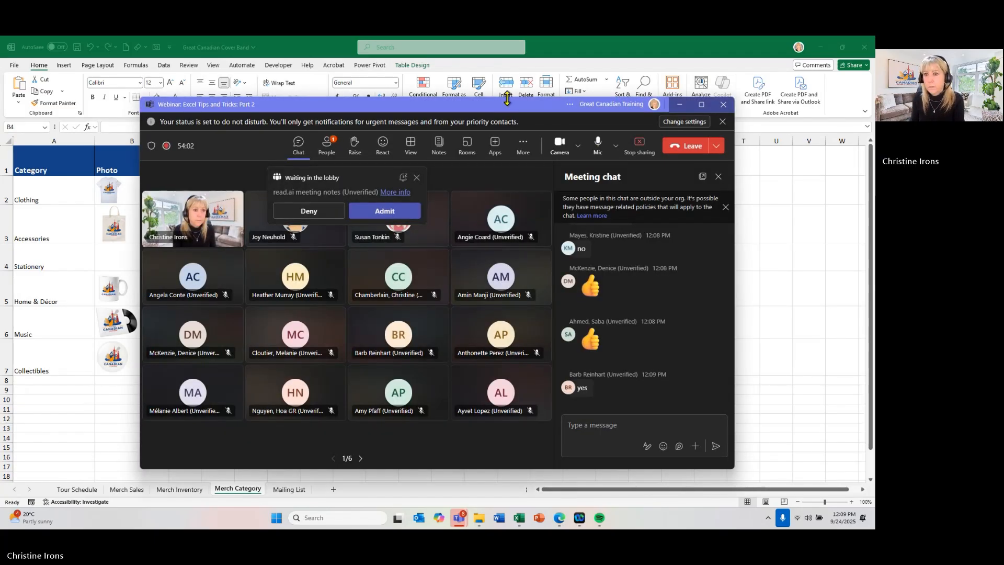
- Move the meeting window off the workbook and review the Tour Schedule, Merch Sales, Merch Inventory, Merch Category and Mailing List sheets
{"action": "left_click_drag", "start_coordinate": [505, 103], "coordinate": [994, 89]}
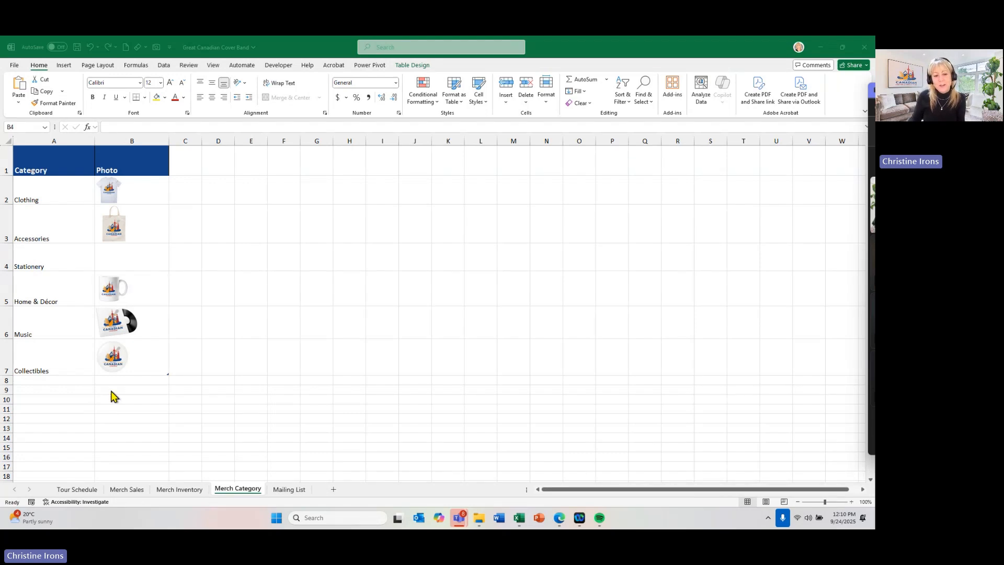
{"action": "left_click", "coordinate": [78, 489]}
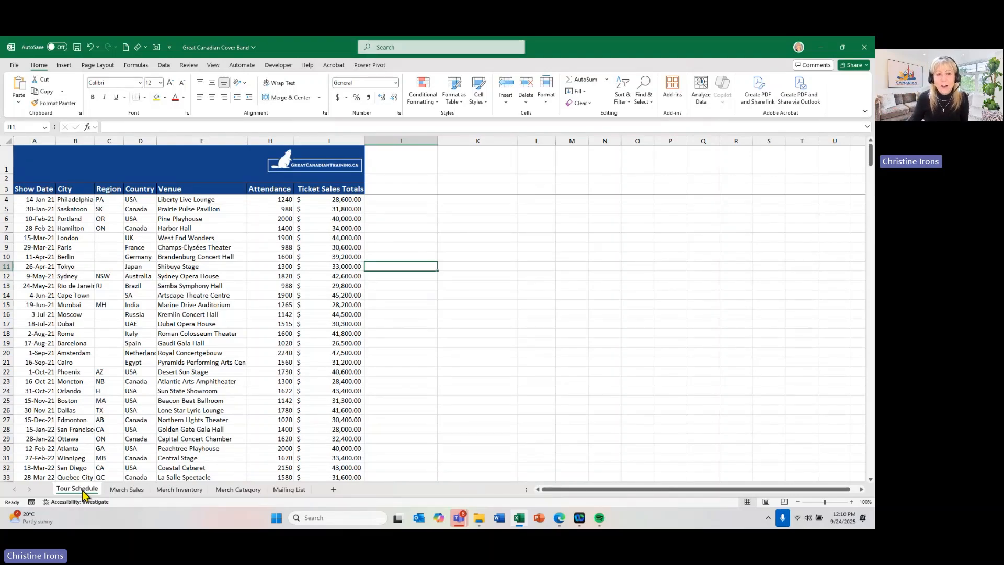
{"action": "left_click", "coordinate": [132, 490]}
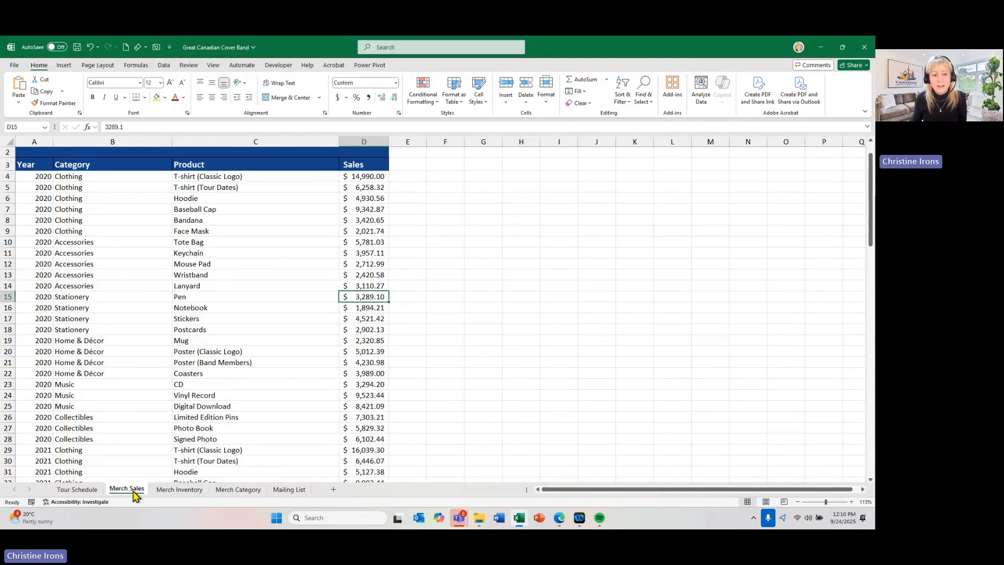
{"action": "left_click", "coordinate": [178, 490]}
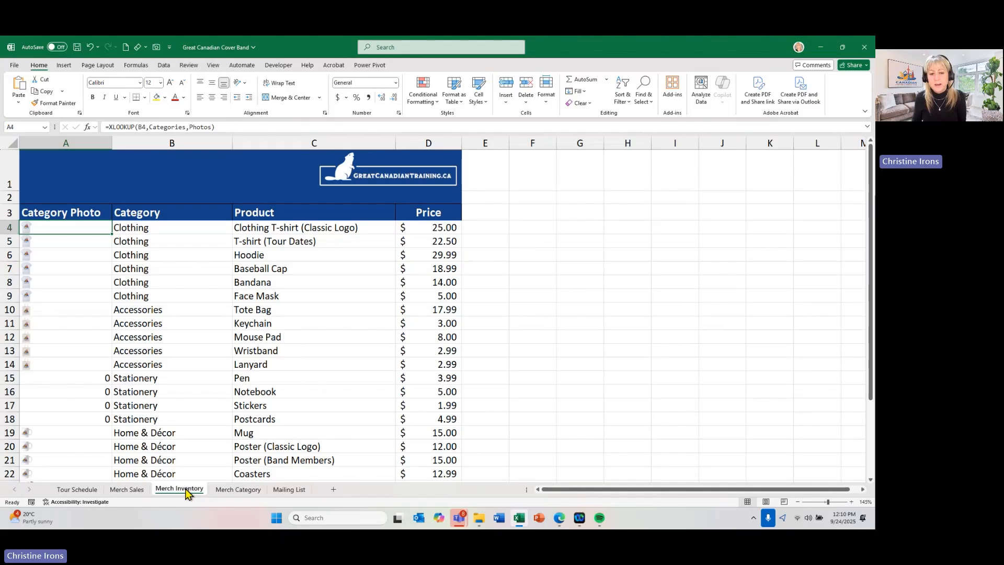
{"action": "left_click", "coordinate": [239, 490]}
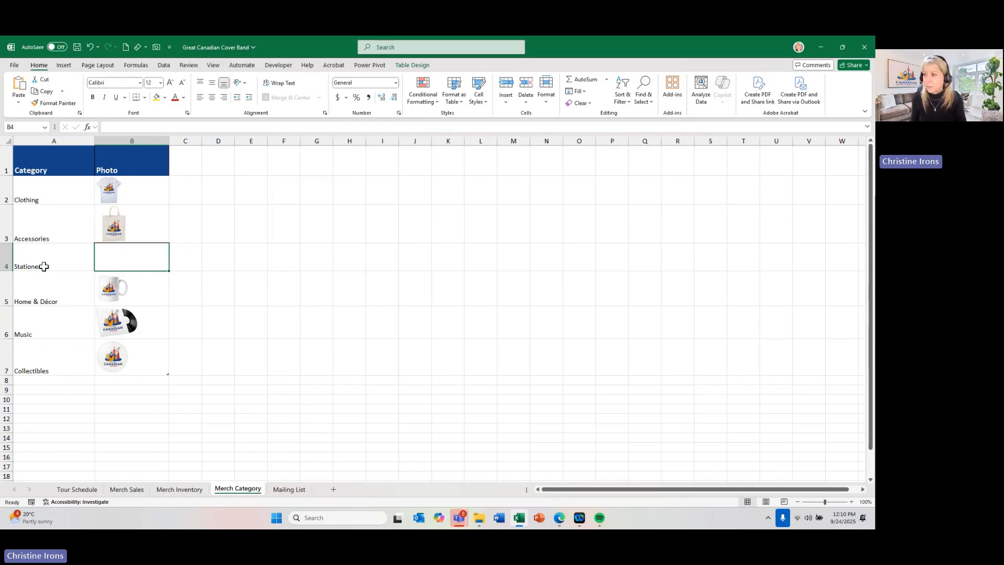
{"action": "left_click", "coordinate": [288, 490]}
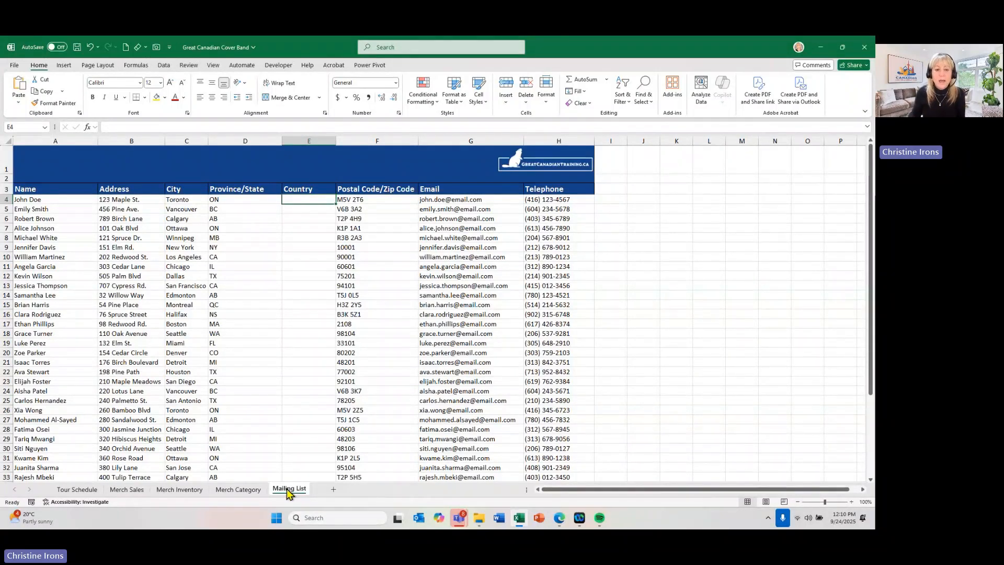
- Compare the Category Photo column on Merch Inventory with the category names and in-cell photos on Merch Category
{"action": "left_click", "coordinate": [235, 489]}
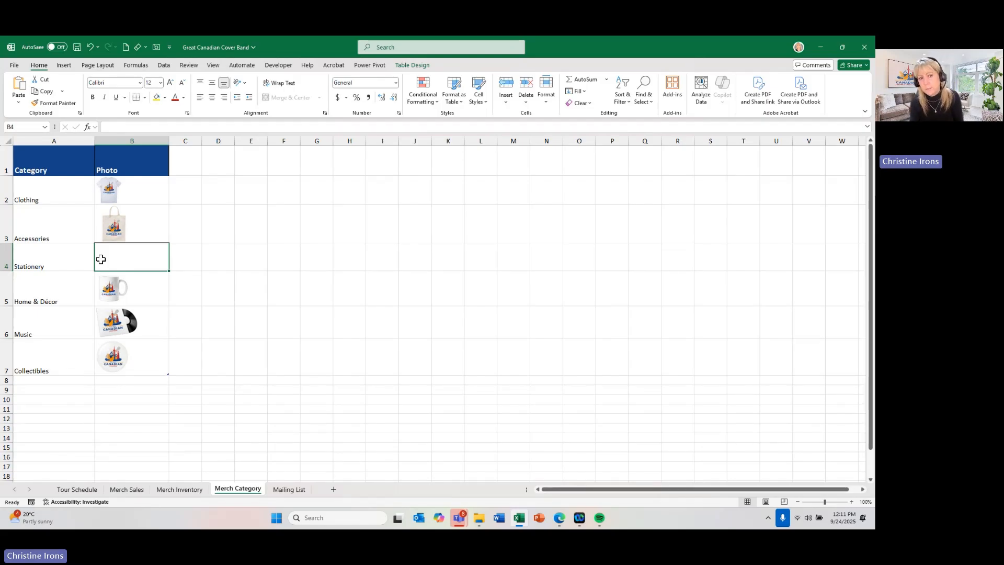
{"action": "left_click", "coordinate": [178, 489]}
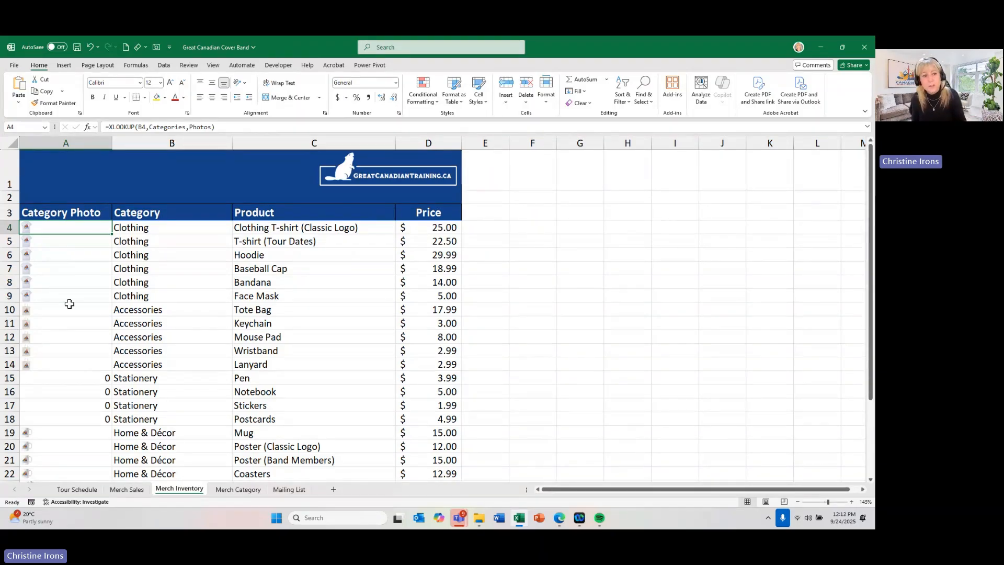
{"action": "scroll", "coordinate": [73, 316], "scroll_direction": "down", "scroll_amount": 2}
{"action": "scroll", "coordinate": [73, 319], "scroll_direction": "up", "scroll_amount": 2}
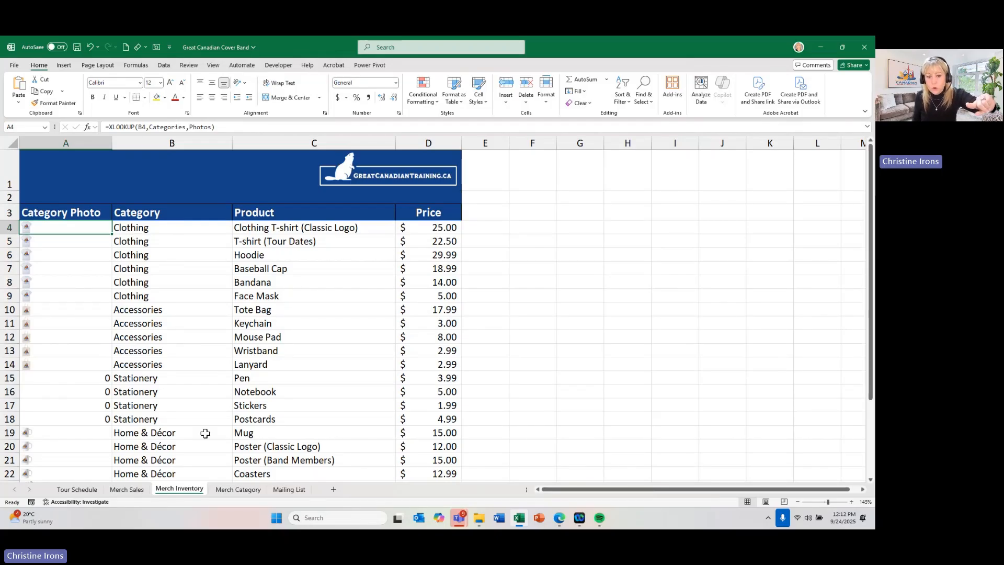
{"action": "left_click", "coordinate": [223, 491]}
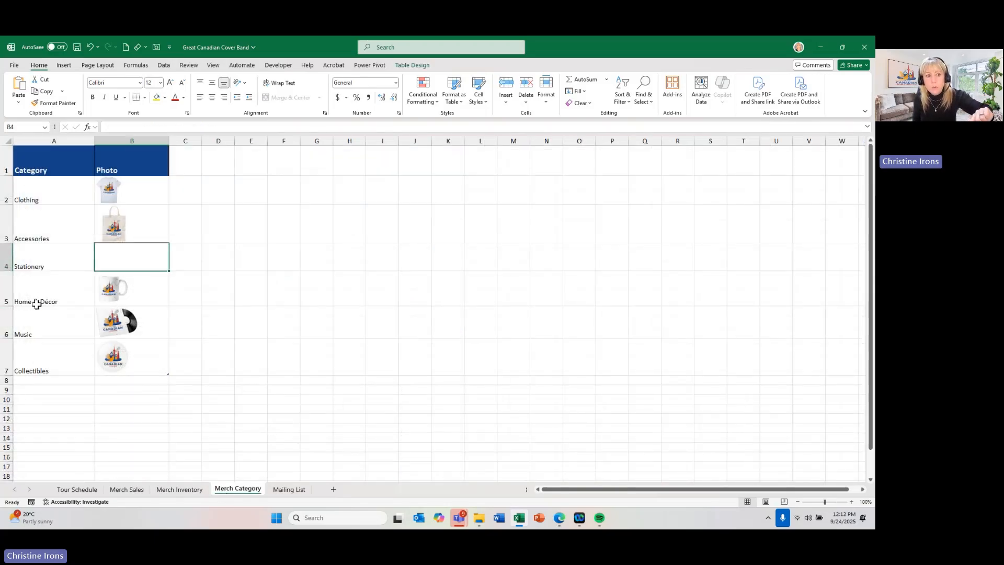
{"action": "left_click", "coordinate": [32, 192]}
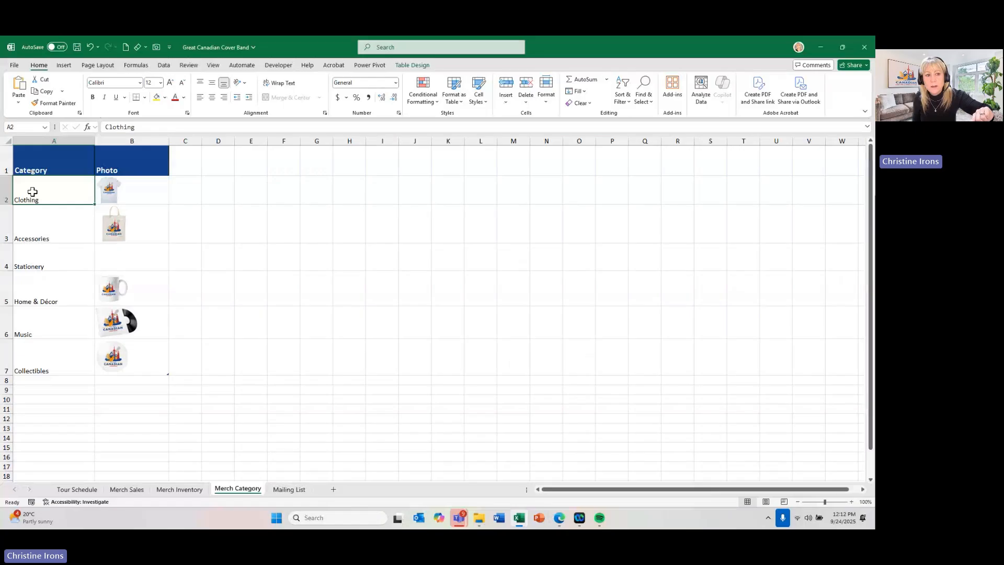
{"action": "left_click", "coordinate": [150, 194]}
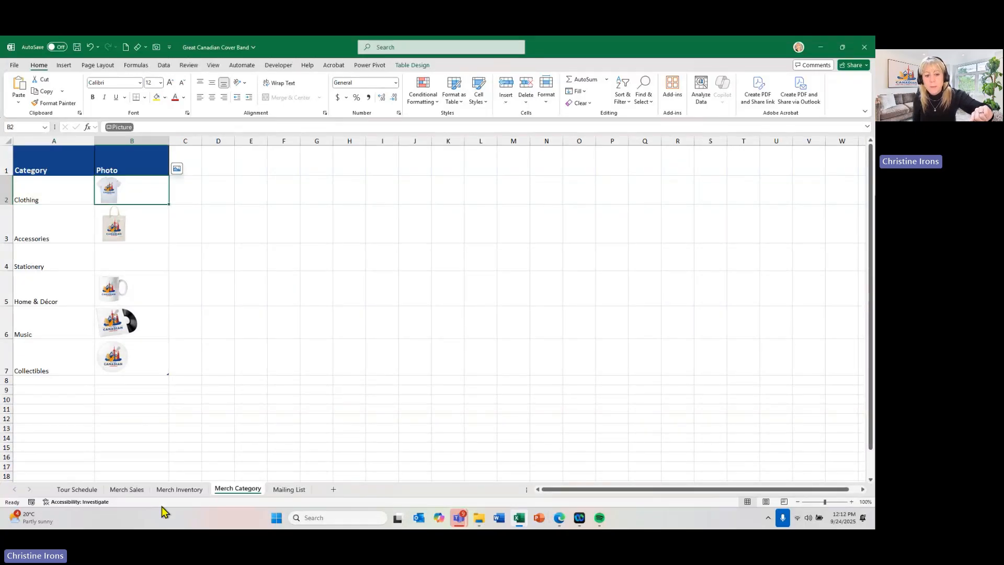
- Examine the Category Photo lookups for the Accessories and Stationery products on the Merch Inventory sheet
{"action": "left_click", "coordinate": [165, 489]}
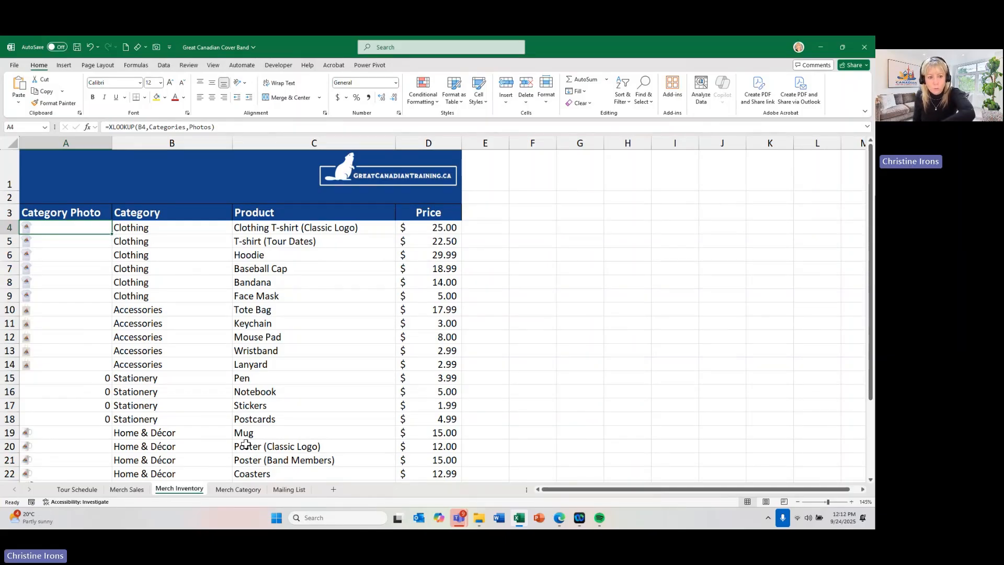
{"action": "left_click", "coordinate": [132, 312]}
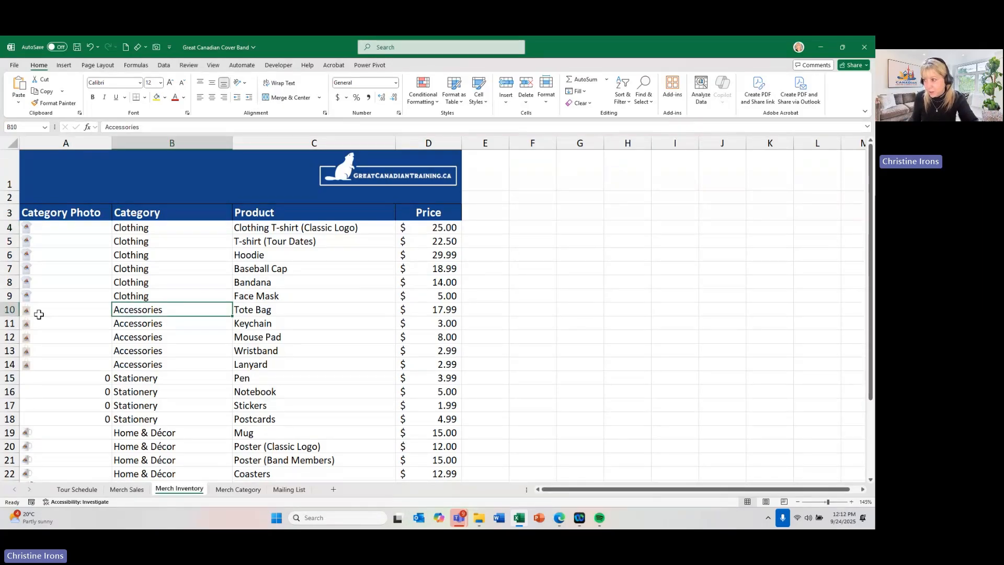
{"action": "scroll", "coordinate": [73, 321], "scroll_direction": "down", "scroll_amount": 1}
{"action": "left_click", "coordinate": [129, 337]}
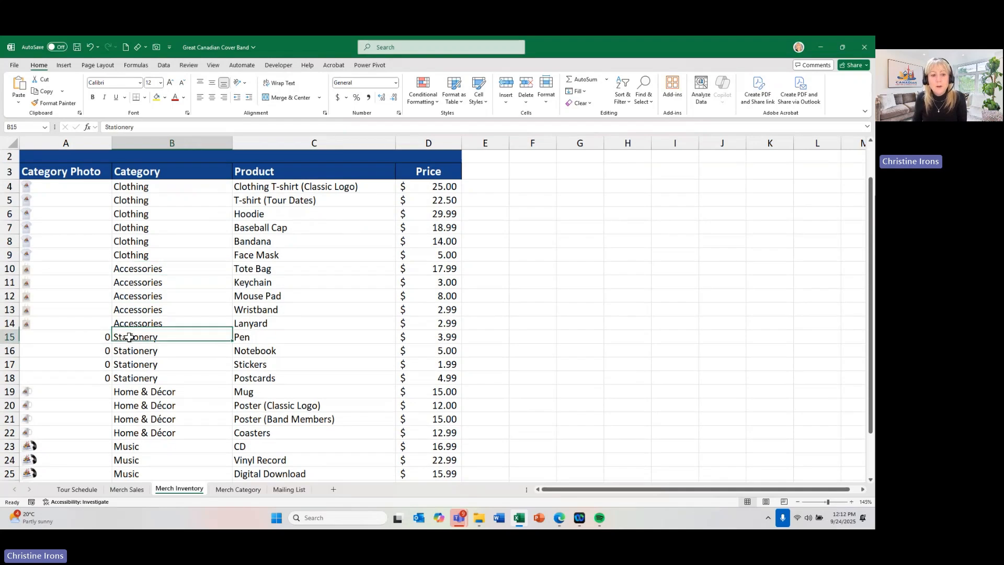
{"action": "left_click", "coordinate": [128, 351]}
{"action": "left_click", "coordinate": [125, 364]}
{"action": "left_click", "coordinate": [74, 334]}
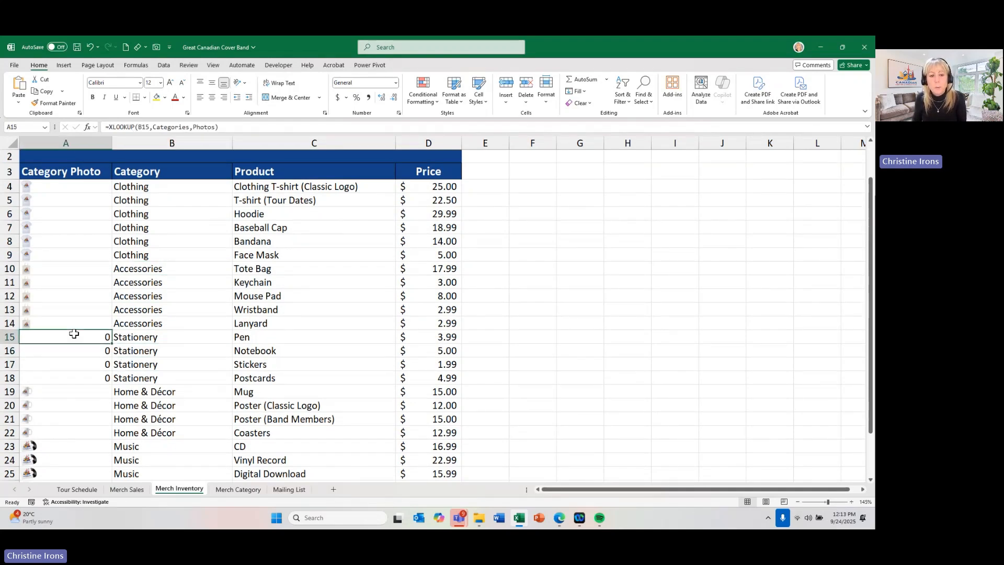
- Insert the Notebook picture from this device inside the Stationery photo cell B4 on the Merch Category sheet
{"action": "left_click", "coordinate": [234, 491]}
{"action": "left_click", "coordinate": [124, 248]}
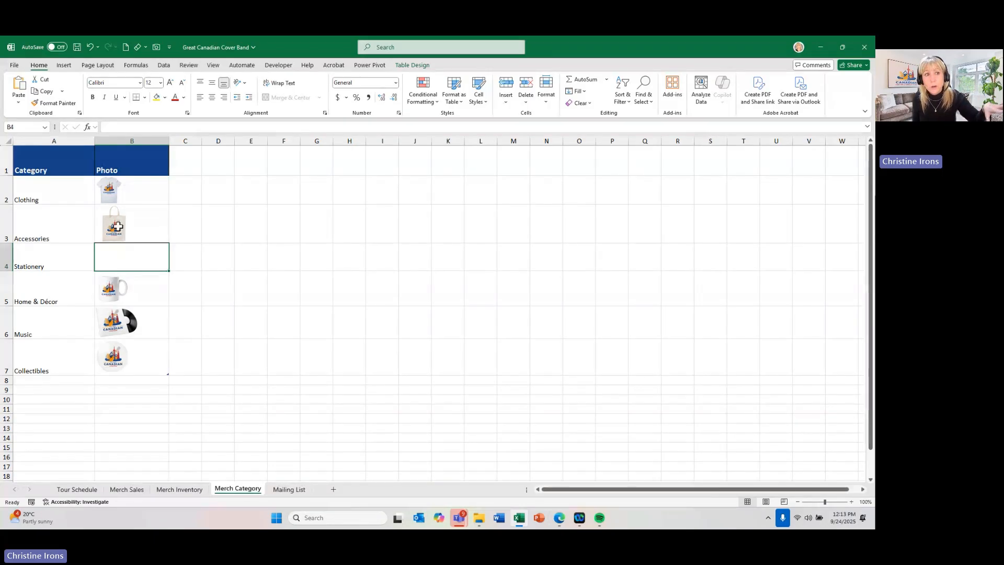
{"action": "left_click", "coordinate": [64, 66]}
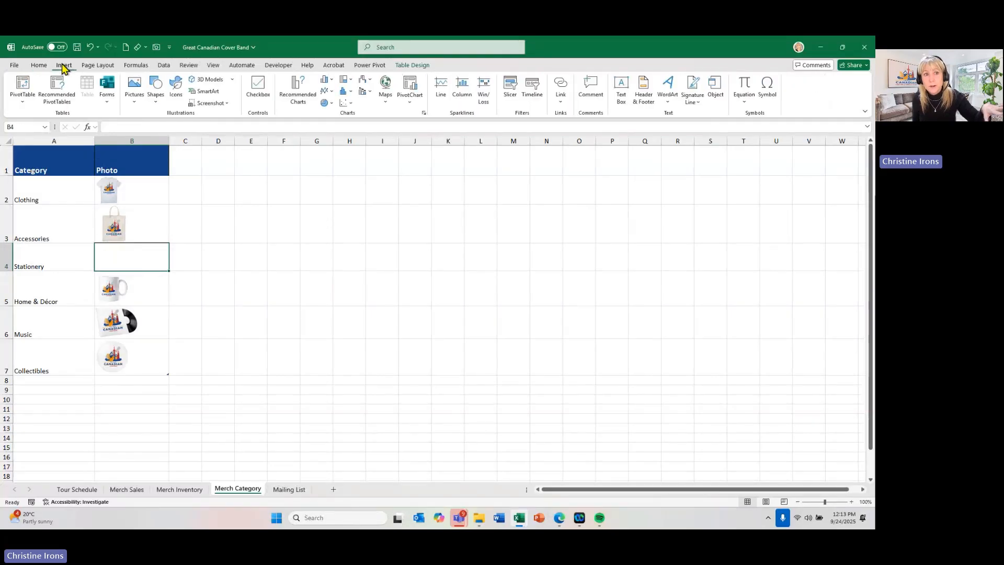
{"action": "left_click", "coordinate": [134, 99]}
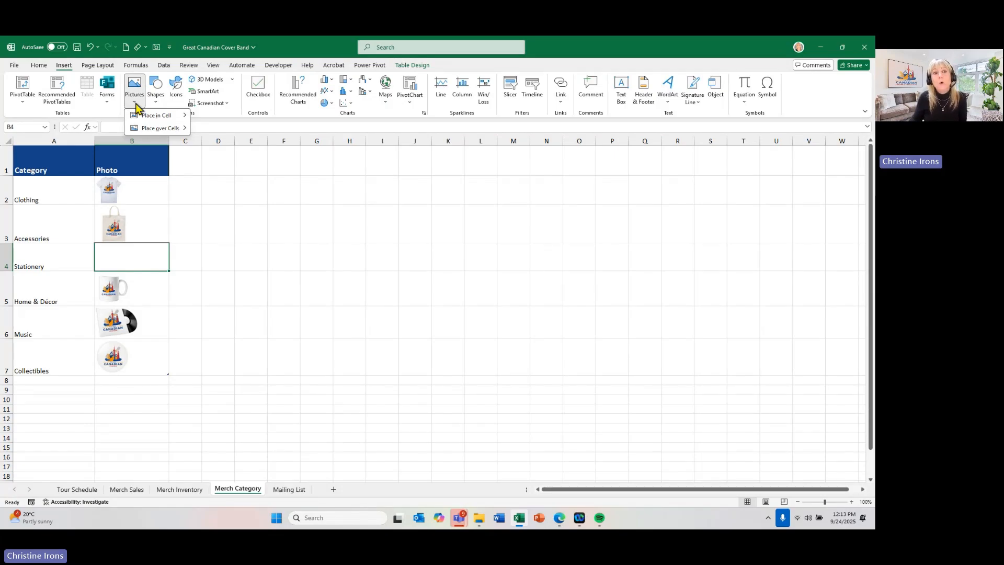
{"action": "mouse_move", "coordinate": [143, 130]}
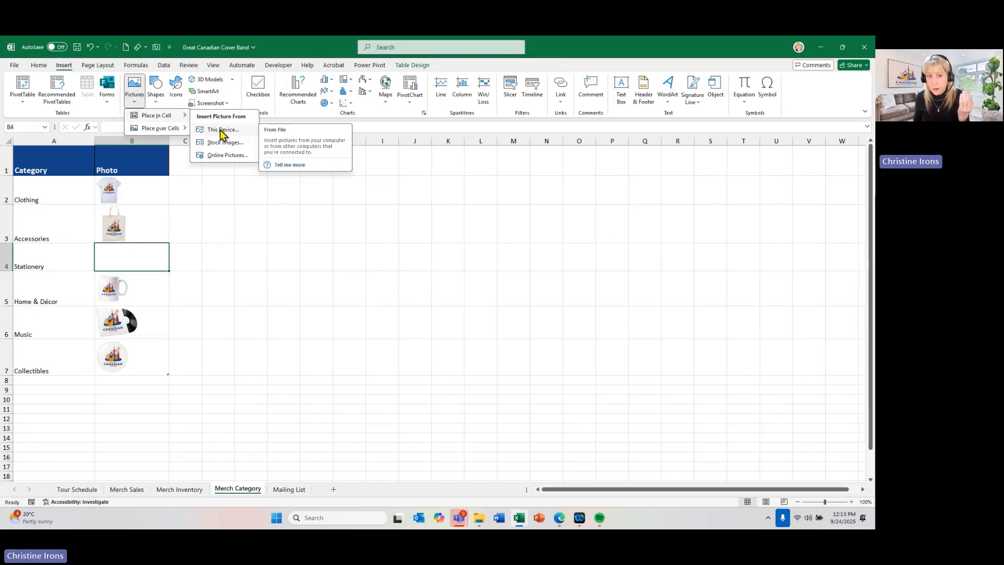
{"action": "left_click", "coordinate": [222, 131]}
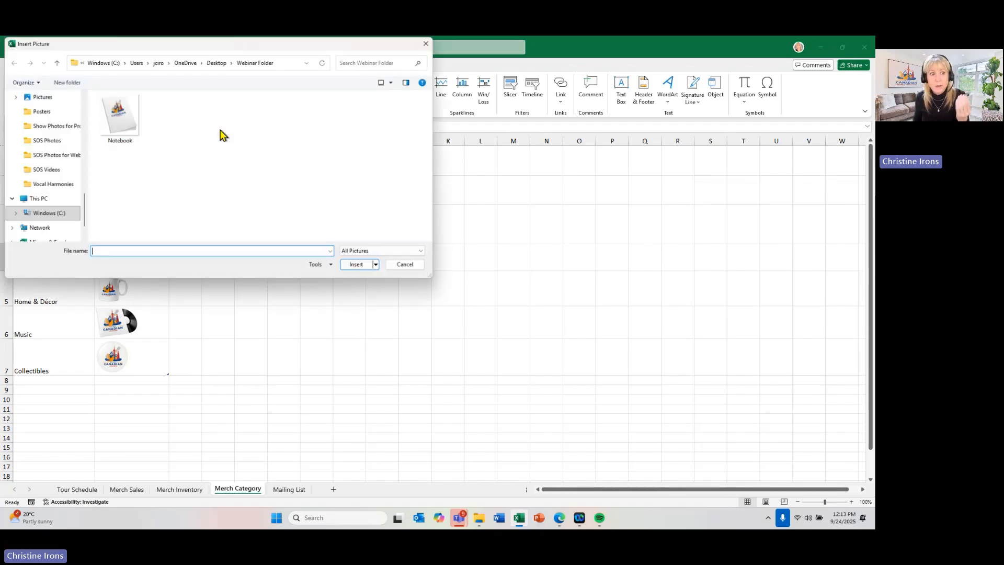
{"action": "double_click", "coordinate": [127, 128]}
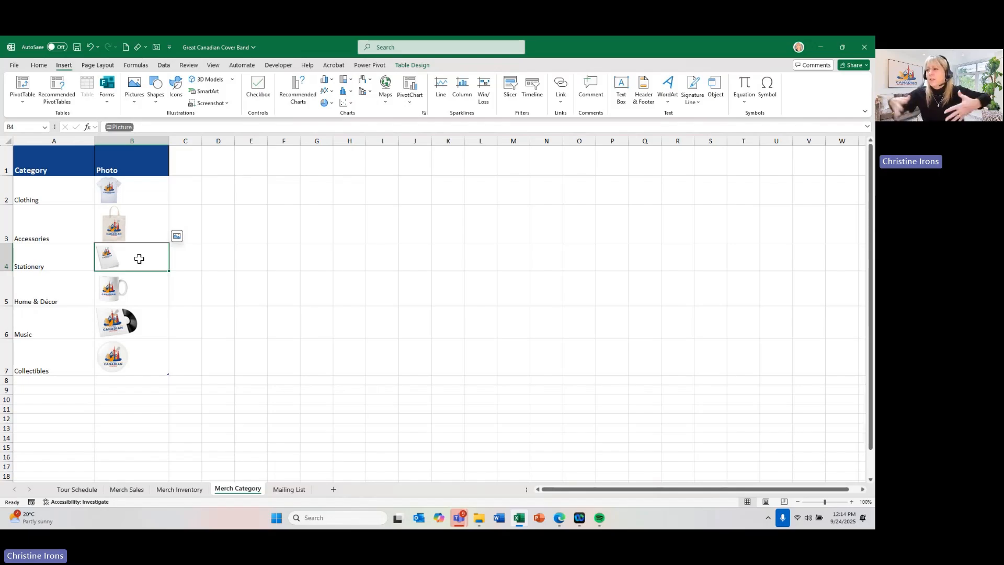
- Take the Stationery picture out of cell B4 to float over the cells, and place it back in the cell
{"action": "left_click", "coordinate": [176, 238]}
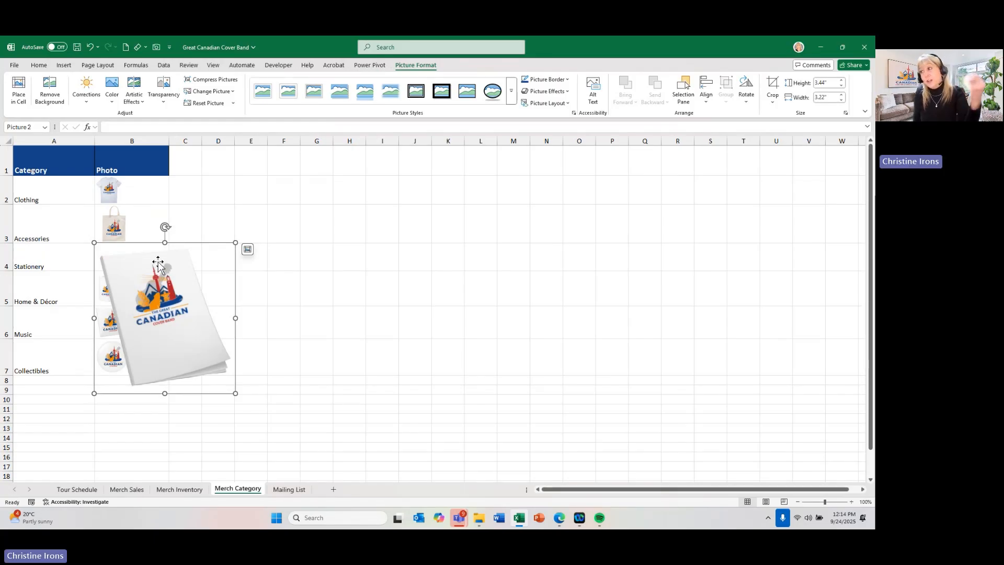
{"action": "left_click", "coordinate": [247, 251]}
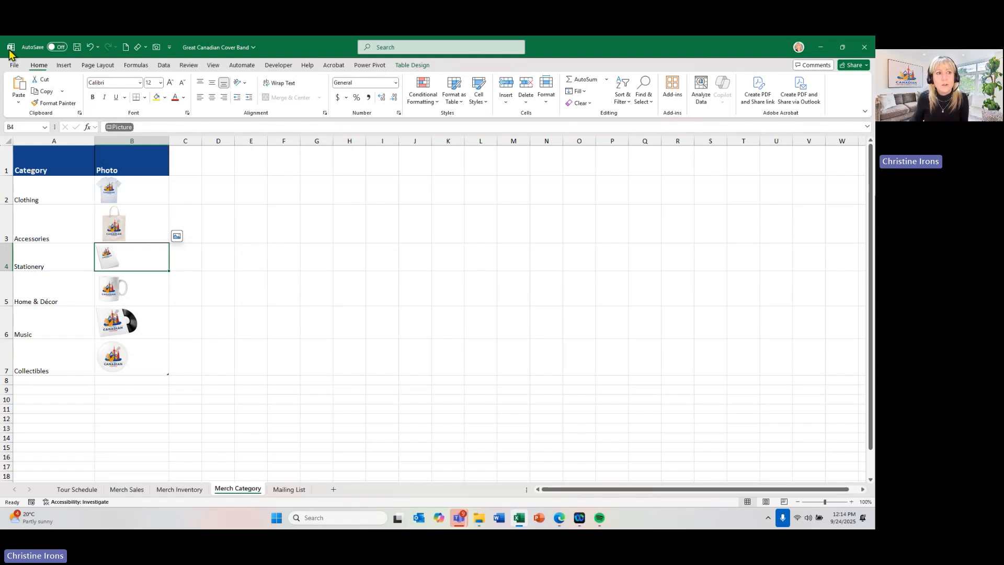
- Examine which image file formats can be placed in a cell from this device, and close the picture dialog without inserting anything
{"action": "left_click", "coordinate": [16, 65]}
{"action": "left_click", "coordinate": [15, 66]}
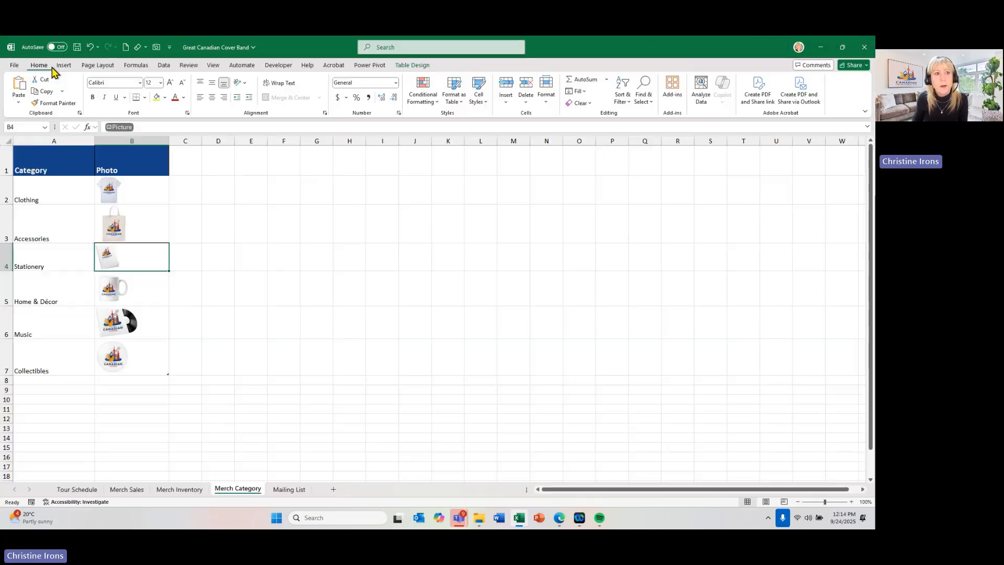
{"action": "left_click", "coordinate": [73, 67]}
{"action": "left_click", "coordinate": [133, 91]}
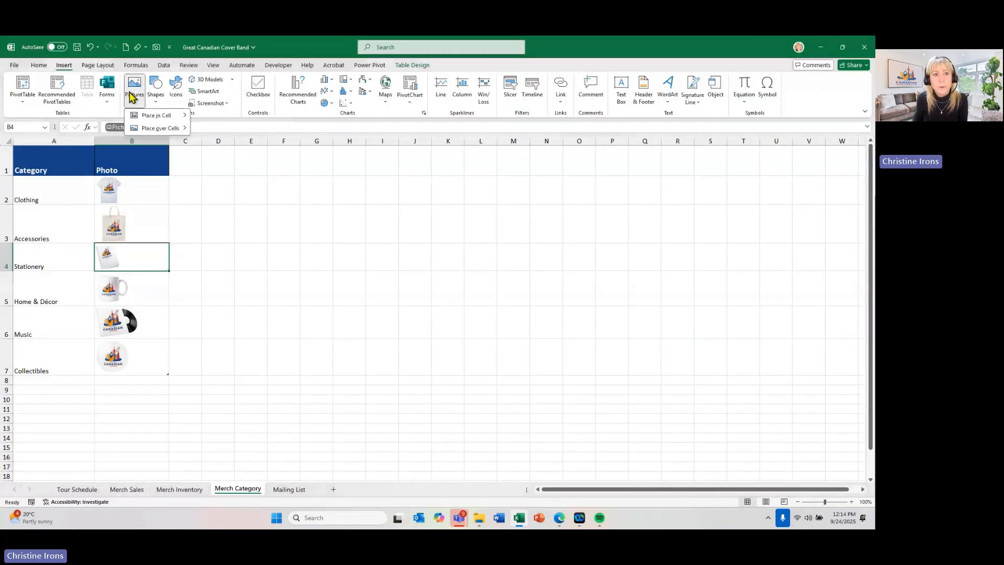
{"action": "mouse_move", "coordinate": [146, 115]}
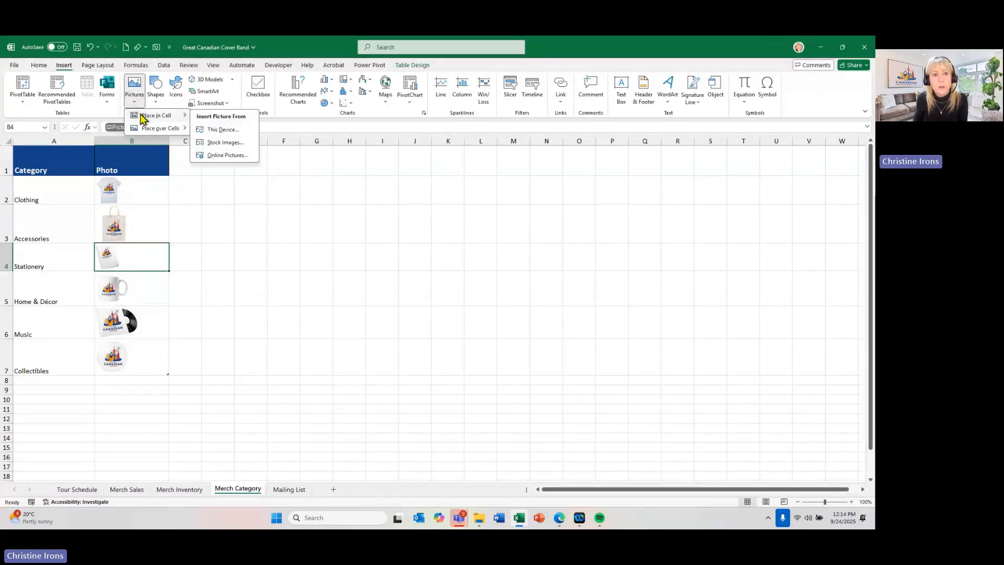
{"action": "left_click", "coordinate": [212, 131]}
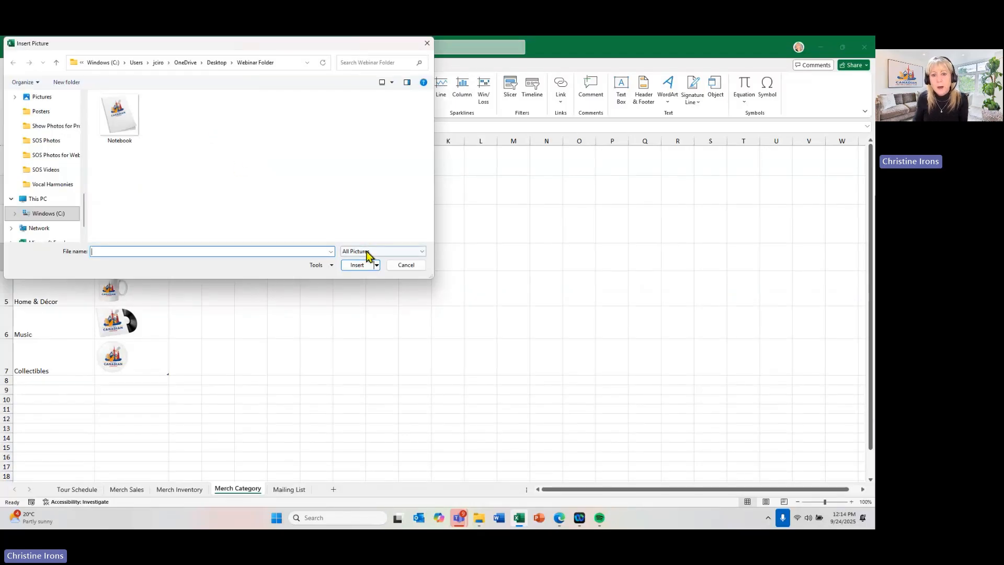
{"action": "left_click", "coordinate": [368, 253]}
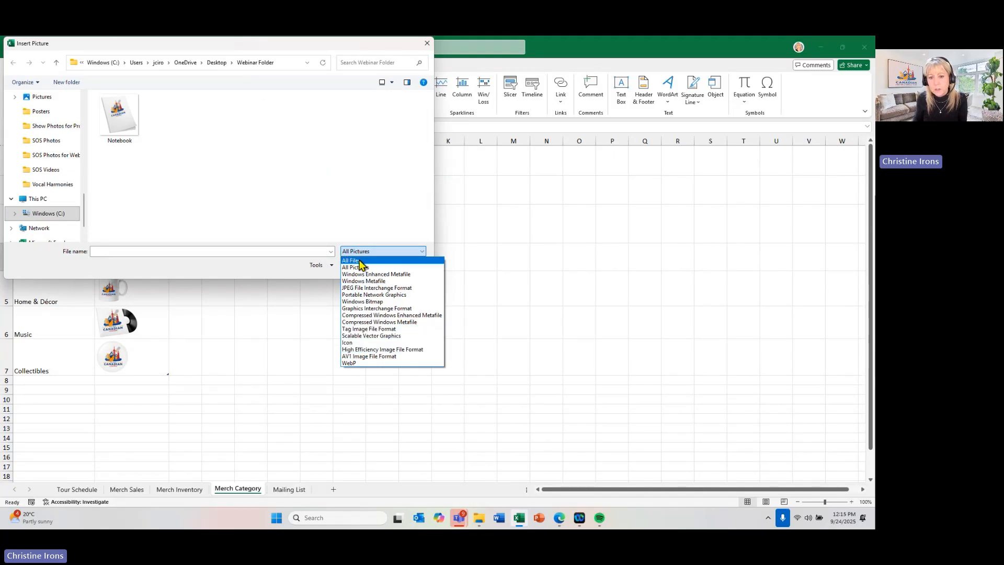
{"action": "left_click", "coordinate": [301, 275]}
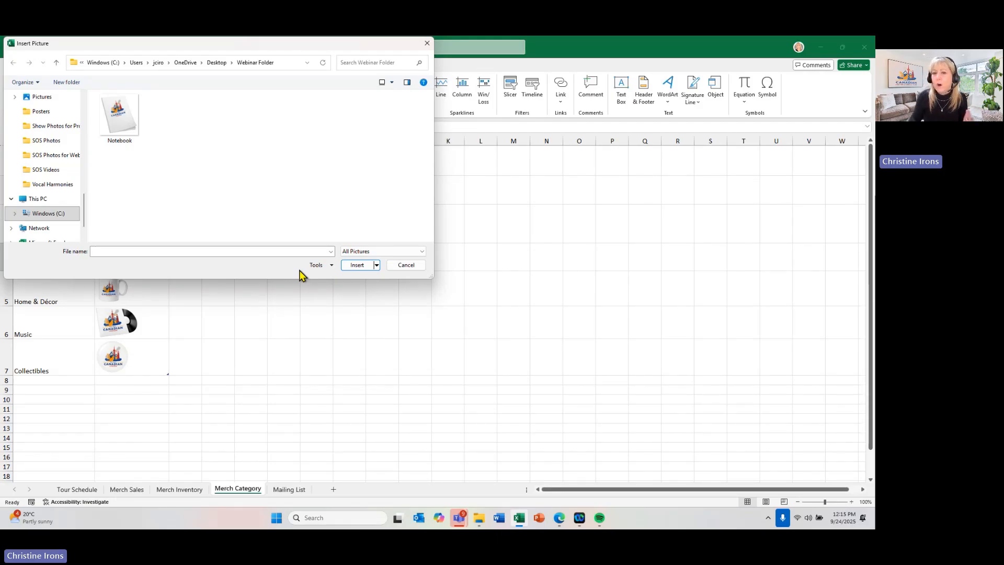
{"action": "left_click", "coordinate": [409, 268]}
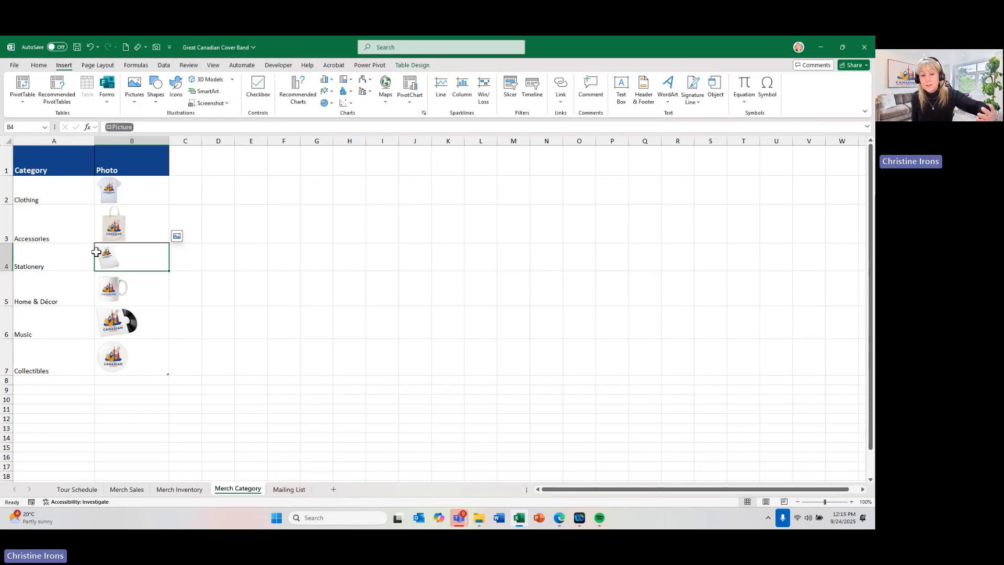
- Check the Category Photo cells of the Stationery products on the Merch Inventory sheet against the newly inserted picture
{"action": "left_click", "coordinate": [174, 489]}
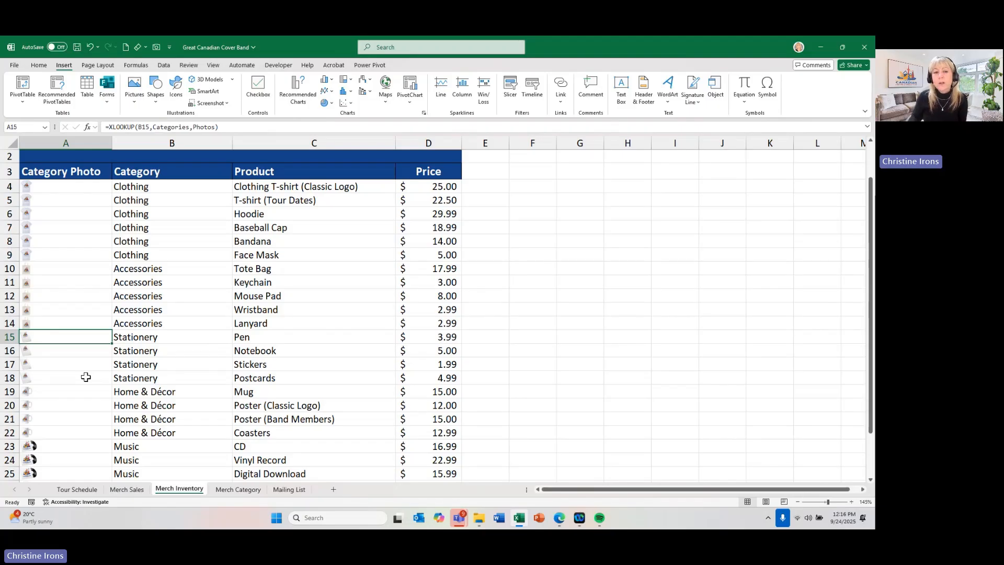
{"action": "left_click", "coordinate": [199, 277]}
{"action": "left_click", "coordinate": [260, 230]}
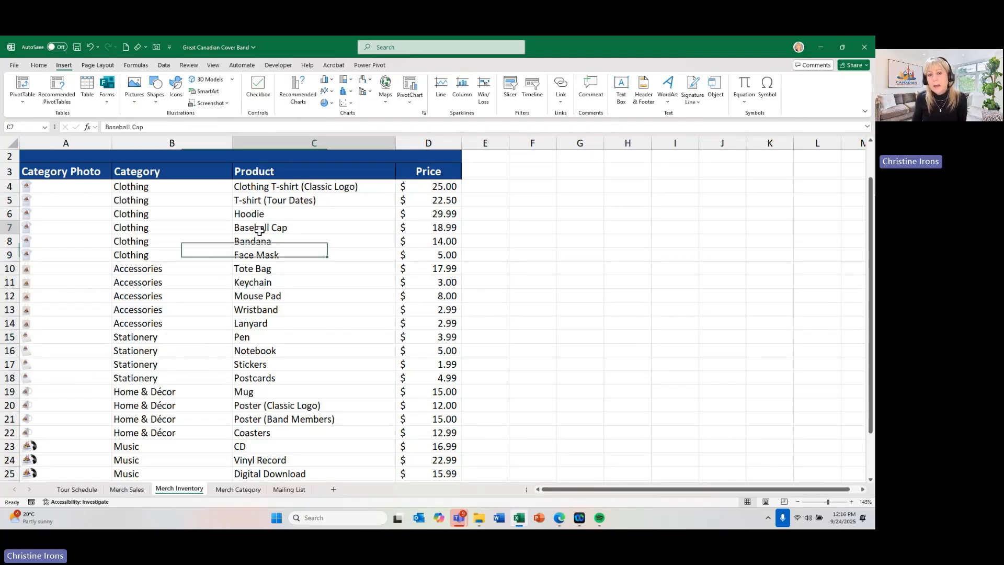
{"action": "left_click", "coordinate": [264, 309]}
- Create a PivotTable on a new worksheet from the Merch Inventory data in A3:D26
{"action": "left_click", "coordinate": [169, 298]}
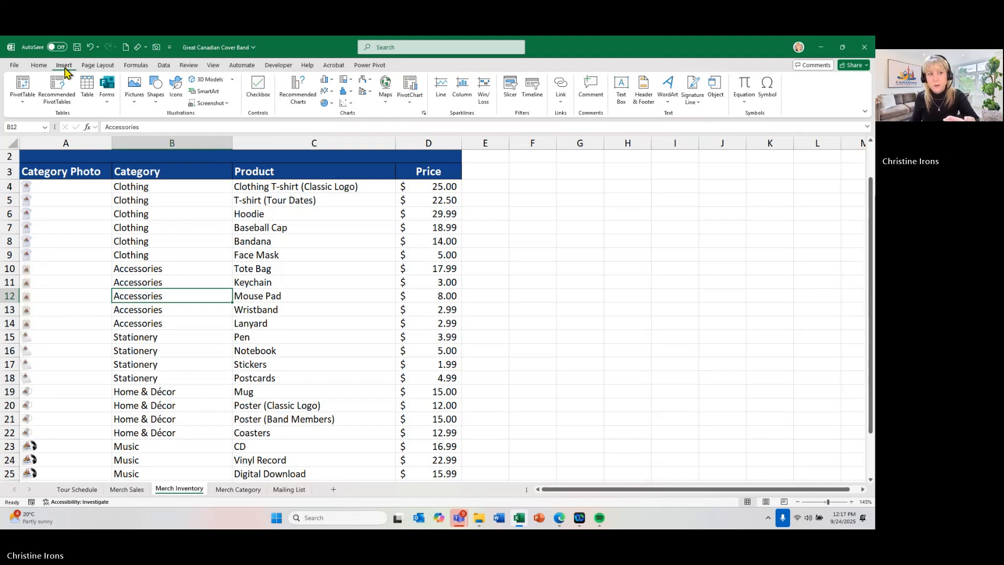
{"action": "left_click", "coordinate": [21, 84]}
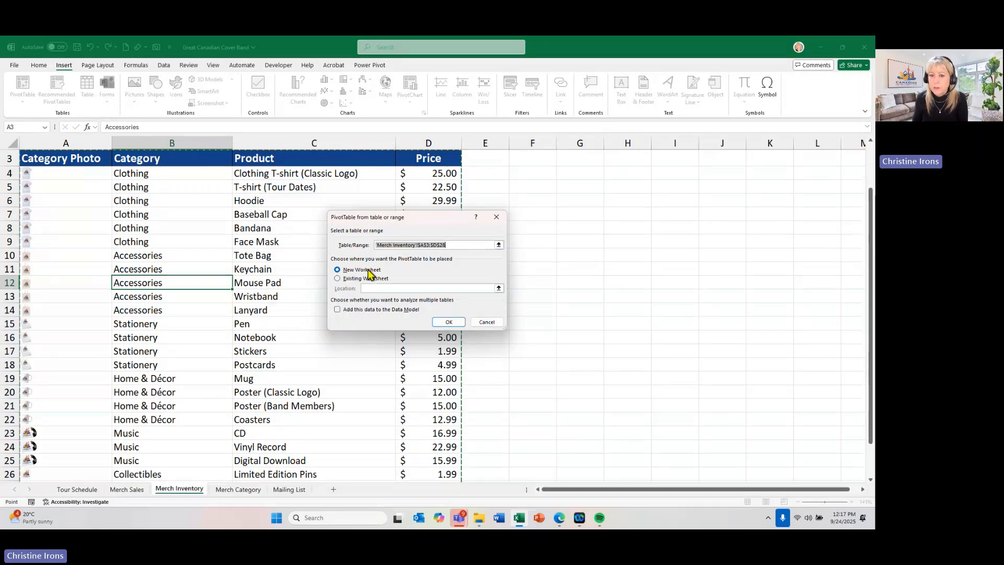
{"action": "left_click", "coordinate": [439, 321]}
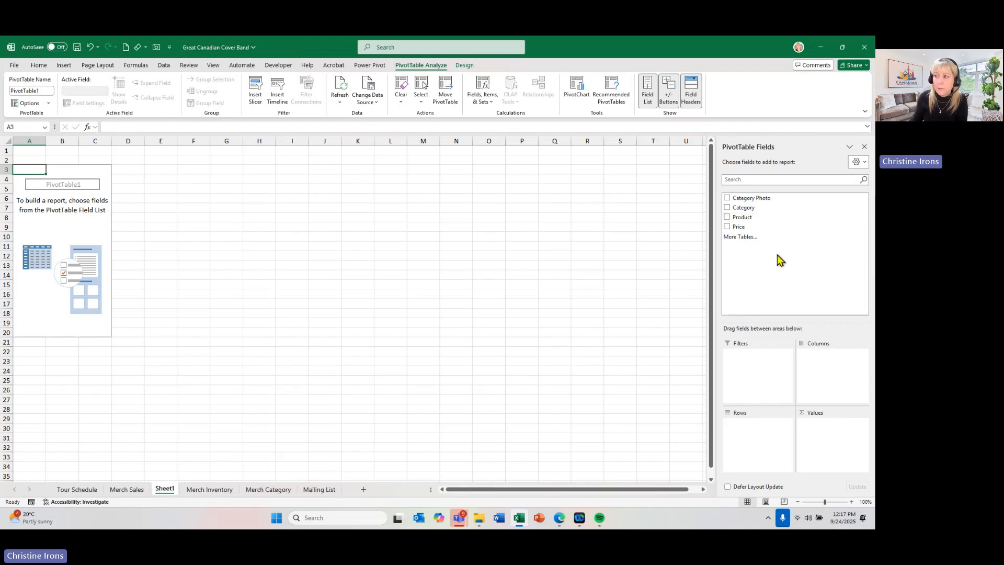
- Sum the Price field as the PivotTable's values and add Category as its row field
{"action": "left_click_drag", "start_coordinate": [738, 227], "coordinate": [827, 435]}
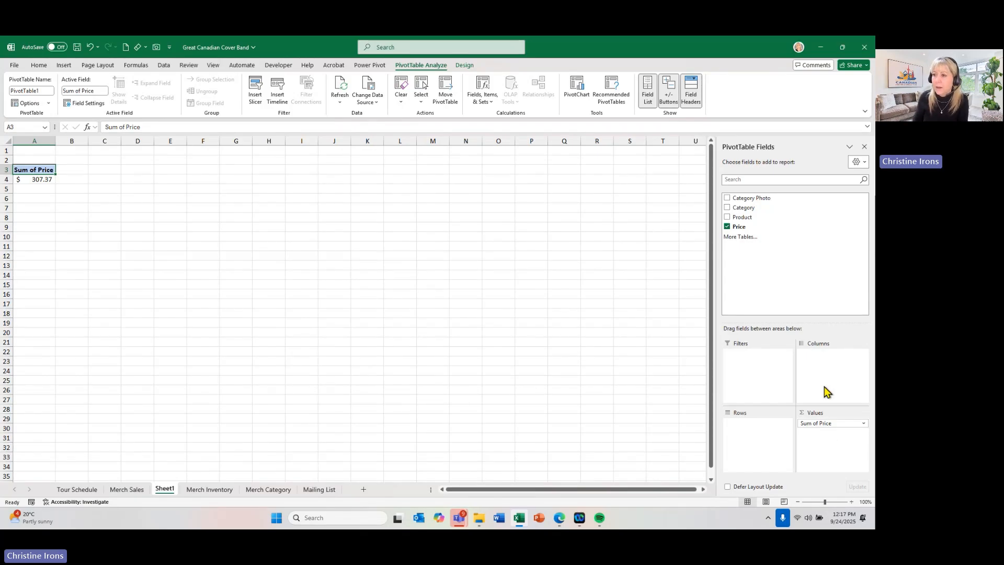
{"action": "left_click_drag", "start_coordinate": [749, 210], "coordinate": [748, 433]}
{"action": "scroll", "coordinate": [302, 252], "scroll_direction": "up", "scroll_amount": 6}
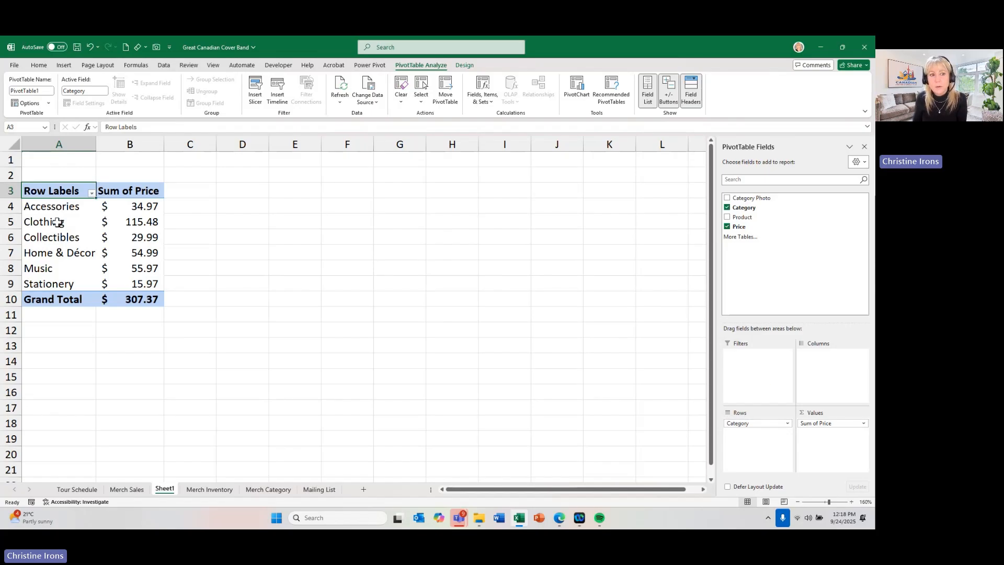
- Replace Category with Category Photo in the PivotTable rows, and add Category back beneath it as a second row field
{"action": "left_click_drag", "start_coordinate": [754, 423], "coordinate": [648, 420]}
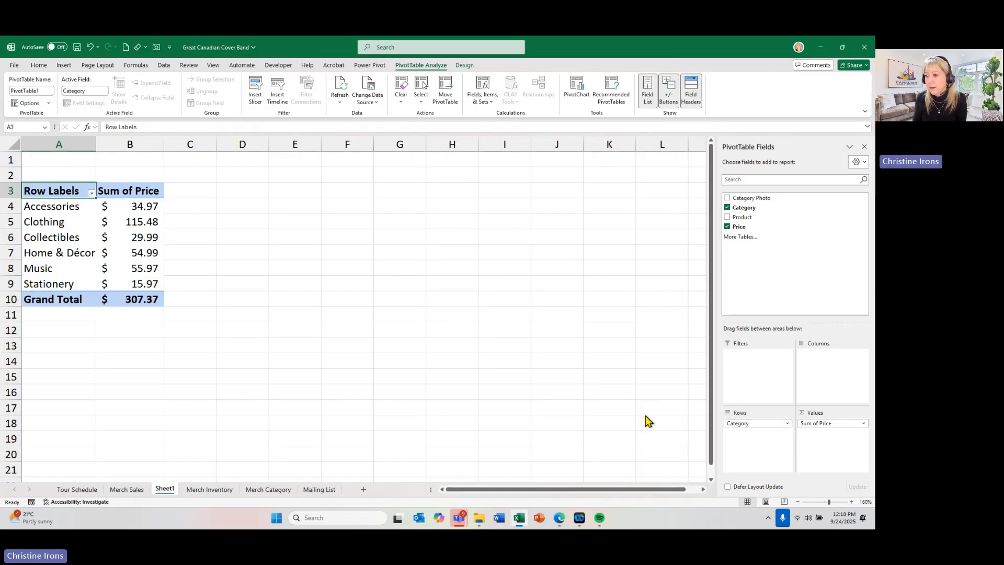
{"action": "left_click_drag", "start_coordinate": [739, 198], "coordinate": [747, 424]}
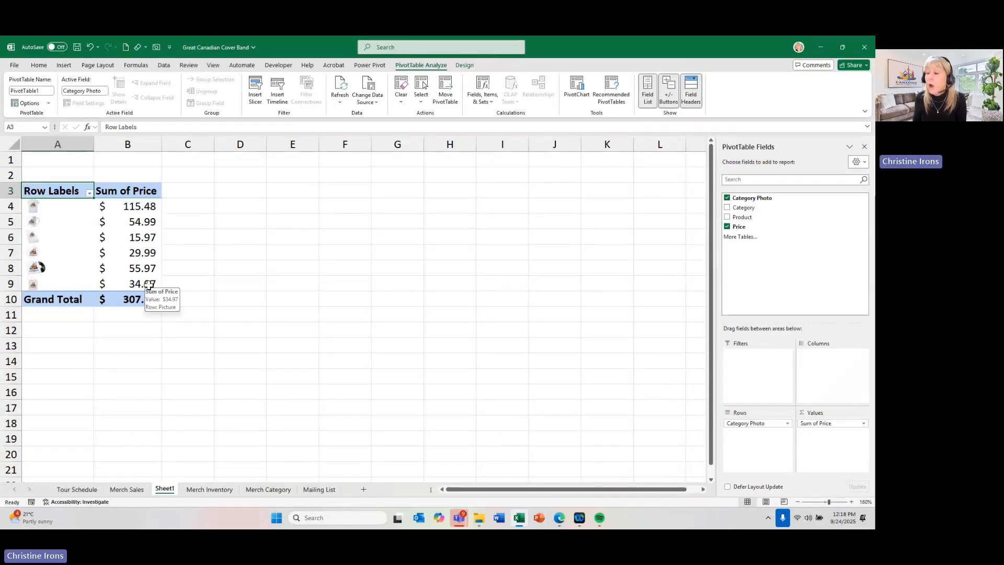
{"action": "mouse_move", "coordinate": [152, 209]}
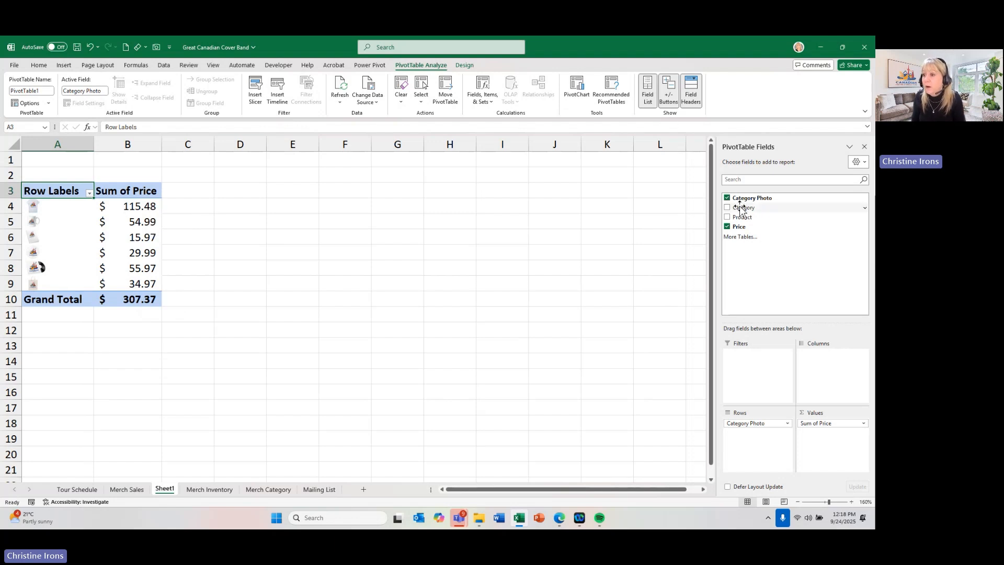
{"action": "left_click_drag", "start_coordinate": [734, 207], "coordinate": [749, 428]}
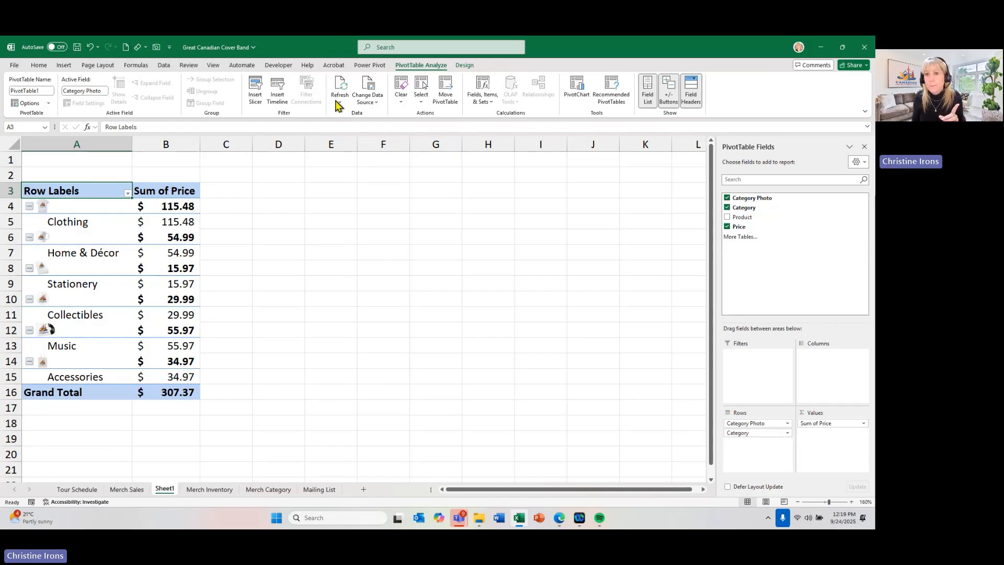
- Try the PivotTable's report layout in Outline form and Compact form to compare how the photos and categories line up
{"action": "left_click", "coordinate": [463, 67]}
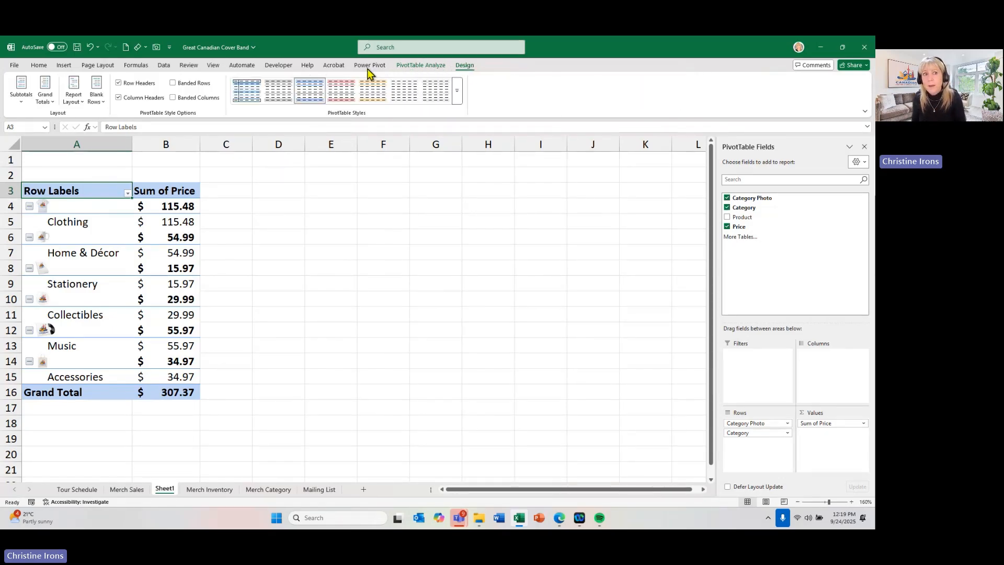
{"action": "left_click", "coordinate": [75, 101]}
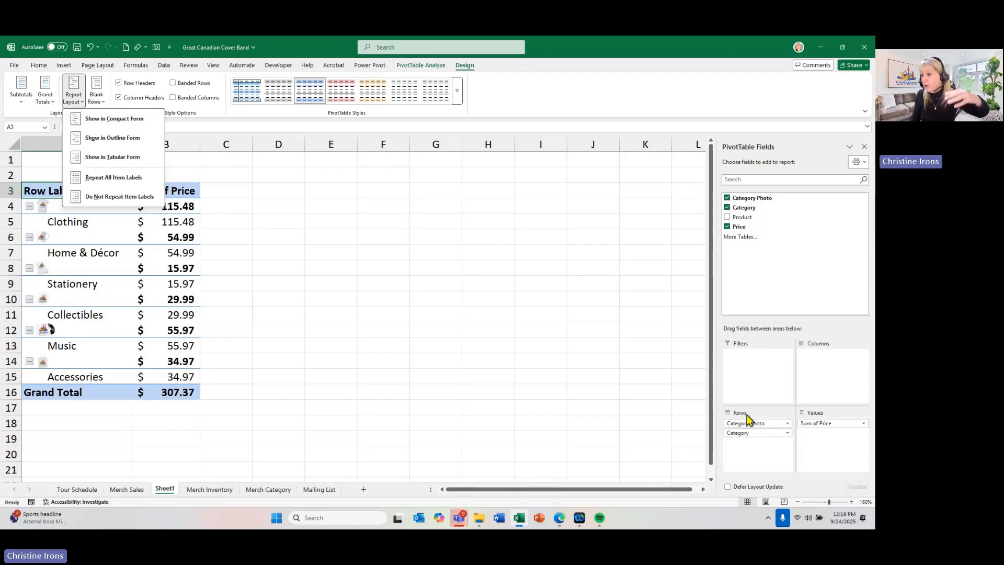
{"action": "left_click", "coordinate": [724, 444]}
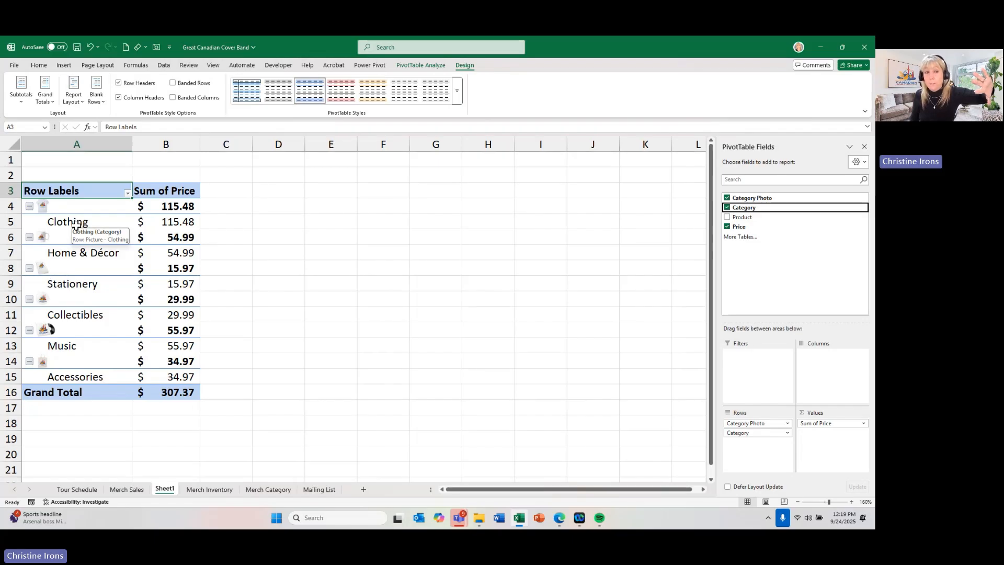
{"action": "left_click", "coordinate": [73, 105]}
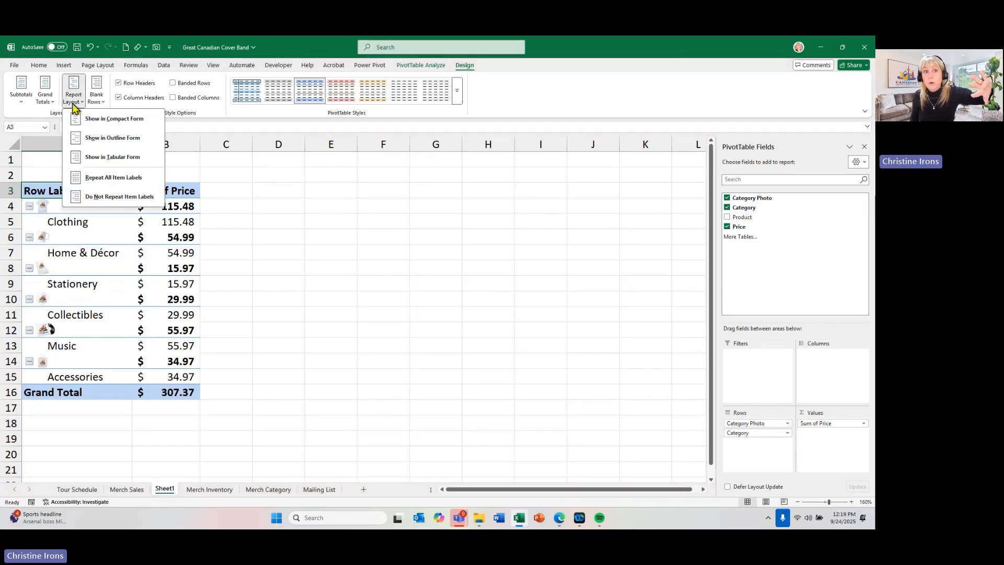
{"action": "left_click", "coordinate": [89, 139]}
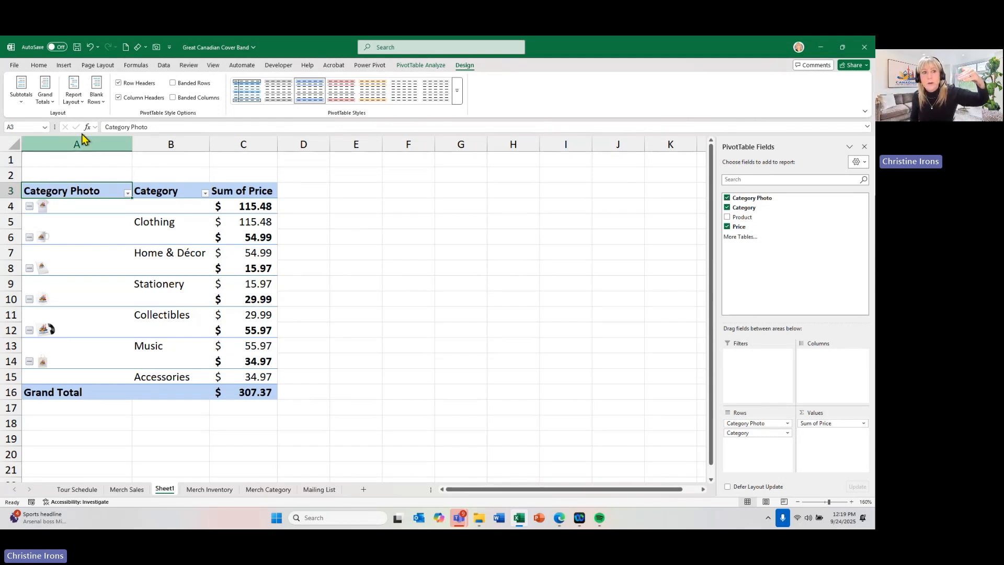
{"action": "left_click", "coordinate": [74, 94]}
{"action": "left_click", "coordinate": [82, 119]}
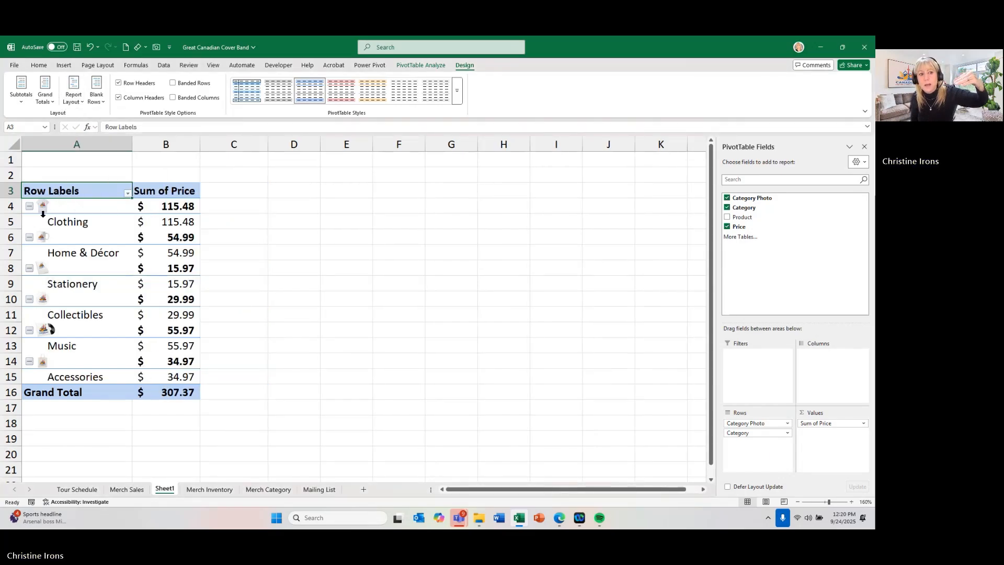
{"action": "left_click", "coordinate": [74, 94]}
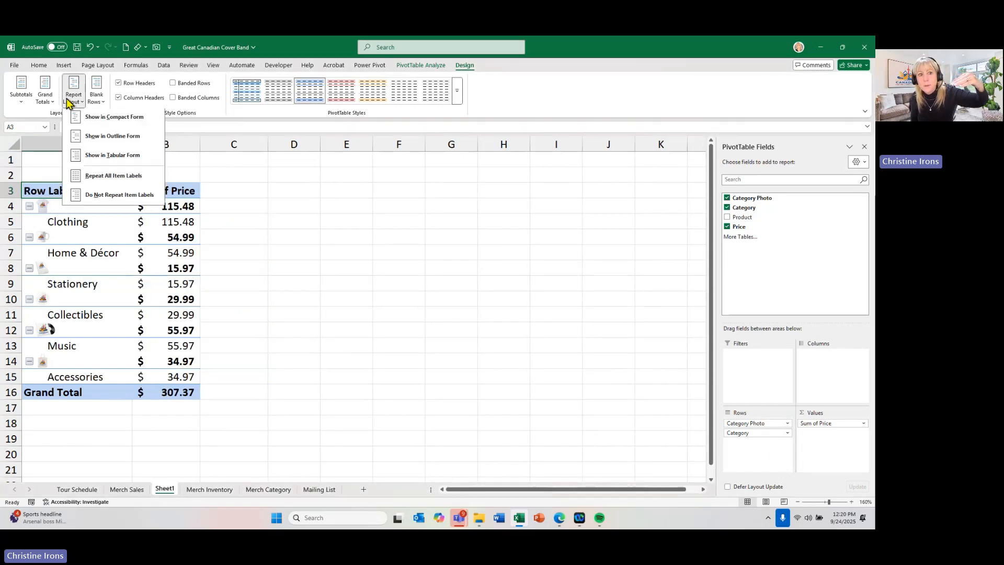
{"action": "left_click", "coordinate": [80, 137]}
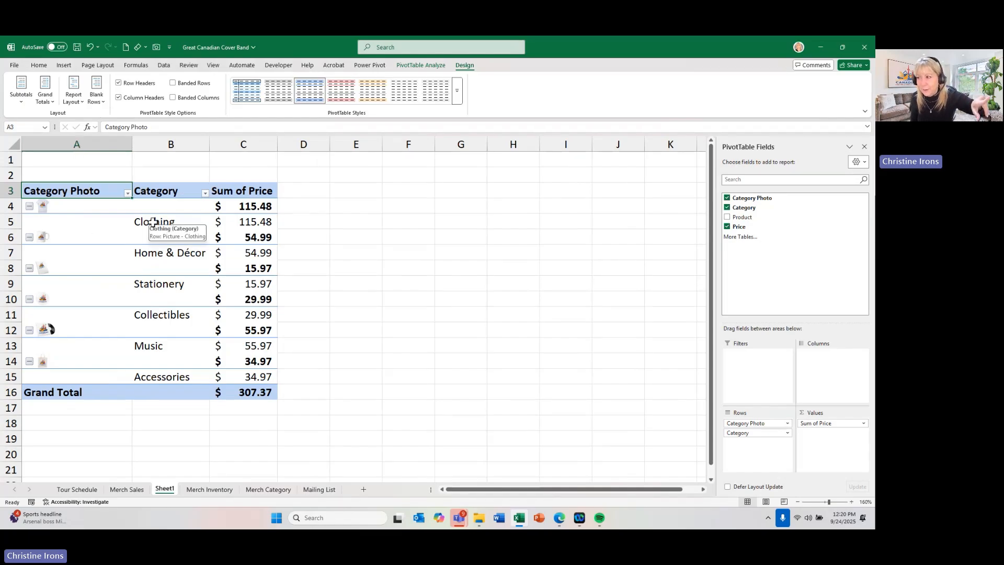
- Show the PivotTable report in Tabular form and narrow the Category Photo column
{"action": "left_click", "coordinate": [73, 102]}
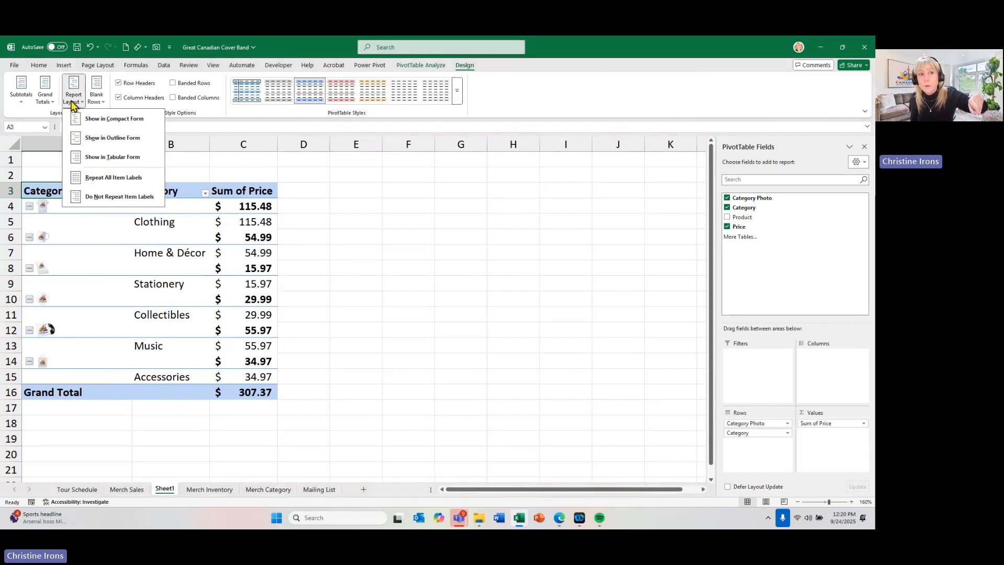
{"action": "left_click", "coordinate": [81, 157]}
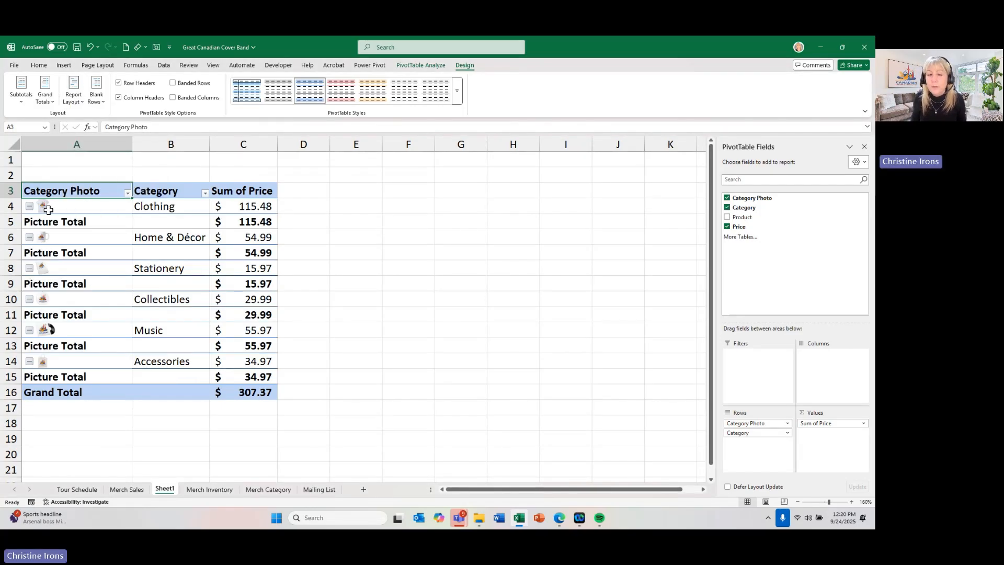
{"action": "left_click_drag", "start_coordinate": [131, 145], "coordinate": [85, 150]}
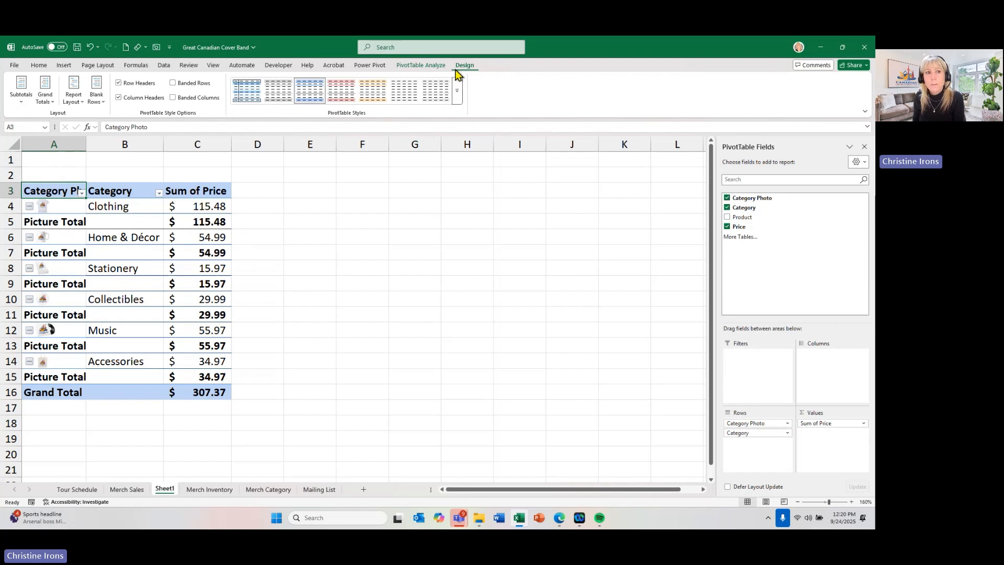
- Turn off the PivotTable's subtotals and narrow the Category Photo column further
{"action": "left_click", "coordinate": [22, 102]}
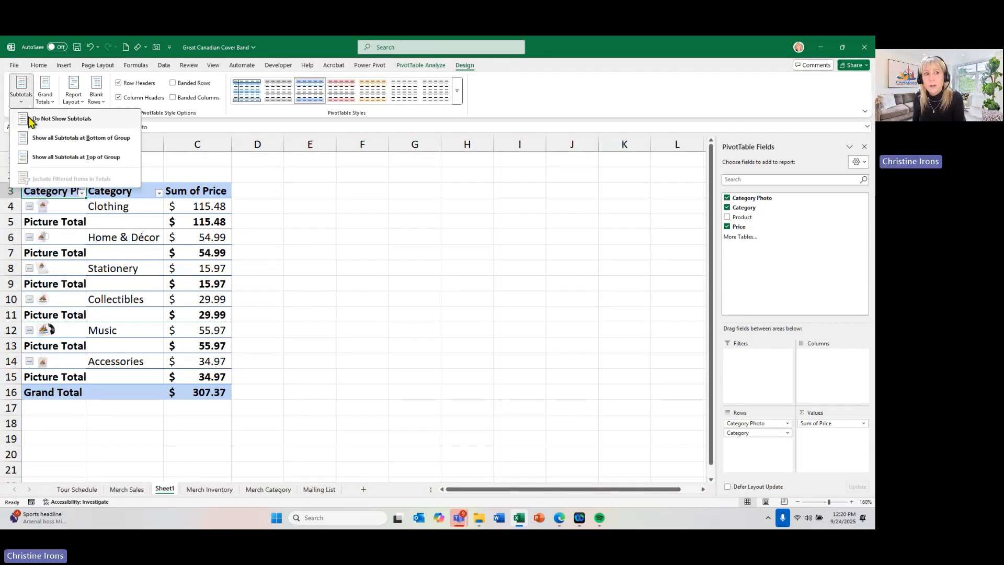
{"action": "left_click", "coordinate": [31, 124]}
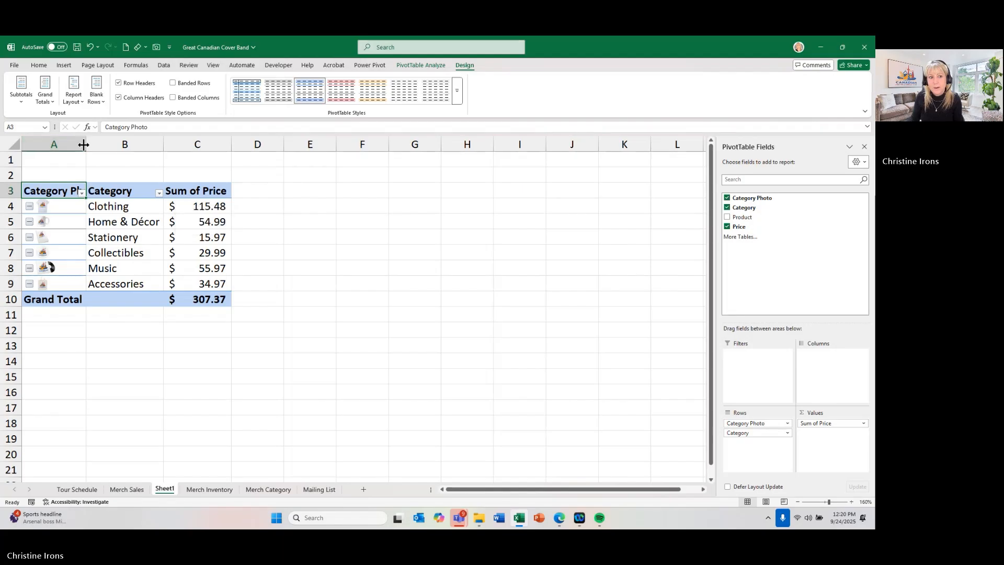
{"action": "left_click_drag", "start_coordinate": [87, 145], "coordinate": [59, 151]}
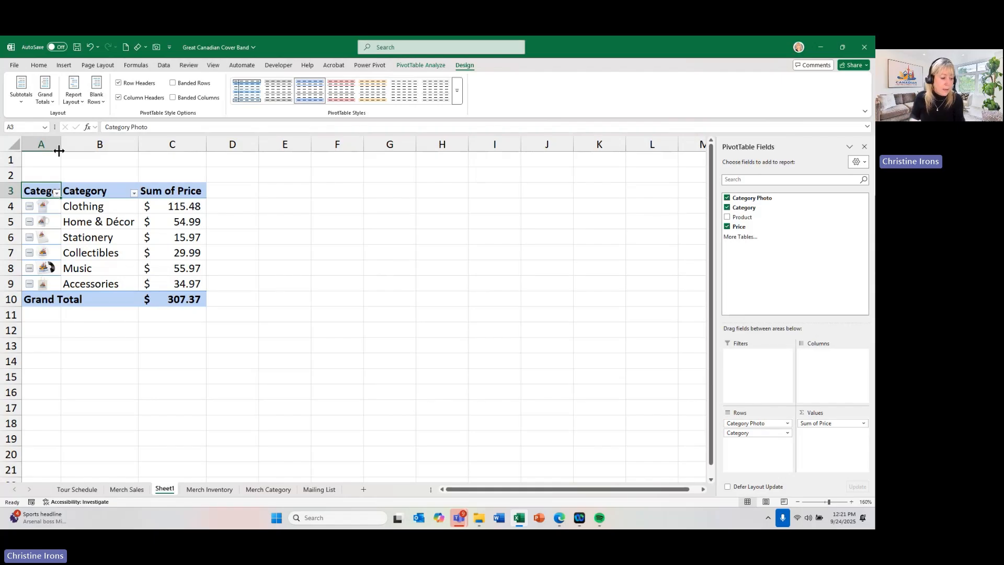
- Select all Ticket Sales Totals values on the Tour Schedule sheet, from I4 down to I133
{"action": "left_click", "coordinate": [72, 490]}
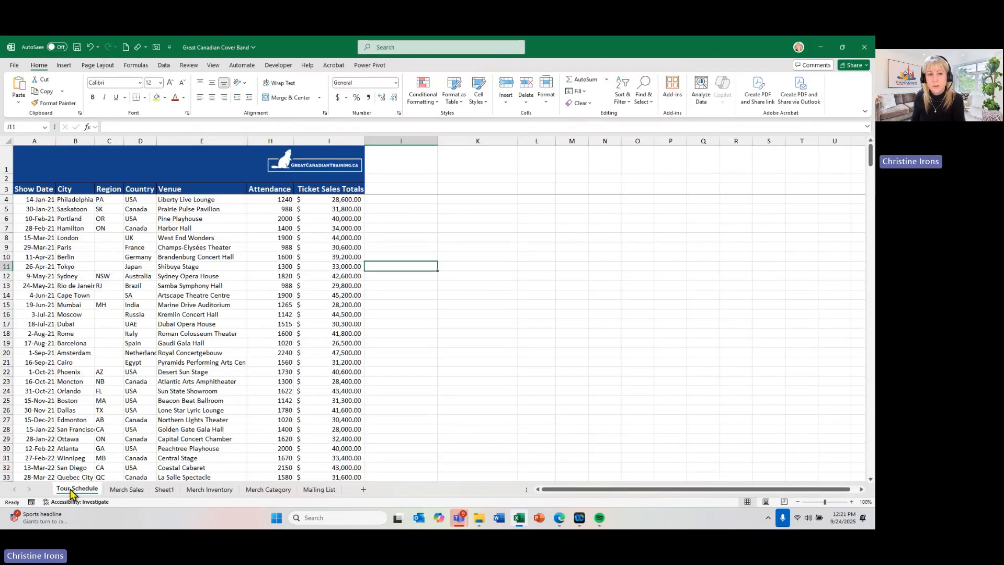
{"action": "left_click", "coordinate": [251, 353]}
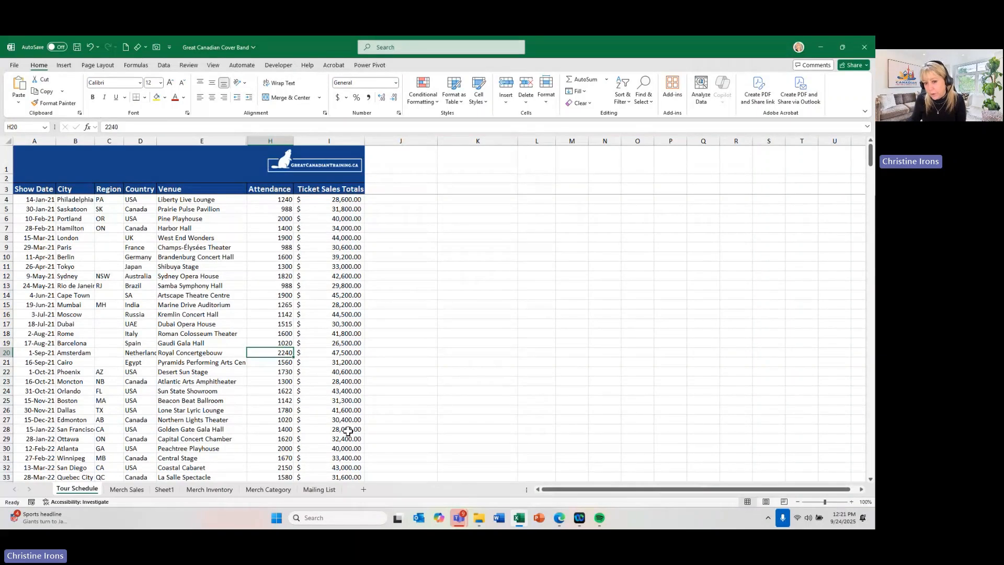
{"action": "left_click_drag", "start_coordinate": [340, 199], "coordinate": [331, 497]}
{"action": "scroll", "coordinate": [329, 314], "scroll_direction": "up", "scroll_amount": 7}
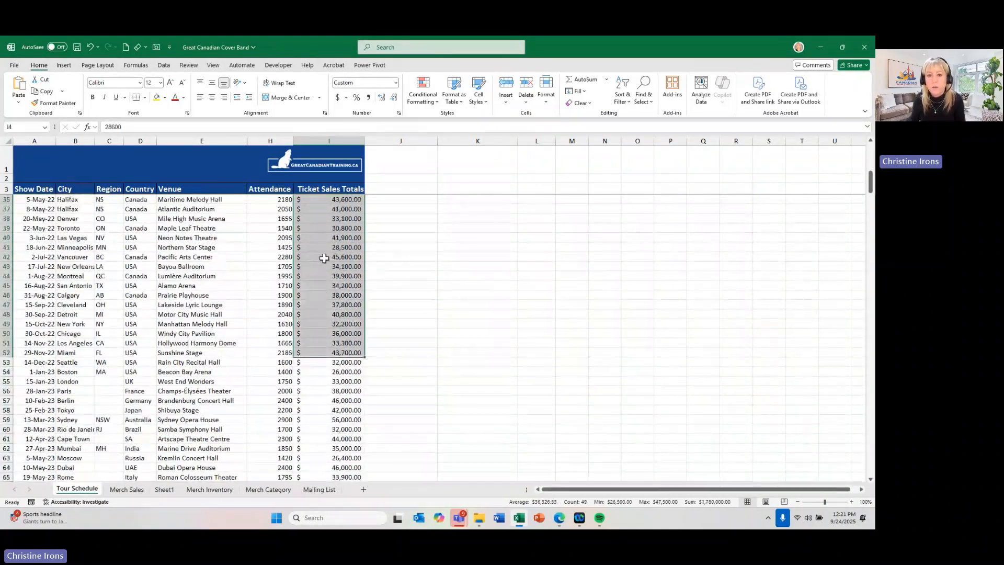
{"action": "left_click", "coordinate": [341, 199]}
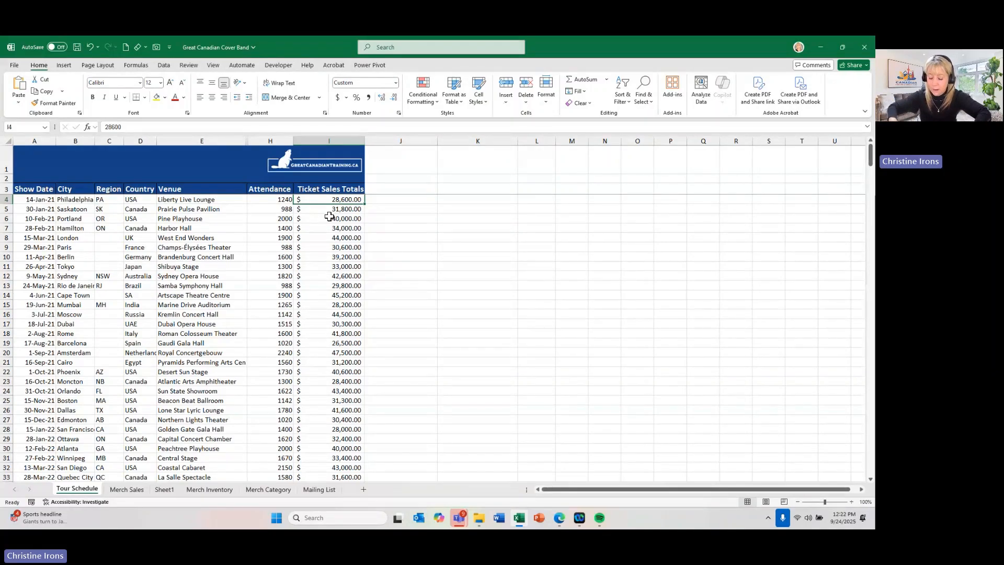
{"action": "key", "text": "ctrl+shift+Down"}
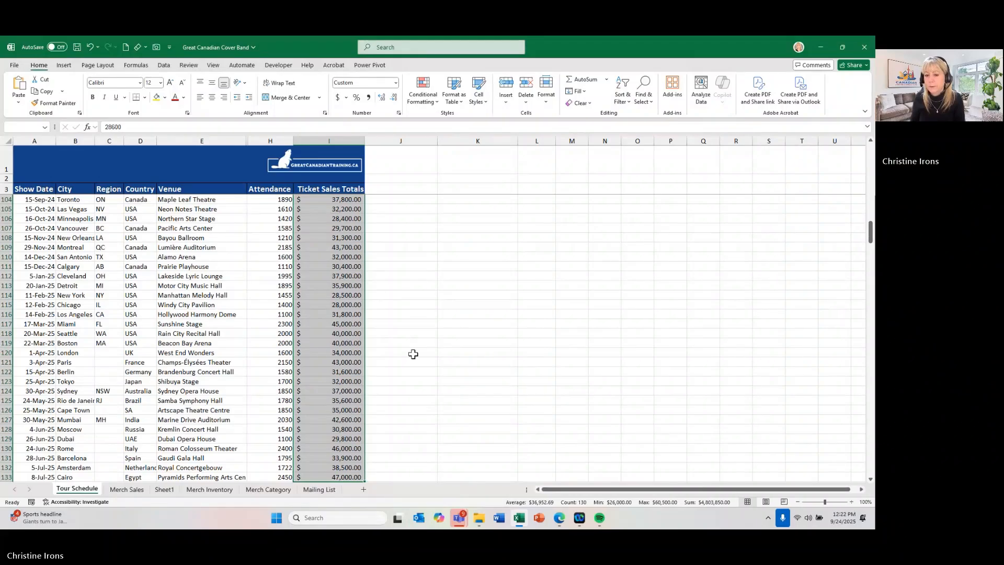
{"action": "scroll", "coordinate": [403, 355], "scroll_direction": "down", "scroll_amount": 3}
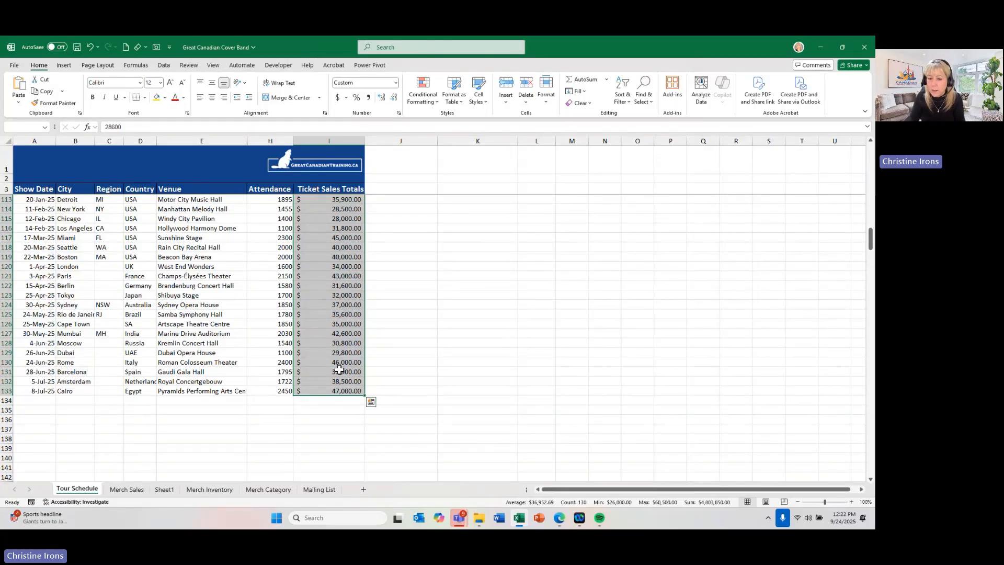
- Add a running total in the column beside the selected Ticket Sales Totals with Quick Analysis, and return to the first row
{"action": "left_click", "coordinate": [370, 402]}
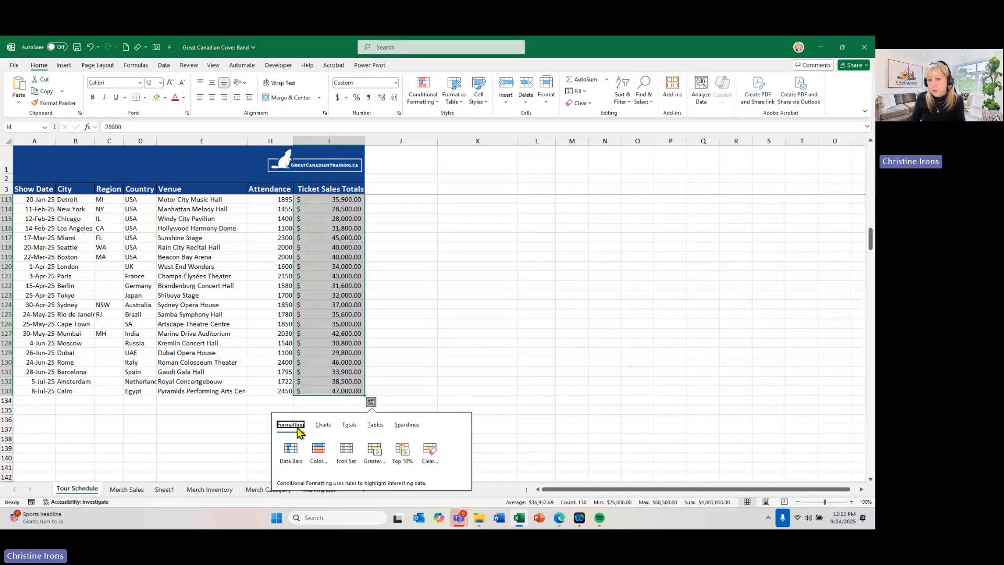
{"action": "left_click", "coordinate": [350, 427]}
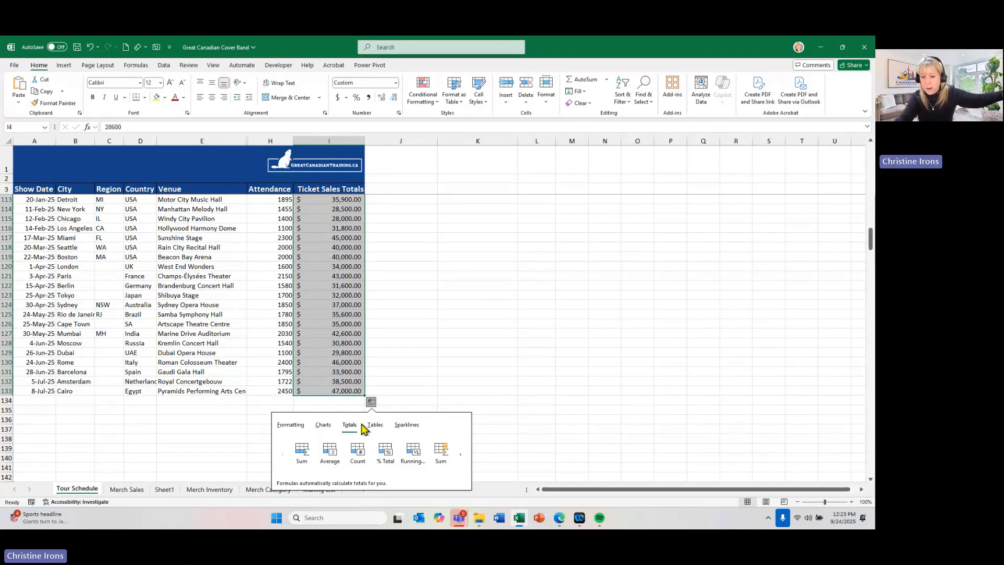
{"action": "left_click", "coordinate": [460, 459]}
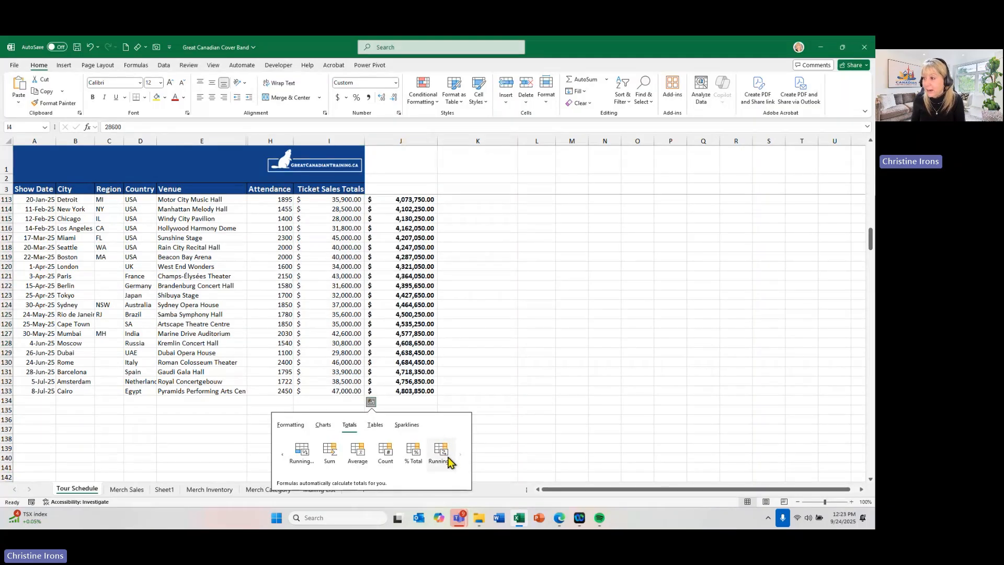
{"action": "left_click", "coordinate": [441, 453]}
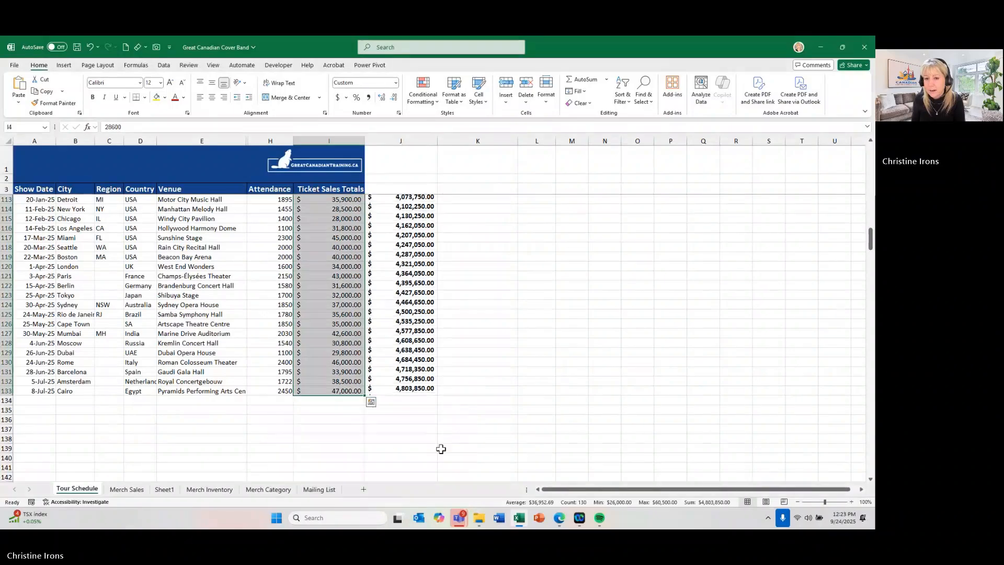
{"action": "scroll", "coordinate": [405, 336], "scroll_direction": "up", "scroll_amount": 10}
{"action": "scroll", "coordinate": [405, 337], "scroll_direction": "up", "scroll_amount": 20}
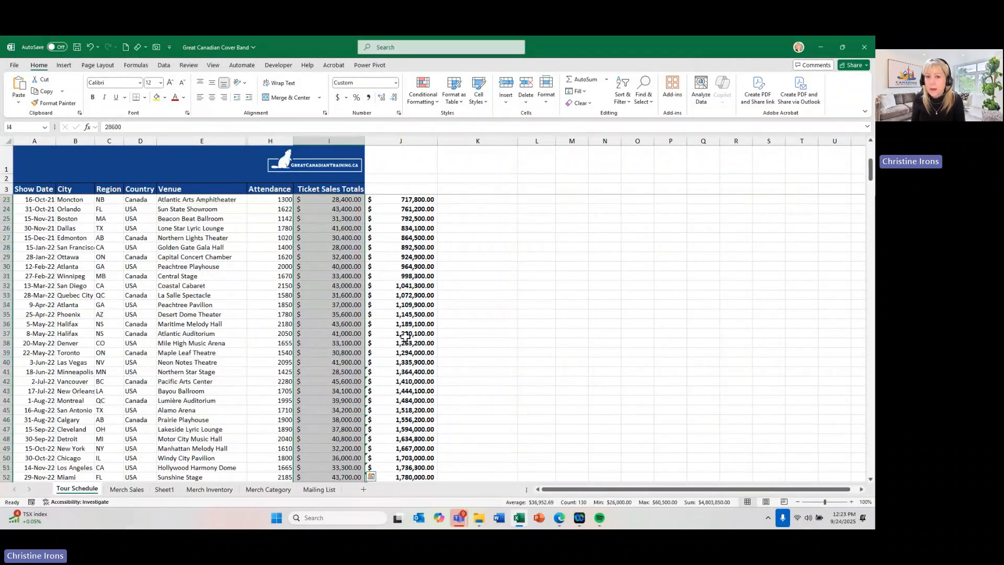
{"action": "scroll", "coordinate": [406, 336], "scroll_direction": "up", "scroll_amount": 6}
{"action": "left_click", "coordinate": [337, 201]}
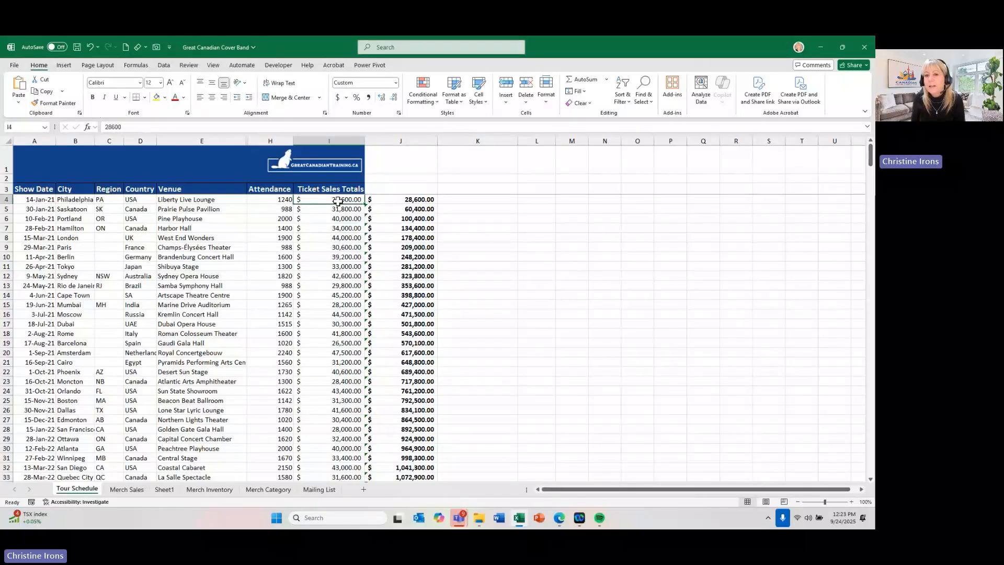
- Check the running total formulas in J4 to J7 against the Ticket Sales Totals in the first rows
{"action": "left_click", "coordinate": [376, 199]}
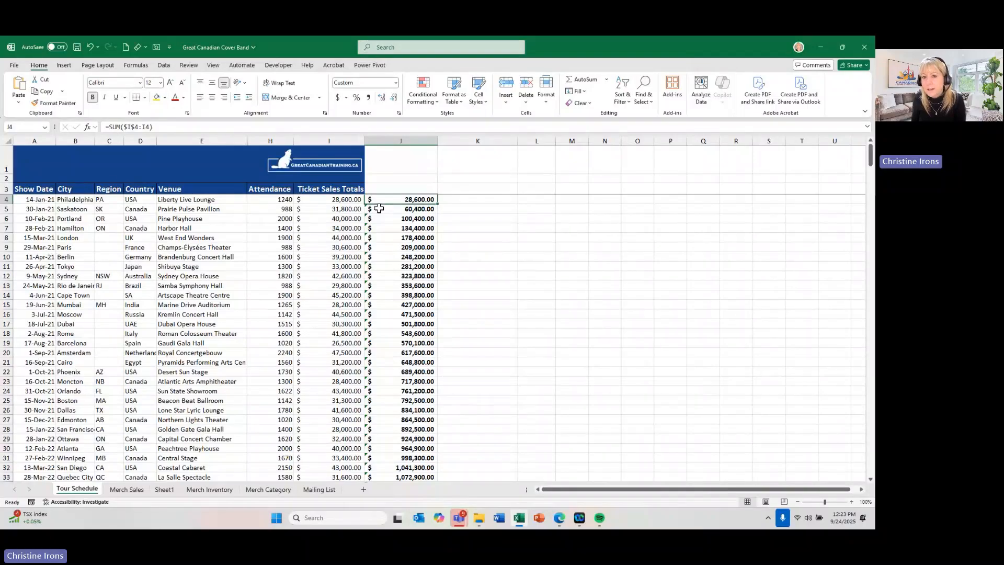
{"action": "left_click", "coordinate": [379, 208]}
{"action": "left_click", "coordinate": [352, 199]}
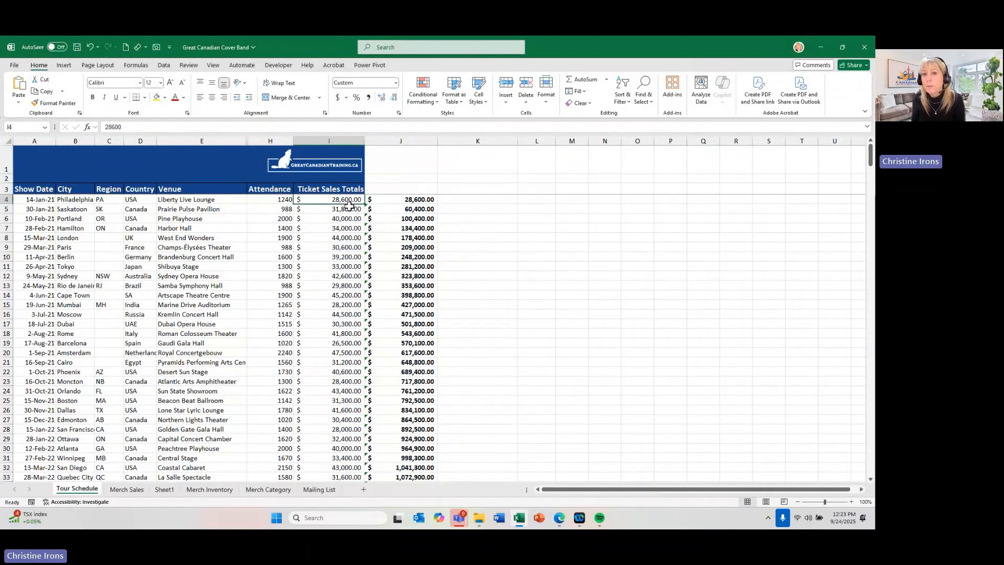
{"action": "left_click", "coordinate": [349, 209]}
{"action": "left_click", "coordinate": [390, 208]}
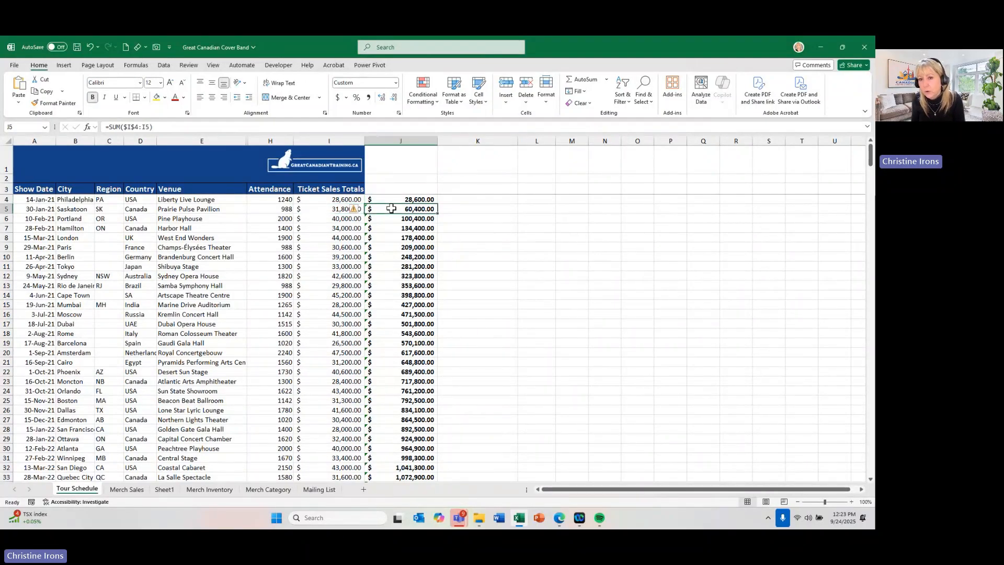
{"action": "left_click", "coordinate": [391, 219]}
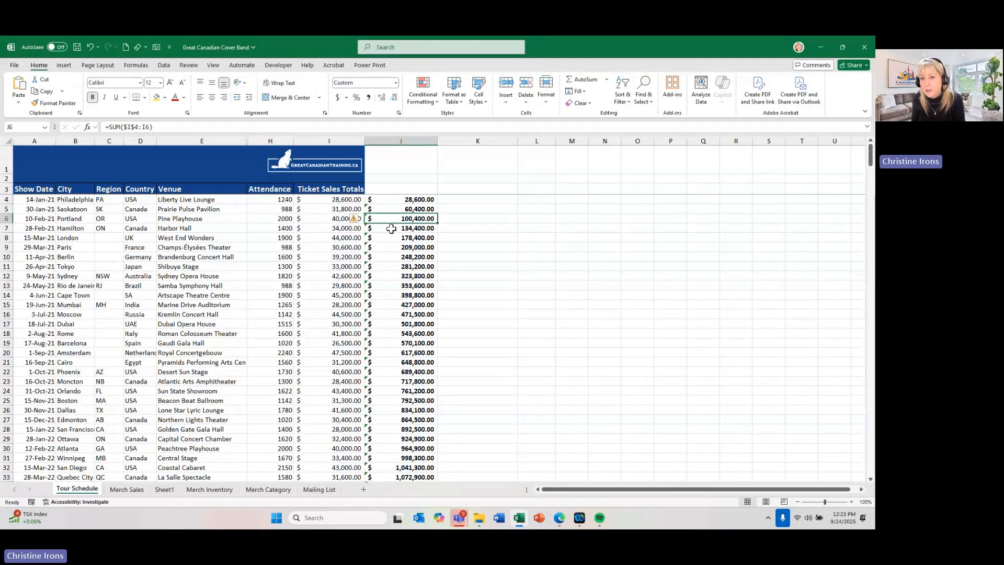
{"action": "left_click", "coordinate": [390, 228]}
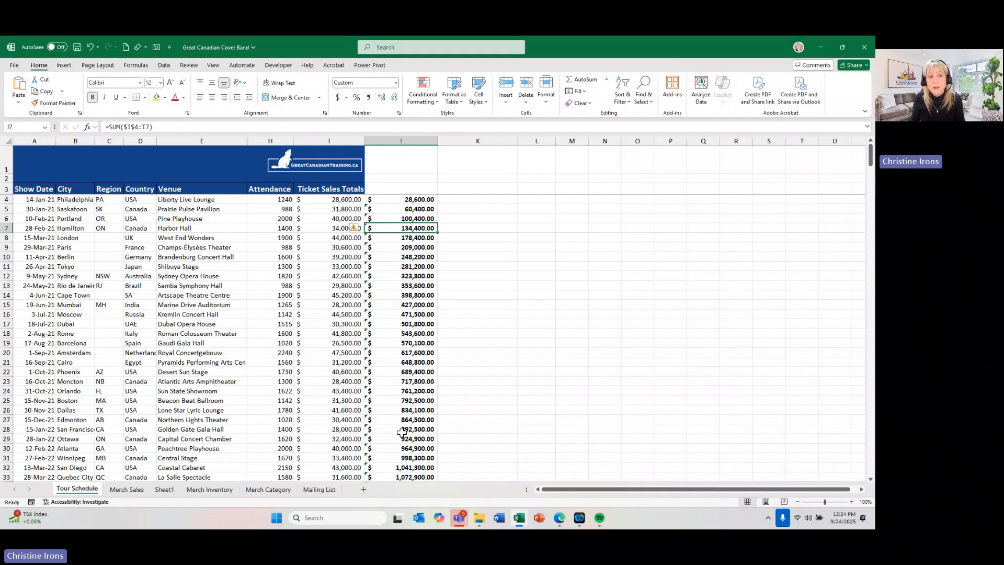
- Select the tour data from A4 to I133 and create a clustered column PivotChart of attendance by country with Quick Analysis
{"action": "left_click_drag", "start_coordinate": [35, 199], "coordinate": [348, 441]}
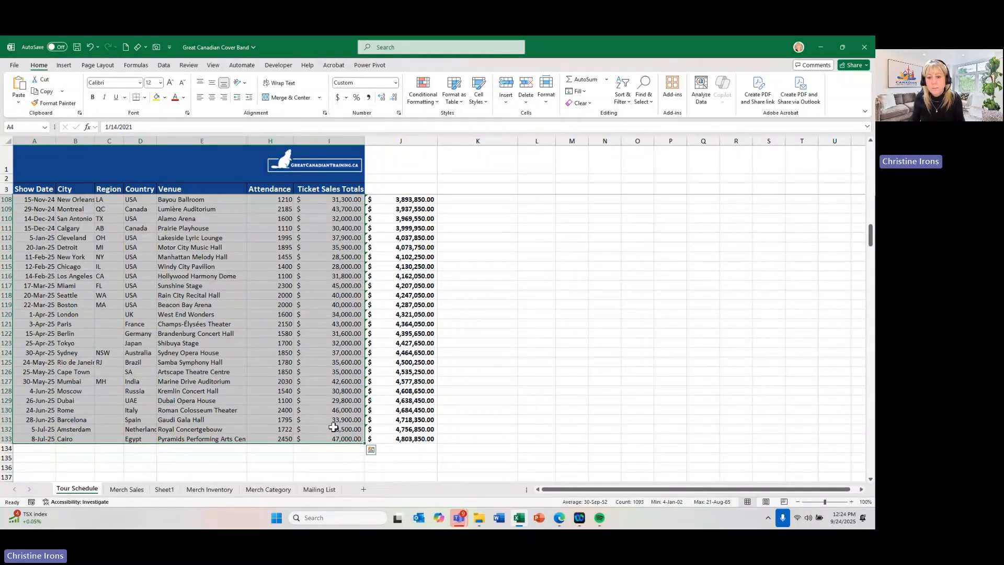
{"action": "left_click", "coordinate": [371, 452]}
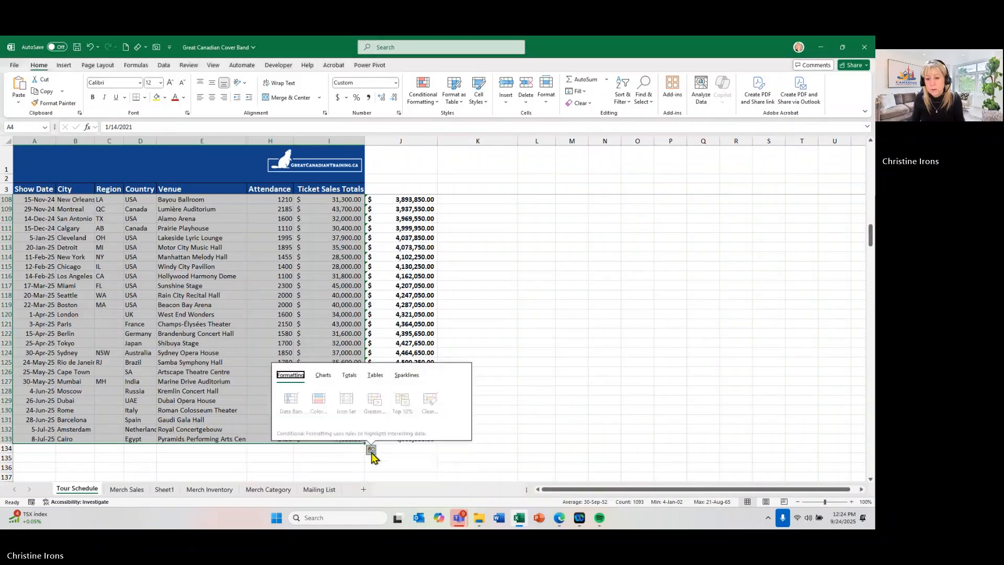
{"action": "left_click", "coordinate": [325, 375]}
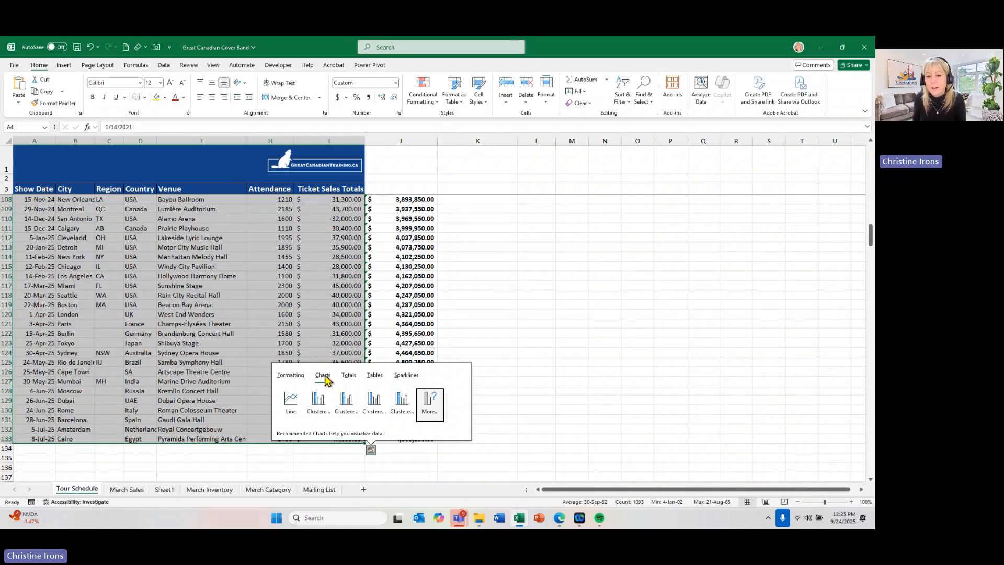
{"action": "left_click", "coordinate": [317, 403]}
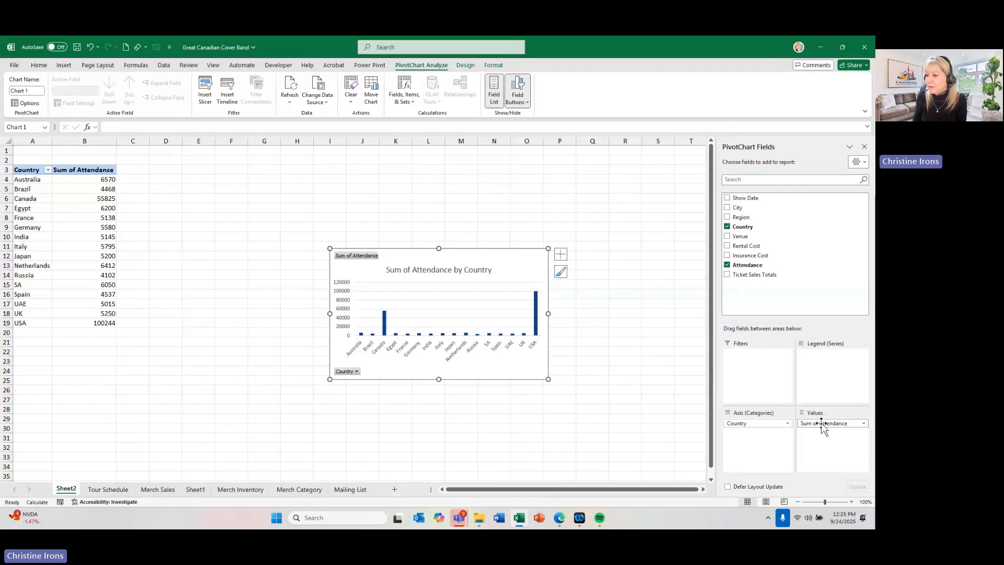
- In the PivotChart, replace Attendance with Ticket Sales Totals as the value and Country with Region as the axis category
{"action": "left_click_drag", "start_coordinate": [822, 424], "coordinate": [495, 408]}
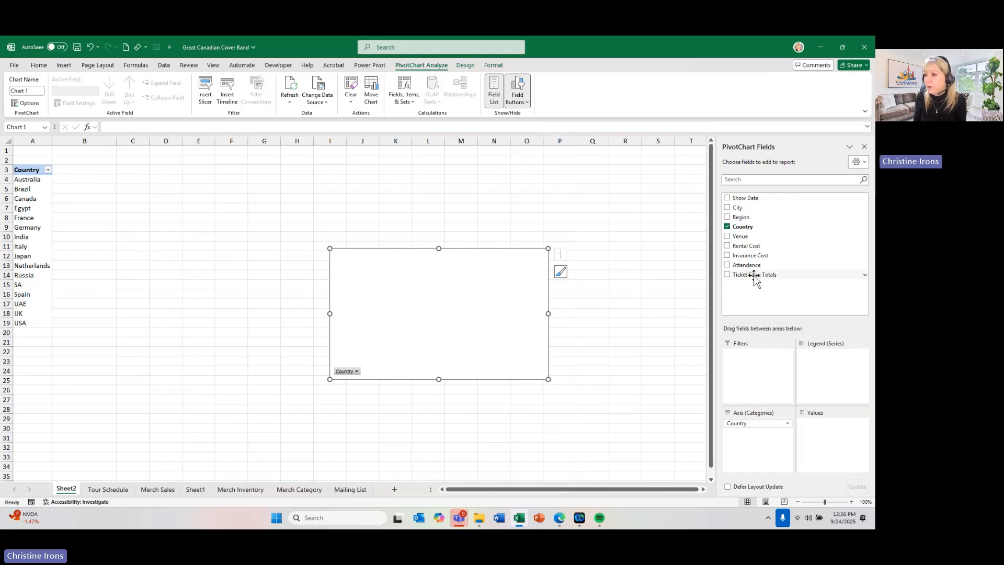
{"action": "left_click_drag", "start_coordinate": [755, 275], "coordinate": [820, 431]}
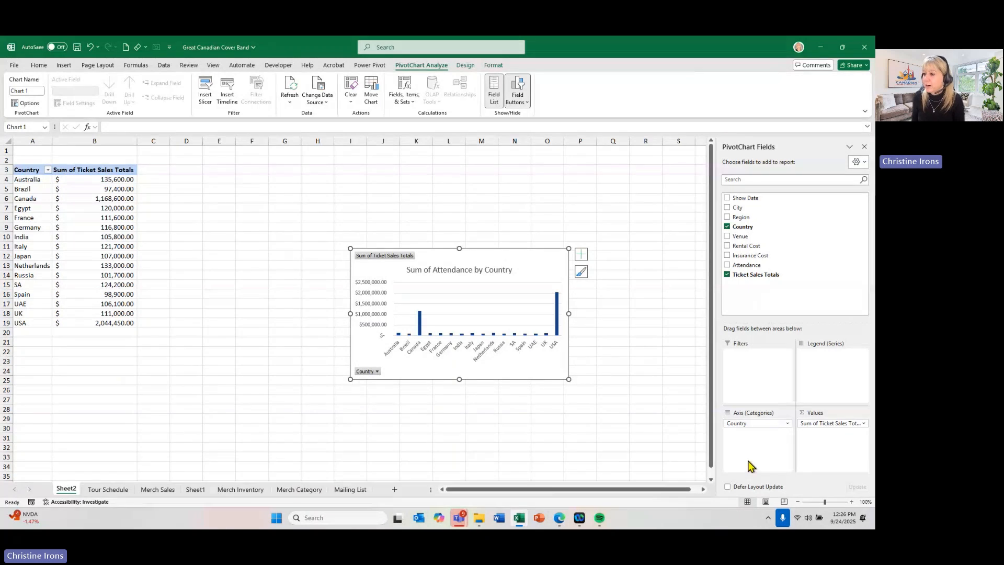
{"action": "left_click_drag", "start_coordinate": [756, 424], "coordinate": [652, 412]}
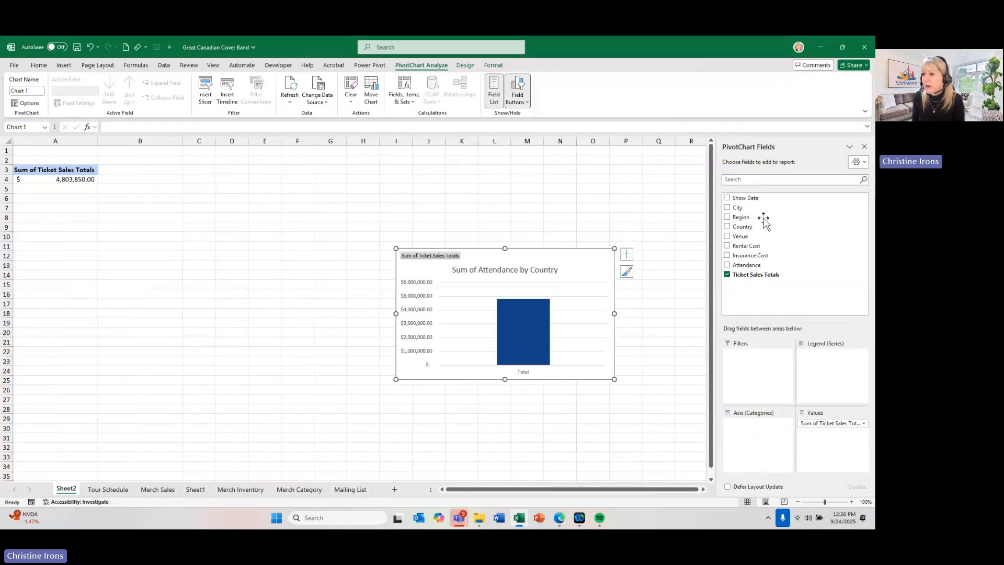
{"action": "left_click_drag", "start_coordinate": [741, 218], "coordinate": [739, 431]}
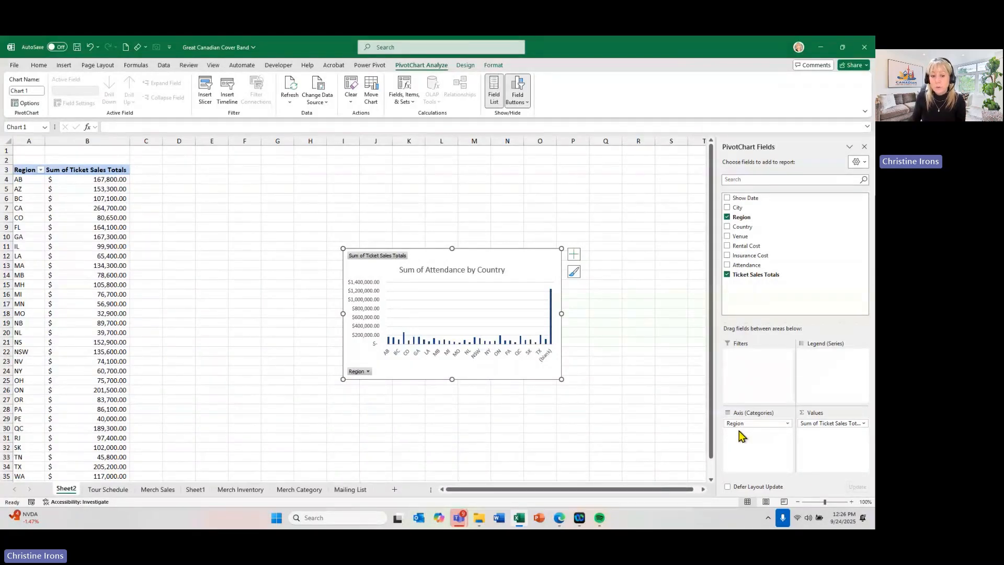
- Add data bars to all Attendance values on the Tour Schedule sheet, H4 to H133, with Quick Analysis
{"action": "left_click", "coordinate": [109, 490]}
{"action": "left_click", "coordinate": [183, 305]}
{"action": "scroll", "coordinate": [182, 303], "scroll_direction": "up", "scroll_amount": 20}
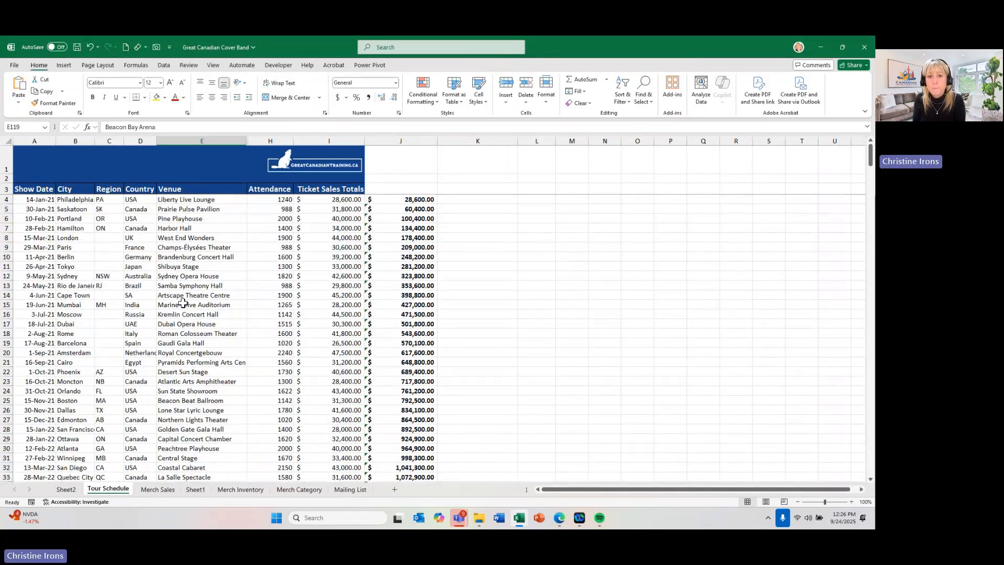
{"action": "left_click", "coordinate": [259, 201]}
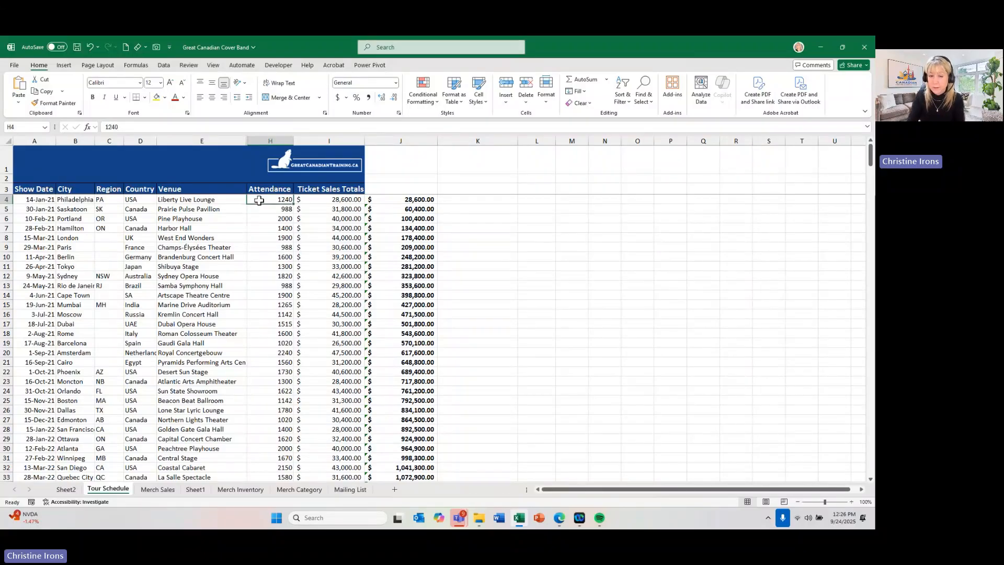
{"action": "key", "text": "ctrl+shift+Down"}
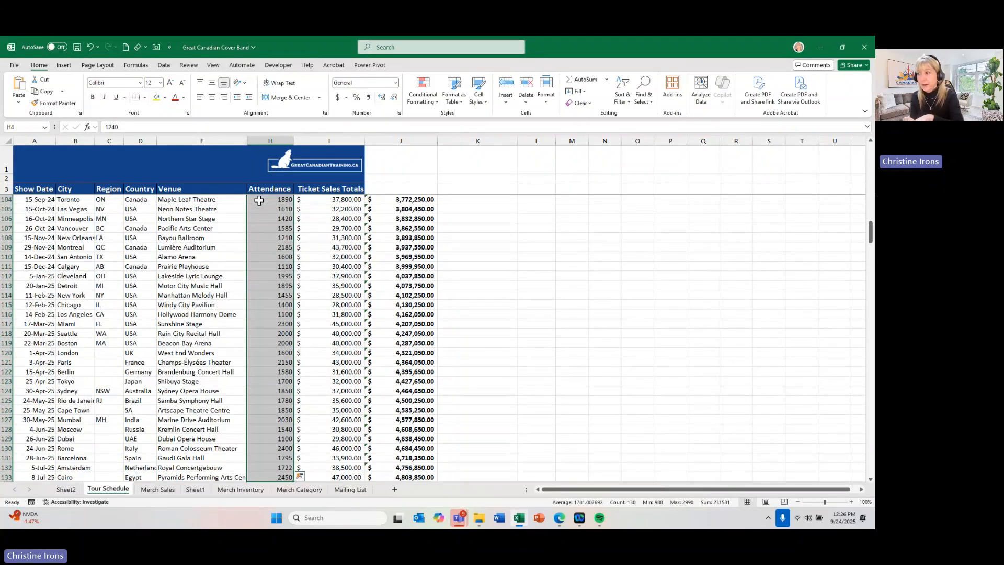
{"action": "scroll", "coordinate": [303, 376], "scroll_direction": "down", "scroll_amount": 1}
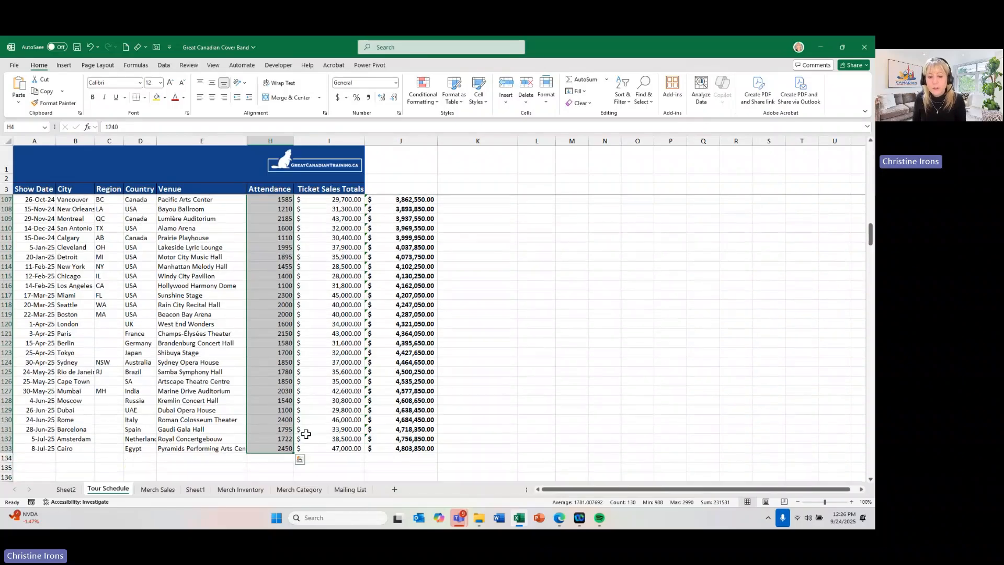
{"action": "left_click", "coordinate": [300, 460]}
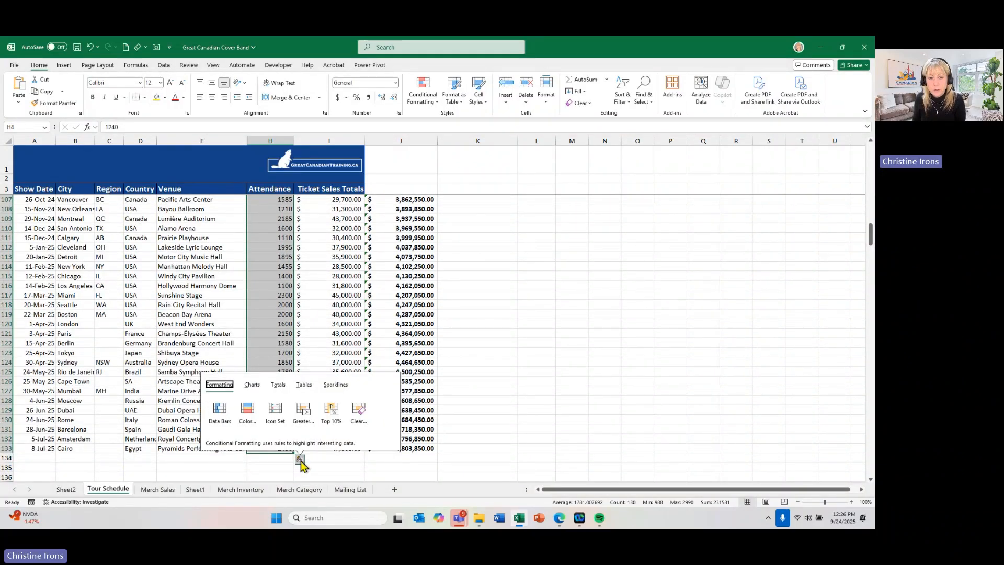
{"action": "left_click", "coordinate": [219, 410]}
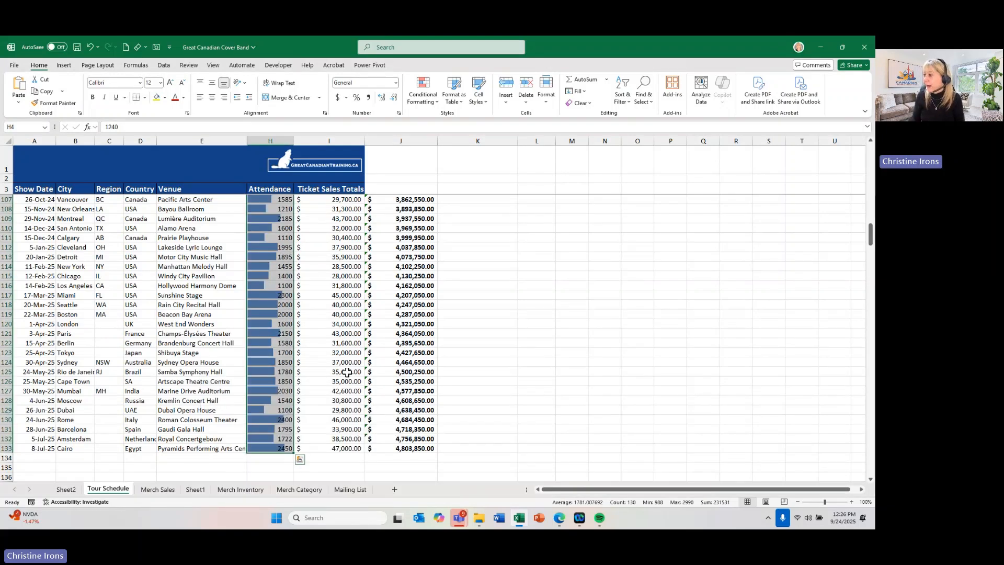
{"action": "left_click", "coordinate": [370, 332]}
{"action": "scroll", "coordinate": [320, 265], "scroll_direction": "up", "scroll_amount": 20}
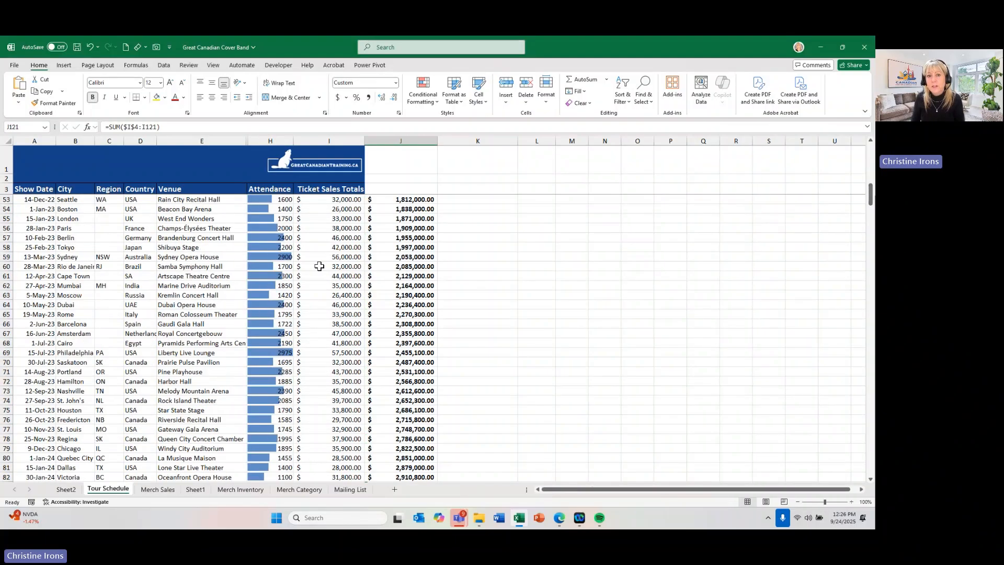
{"action": "scroll", "coordinate": [319, 266], "scroll_direction": "up", "scroll_amount": 9}
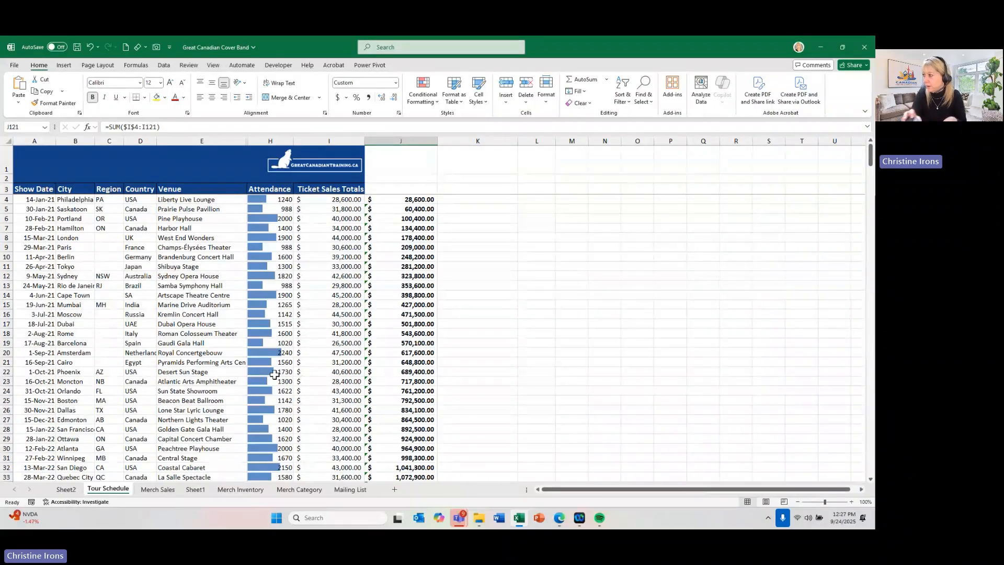
{"action": "left_click", "coordinate": [185, 294]}
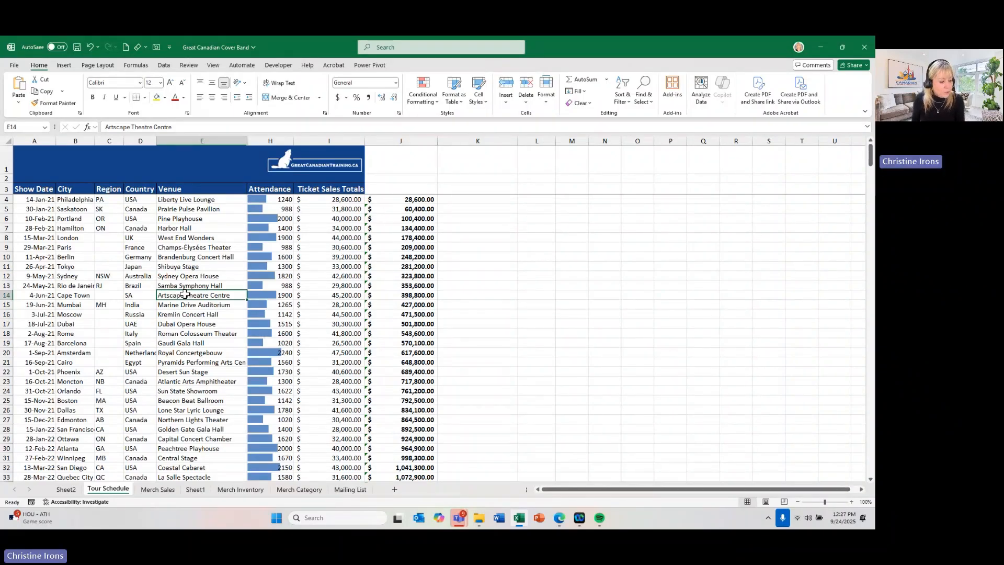
{"action": "left_click", "coordinate": [158, 285]}
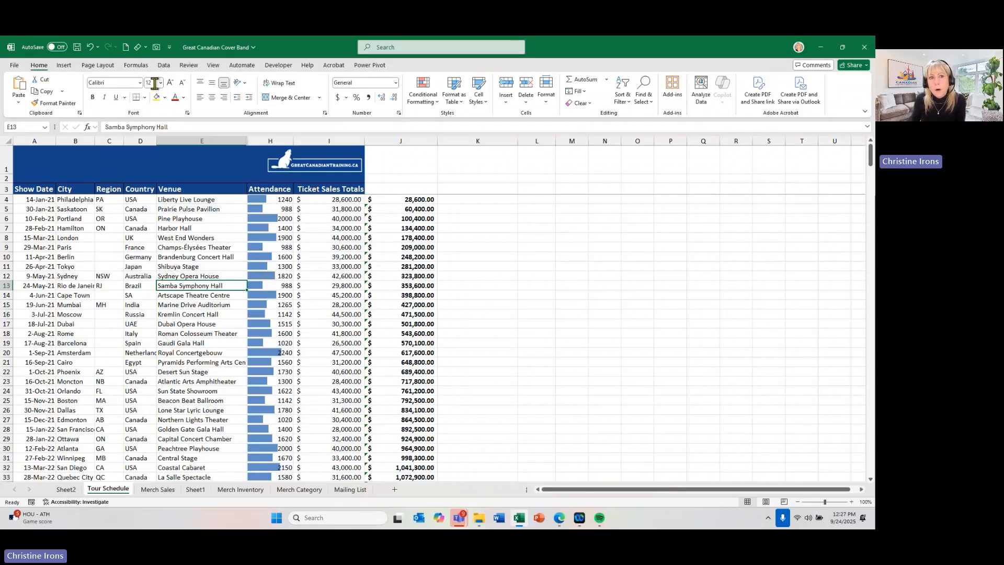
- Convert all Country values from D4 to D133 to the Geography data type and widen the column to fit the full names
{"action": "left_click", "coordinate": [164, 68]}
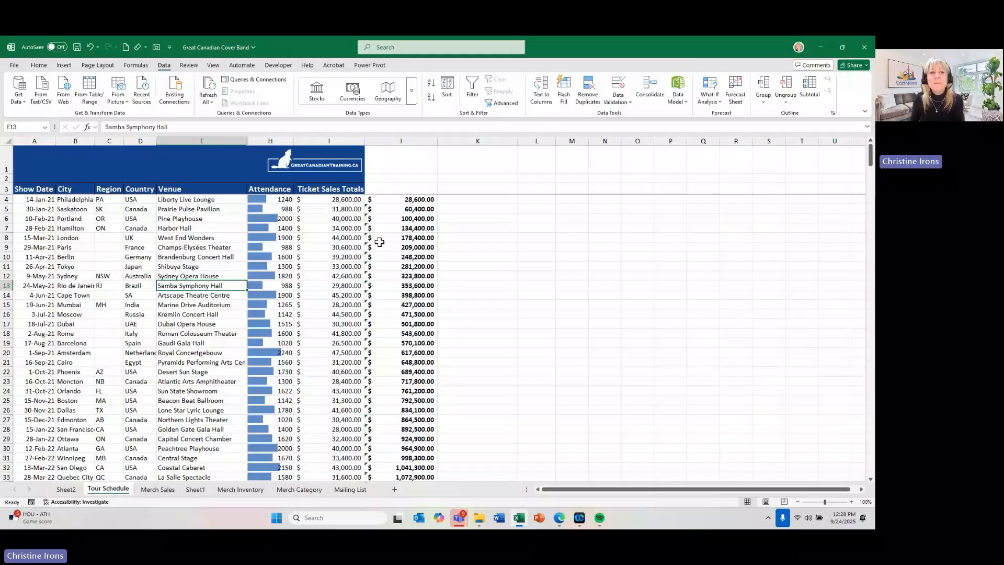
{"action": "left_click", "coordinate": [140, 200]}
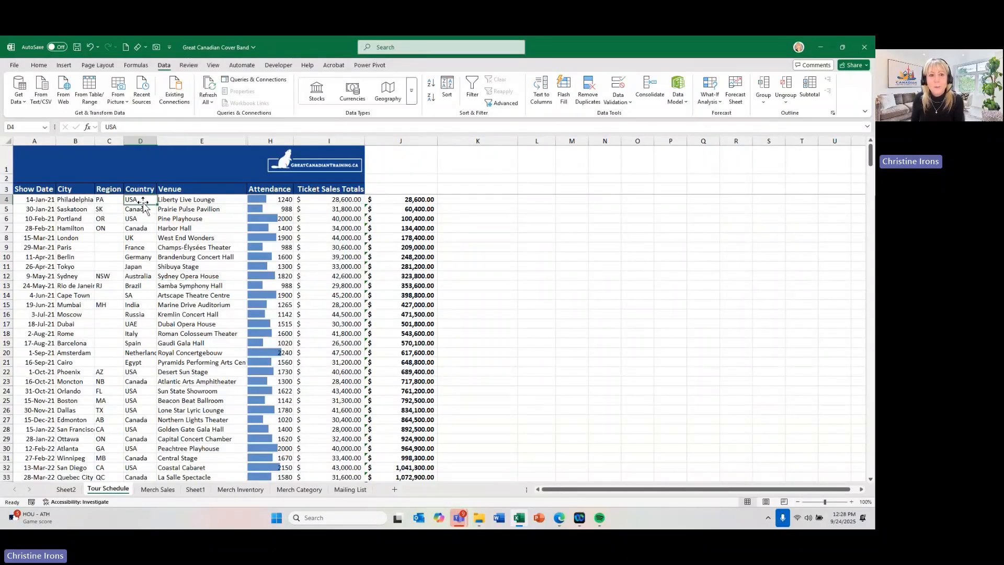
{"action": "left_click", "coordinate": [140, 228]}
{"action": "left_click", "coordinate": [135, 266]}
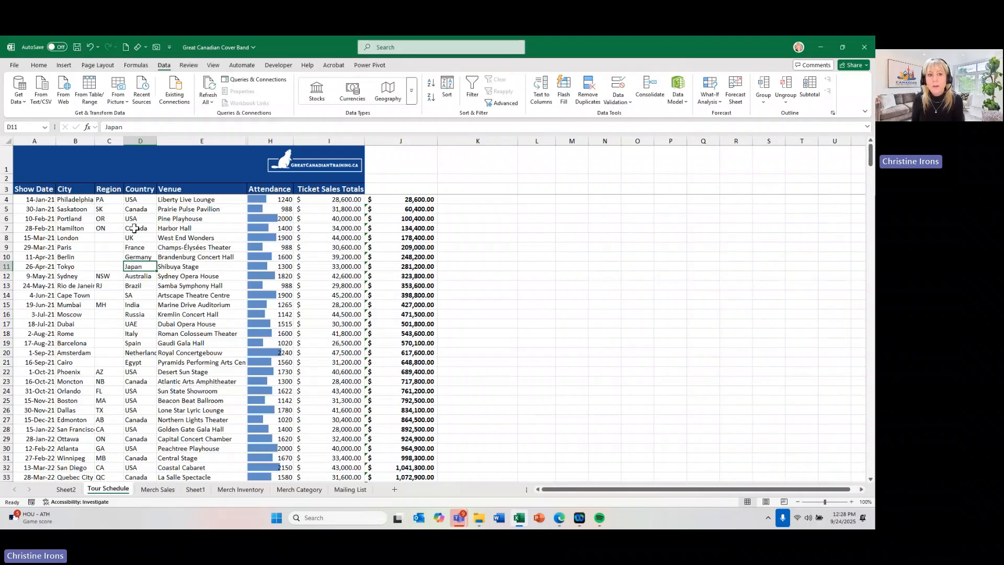
{"action": "left_click", "coordinate": [134, 200]}
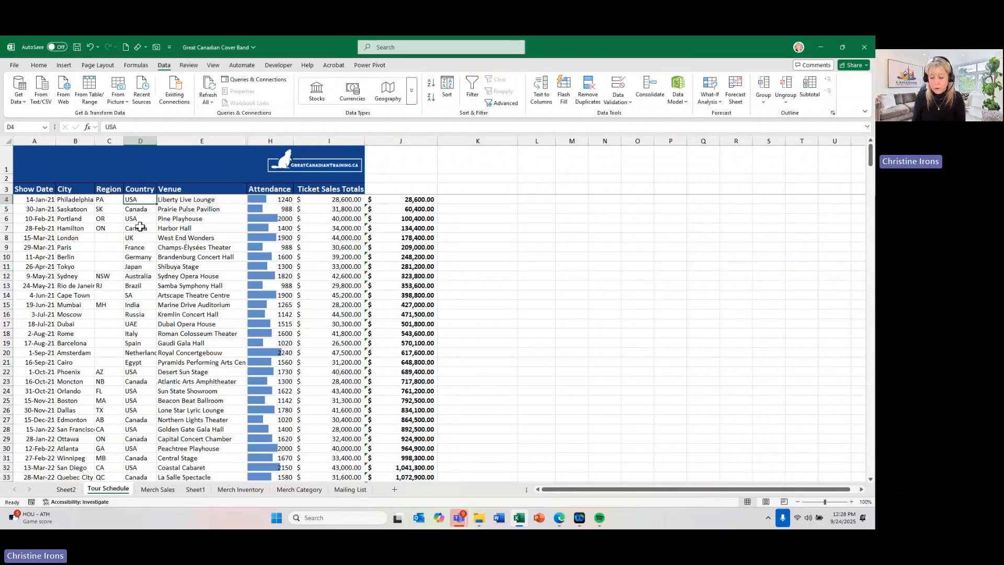
{"action": "key", "text": "ctrl+shift+Down"}
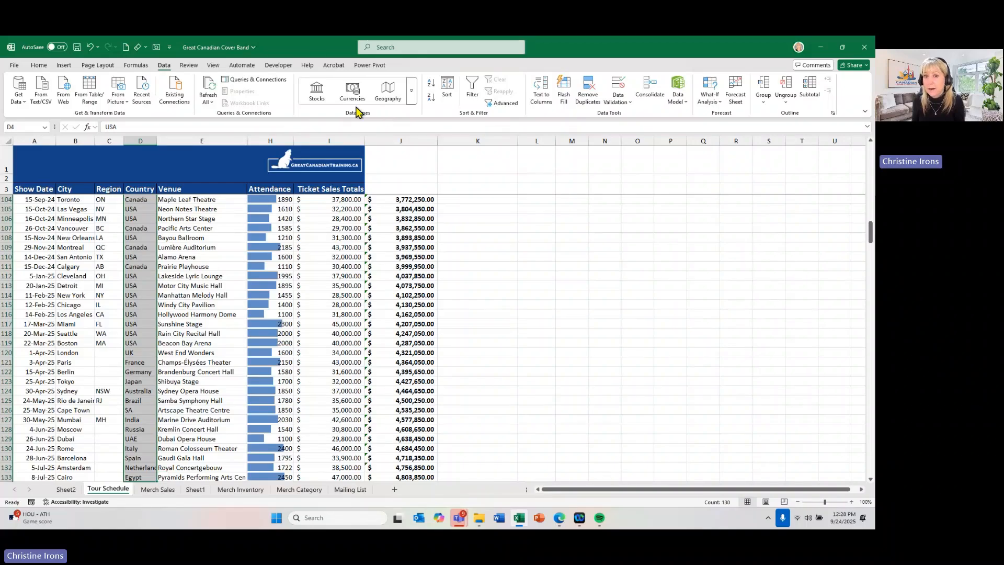
{"action": "left_click", "coordinate": [381, 100]}
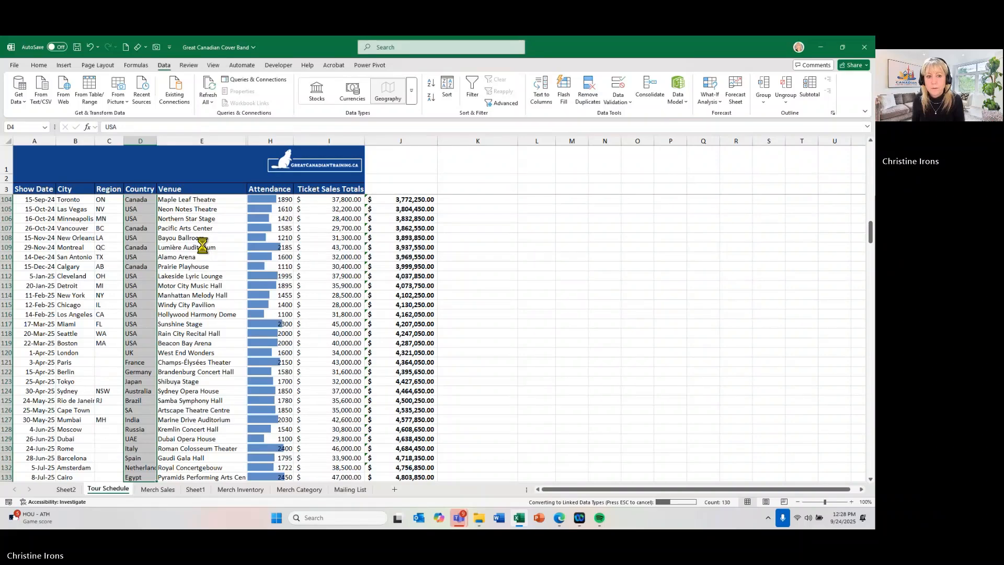
{"action": "scroll", "coordinate": [202, 246], "scroll_direction": "up", "scroll_amount": 20}
{"action": "left_click", "coordinate": [202, 245]}
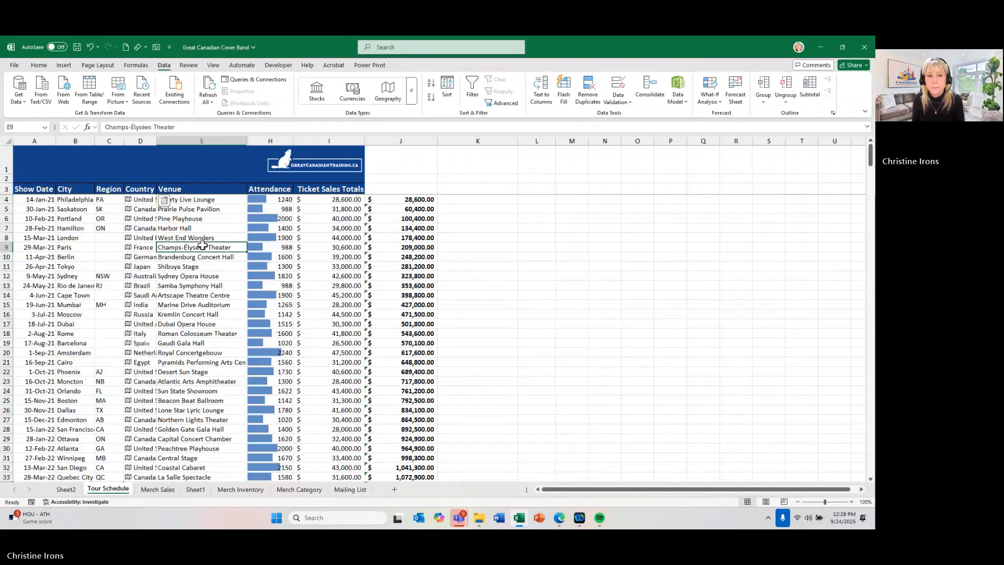
{"action": "left_click_drag", "start_coordinate": [157, 149], "coordinate": [204, 150]}
{"action": "scroll", "coordinate": [231, 264], "scroll_direction": "up", "scroll_amount": 3, "text": "ctrl"}
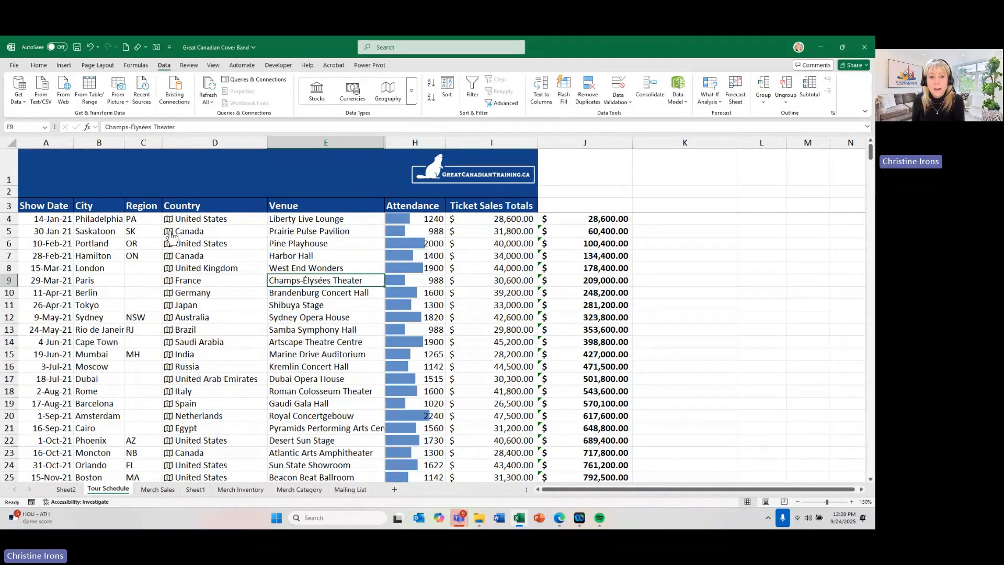
- Open the data card for Canada in D5 and look through its geographic and population facts
{"action": "left_click", "coordinate": [168, 232]}
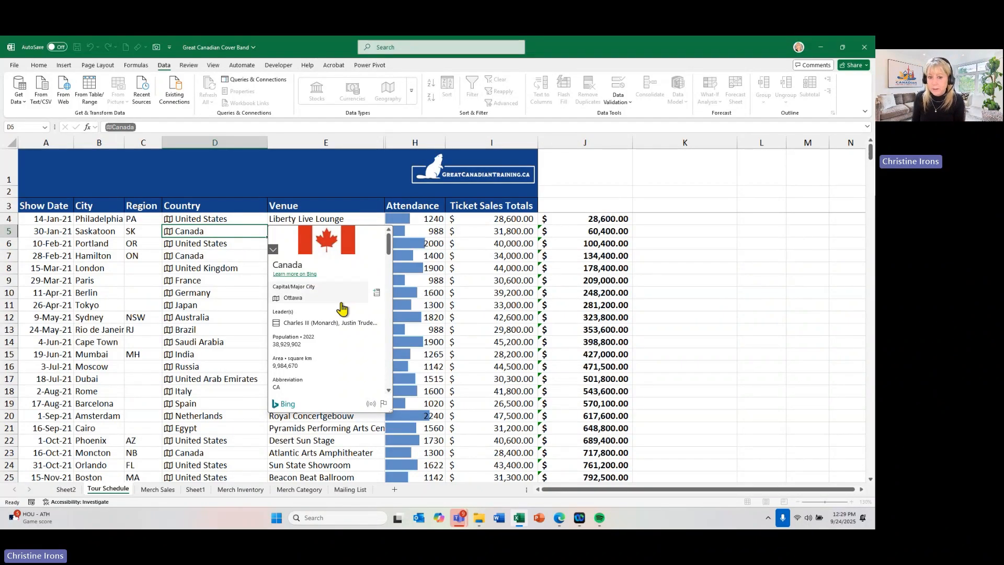
{"action": "scroll", "coordinate": [341, 340], "scroll_direction": "down", "scroll_amount": 3}
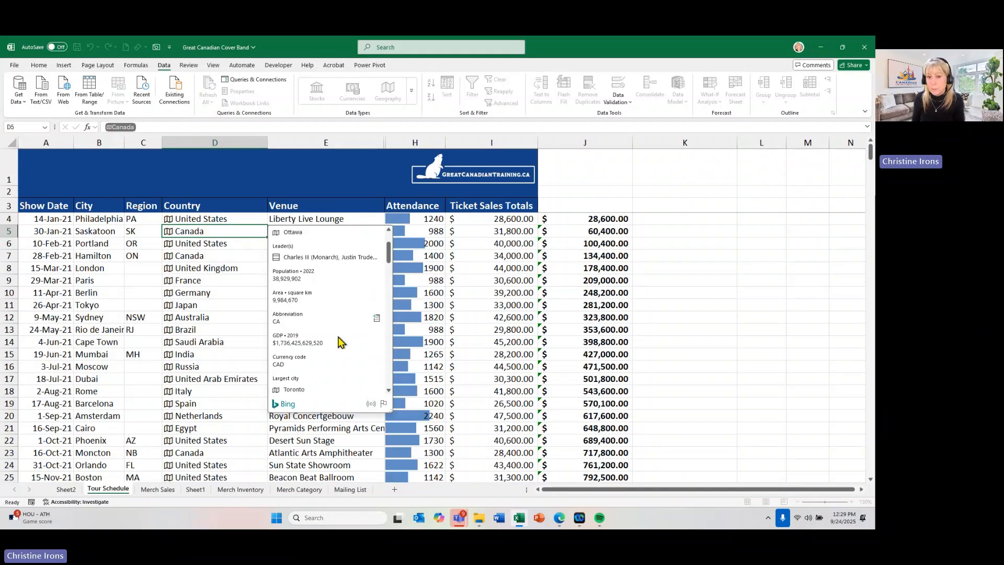
{"action": "scroll", "coordinate": [340, 341], "scroll_direction": "down", "scroll_amount": 4}
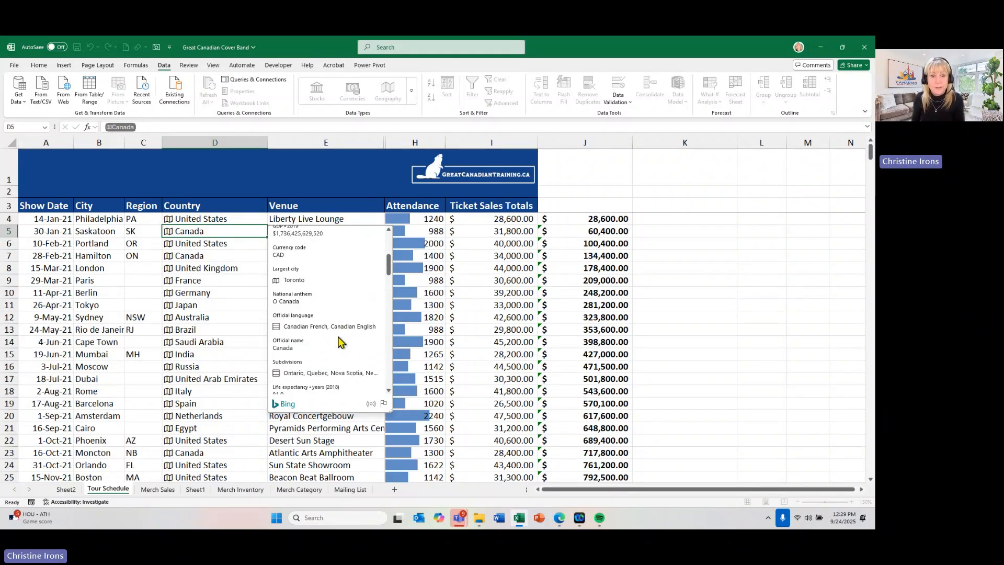
{"action": "scroll", "coordinate": [340, 341], "scroll_direction": "down", "scroll_amount": 5}
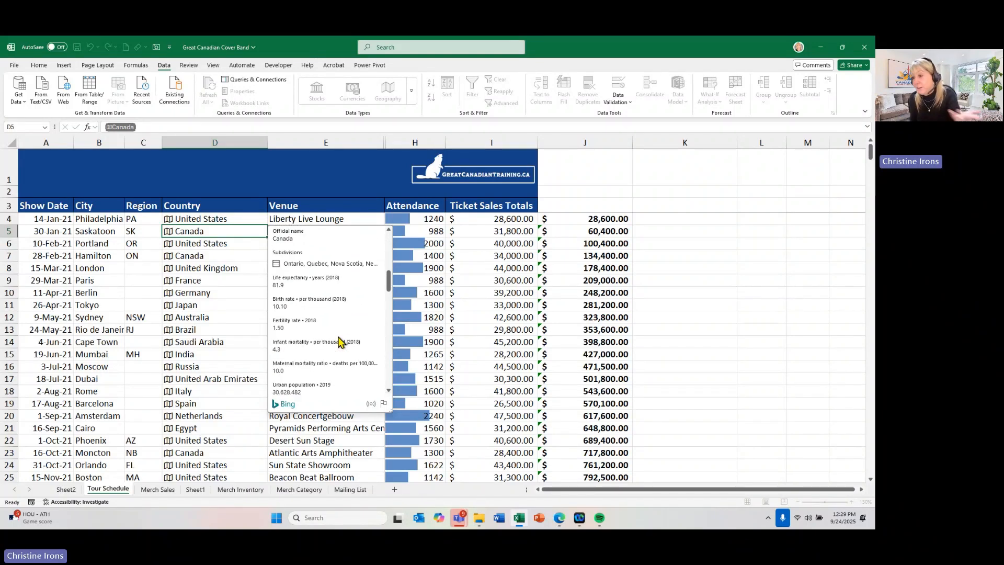
- Read through the remaining facts on Canada's data card, and view the data card for United States in D6 before closing it
{"action": "scroll", "coordinate": [337, 343], "scroll_direction": "down", "scroll_amount": 3}
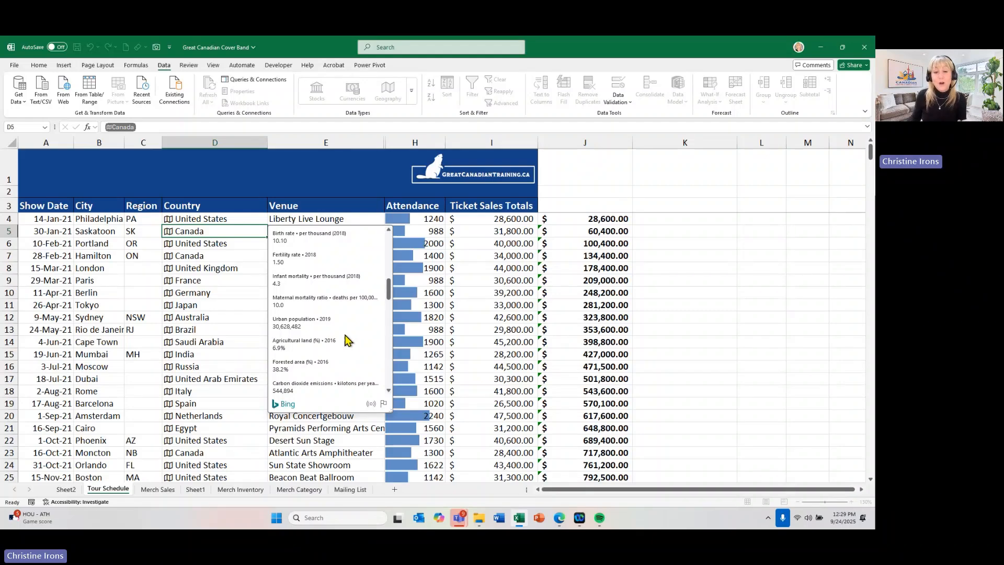
{"action": "scroll", "coordinate": [344, 344], "scroll_direction": "down", "scroll_amount": 5}
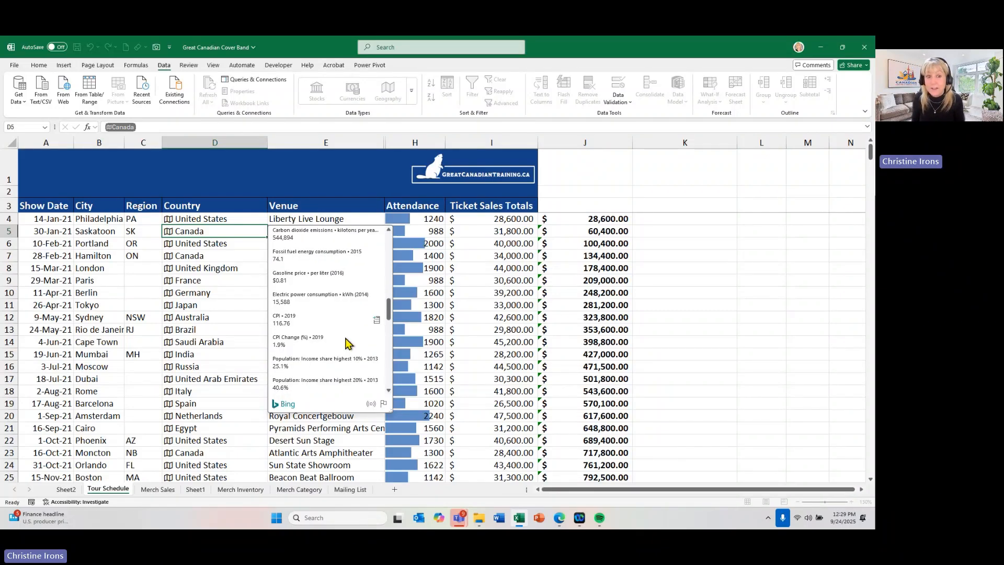
{"action": "left_click", "coordinate": [256, 281]}
{"action": "left_click", "coordinate": [167, 244]}
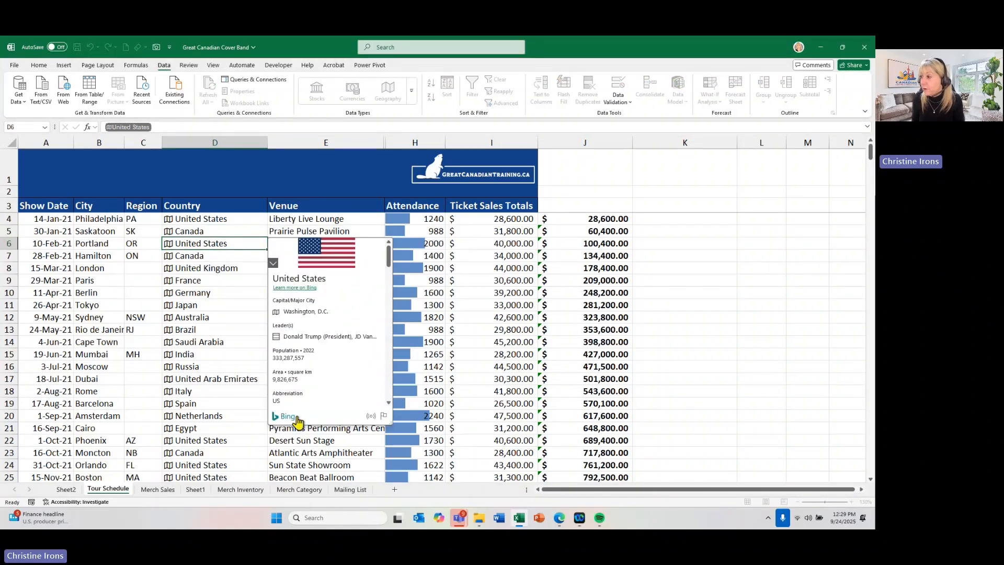
{"action": "key", "text": "Escape"}
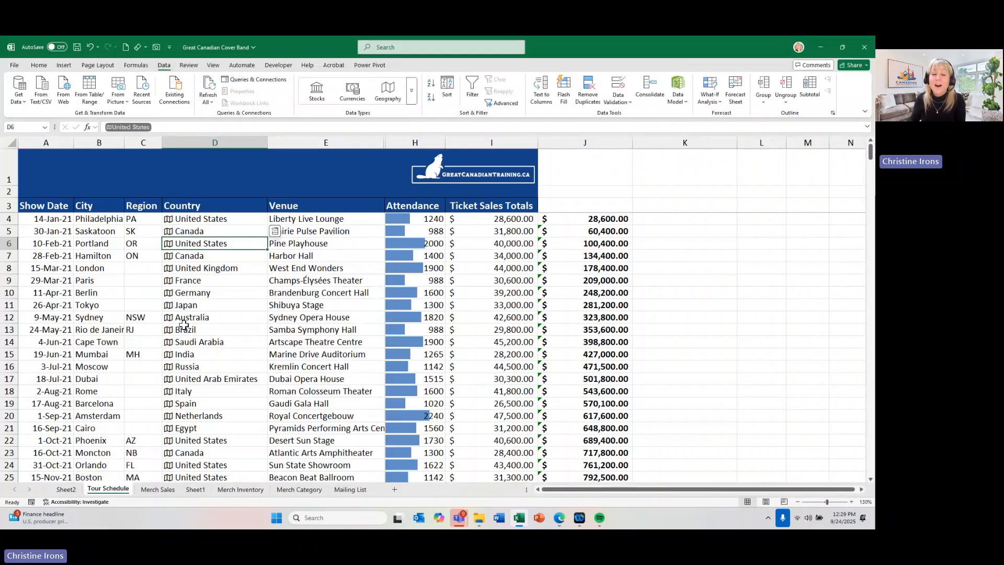
- Extract the Image field for all Country values from D4 to D133 into the empty column K beside the running totals
{"action": "left_click", "coordinate": [231, 222]}
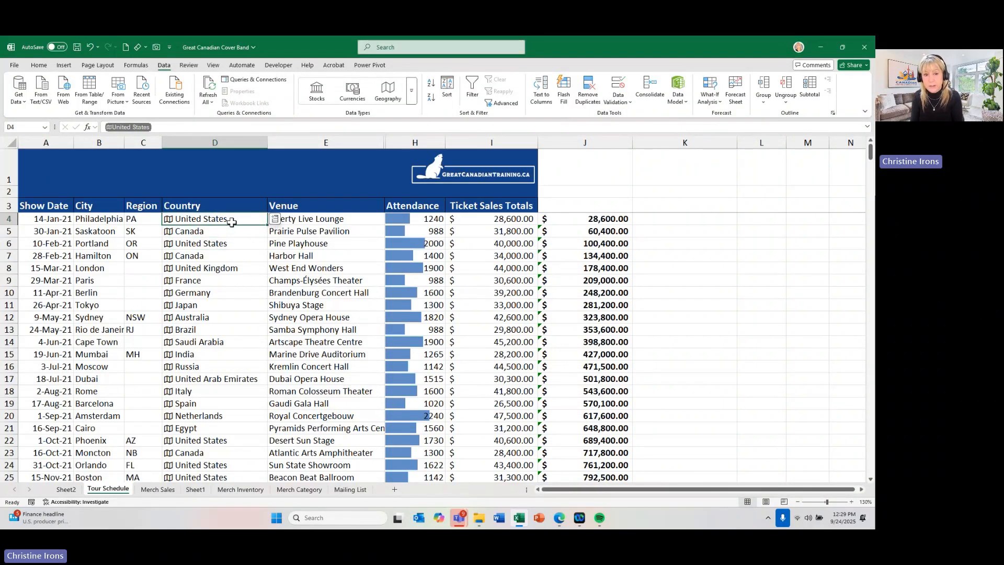
{"action": "key", "text": "ctrl+shift+Down"}
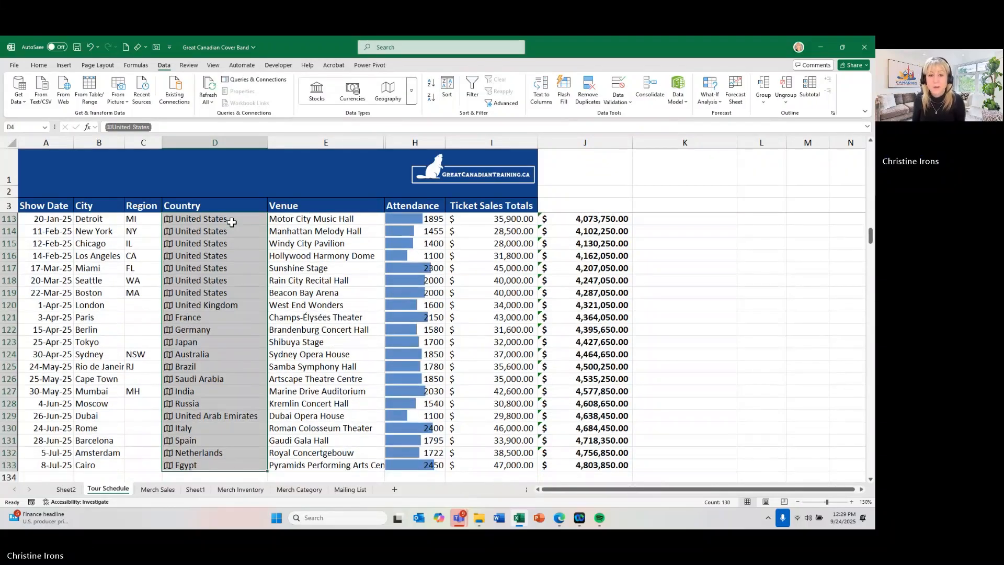
{"action": "scroll", "coordinate": [232, 222], "scroll_direction": "up", "scroll_amount": 20}
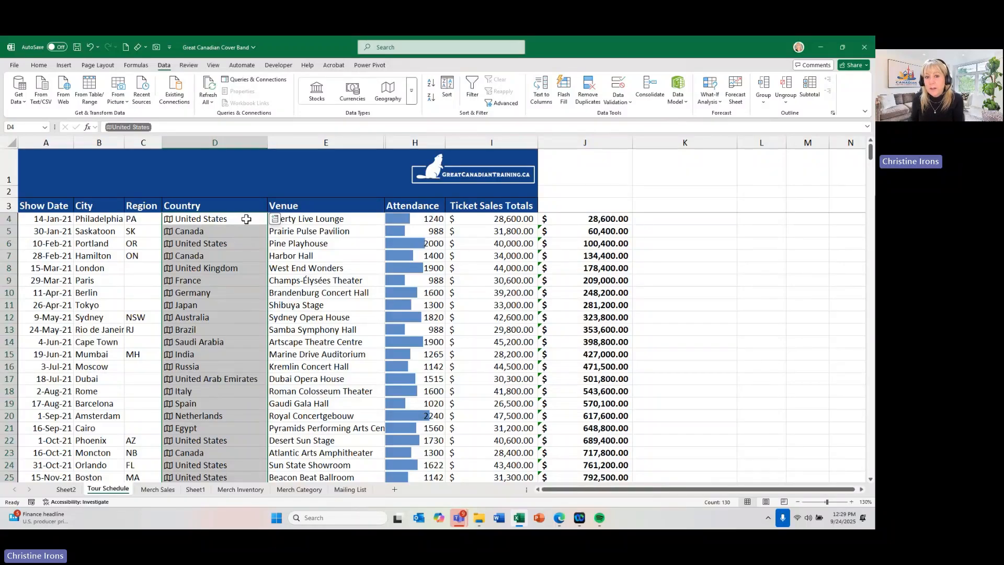
{"action": "left_click", "coordinate": [275, 220]}
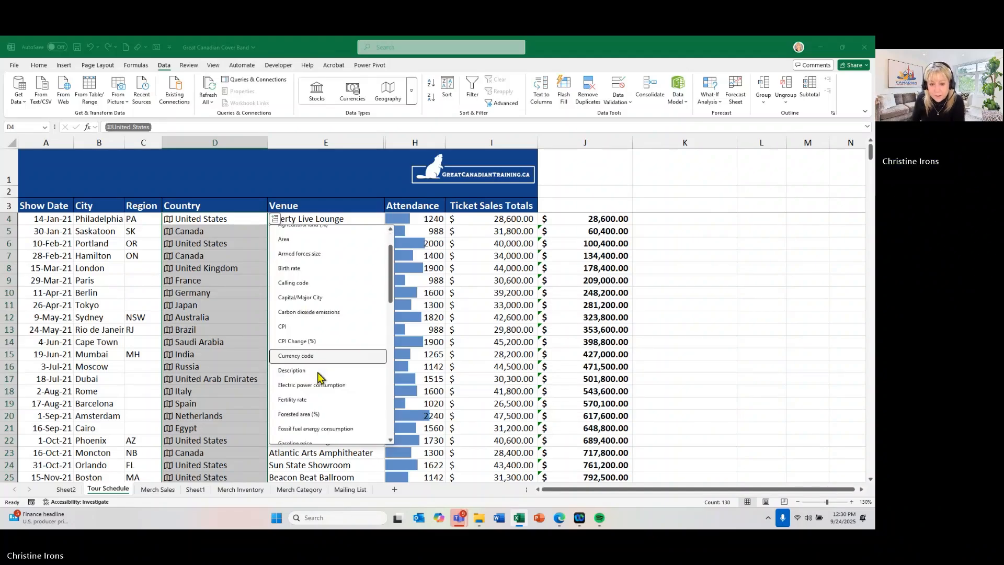
{"action": "scroll", "coordinate": [311, 376], "scroll_direction": "down", "scroll_amount": 4}
{"action": "scroll", "coordinate": [320, 376], "scroll_direction": "down", "scroll_amount": 1}
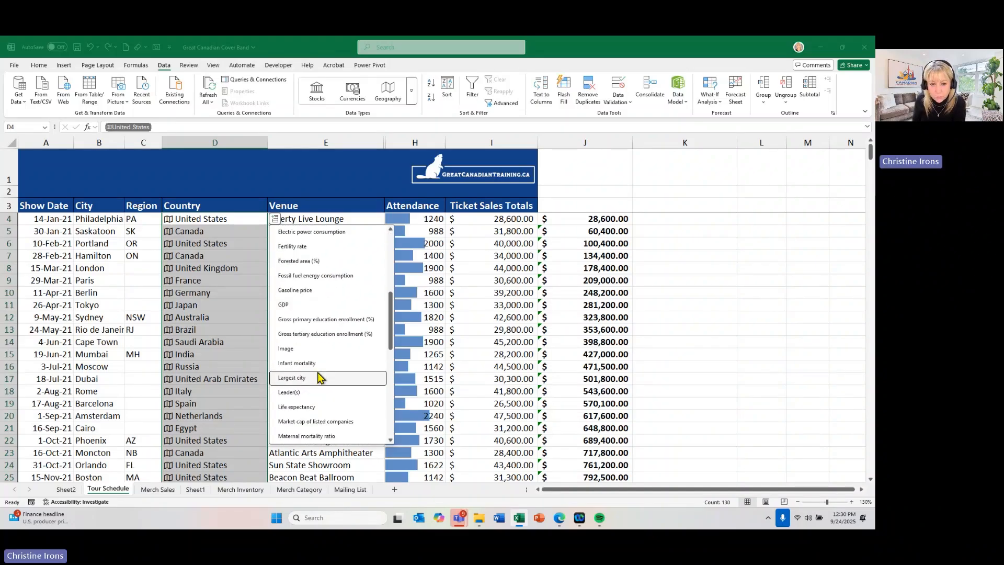
{"action": "left_click", "coordinate": [285, 350]}
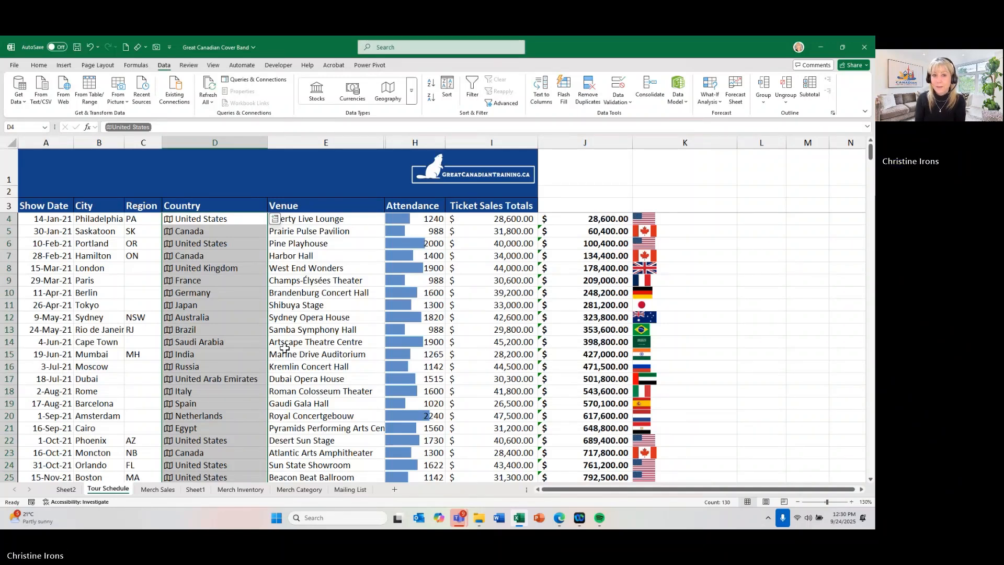
- Extract the Official language field for the selected countries into column L and widen that column to fit the language names
{"action": "left_click", "coordinate": [275, 220]}
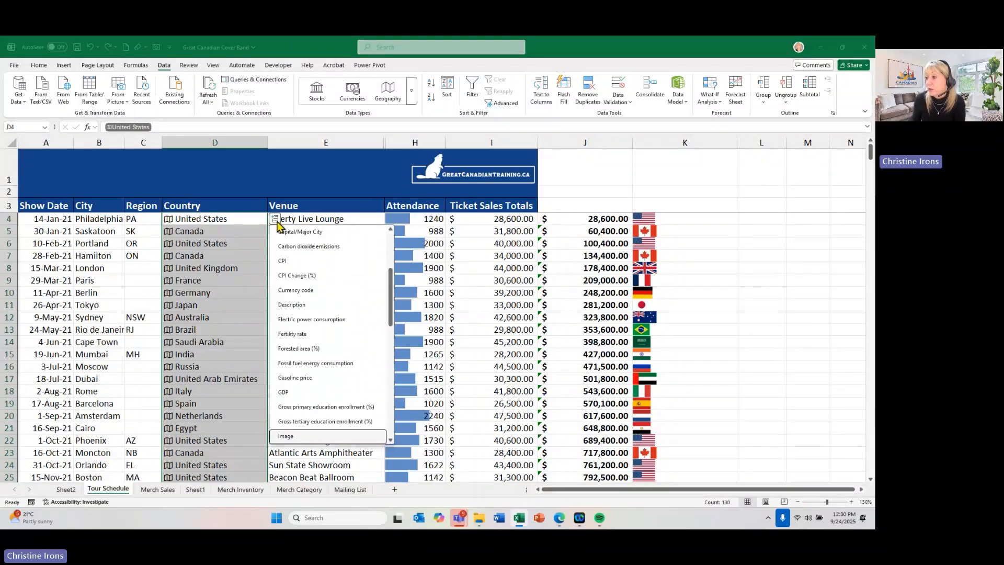
{"action": "scroll", "coordinate": [316, 351], "scroll_direction": "down", "scroll_amount": 1}
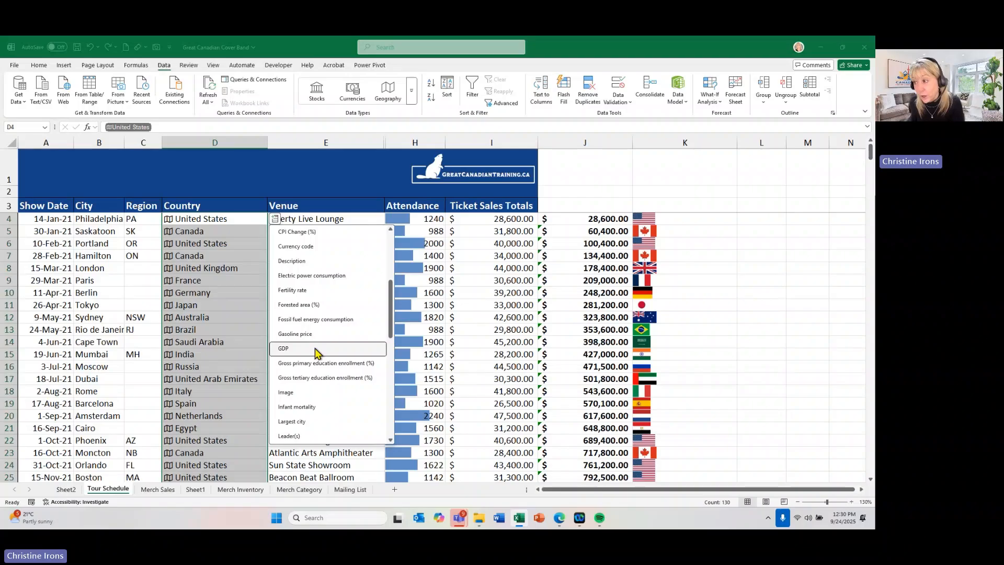
{"action": "scroll", "coordinate": [316, 352], "scroll_direction": "down", "scroll_amount": 4}
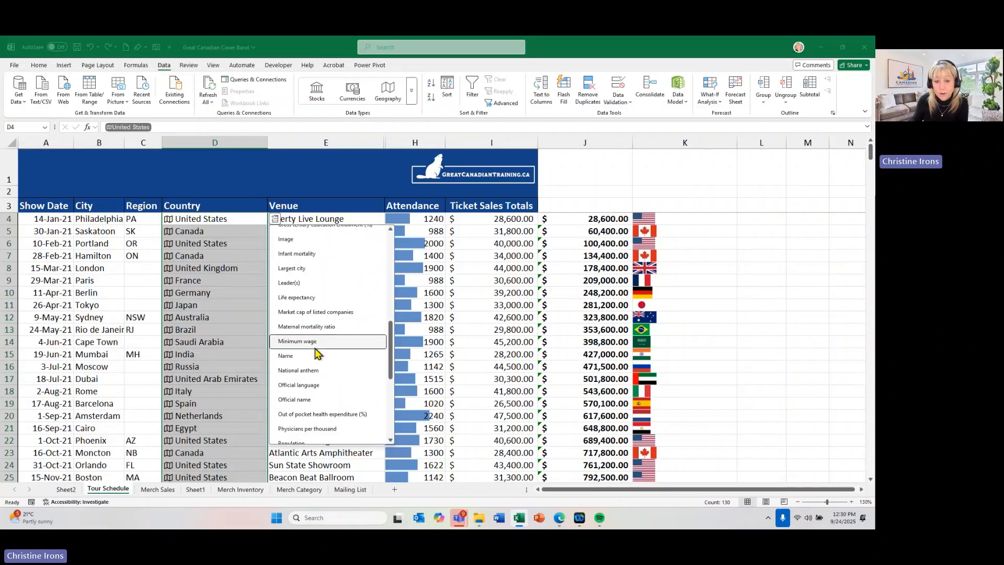
{"action": "left_click", "coordinate": [312, 386]}
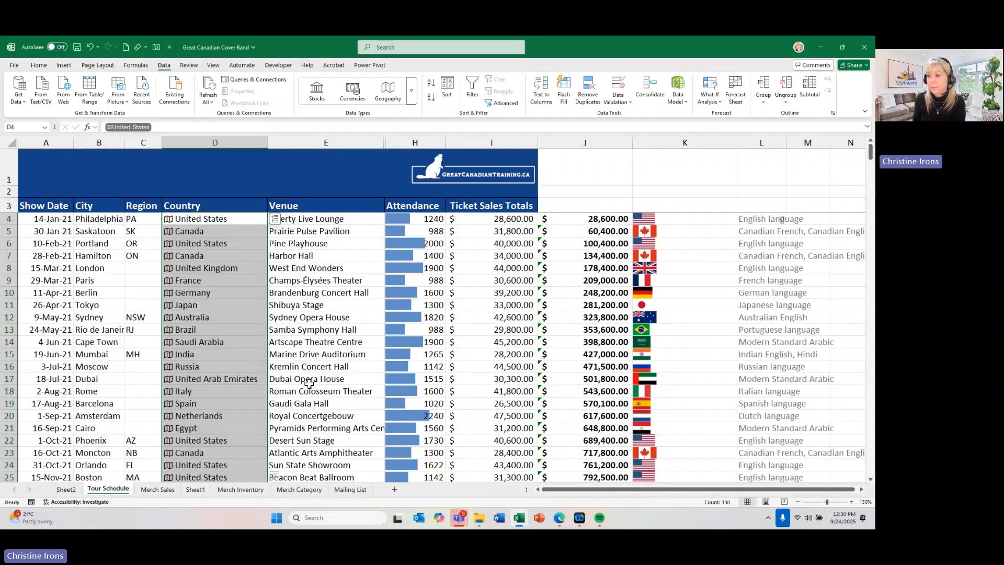
{"action": "left_click_drag", "start_coordinate": [789, 148], "coordinate": [860, 142]}
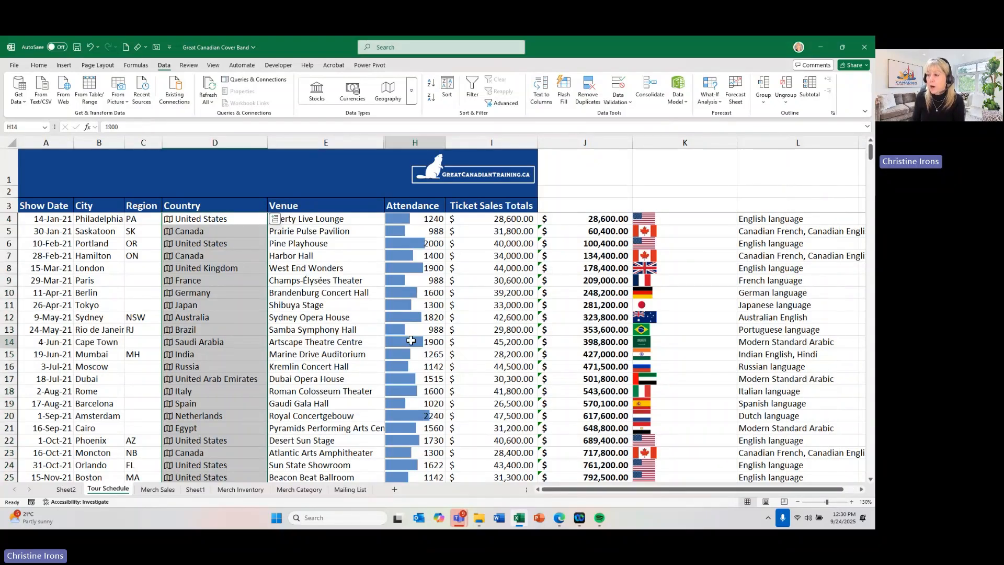
{"action": "left_click", "coordinate": [419, 342]}
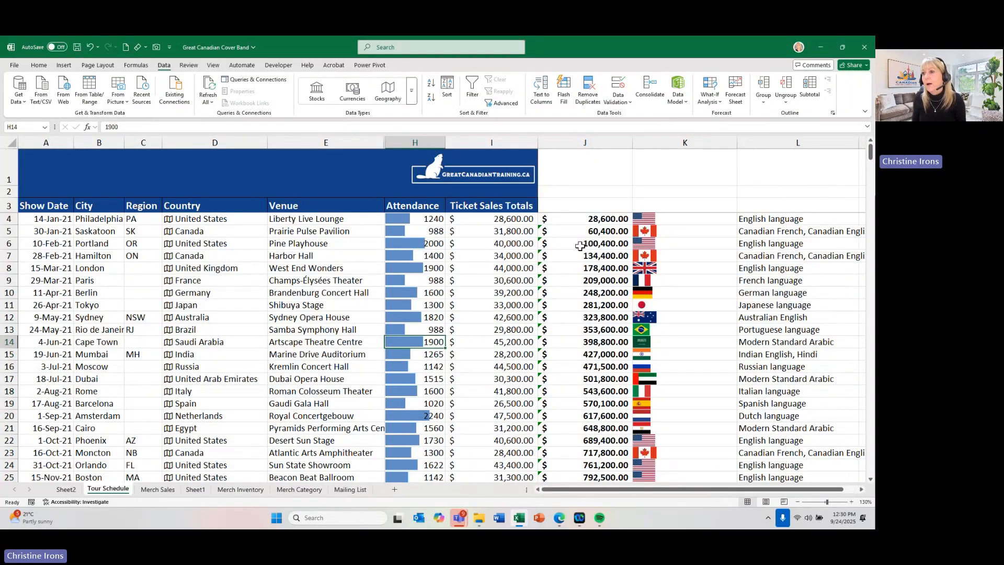
- Enter the column headers Flag in K3, Official Language in L3 and Running Total in J3
{"action": "left_click", "coordinate": [676, 207]}
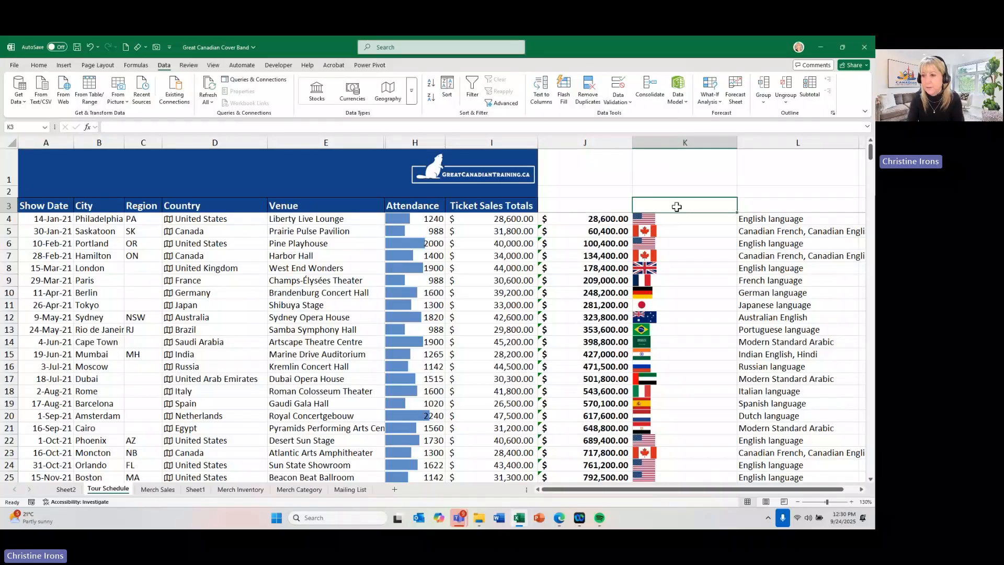
{"action": "type", "text": "Flag"}
{"action": "key", "text": "Tab"}
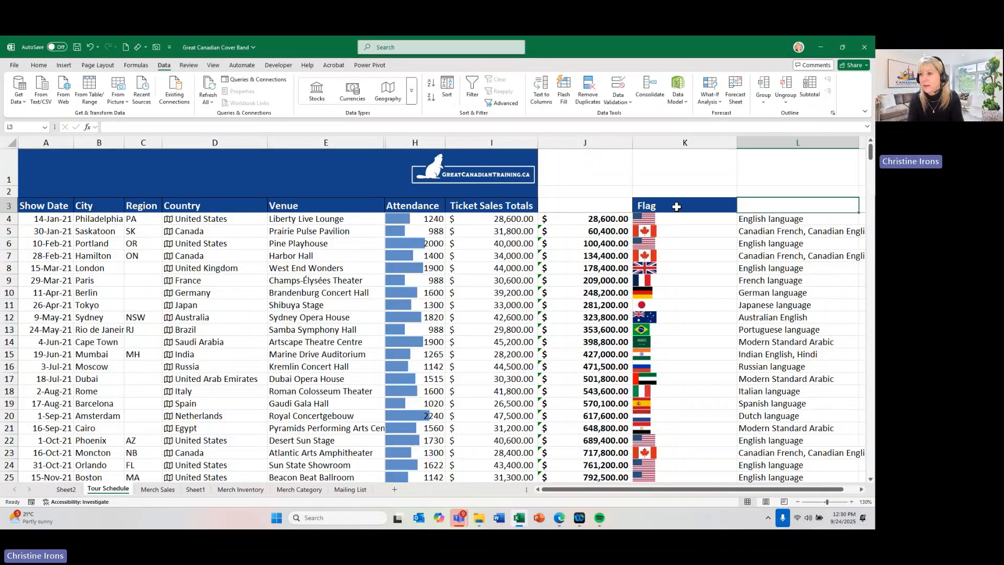
{"action": "type", "text": "Official Language"}
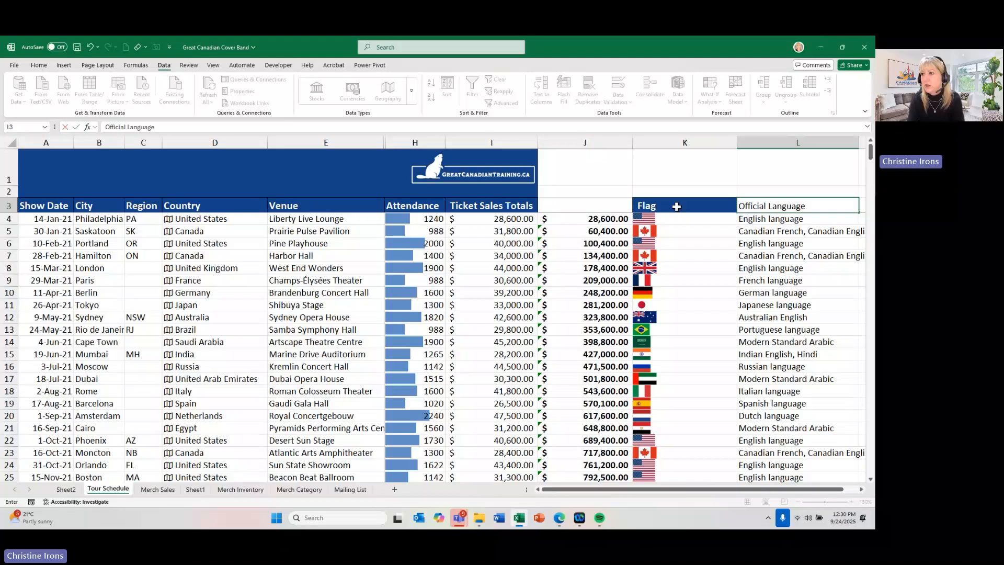
{"action": "key", "text": "Return"}
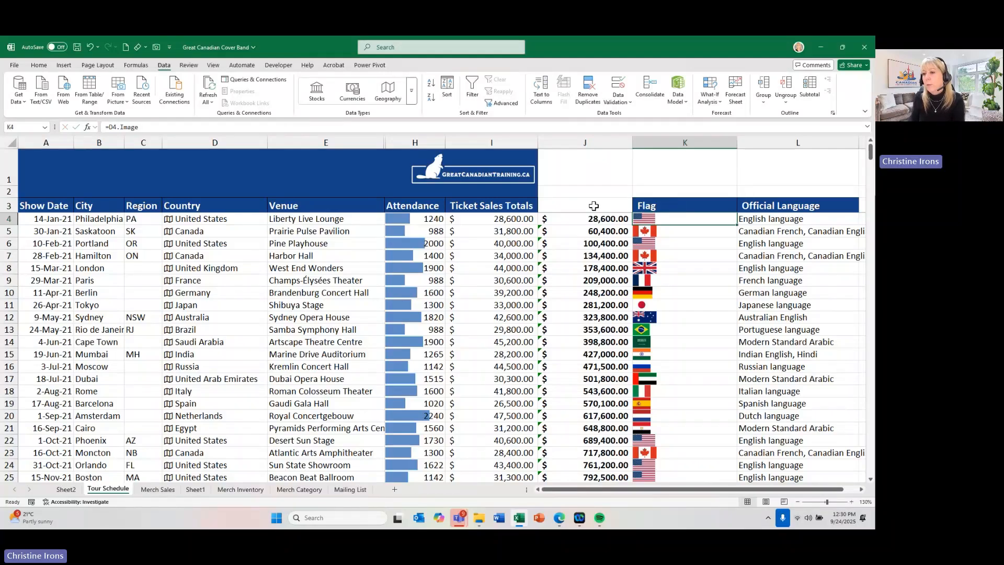
{"action": "left_click", "coordinate": [593, 206]}
{"action": "type", "text": "Running Total"}
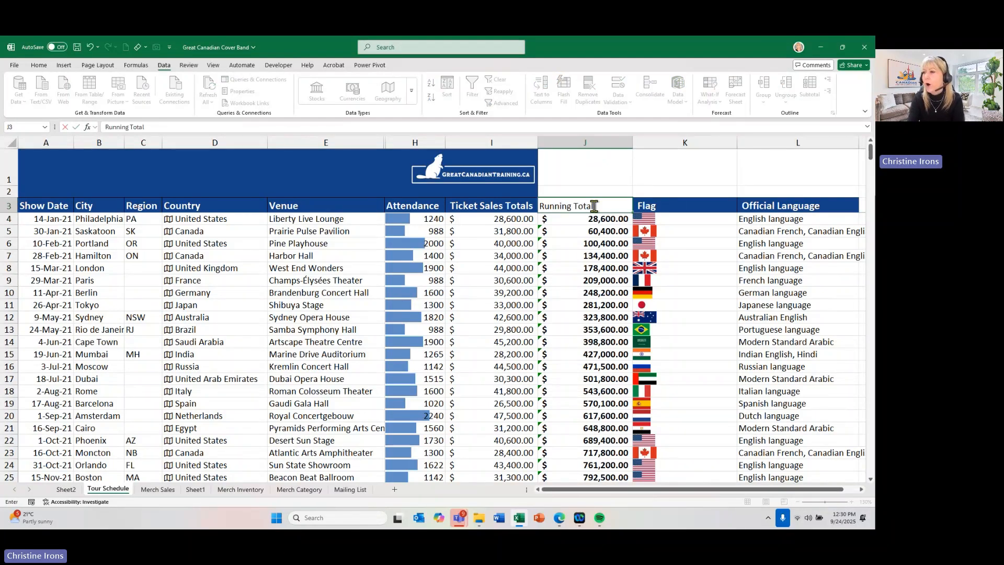
{"action": "key", "text": "Return"}
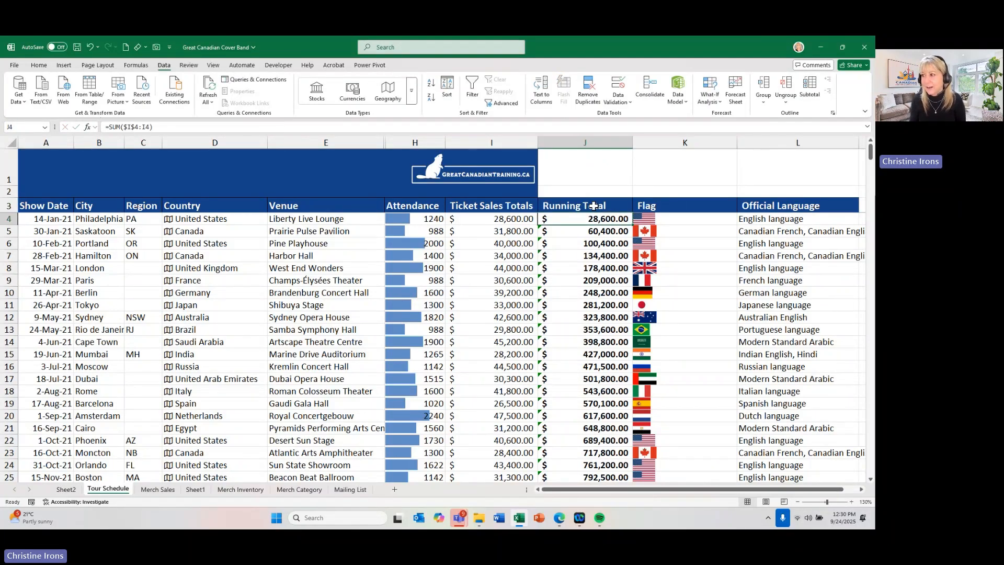
{"action": "left_click", "coordinate": [512, 252]}
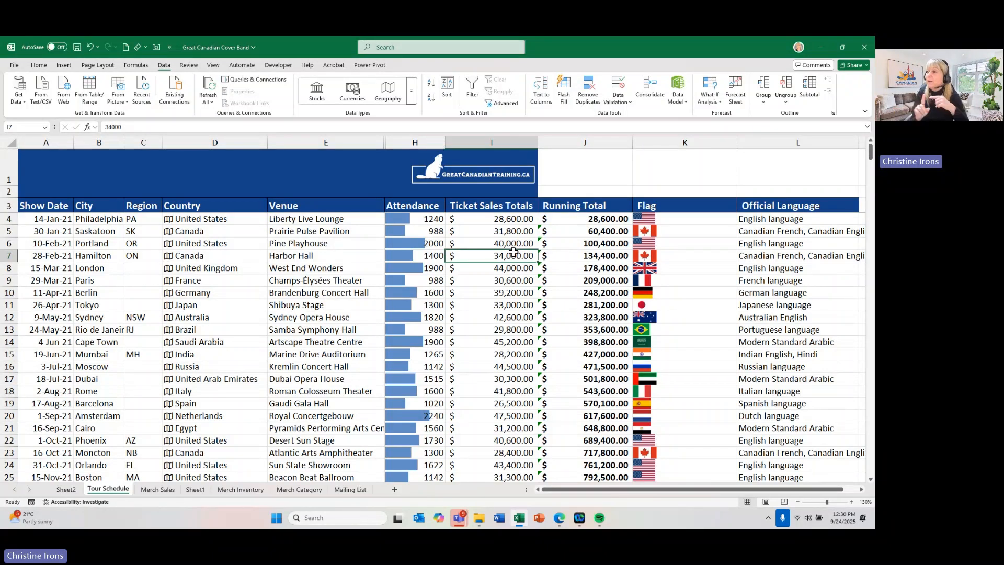
{"action": "left_click", "coordinate": [291, 279]}
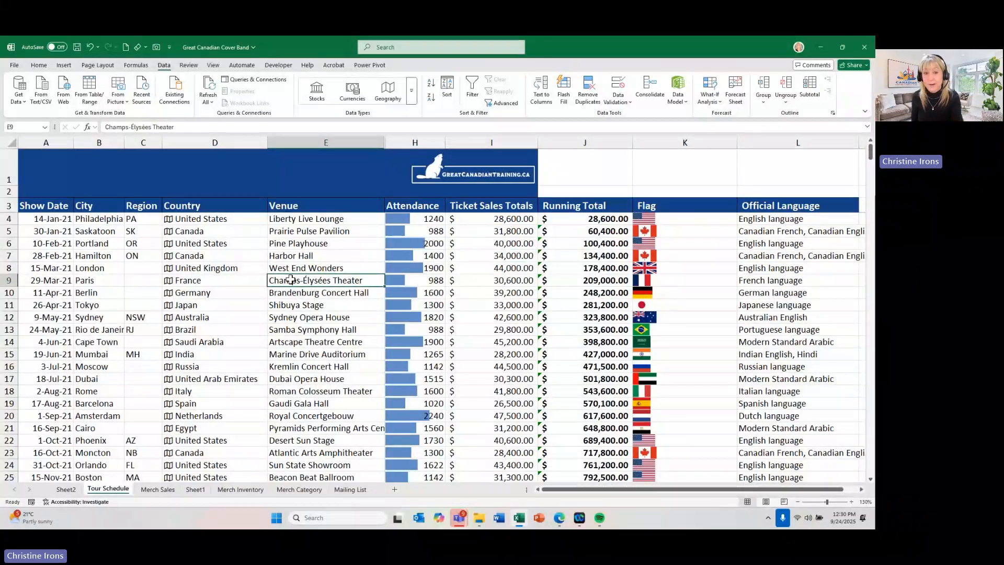
{"action": "left_click", "coordinate": [234, 266]}
{"action": "left_click", "coordinate": [273, 280]}
{"action": "left_click", "coordinate": [331, 244]}
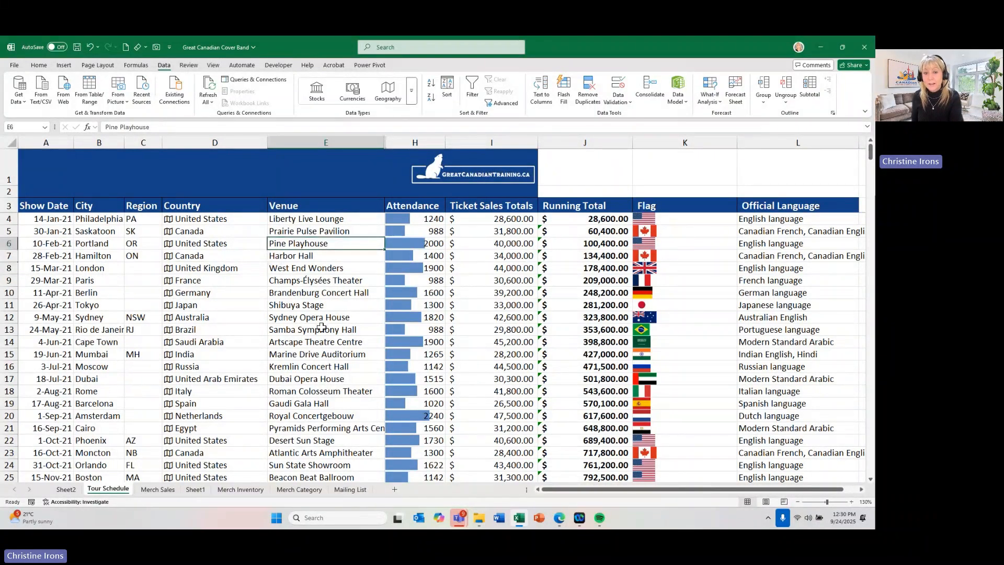
- Create a PivotTable from the Tour Schedule data, A3 to L133, on a new worksheet
{"action": "left_click", "coordinate": [320, 378]}
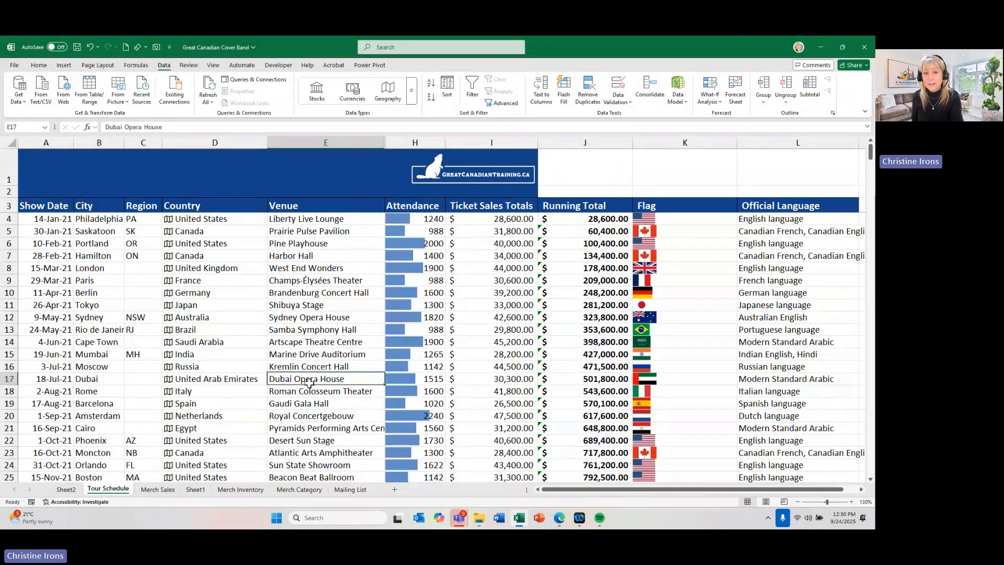
{"action": "left_click", "coordinate": [65, 65]}
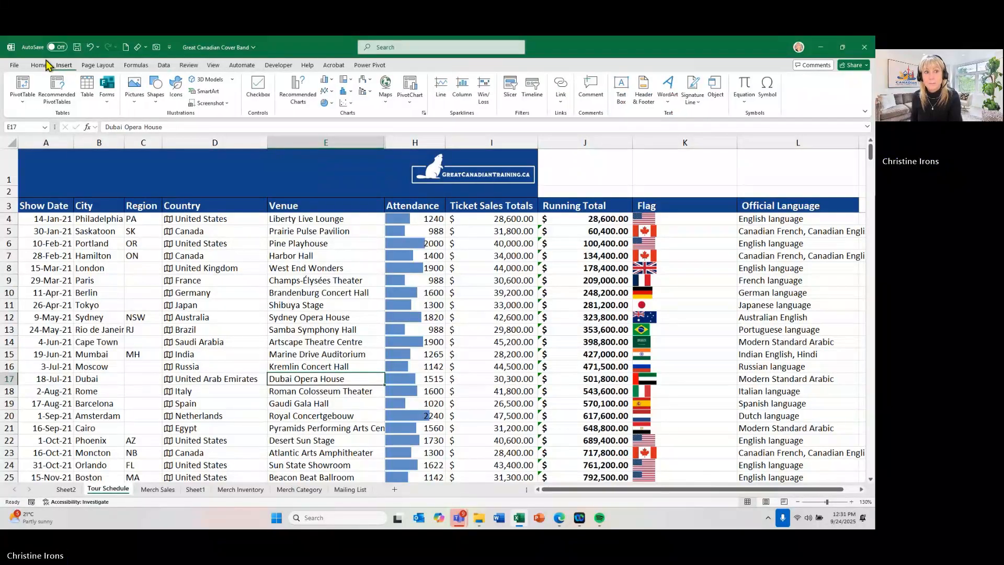
{"action": "left_click", "coordinate": [23, 86]}
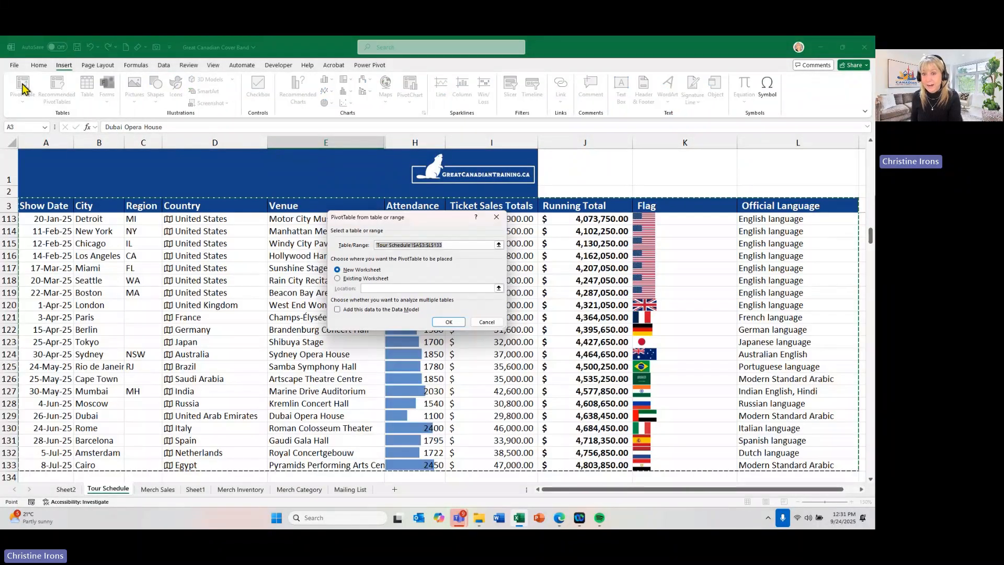
{"action": "left_click", "coordinate": [448, 321]}
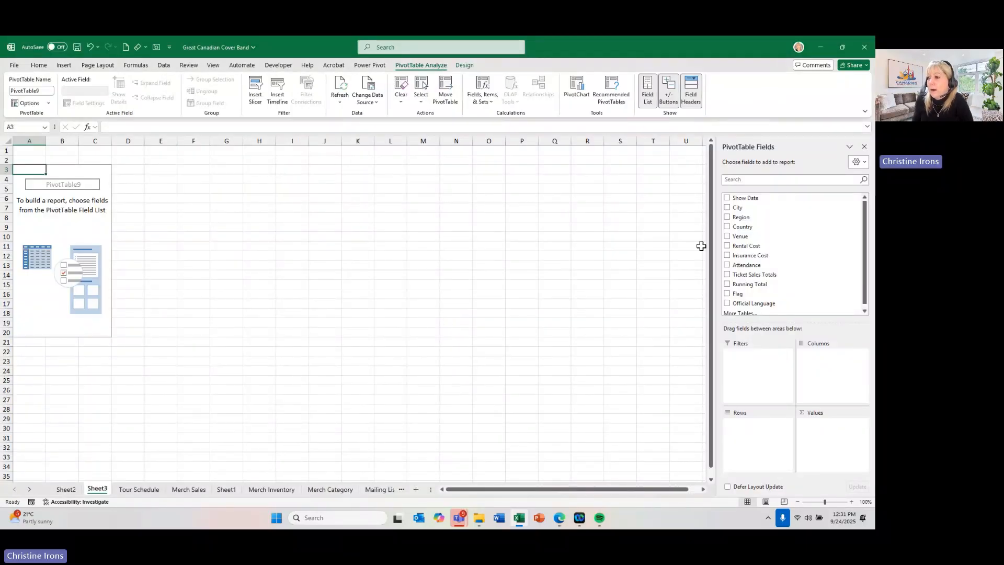
- Set Country as the PivotTable's row field and Ticket Sales Totals as its summed value
{"action": "left_click_drag", "start_coordinate": [741, 226], "coordinate": [746, 462]}
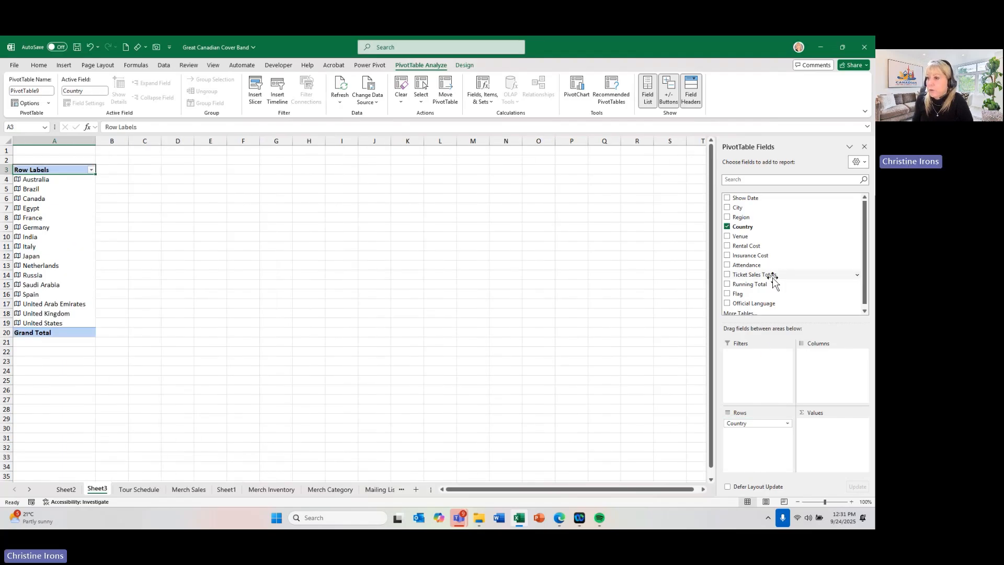
{"action": "scroll", "coordinate": [773, 281], "scroll_direction": "down", "scroll_amount": 1}
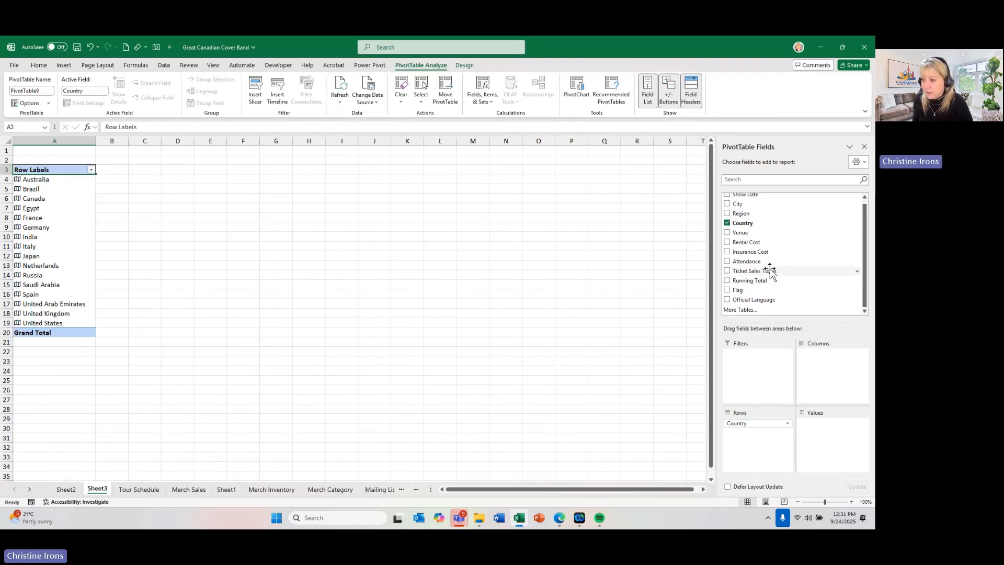
{"action": "left_click_drag", "start_coordinate": [769, 271], "coordinate": [825, 446]}
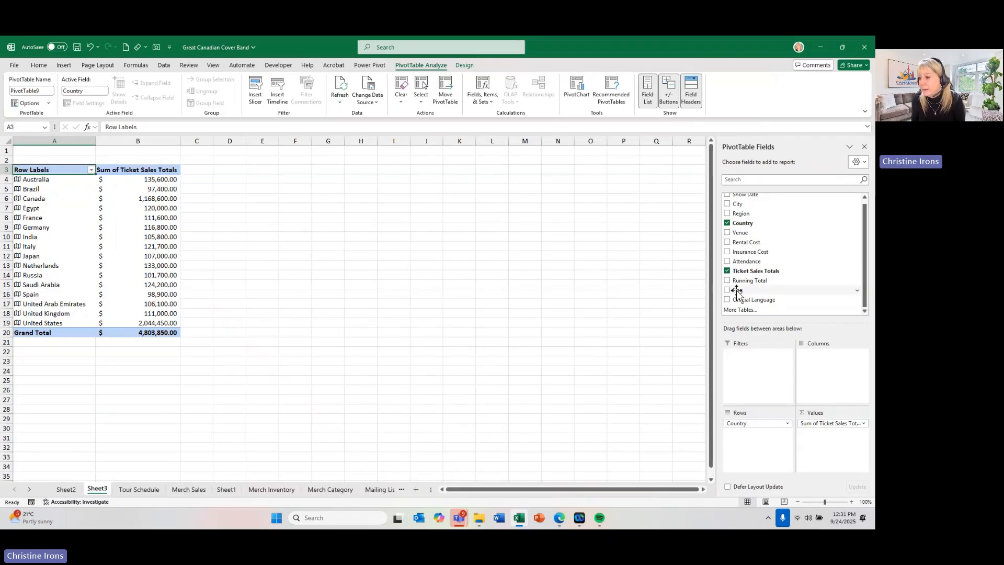
- Replace Country with Flag as the PivotTable's row field, and replace Flag with Official Language
{"action": "left_click_drag", "start_coordinate": [736, 291], "coordinate": [634, 405]}
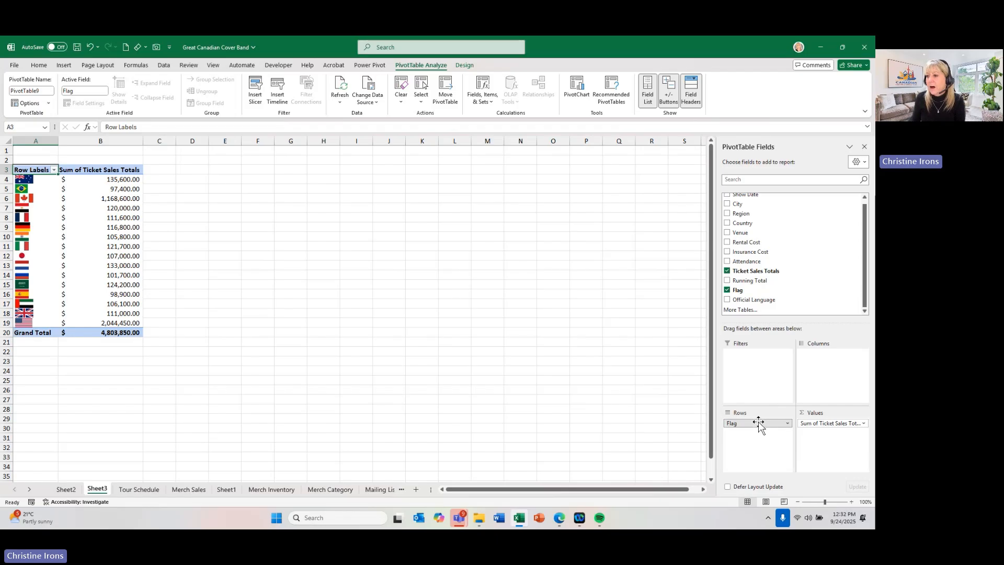
{"action": "left_click_drag", "start_coordinate": [759, 424], "coordinate": [663, 387]}
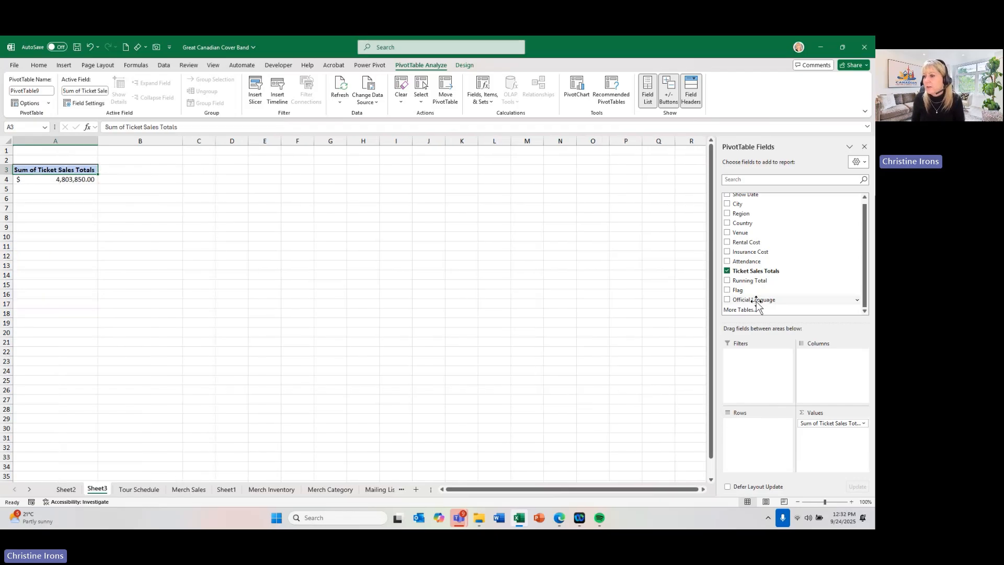
{"action": "left_click_drag", "start_coordinate": [754, 299], "coordinate": [748, 429]}
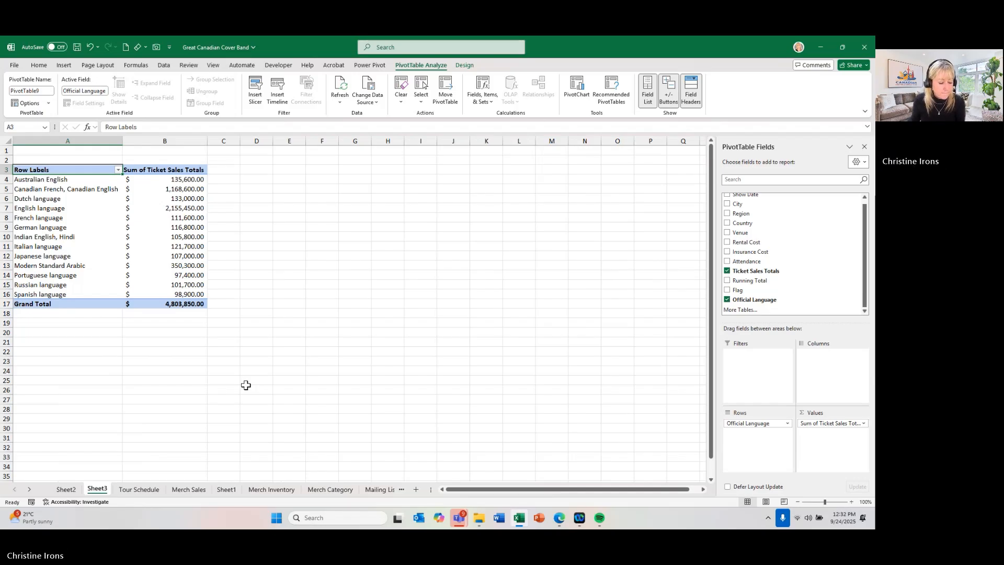
- Open the Mailing List sheet and examine its empty Country column alongside the address data
{"action": "left_click", "coordinate": [380, 489]}
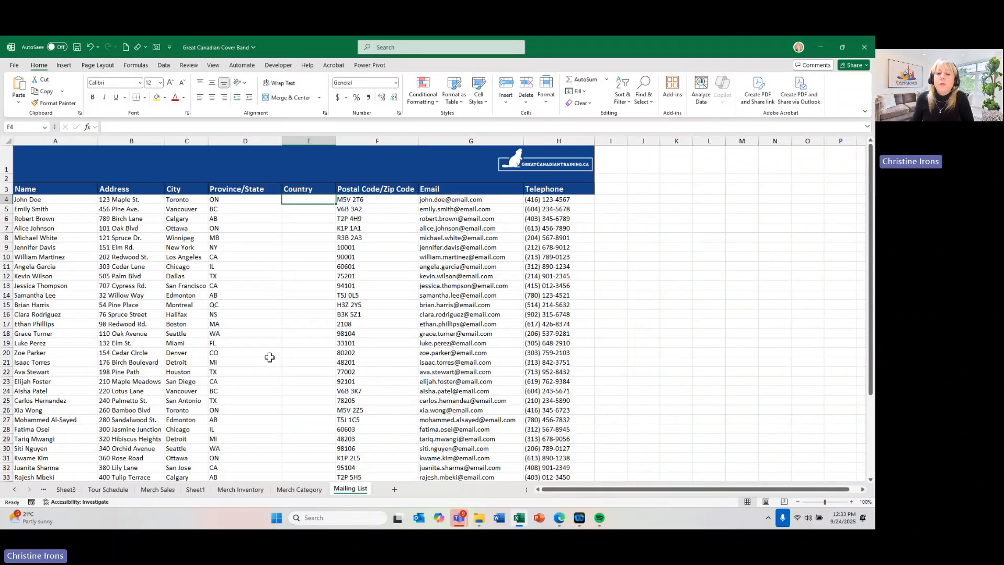
{"action": "left_click", "coordinate": [316, 208]}
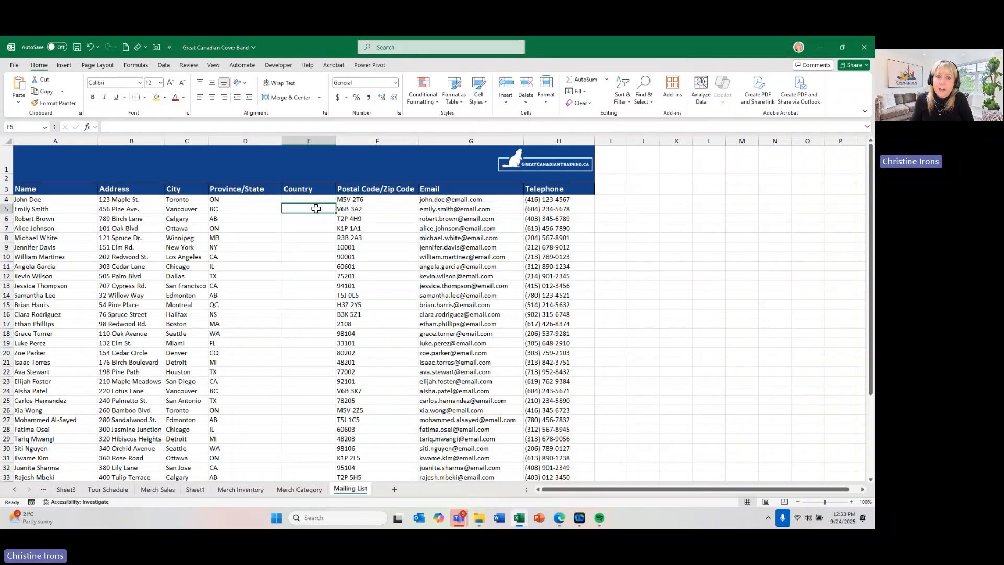
{"action": "left_click", "coordinate": [312, 340]}
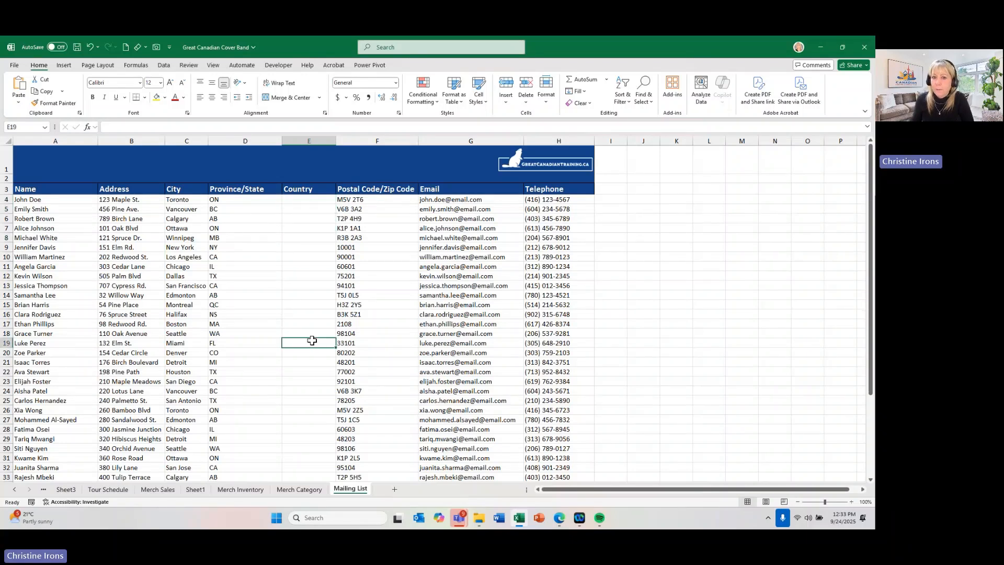
{"action": "left_click", "coordinate": [317, 200]}
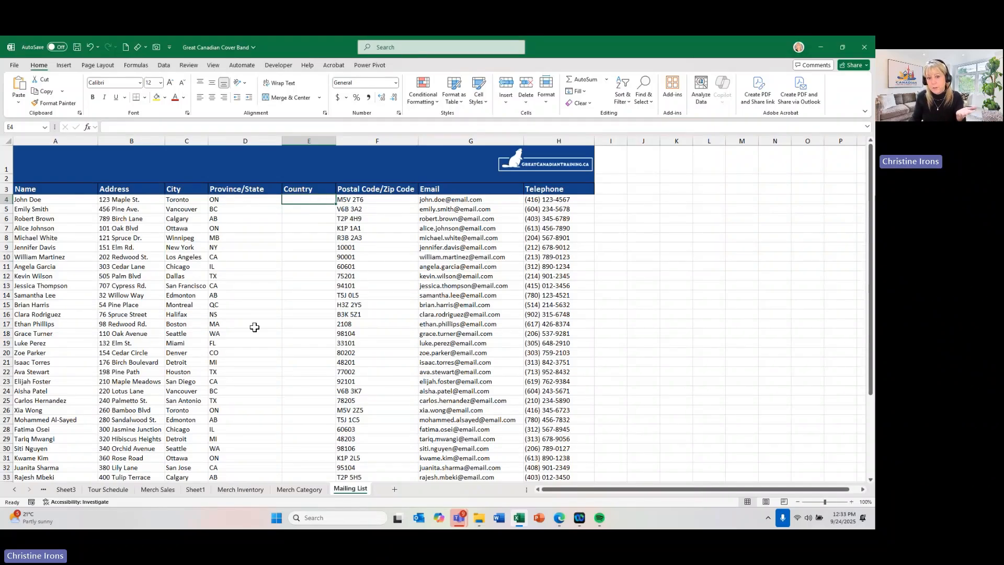
{"action": "scroll", "coordinate": [254, 441], "scroll_direction": "down", "scroll_amount": 1}
{"action": "scroll", "coordinate": [253, 441], "scroll_direction": "up", "scroll_amount": 1}
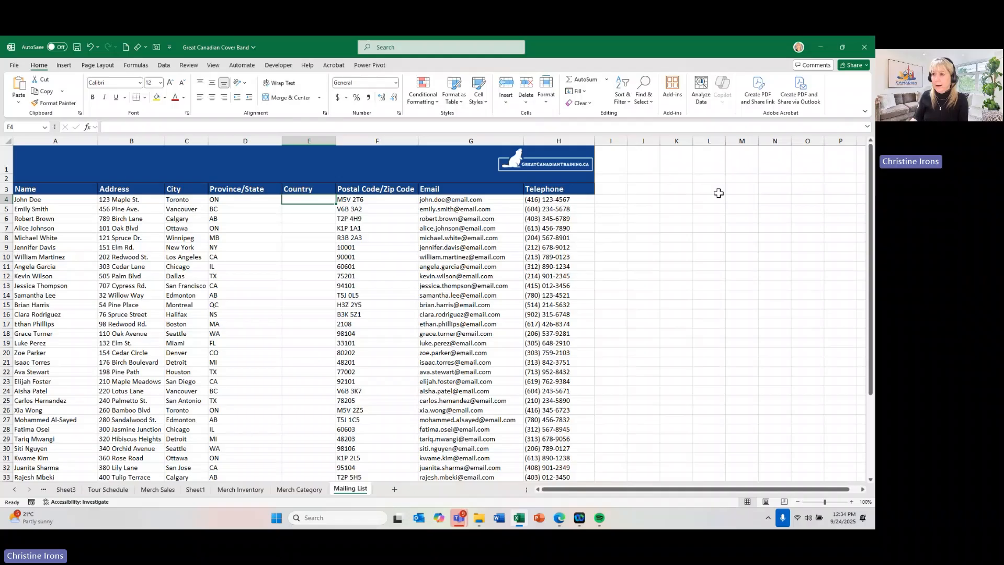
- Enter the heading Countries in L6 of the Mailing List sheet and make it bold
{"action": "left_click", "coordinate": [702, 218]}
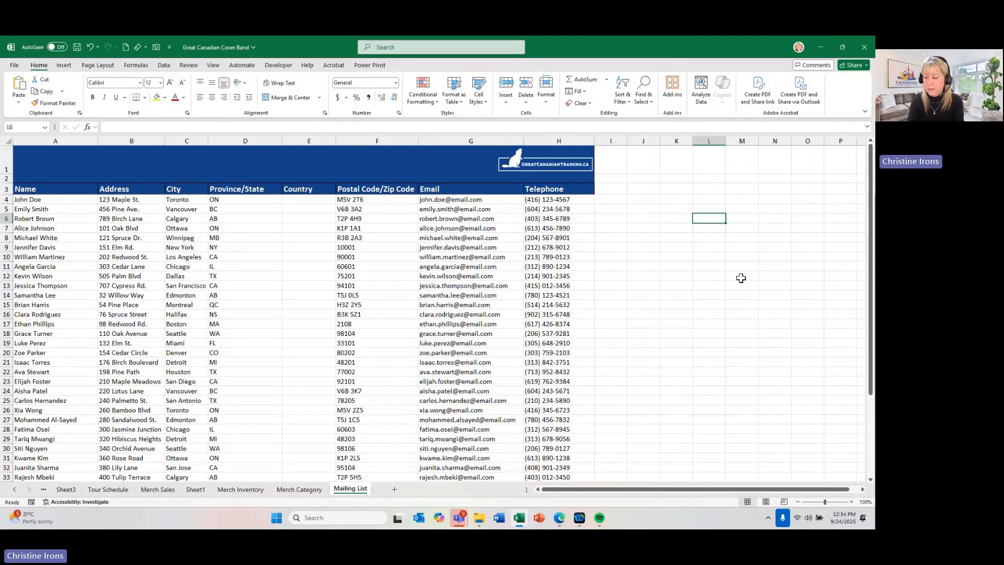
{"action": "type", "text": "Countries"}
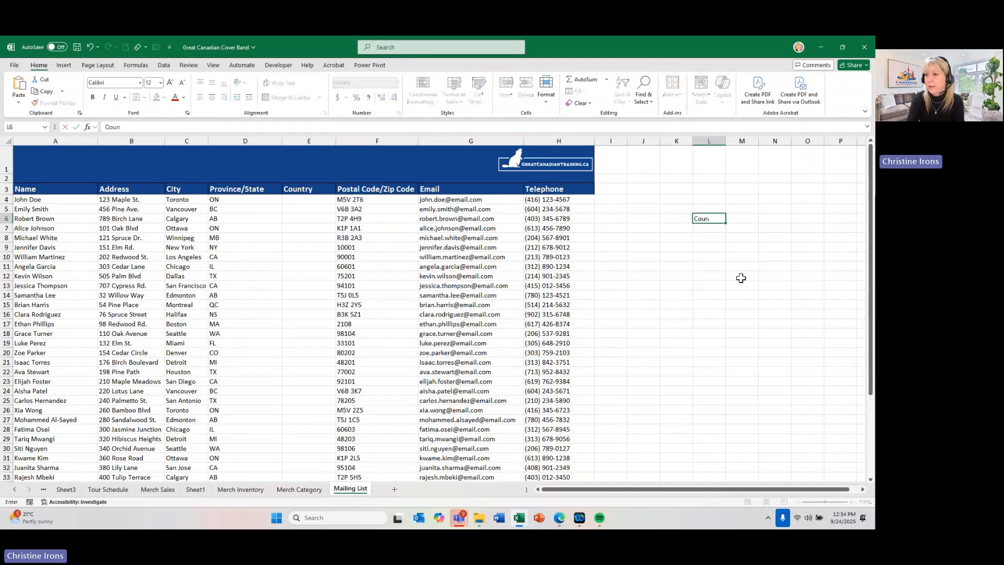
{"action": "key", "text": "Return"}
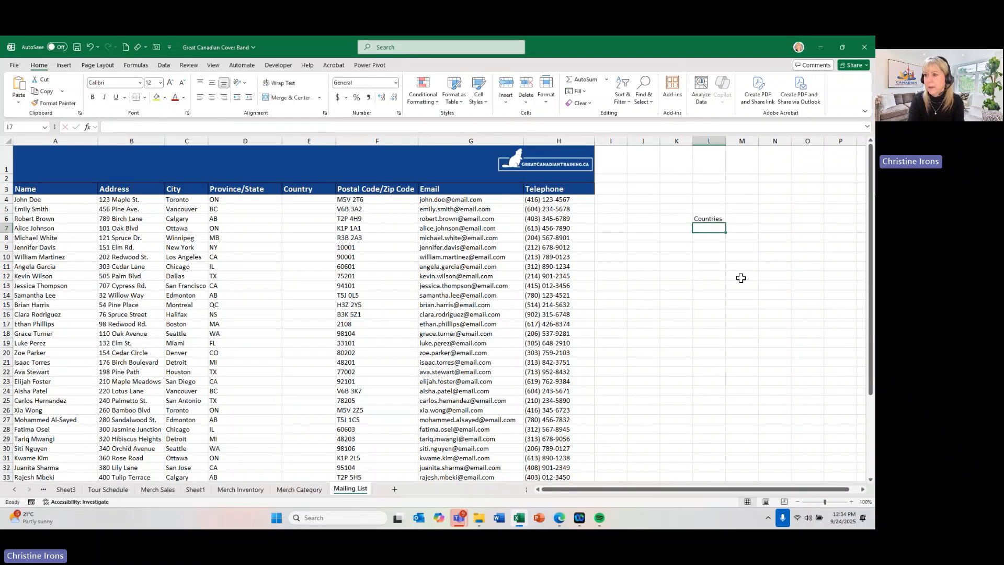
{"action": "left_click", "coordinate": [712, 219]}
{"action": "key", "text": "ctrl+b"}
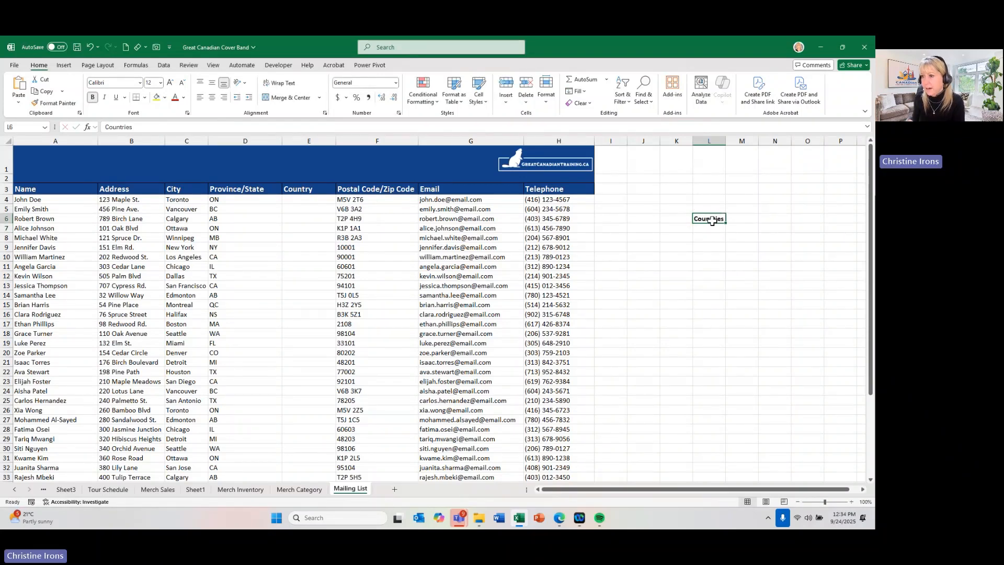
{"action": "key", "text": "Return"}
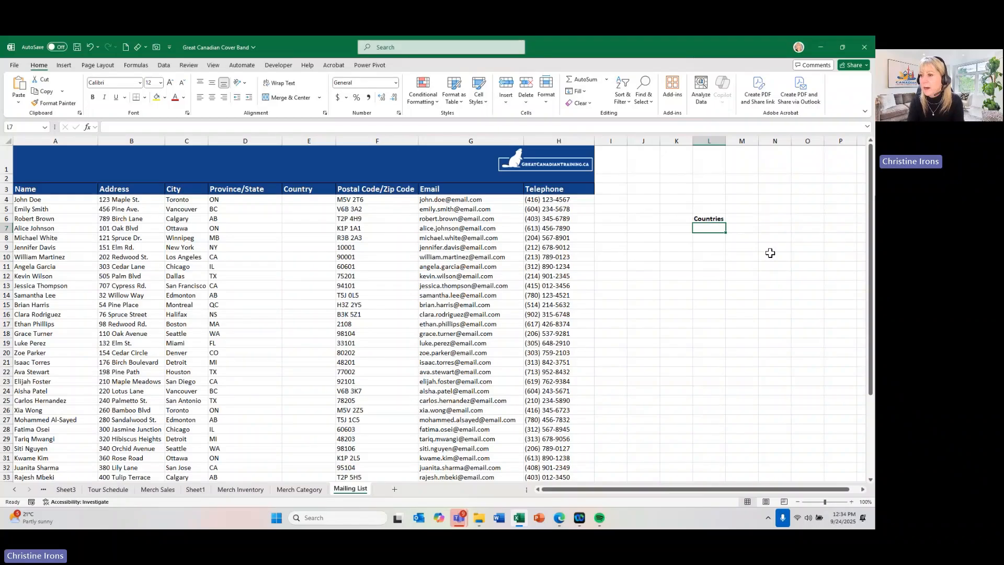
- List Canada in L7 and USA in L8 beneath the Countries heading
{"action": "type", "text": "Canada"}
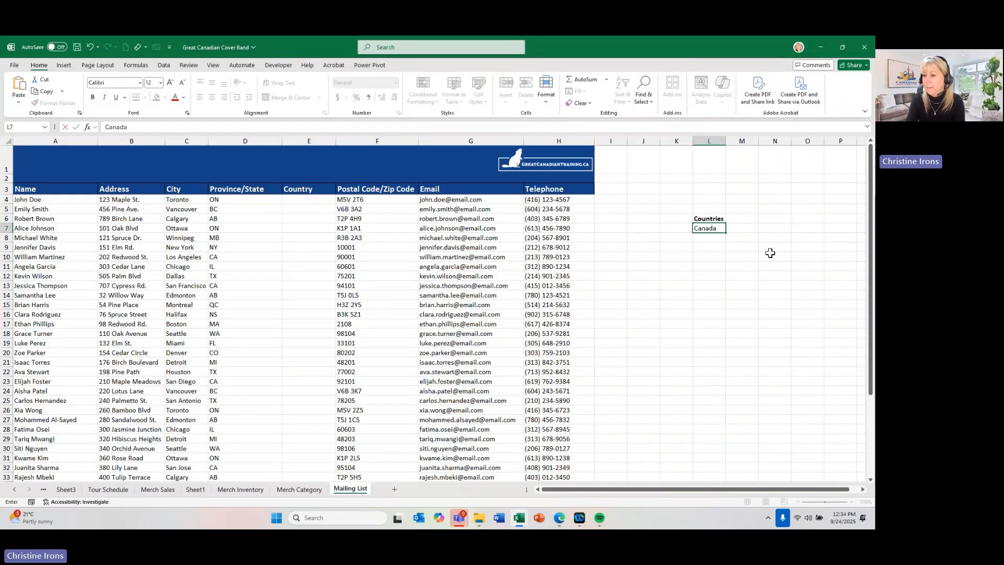
{"action": "key", "text": "Return"}
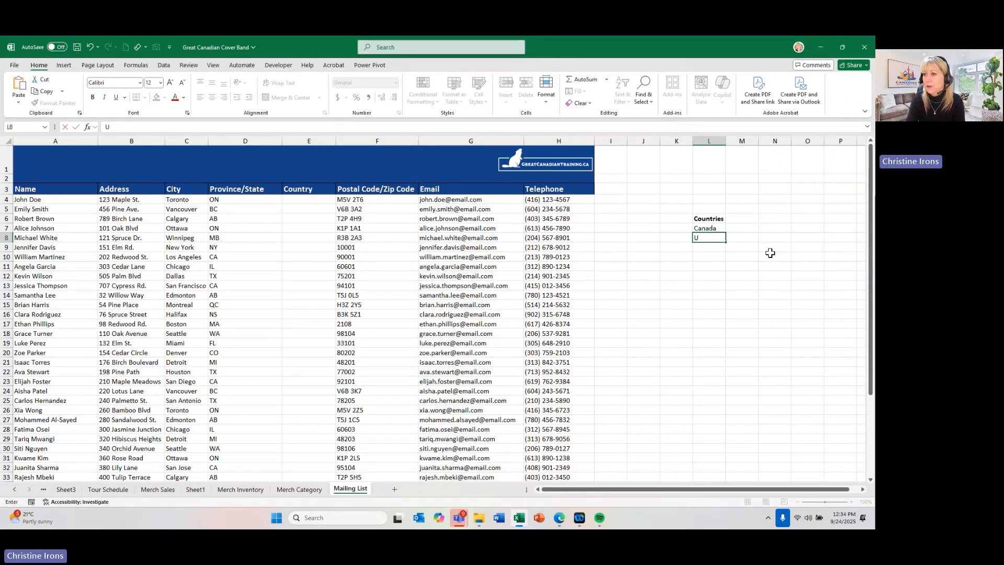
{"action": "type", "text": "USA"}
{"action": "key", "text": "Return"}
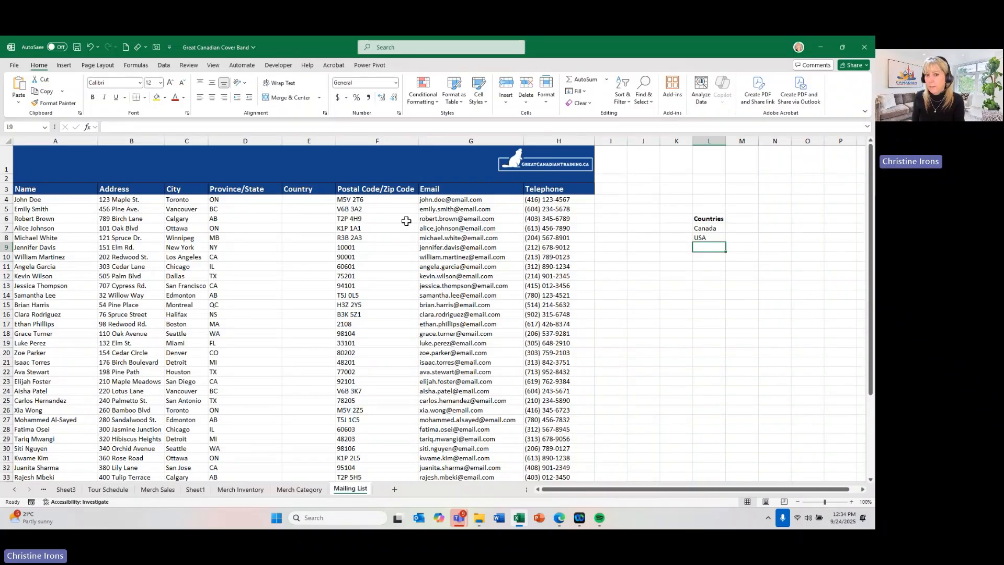
- Open the Data Validation settings for the mailing list's Country cells from E4 down
{"action": "left_click", "coordinate": [306, 199]}
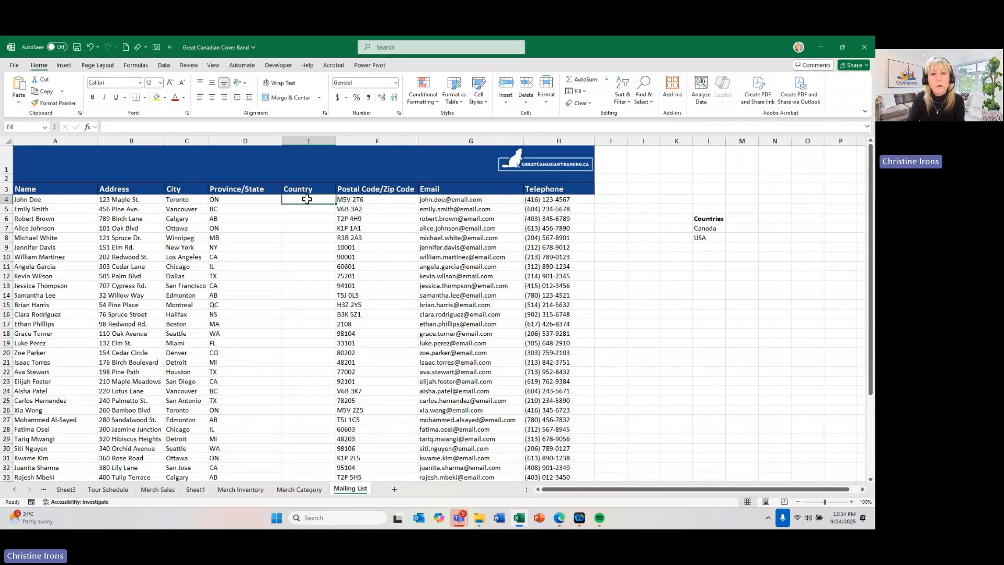
{"action": "left_click_drag", "start_coordinate": [306, 199], "coordinate": [297, 466]}
{"action": "scroll", "coordinate": [315, 346], "scroll_direction": "up", "scroll_amount": 2}
{"action": "scroll", "coordinate": [316, 347], "scroll_direction": "up", "scroll_amount": 1}
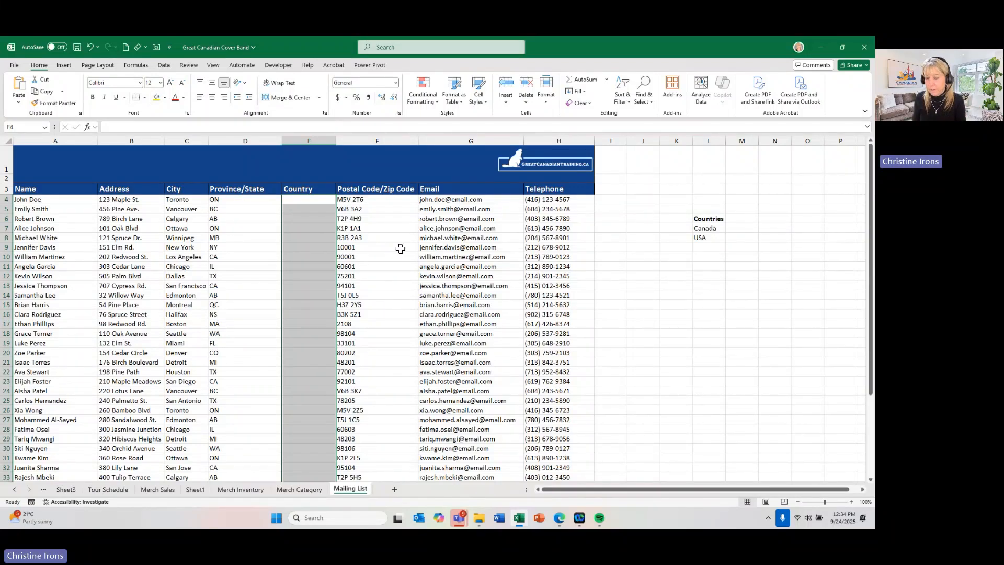
{"action": "left_click", "coordinate": [164, 65]}
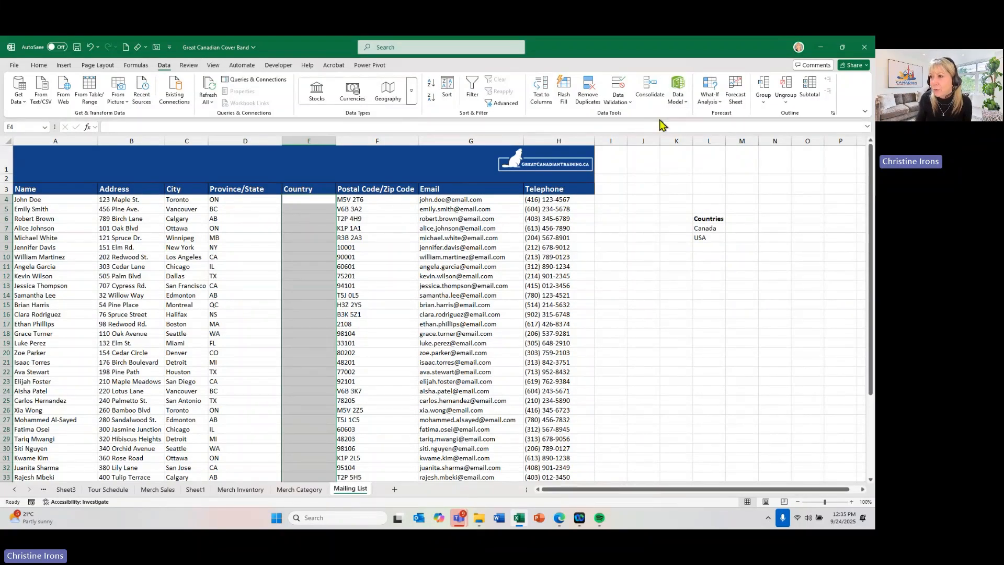
{"action": "left_click", "coordinate": [842, 50]}
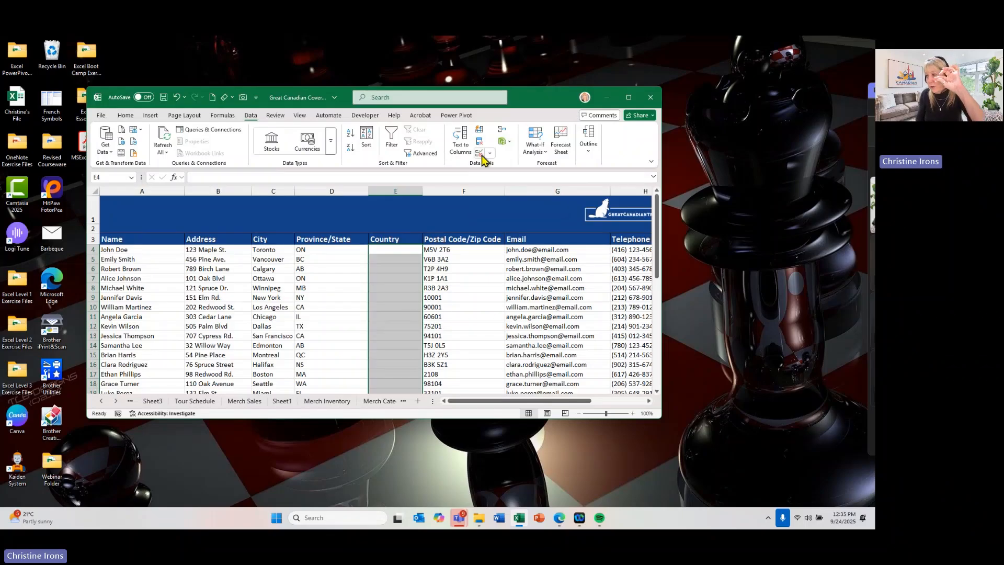
{"action": "left_click", "coordinate": [629, 98]}
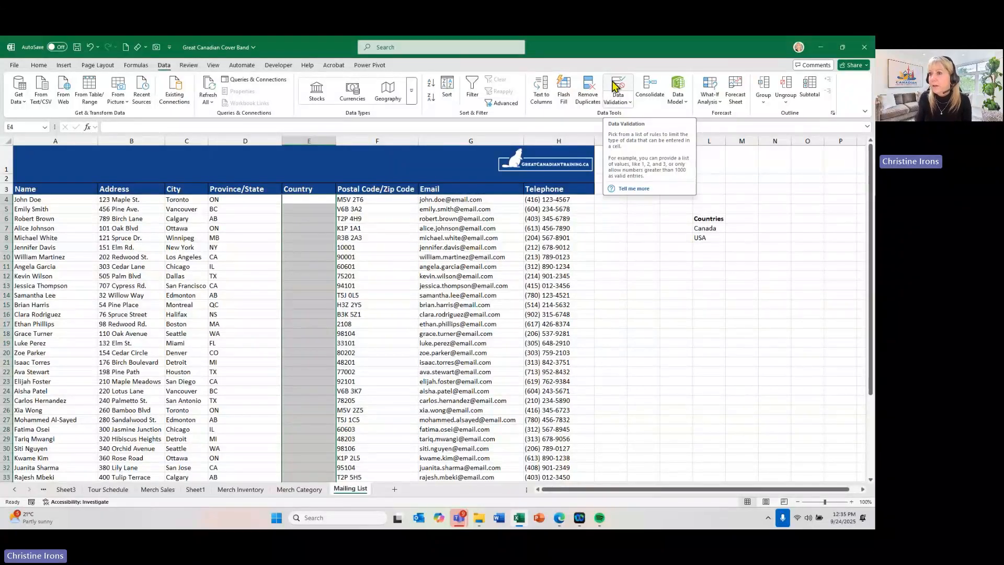
{"action": "left_click", "coordinate": [617, 85]}
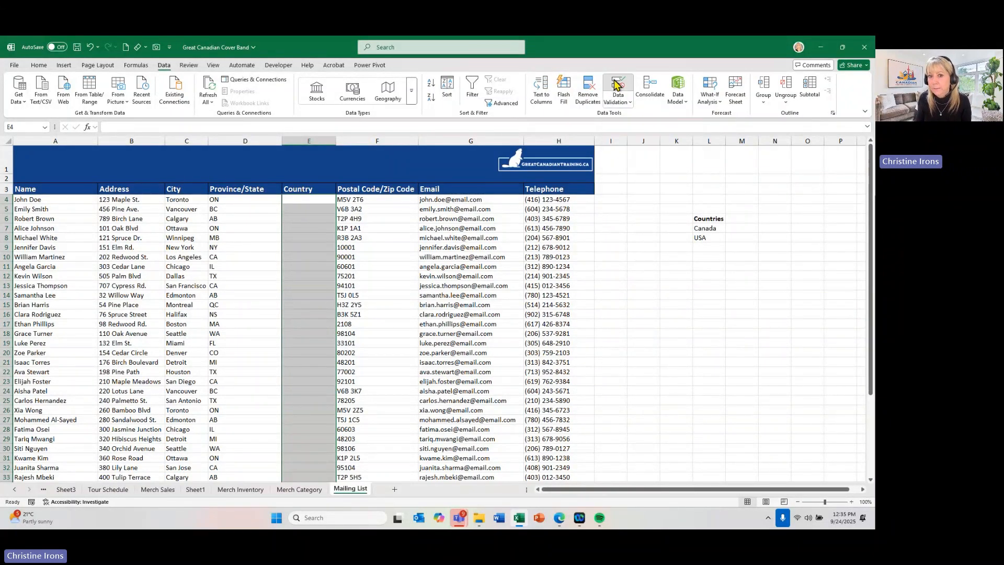
{"action": "left_click_drag", "start_coordinate": [377, 187], "coordinate": [466, 188]}
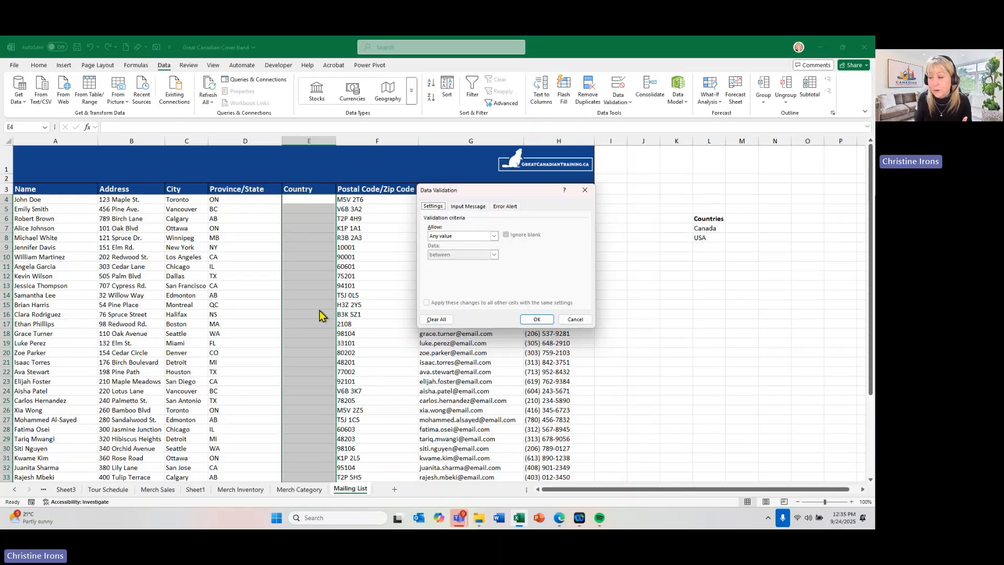
- Restrict the selected Country cells to a List with L7:L8 as its source
{"action": "left_click", "coordinate": [435, 238]}
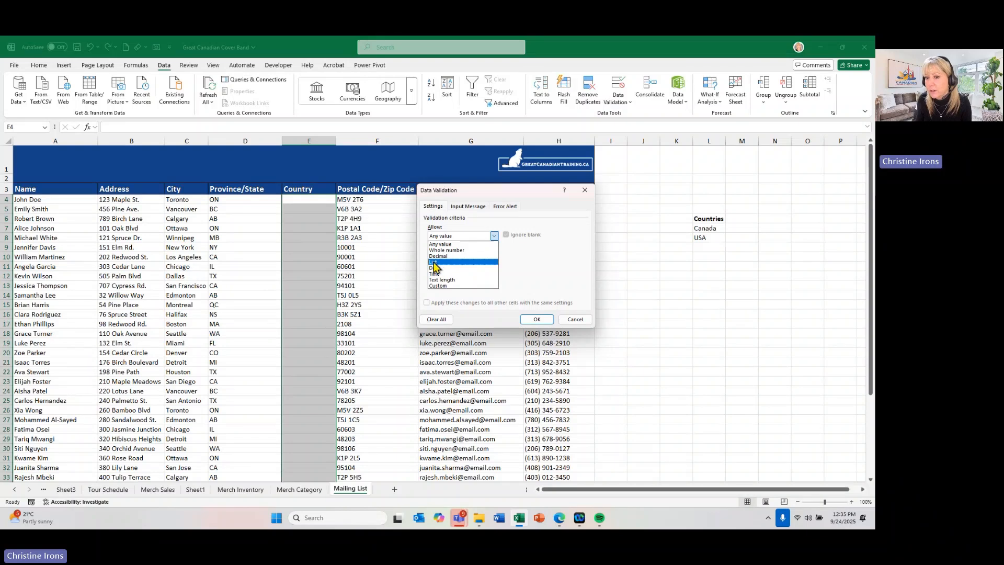
{"action": "left_click", "coordinate": [434, 262]}
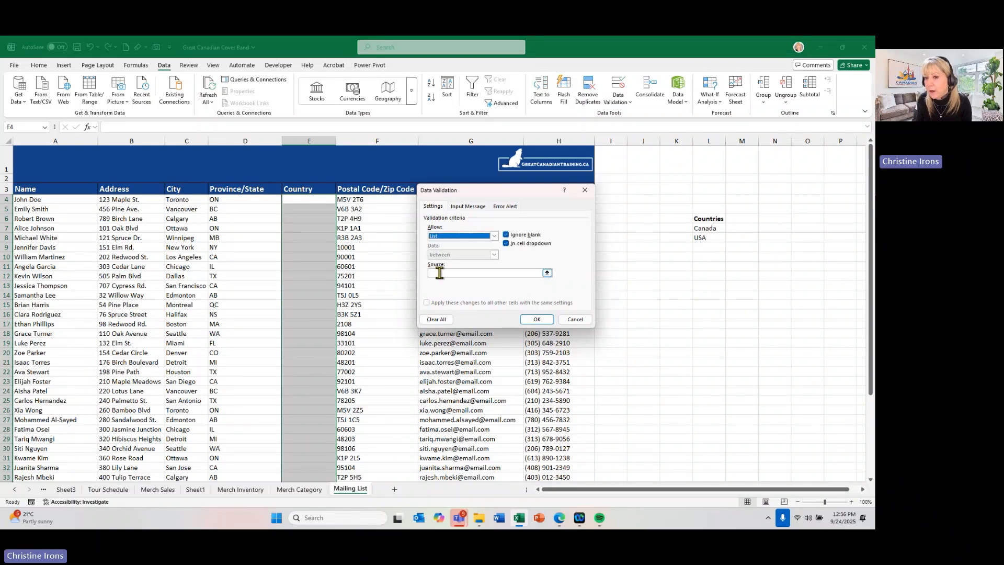
{"action": "left_click", "coordinate": [439, 273]}
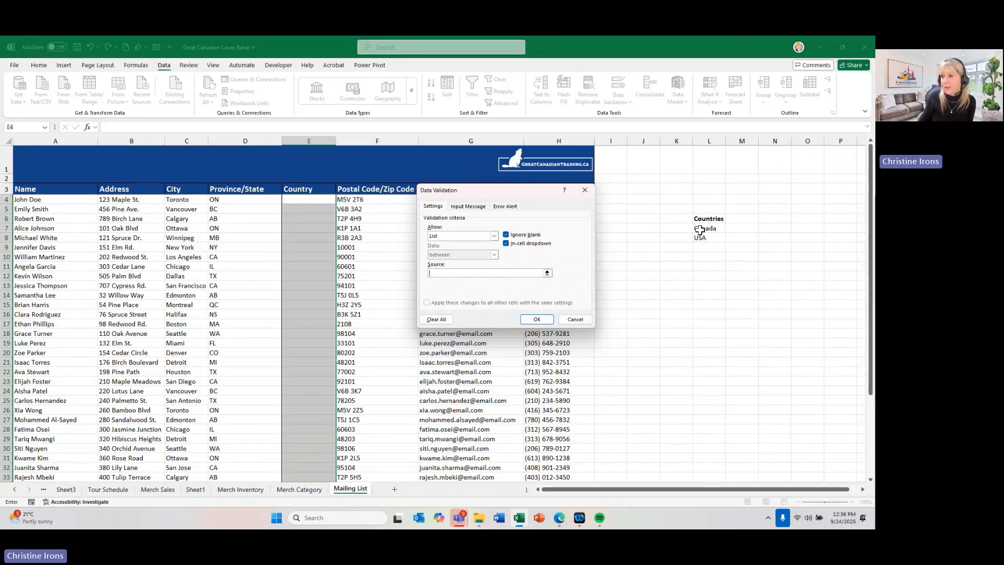
{"action": "left_click_drag", "start_coordinate": [701, 229], "coordinate": [701, 236]}
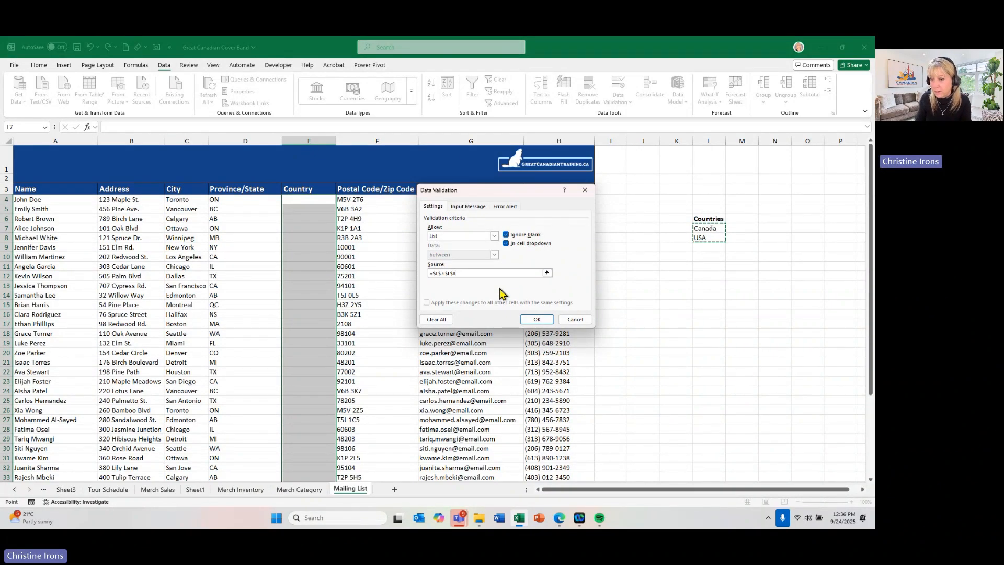
{"action": "left_click", "coordinate": [539, 319]}
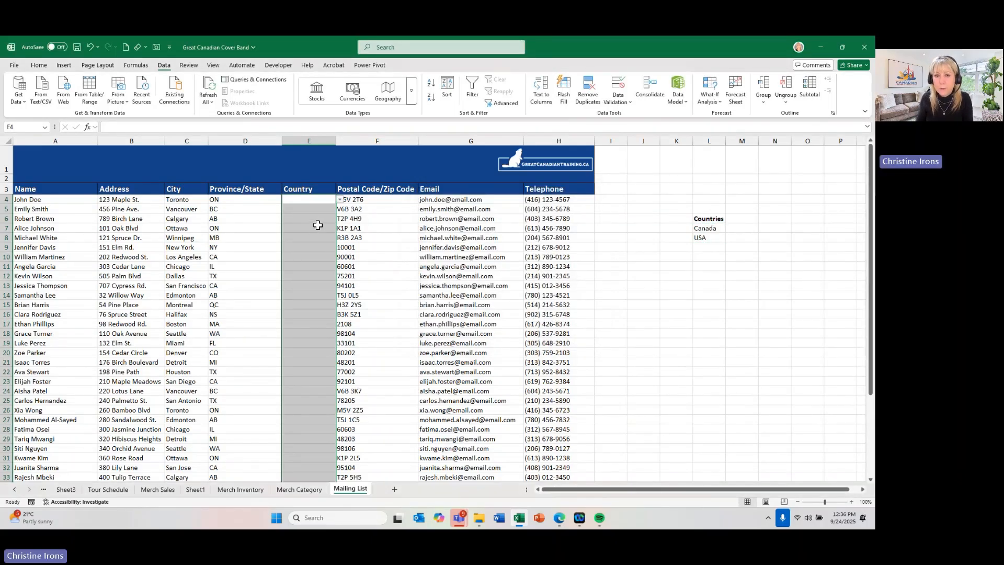
- Choose Canada from the in-cell list for the first two Country entries, E4 and E5
{"action": "scroll", "coordinate": [316, 218], "scroll_direction": "up", "scroll_amount": 1}
{"action": "left_click", "coordinate": [363, 220]}
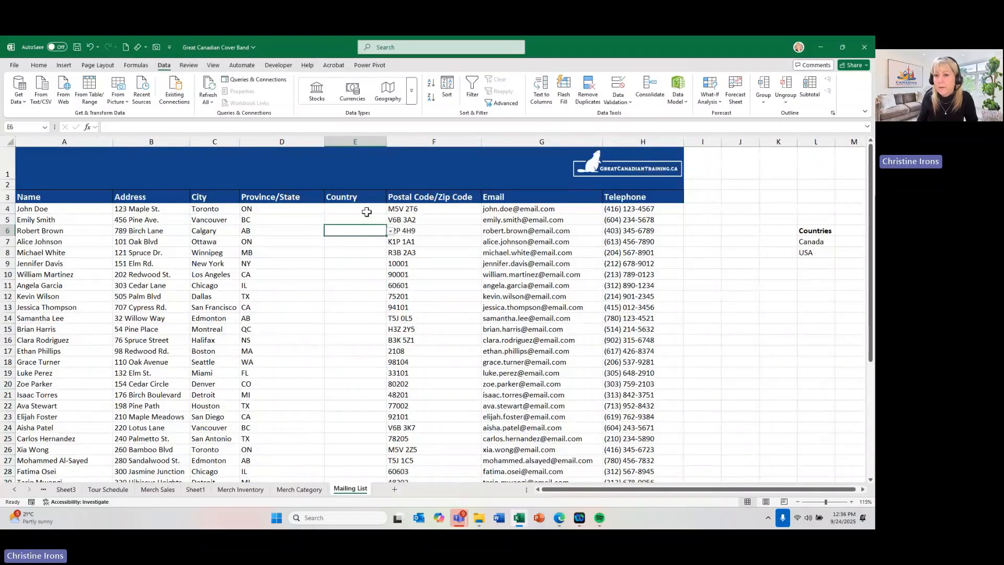
{"action": "left_click", "coordinate": [361, 209]}
{"action": "left_click", "coordinate": [391, 209]}
{"action": "left_click", "coordinate": [381, 219]}
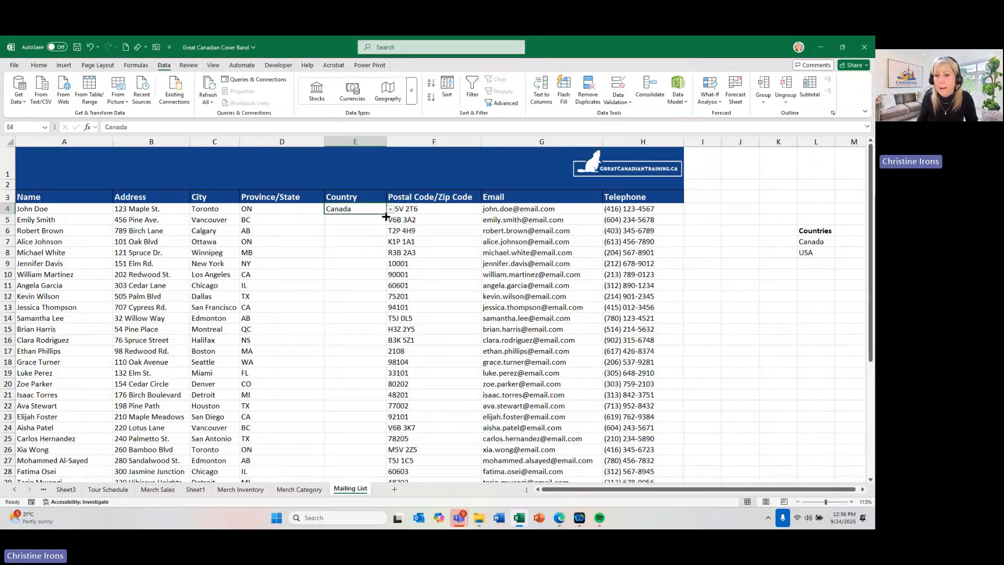
{"action": "left_click", "coordinate": [380, 220]}
{"action": "left_click", "coordinate": [390, 220]}
{"action": "left_click", "coordinate": [353, 229]}
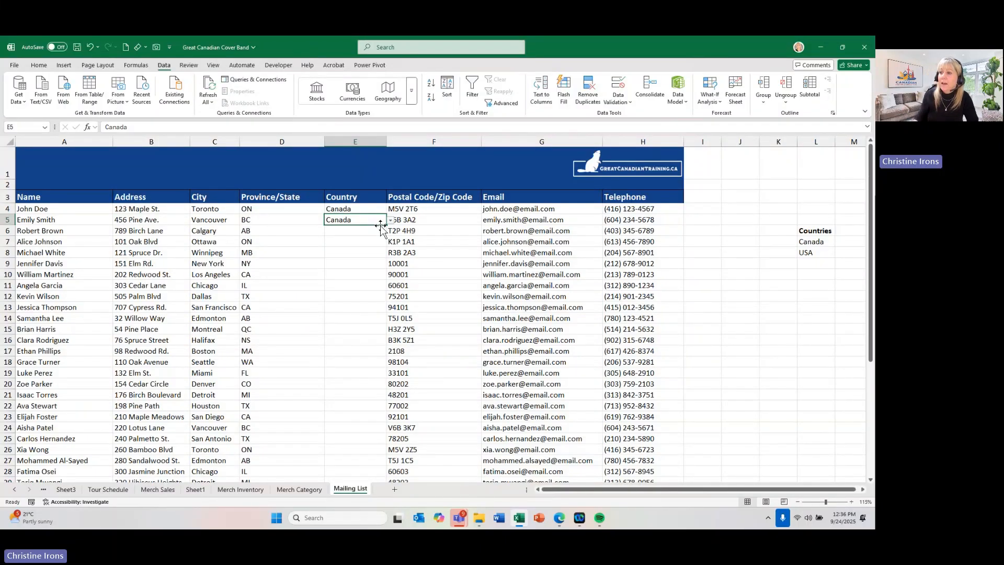
- Add Europe in L9 below the existing Countries list
{"action": "left_click", "coordinate": [808, 264]}
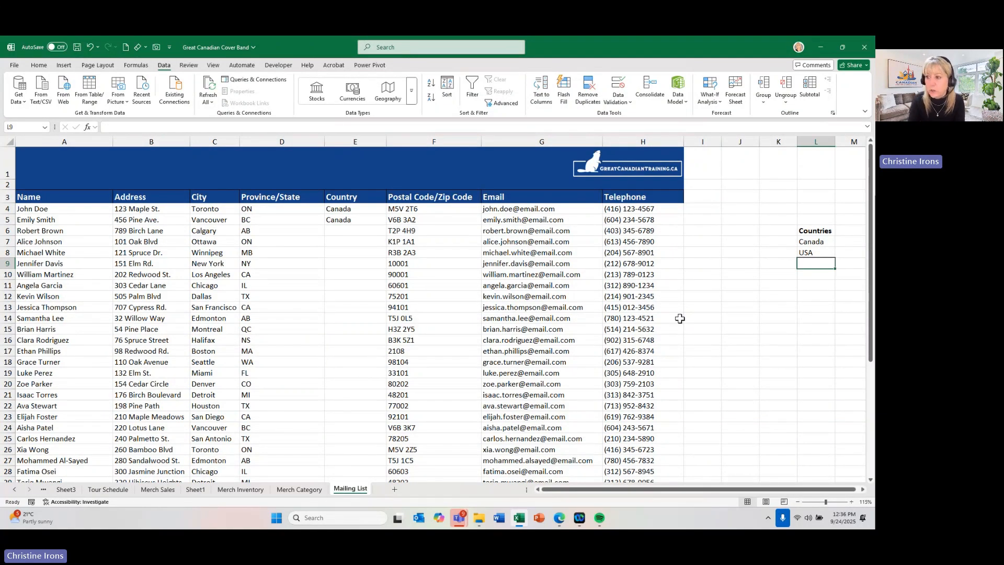
{"action": "type", "text": "Europe"}
{"action": "key", "text": "Return"}
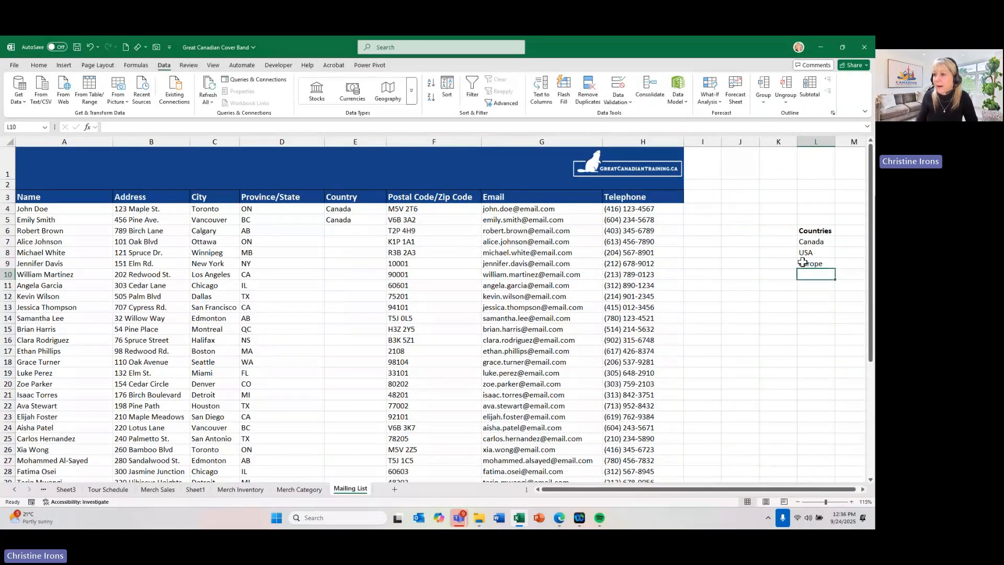
- Check the choices offered by the in-cell drop-down list in Country cell E4
{"action": "left_click", "coordinate": [351, 212]}
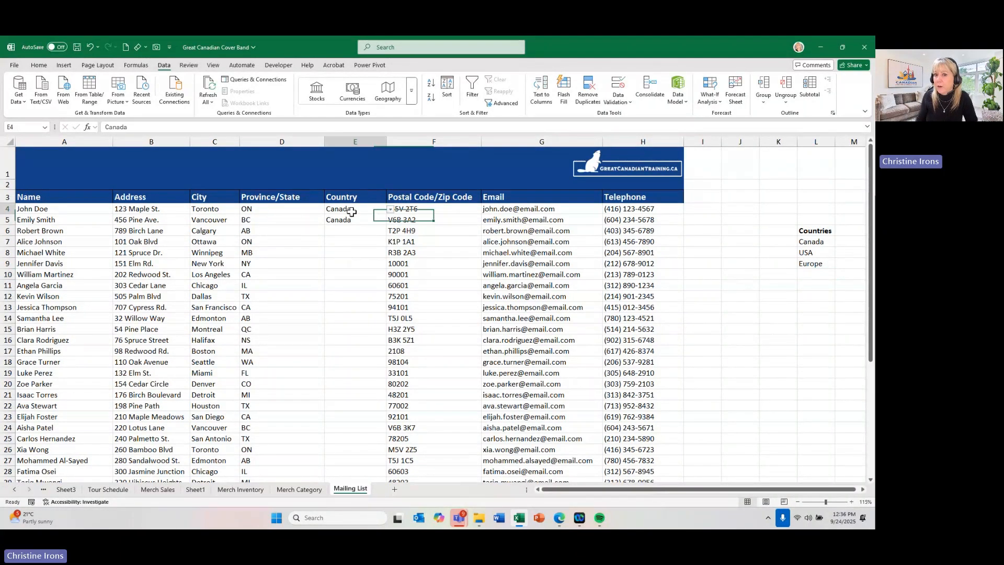
{"action": "left_click", "coordinate": [390, 210]}
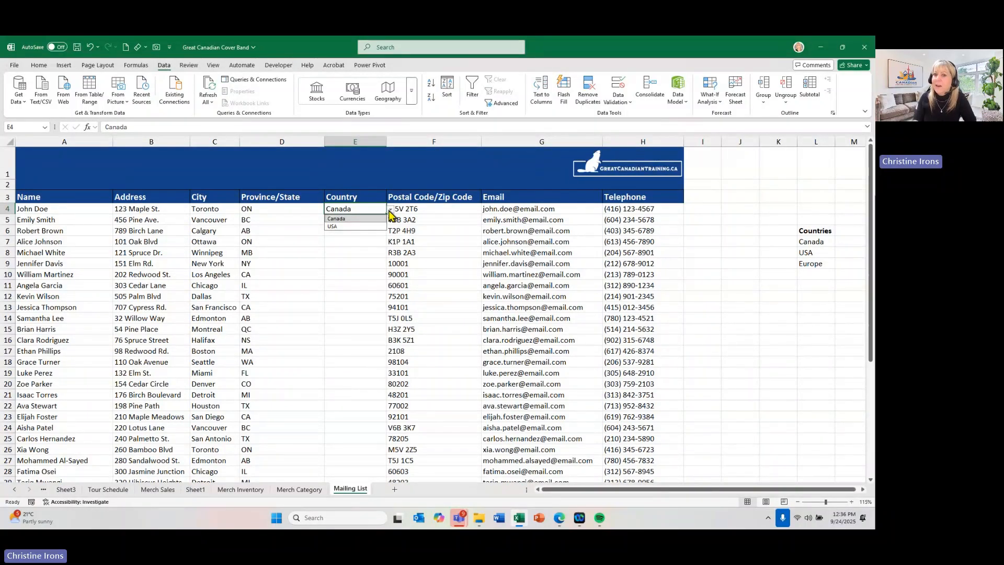
{"action": "left_click", "coordinate": [389, 211]}
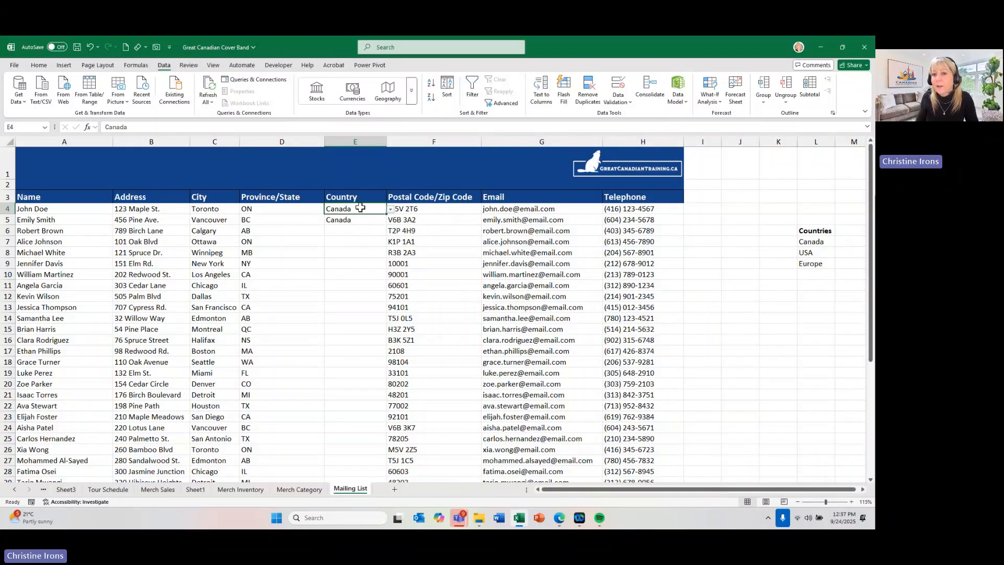
{"action": "left_click_drag", "start_coordinate": [357, 208], "coordinate": [342, 399]}
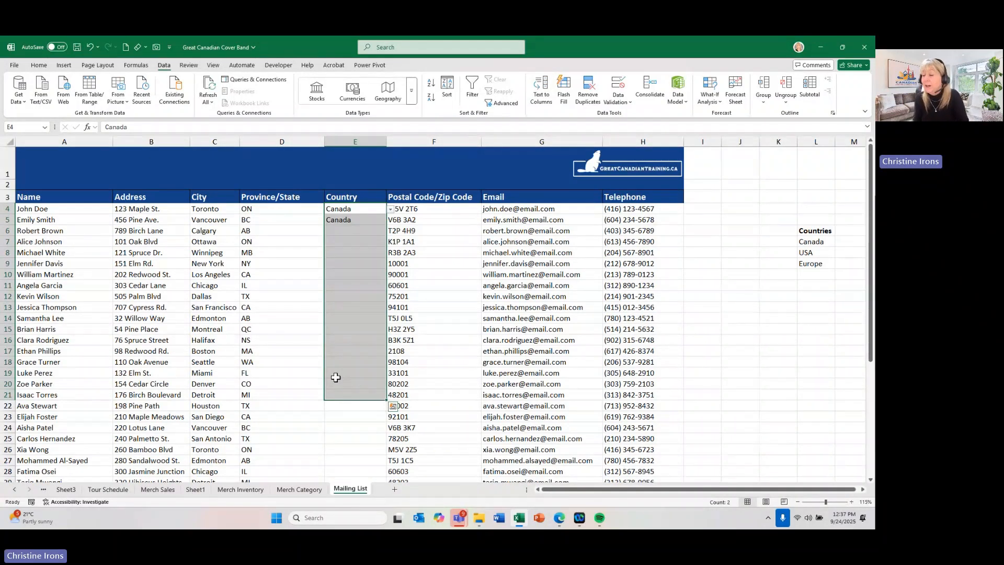
{"action": "left_click", "coordinate": [336, 377]}
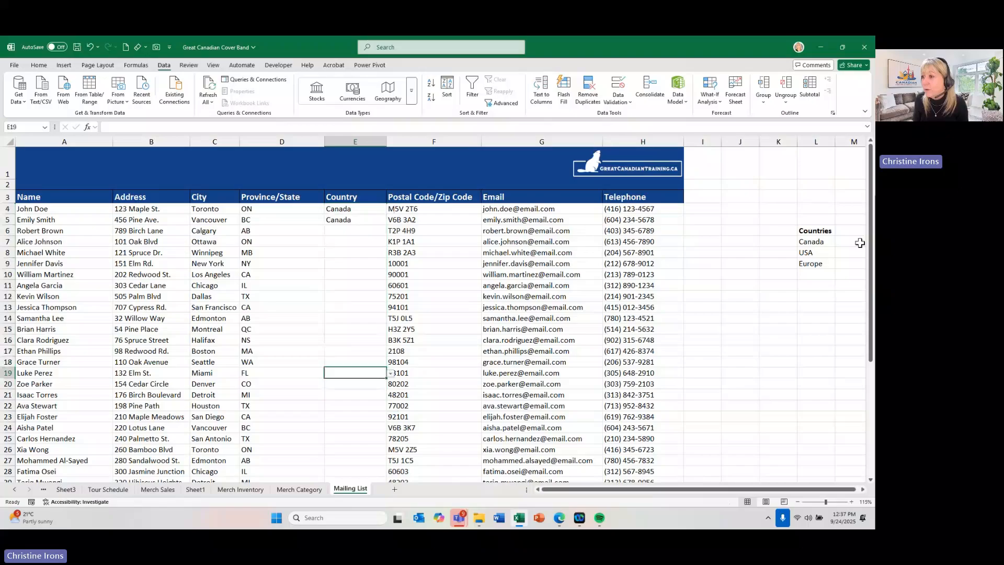
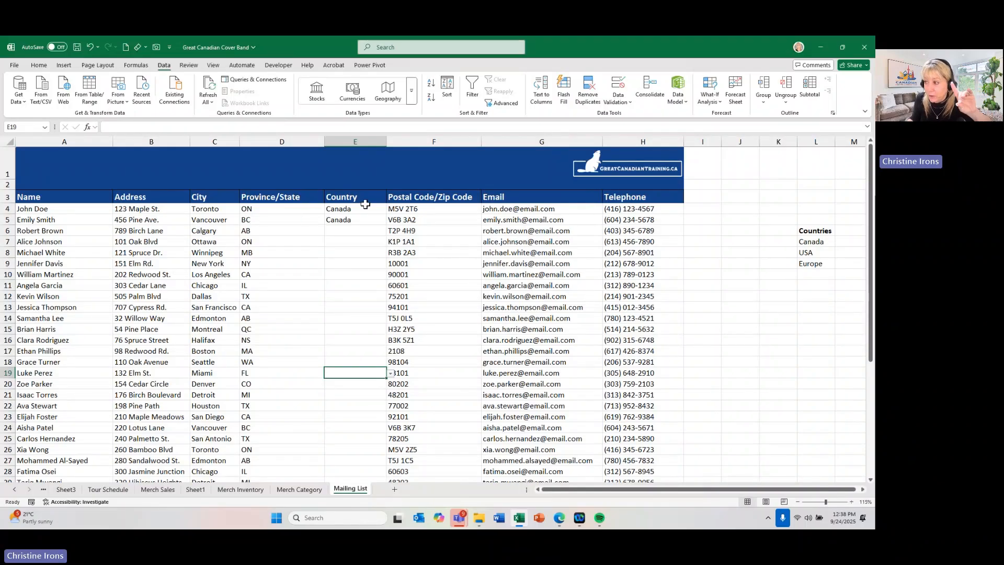
{"action": "left_click", "coordinate": [813, 242]}
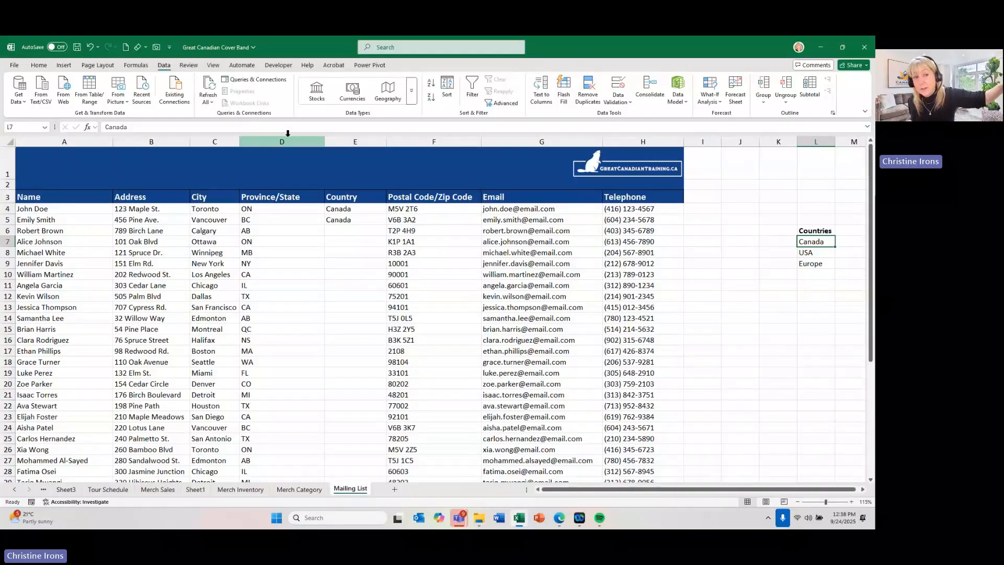
{"action": "left_click", "coordinate": [34, 67]}
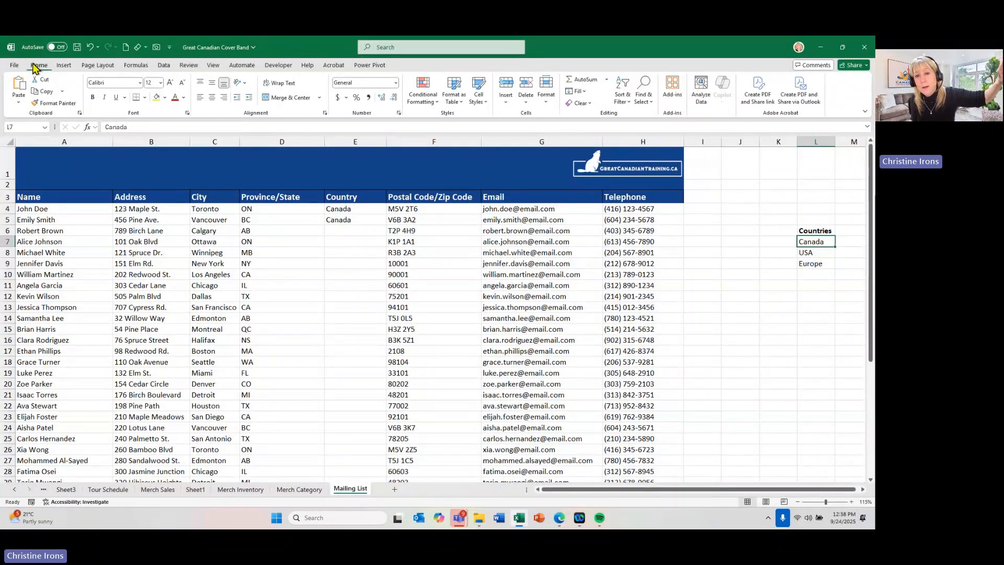
{"action": "left_click", "coordinate": [452, 98]}
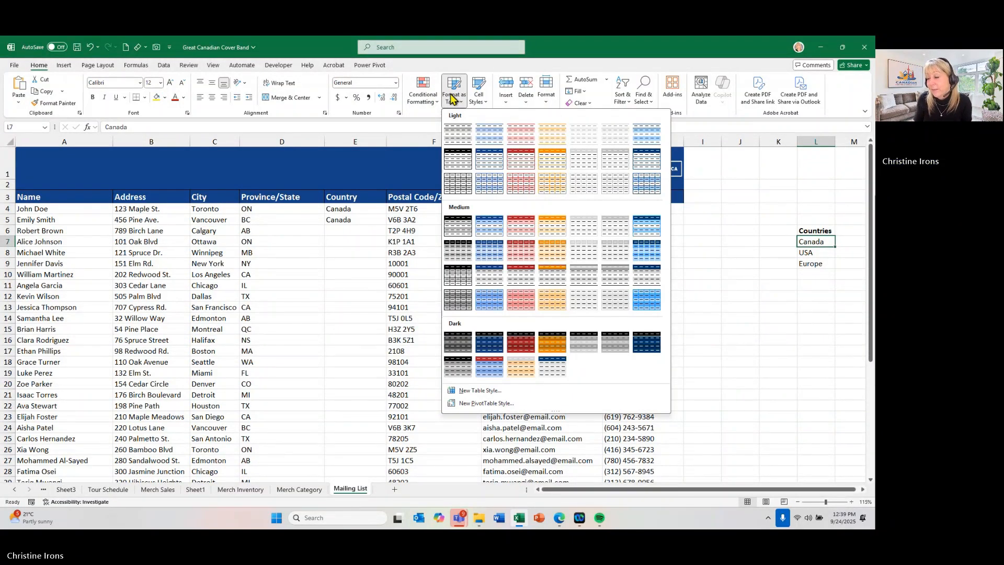
{"action": "left_click", "coordinate": [452, 98]}
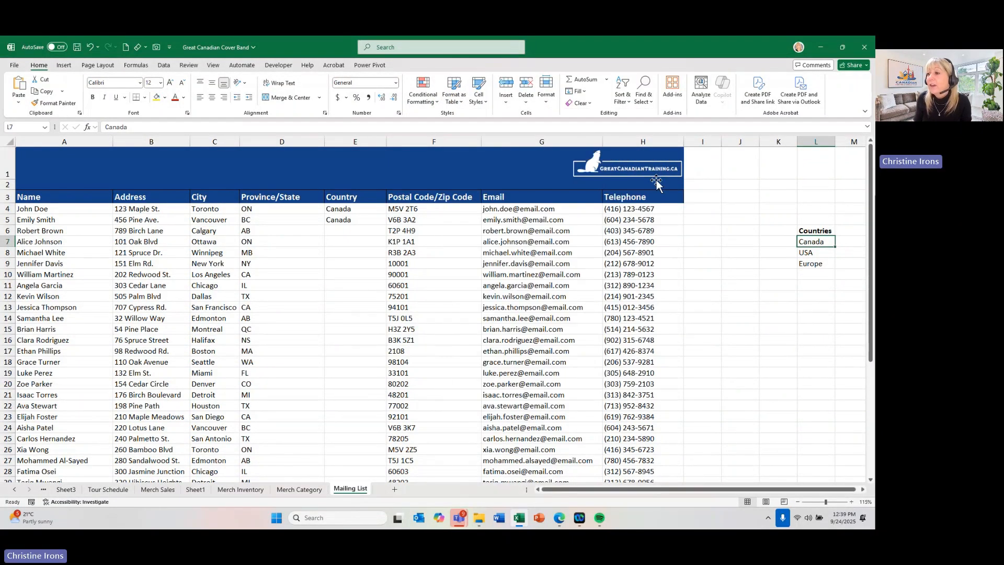
- Convert the Countries list in L6:L9 into an Excel table with headers
{"action": "left_click", "coordinate": [811, 252]}
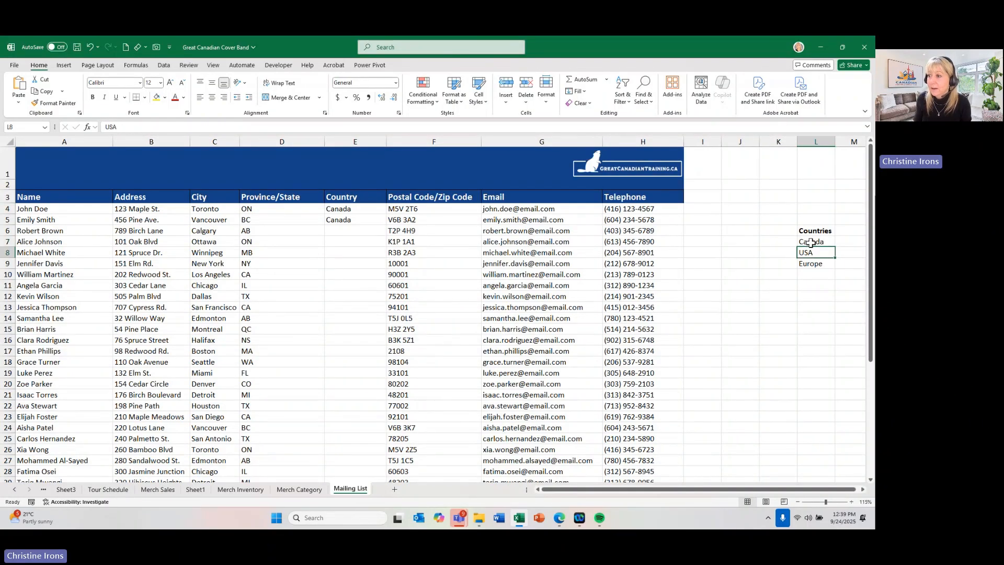
{"action": "left_click", "coordinate": [811, 242]}
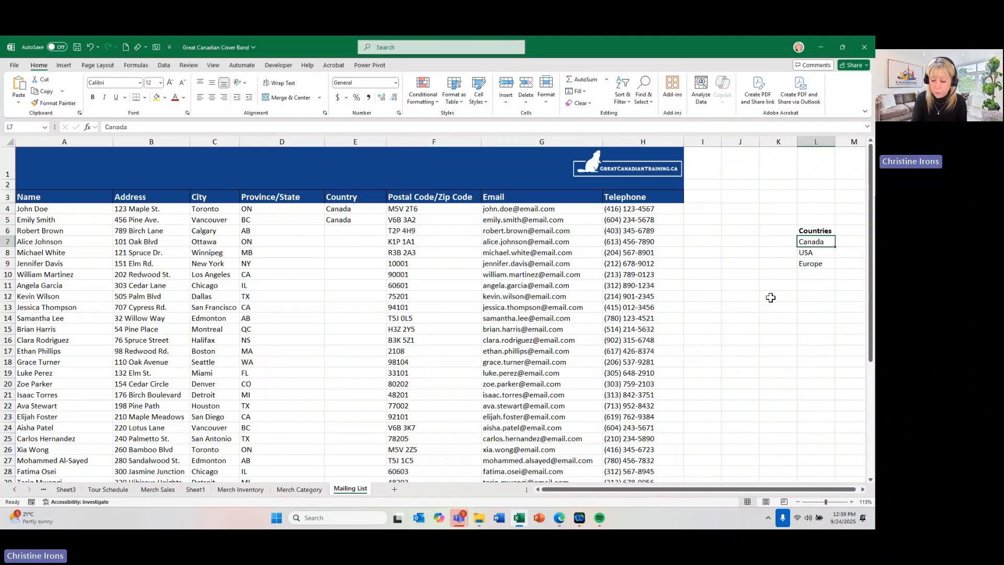
{"action": "key", "text": "ctrl+t"}
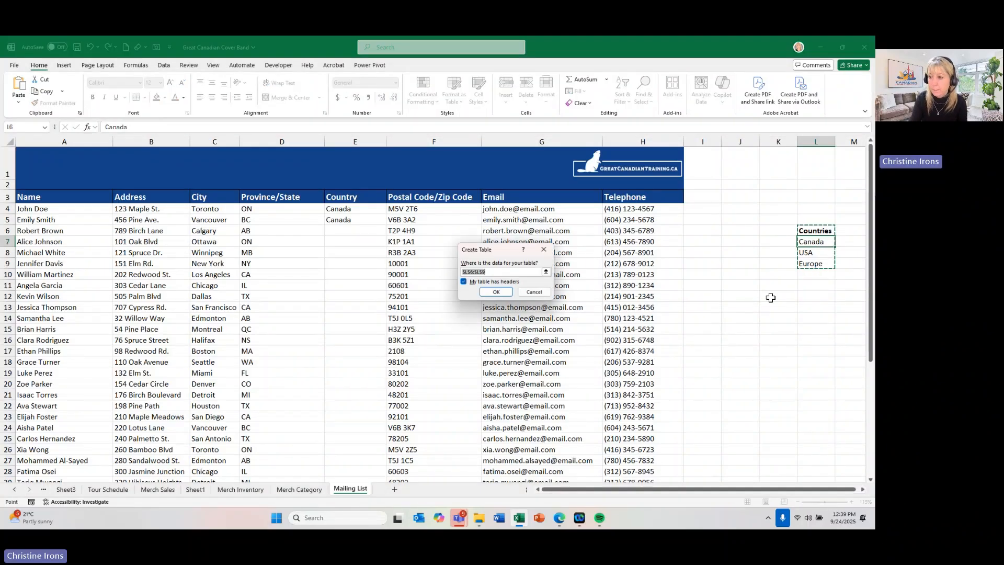
{"action": "left_click", "coordinate": [497, 292]}
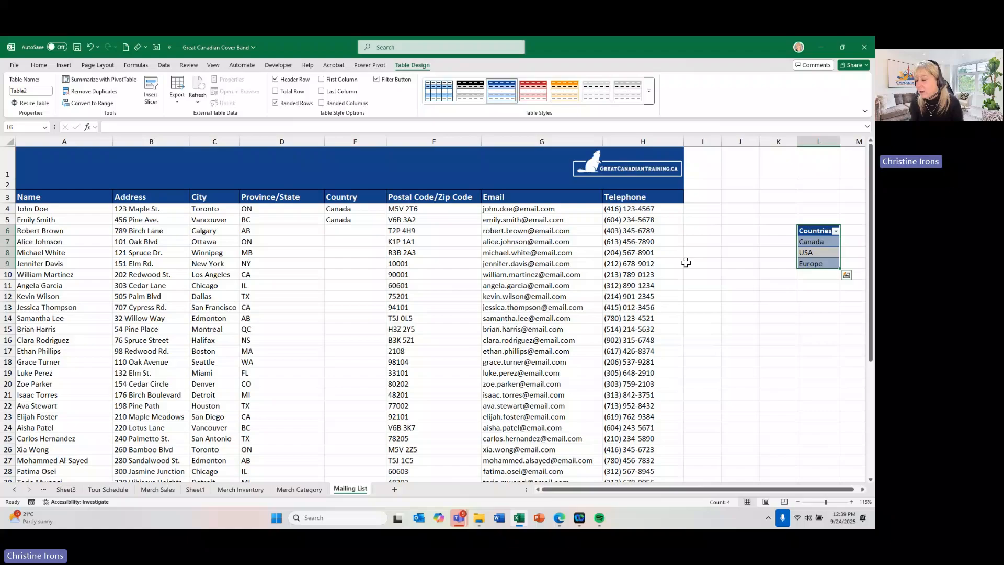
- Preview a plain light table style on the Countries table without applying it
{"action": "left_click", "coordinate": [814, 253]}
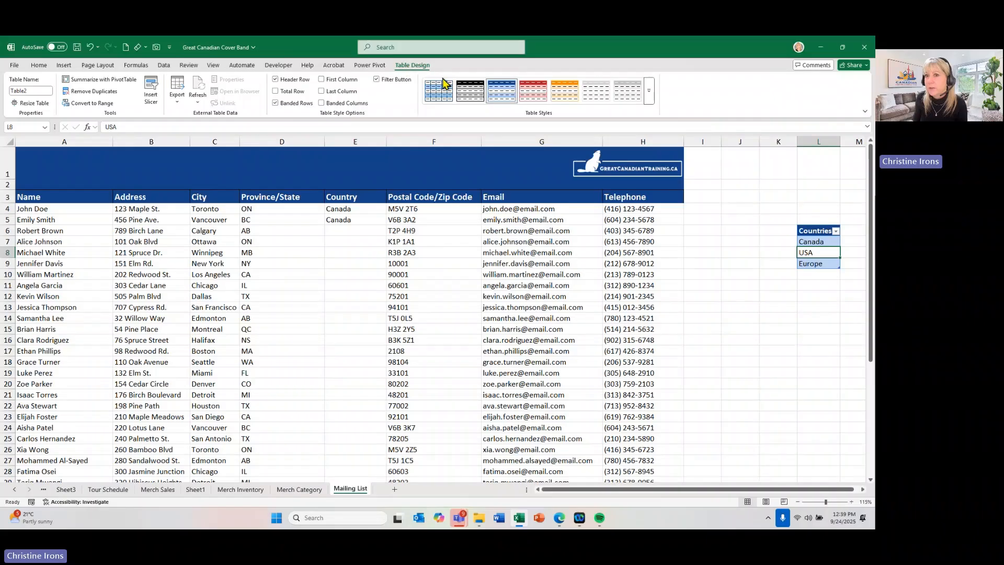
{"action": "left_click", "coordinate": [649, 91]}
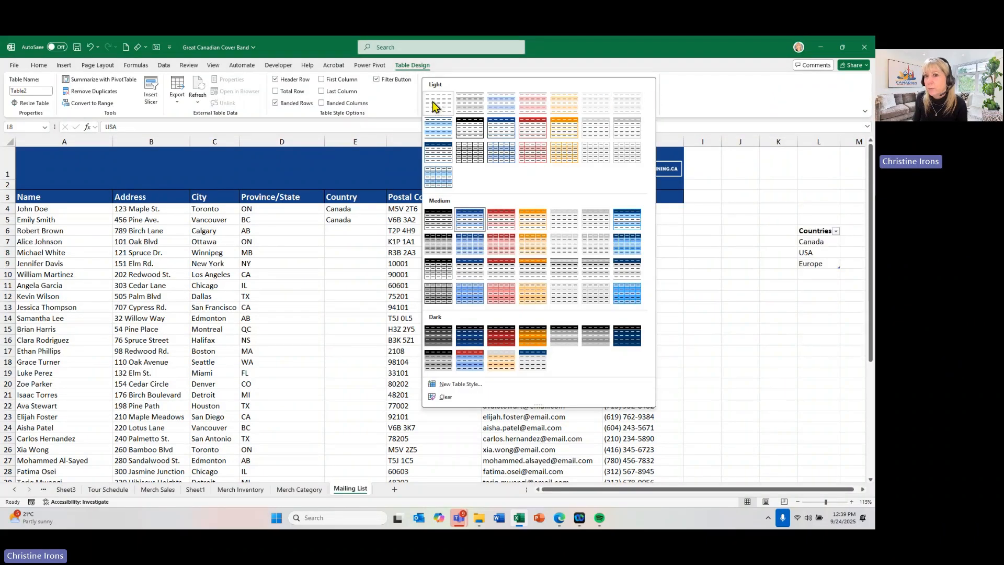
{"action": "left_click", "coordinate": [831, 255]}
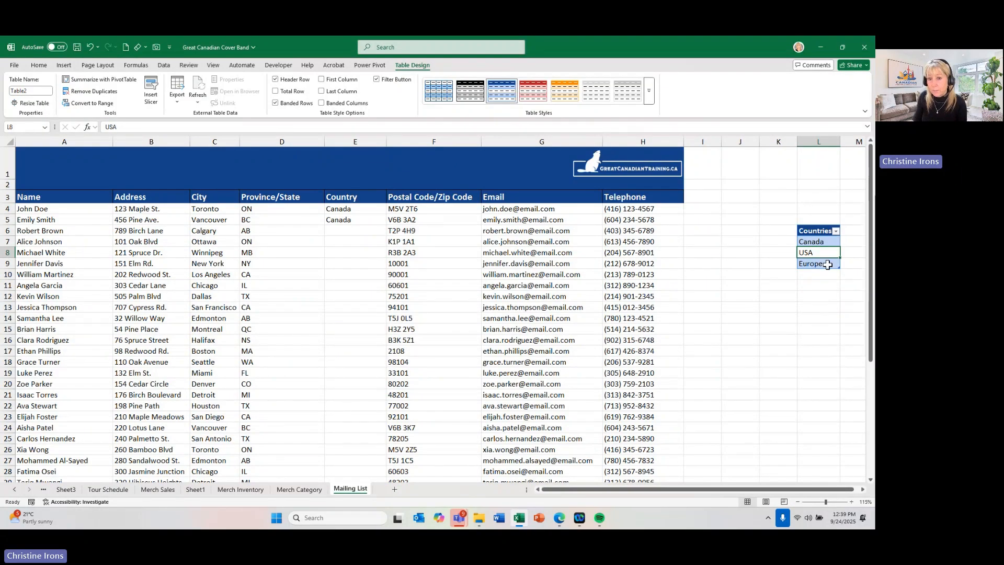
- Check the drop-down in Country cell E4, and add Africa in L10 directly below Europe in the Countries table
{"action": "left_click", "coordinate": [369, 210]}
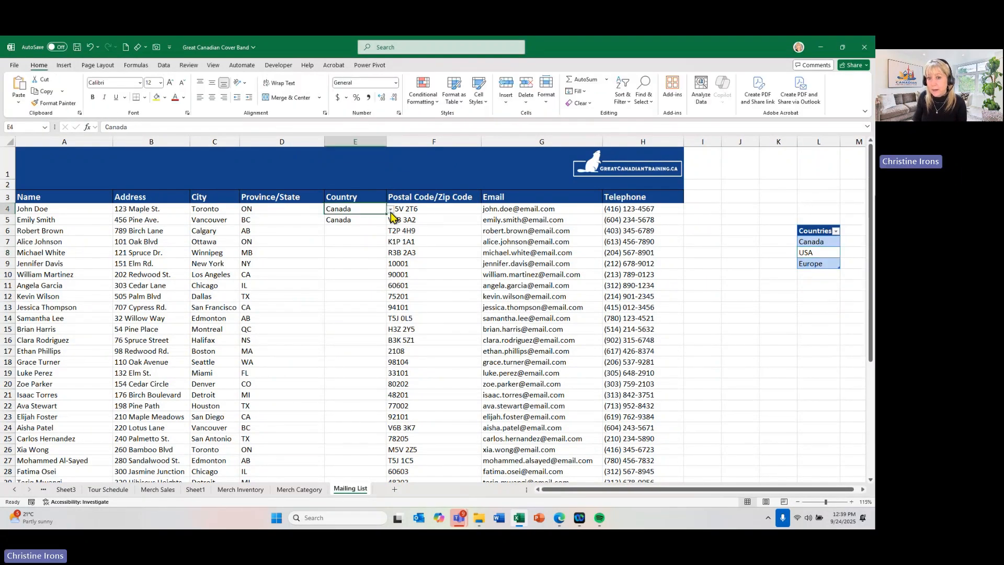
{"action": "left_click", "coordinate": [391, 209]}
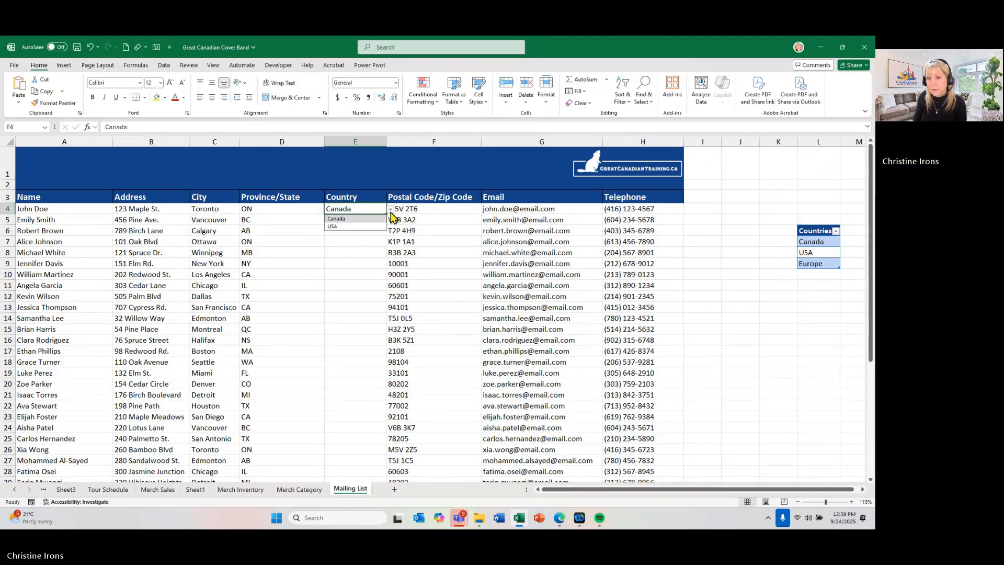
{"action": "left_click", "coordinate": [811, 274]}
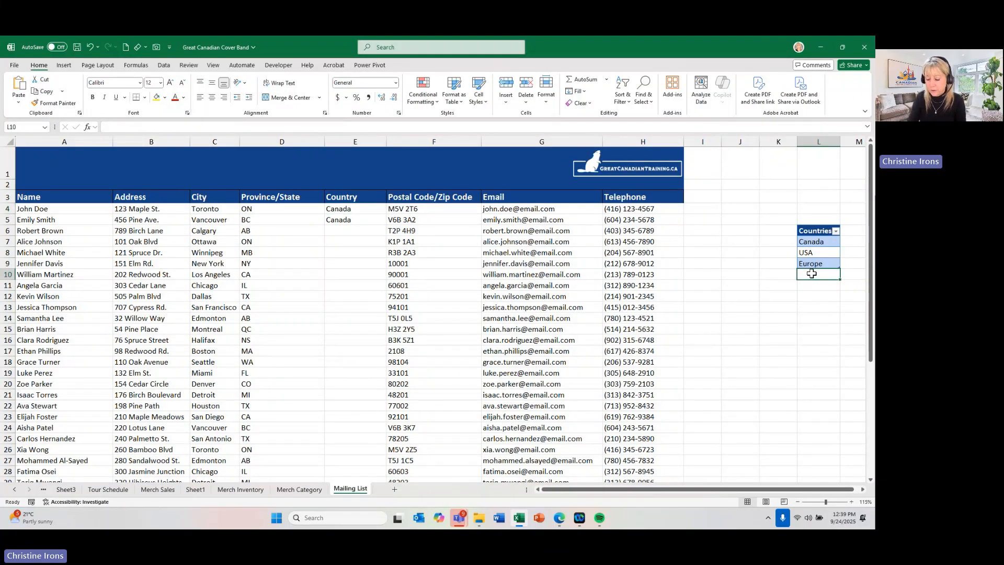
{"action": "type", "text": "Africa"}
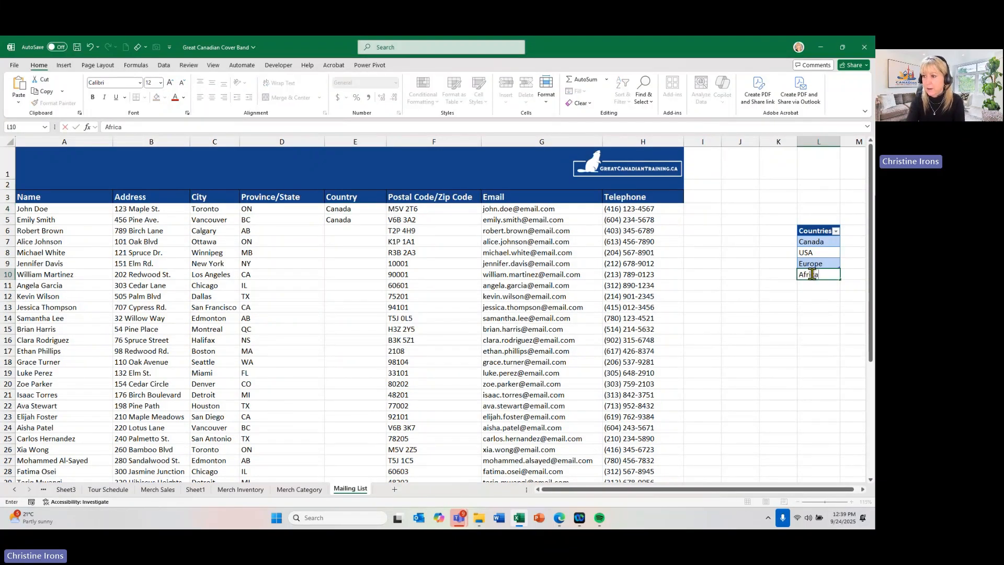
{"action": "key", "text": "Return"}
- Check whether the drop-down list in Country cell E4 offers the newly added Africa entry
{"action": "left_click", "coordinate": [354, 209]}
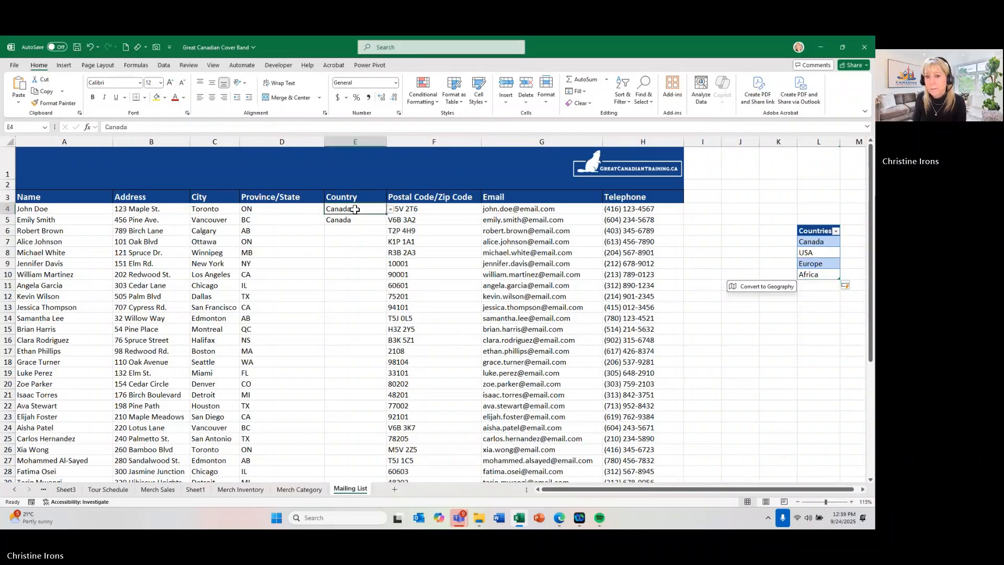
{"action": "left_click", "coordinate": [390, 209]}
{"action": "left_click", "coordinate": [390, 210]}
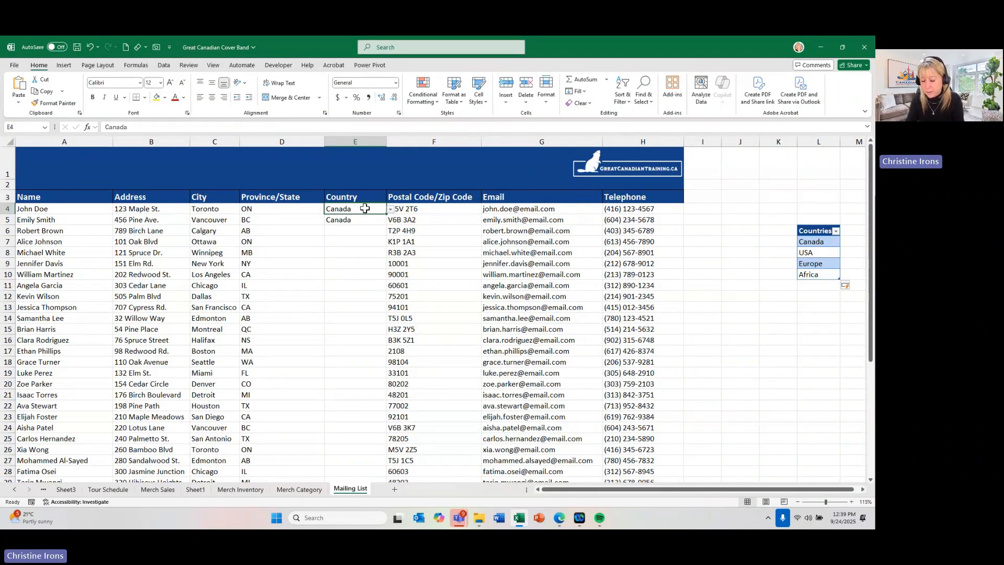
- Clear all data validation from the Country cells E4:E43
{"action": "key", "text": "ctrl+shift+Down"}
{"action": "left_click", "coordinate": [364, 213]}
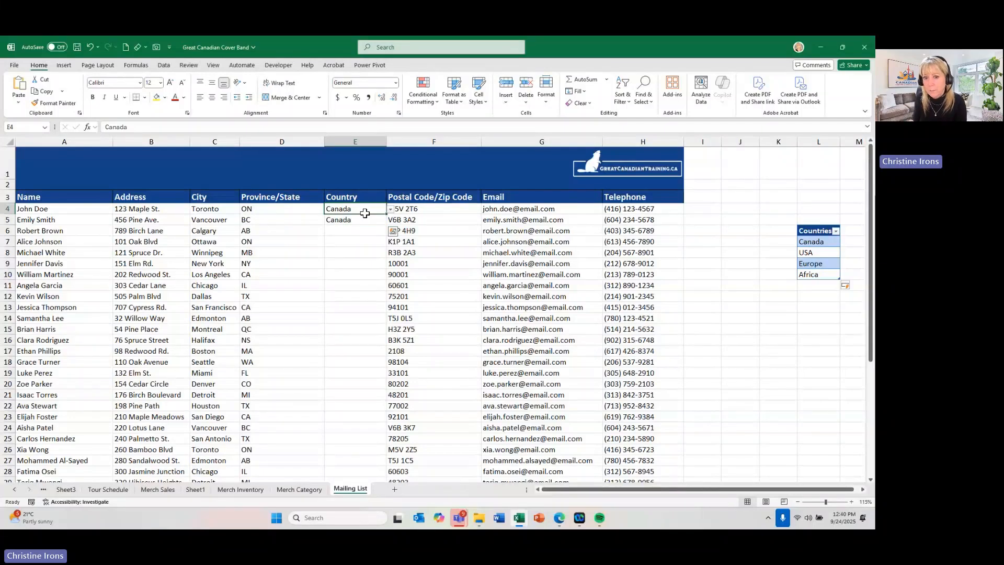
{"action": "left_click_drag", "start_coordinate": [364, 212], "coordinate": [349, 460]}
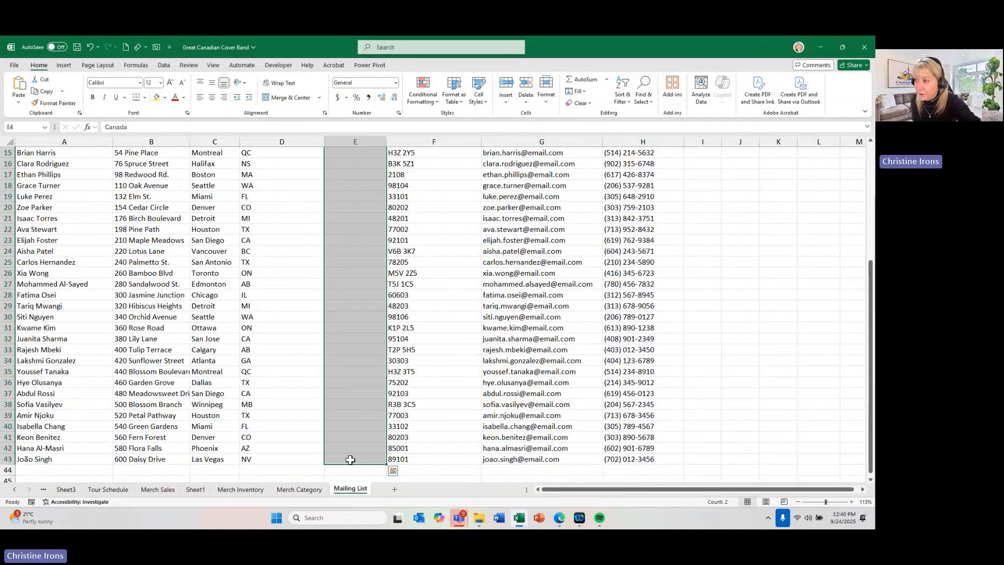
{"action": "scroll", "coordinate": [356, 366], "scroll_direction": "up", "scroll_amount": 5}
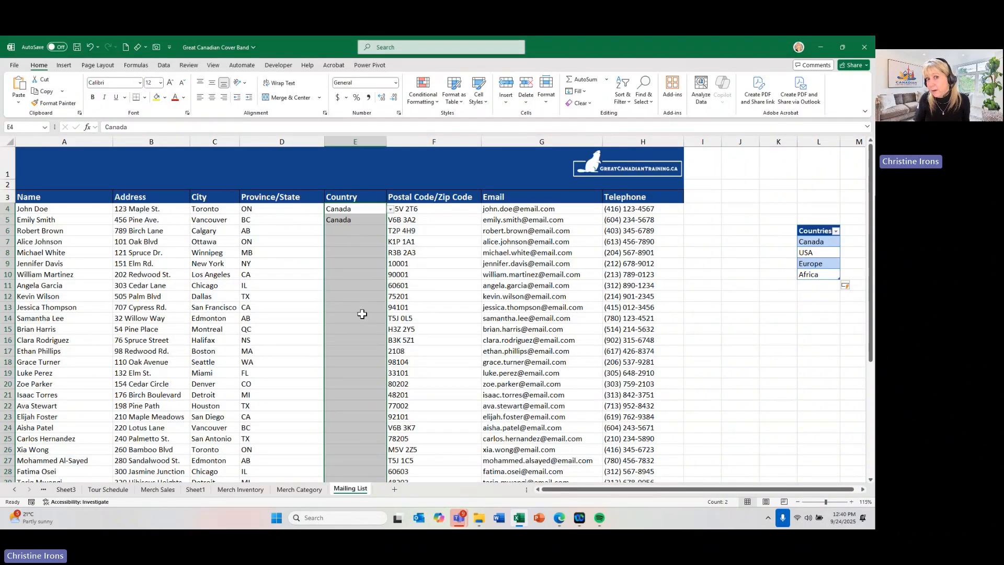
{"action": "left_click", "coordinate": [164, 66]}
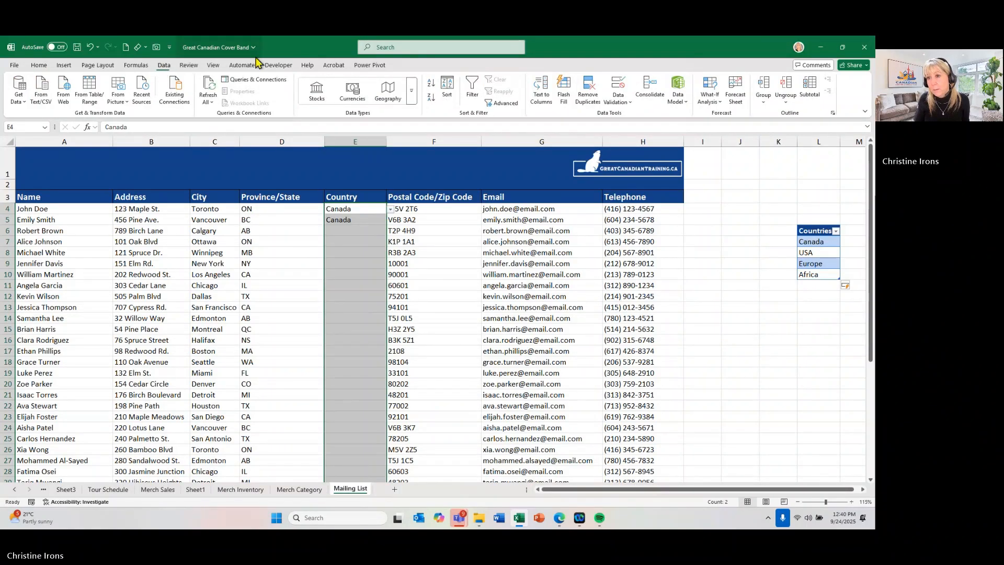
{"action": "left_click", "coordinate": [616, 86]}
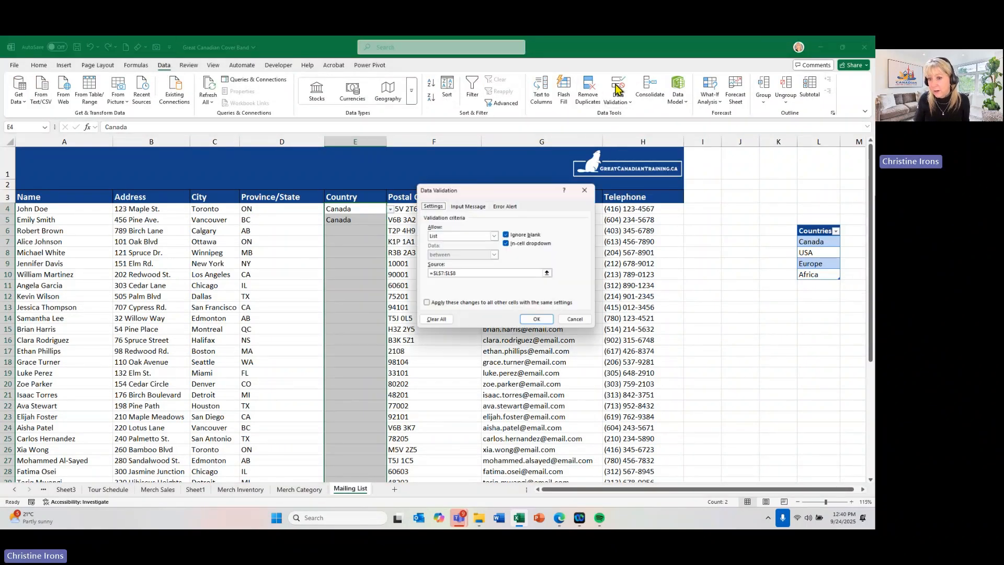
{"action": "left_click", "coordinate": [438, 319]}
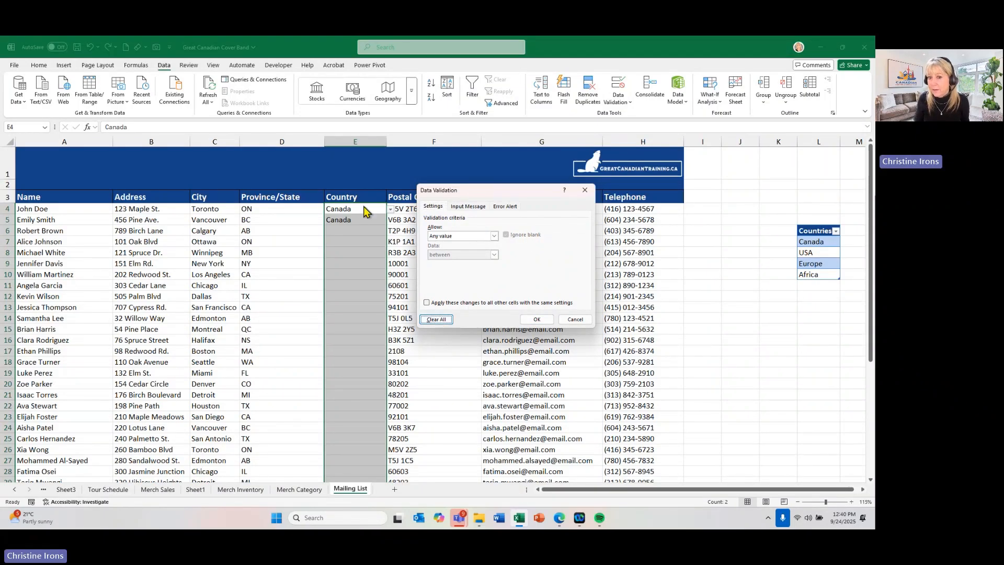
{"action": "left_click", "coordinate": [537, 320]}
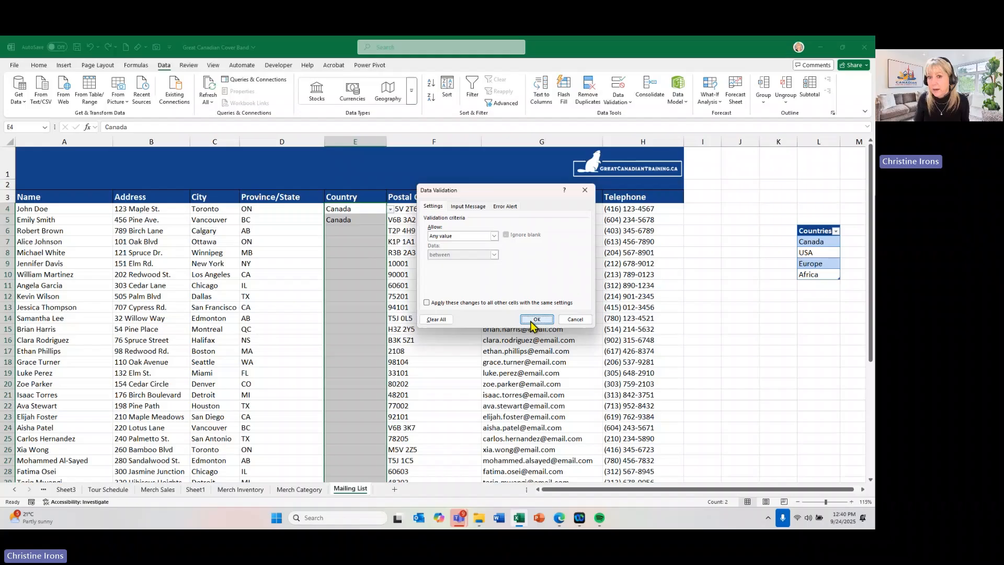
- Inspect Country cells E4 to E7 for any remaining in-cell drop-down arrows
{"action": "left_click", "coordinate": [365, 209]}
{"action": "left_click", "coordinate": [365, 218]}
{"action": "left_click", "coordinate": [362, 231]}
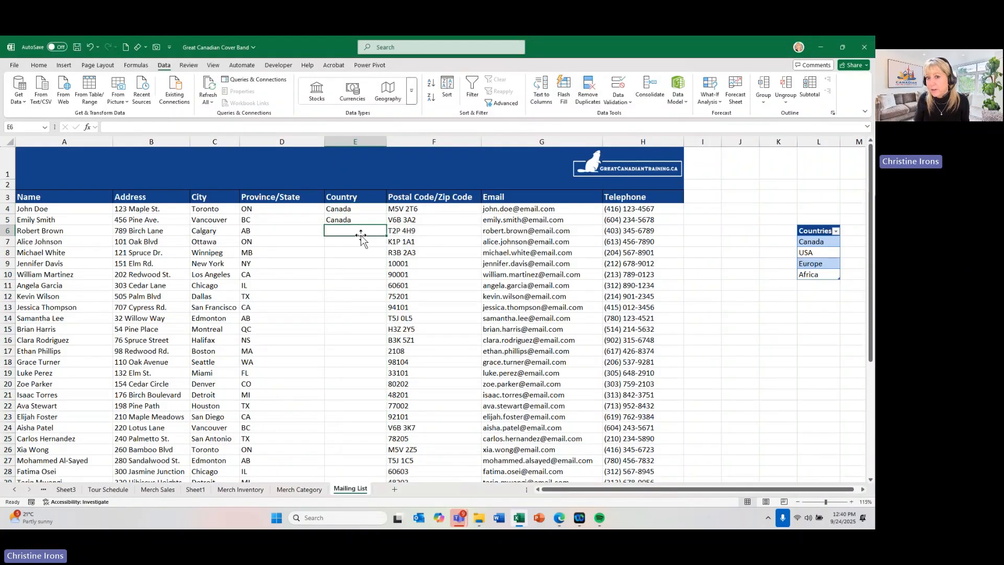
{"action": "left_click", "coordinate": [361, 242]}
{"action": "left_click", "coordinate": [369, 210]}
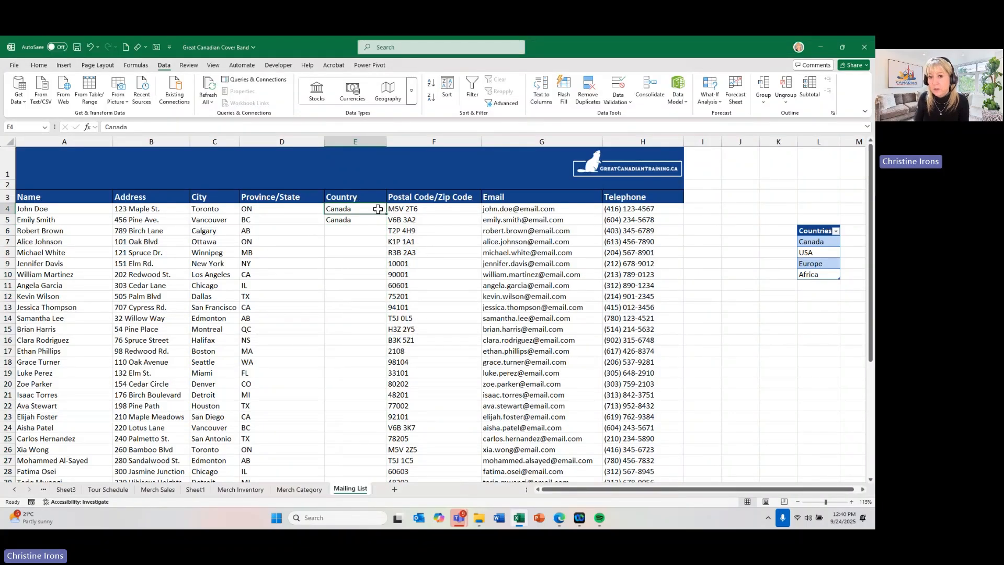
- Restrict Country cells E4:E43 to a List with the Countries table entries L7:L10 as its source
{"action": "left_click_drag", "start_coordinate": [377, 214], "coordinate": [351, 459]}
{"action": "scroll", "coordinate": [352, 374], "scroll_direction": "up", "scroll_amount": 5}
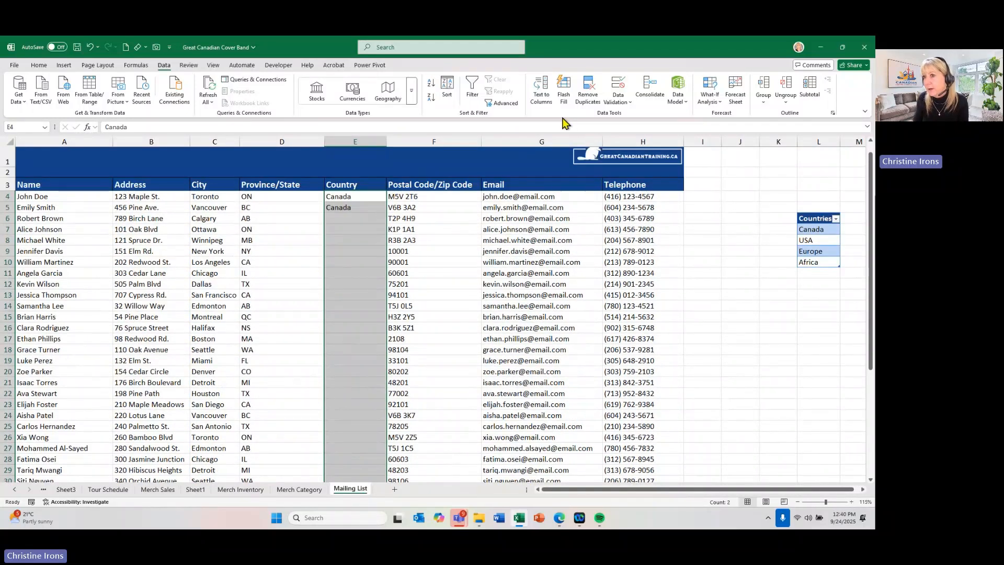
{"action": "left_click", "coordinate": [618, 88]}
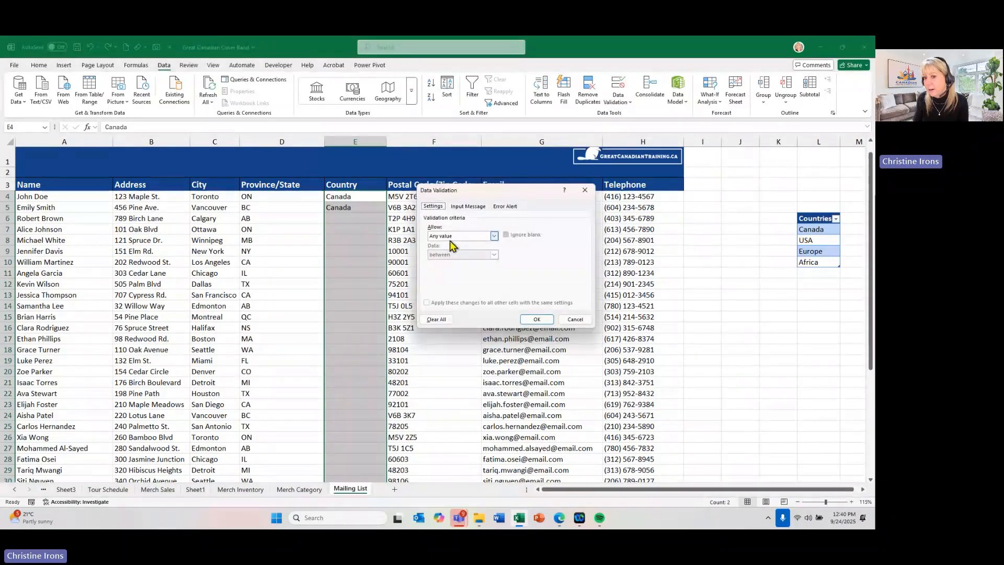
{"action": "left_click", "coordinate": [450, 236]}
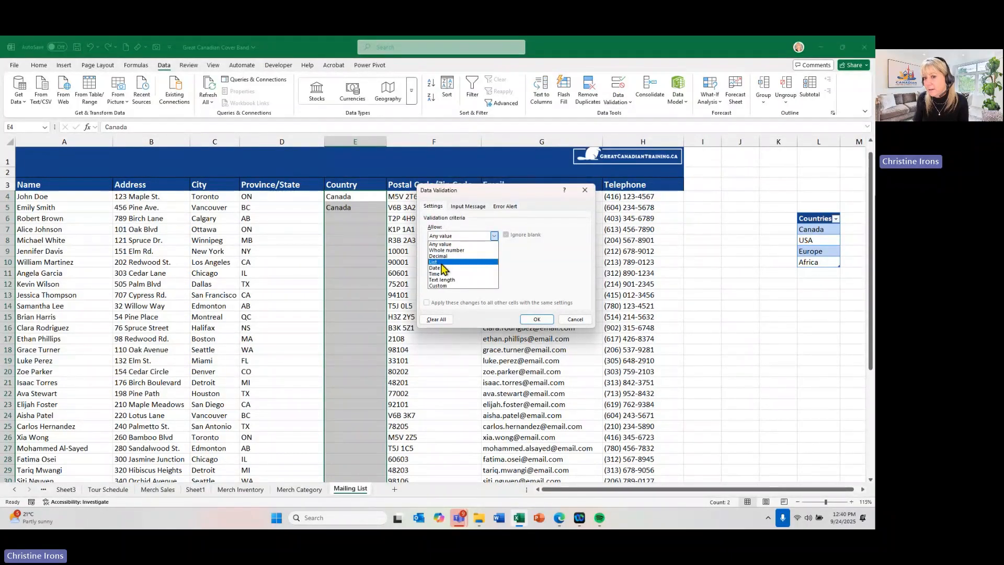
{"action": "left_click", "coordinate": [441, 262]}
{"action": "left_click", "coordinate": [440, 273]}
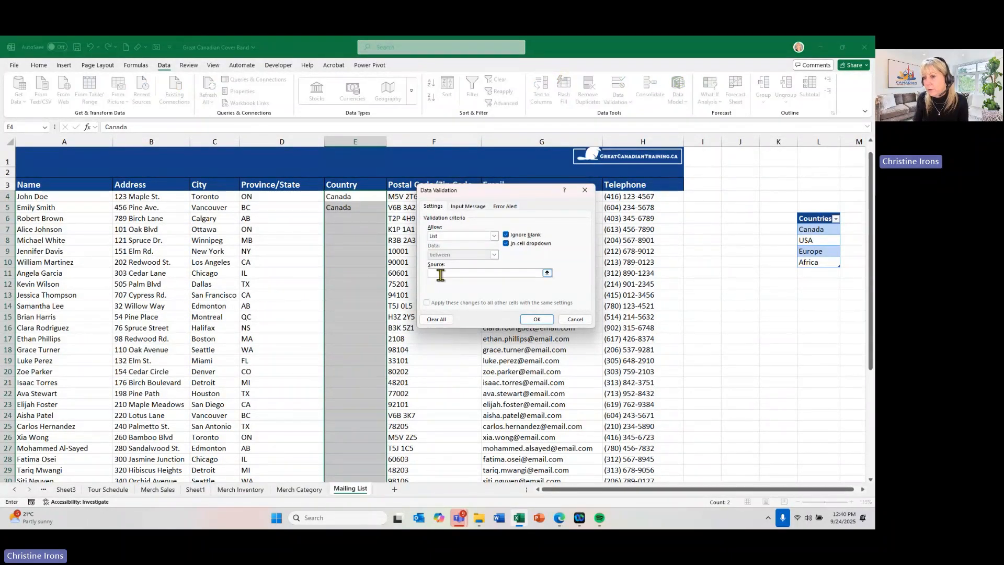
{"action": "left_click", "coordinate": [807, 234]}
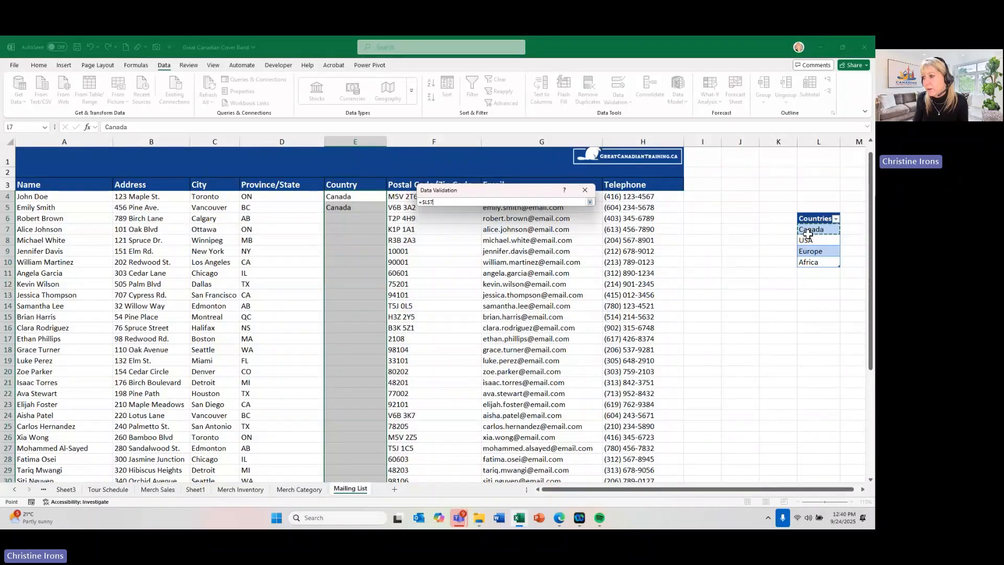
{"action": "left_click_drag", "start_coordinate": [808, 233], "coordinate": [803, 260]}
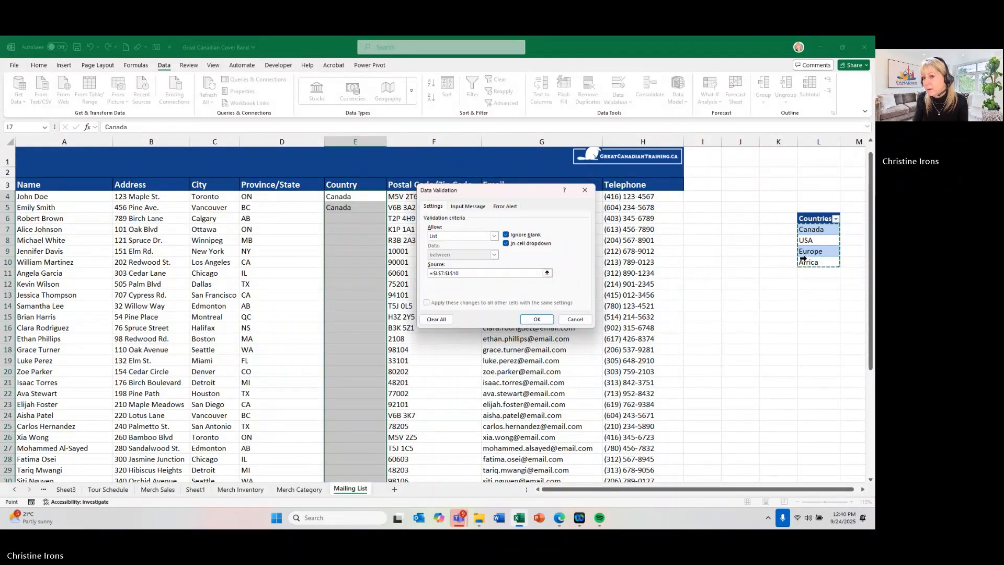
{"action": "left_click", "coordinate": [539, 319]}
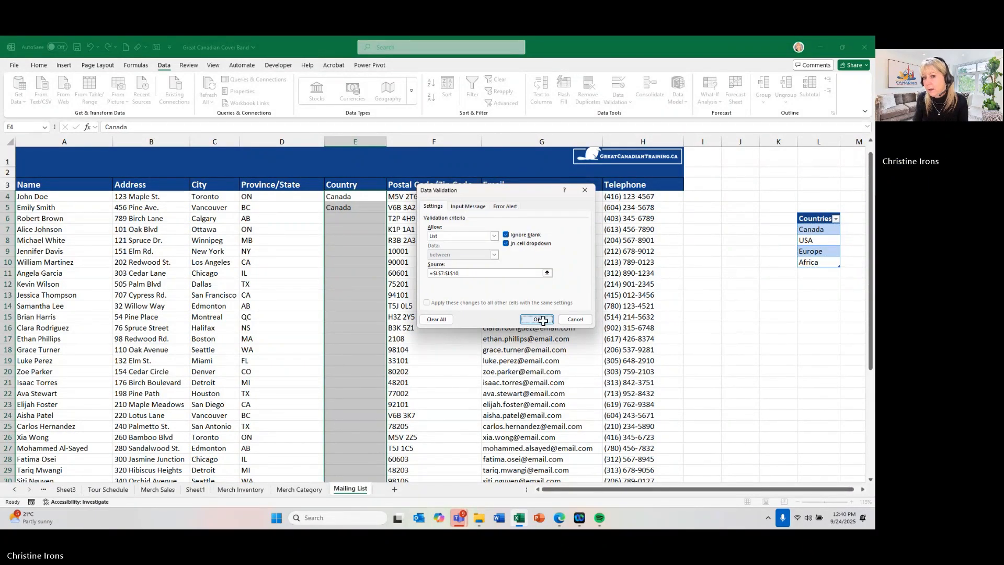
- Review the drop-down choices in Country cell E4 and add Asia to the Countries table in cell L11
{"action": "left_click", "coordinate": [391, 198]}
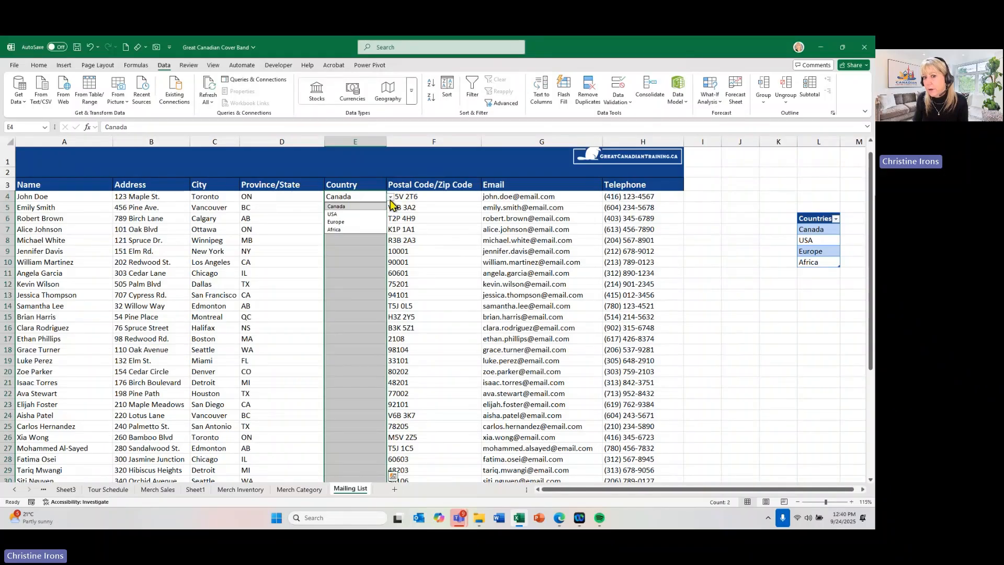
{"action": "key", "text": "Escape"}
{"action": "left_click", "coordinate": [814, 272]}
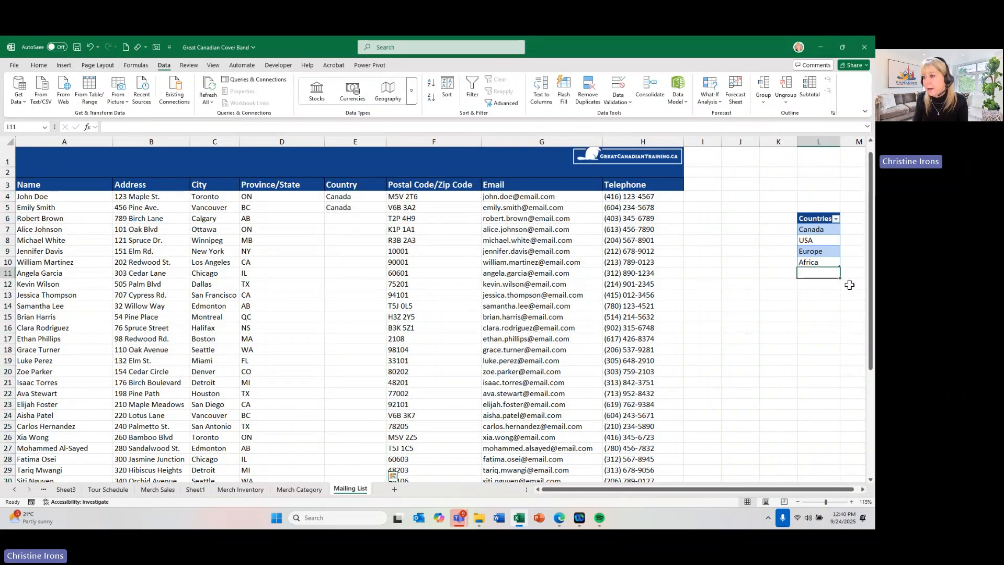
{"action": "type", "text": "Asia"}
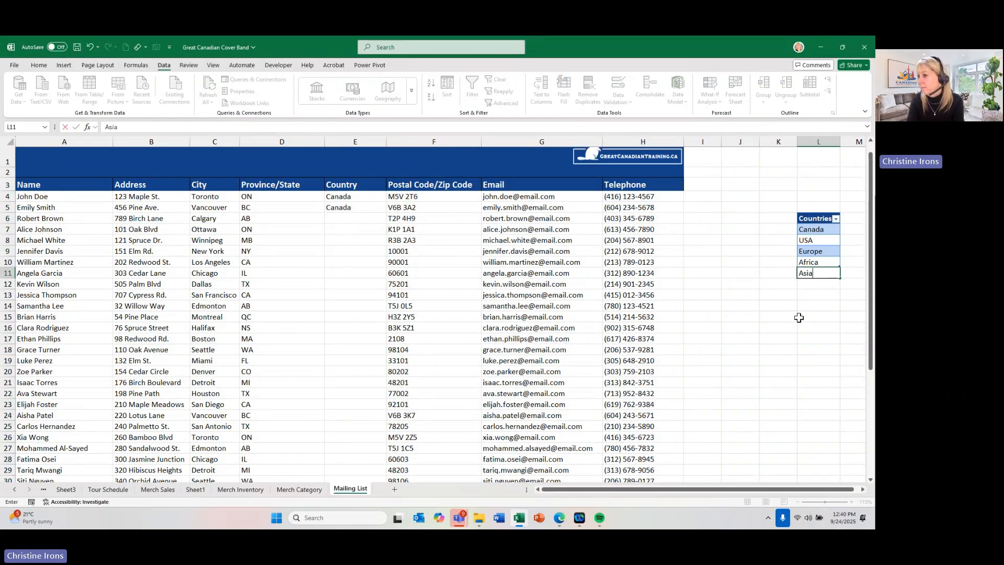
{"action": "key", "text": "Return"}
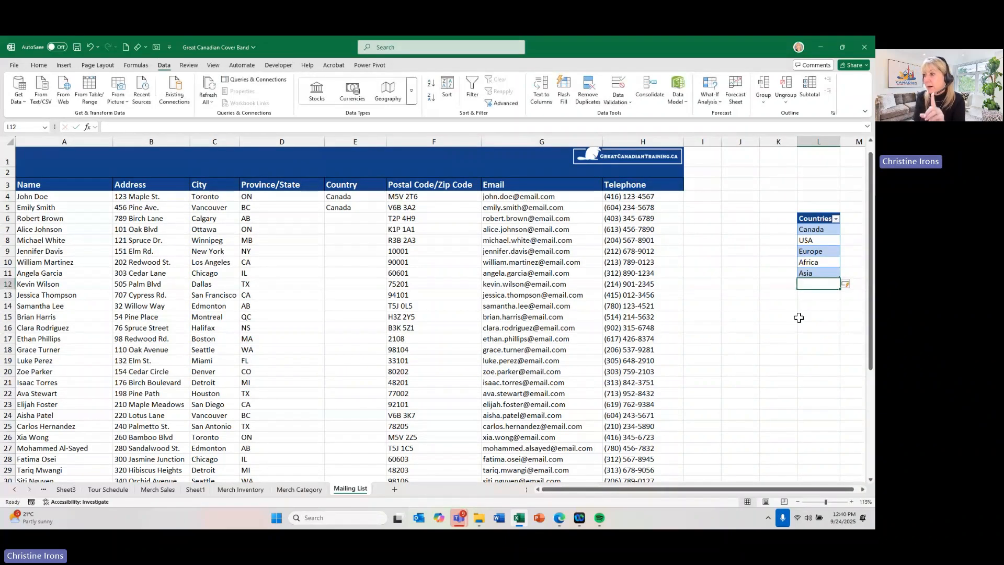
- Check whether the drop-down list in Country cell E4 offers the newly added Asia entry
{"action": "left_click", "coordinate": [357, 199]}
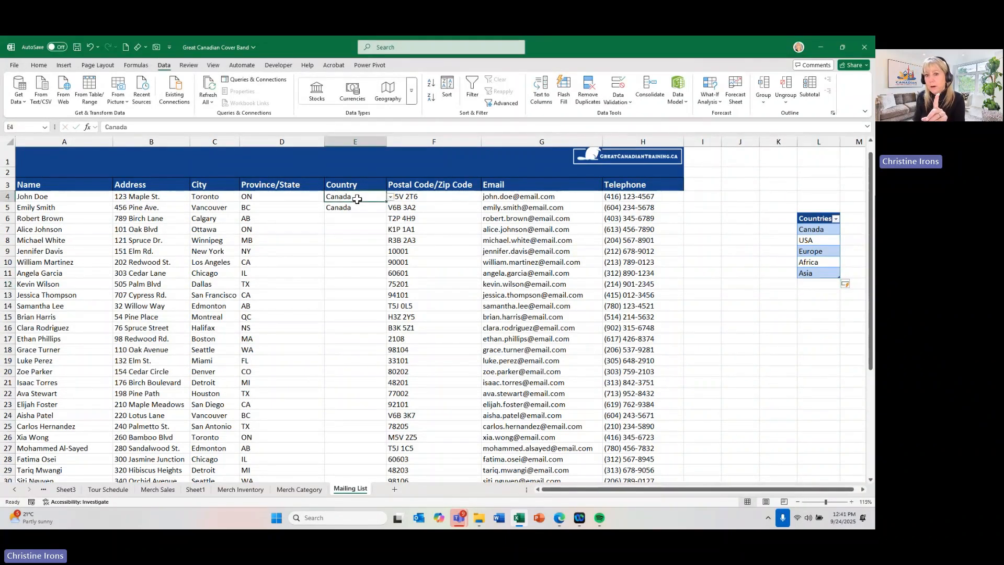
{"action": "left_click", "coordinate": [390, 197]}
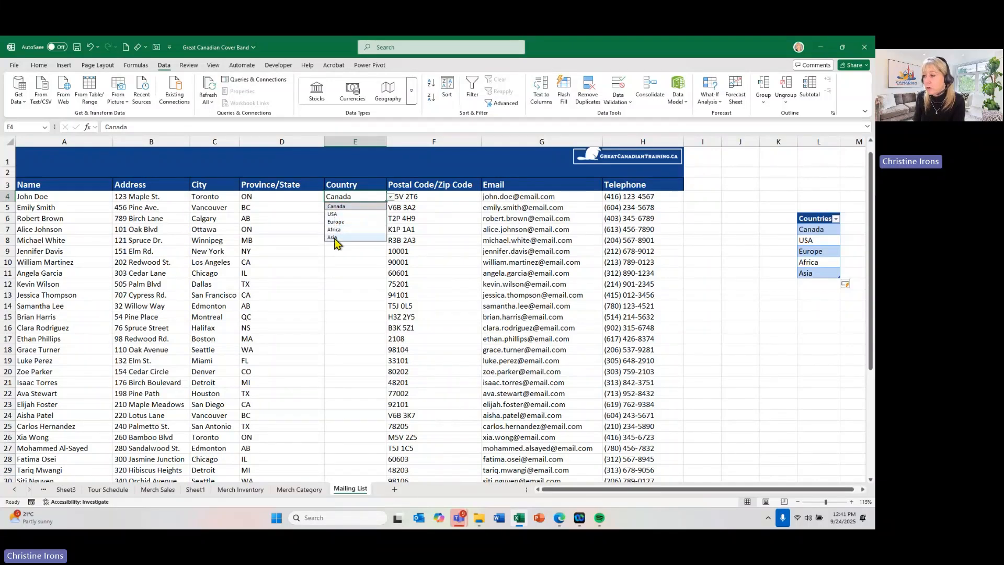
{"action": "left_click", "coordinate": [336, 261]}
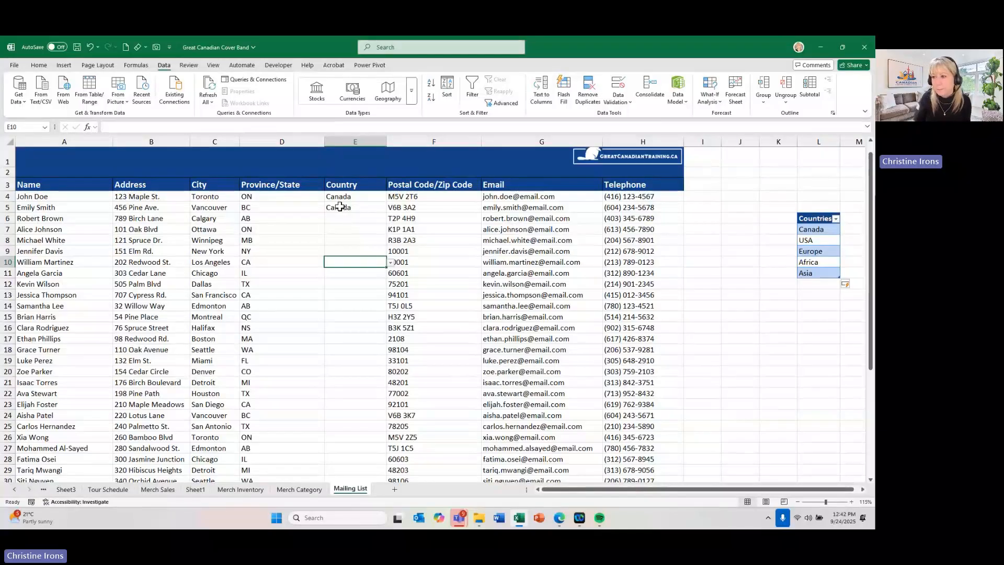
{"action": "left_click", "coordinate": [815, 218]}
{"action": "left_click_drag", "start_coordinate": [815, 218], "coordinate": [814, 273]}
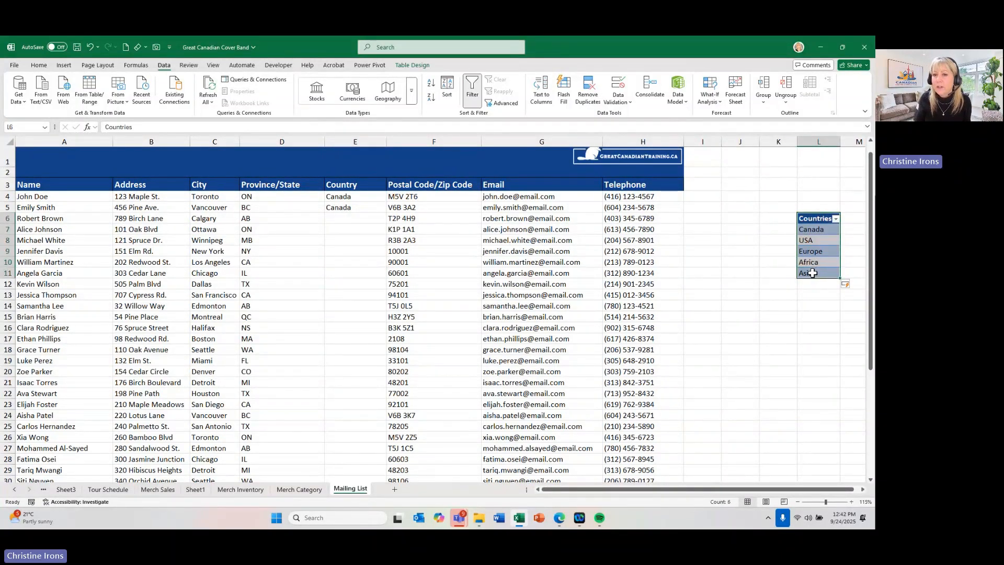
{"action": "left_click", "coordinate": [355, 197]}
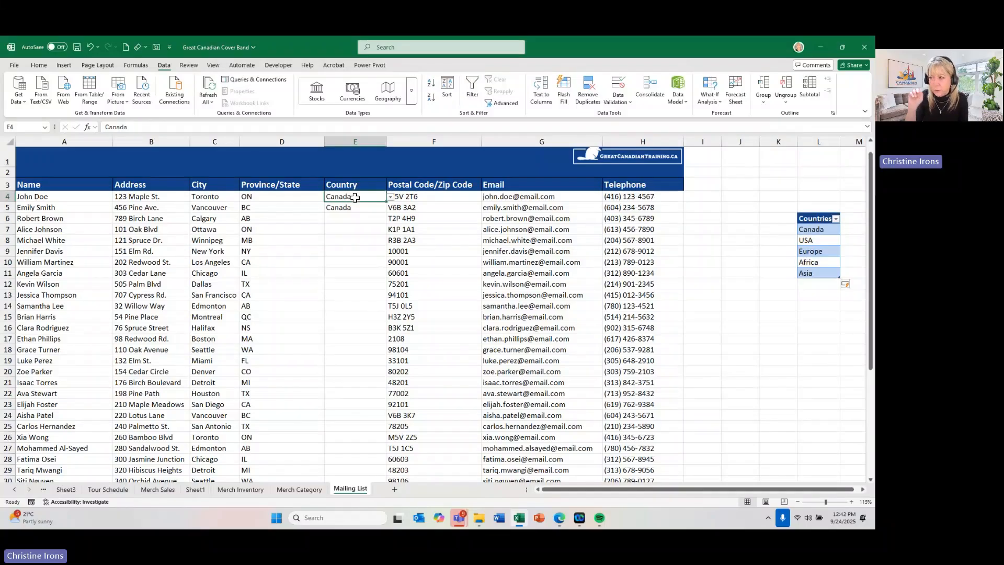
{"action": "key", "text": "ctrl"}
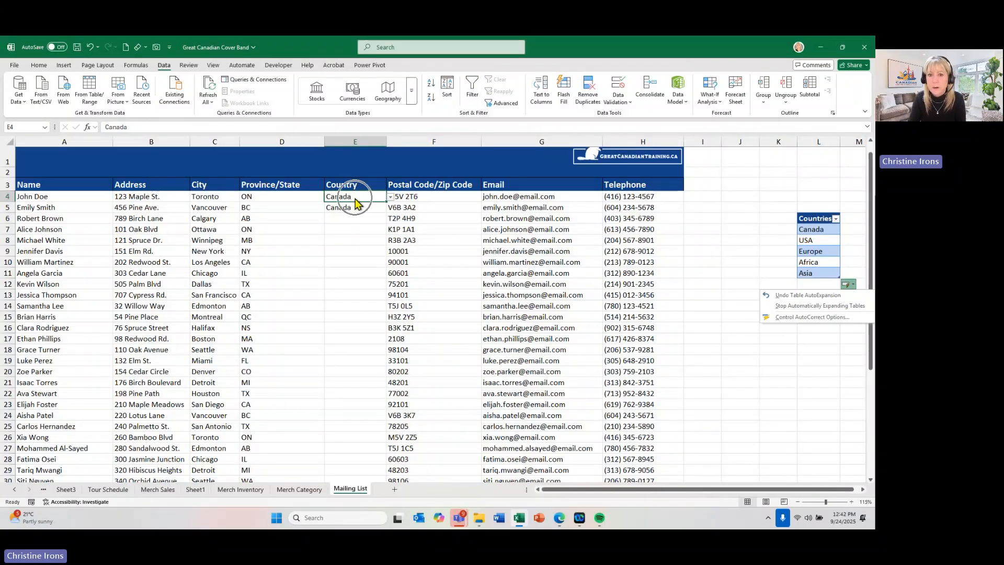
- Clear the list validation from Country cells E4:E43 on the Mailing List sheet
{"action": "scroll", "coordinate": [356, 199], "scroll_direction": "up", "scroll_amount": 1}
{"action": "left_click_drag", "start_coordinate": [359, 215], "coordinate": [335, 459]}
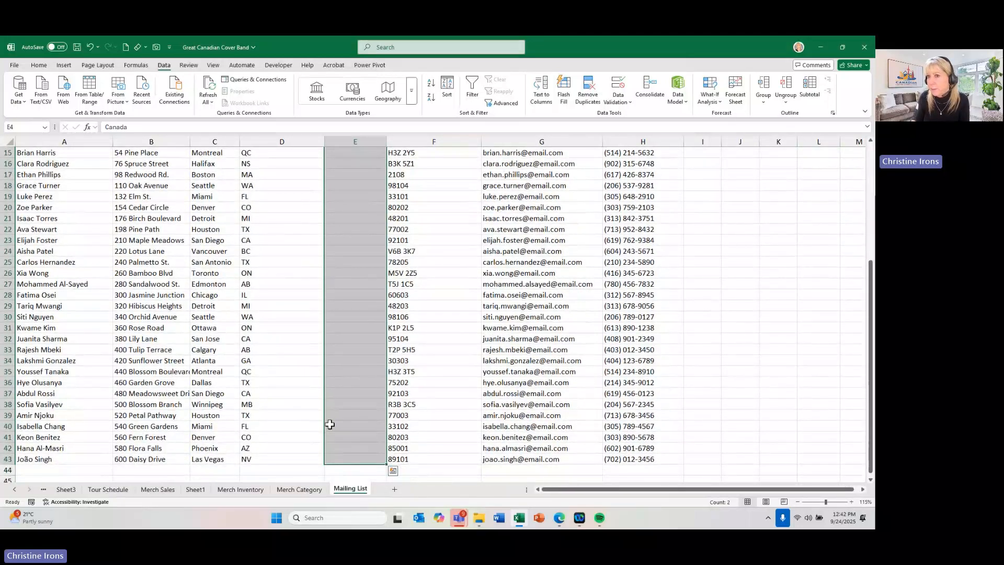
{"action": "left_click", "coordinate": [617, 89]}
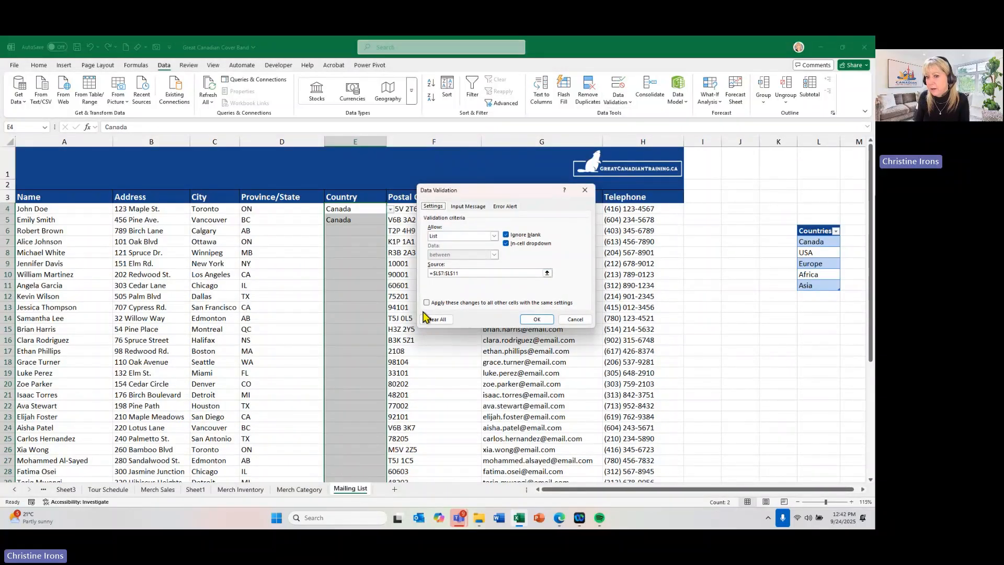
{"action": "left_click", "coordinate": [426, 318]}
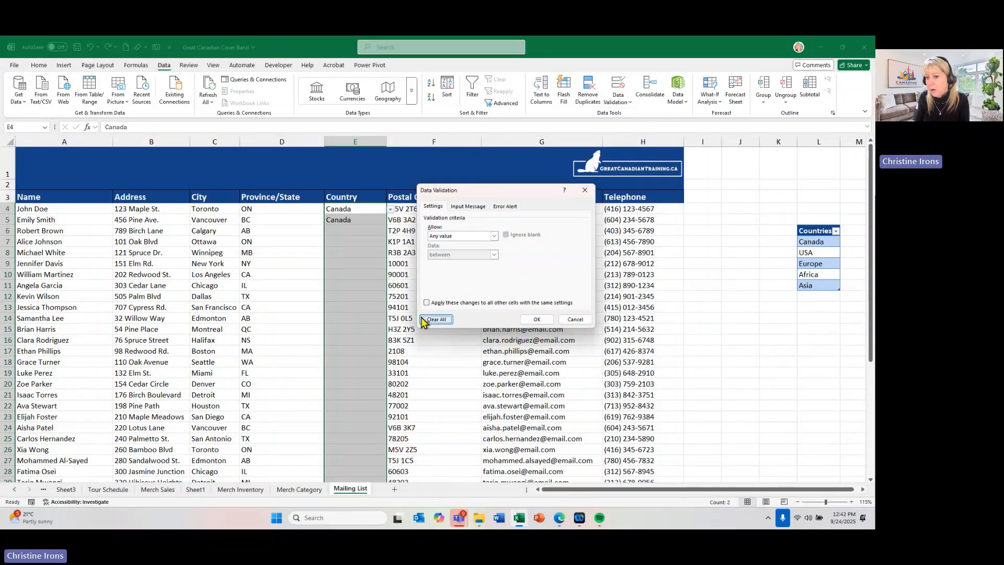
{"action": "left_click", "coordinate": [536, 320]}
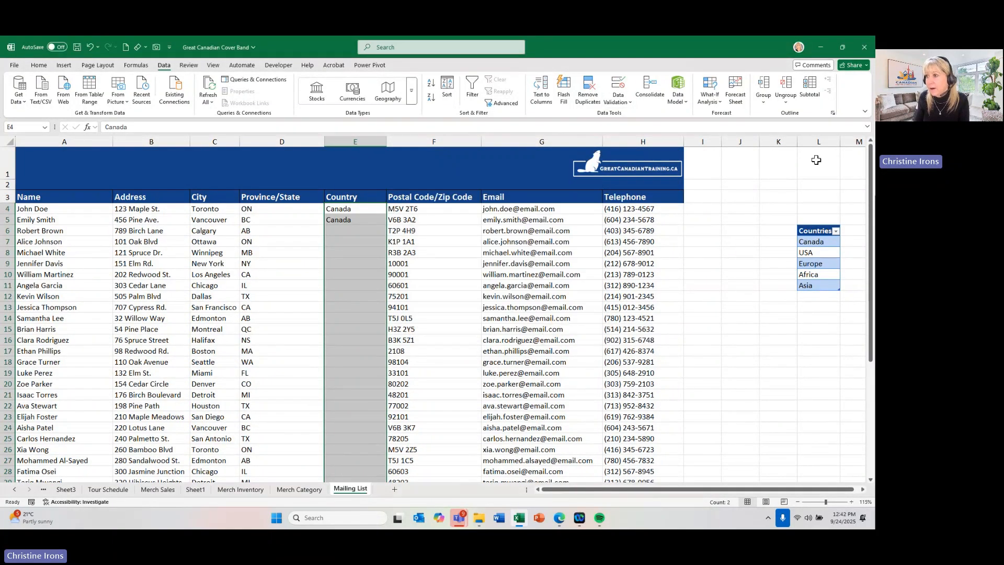
- Delete column L, which holds the Countries table, from the Mailing List sheet
{"action": "left_click", "coordinate": [821, 142]}
{"action": "right_click", "coordinate": [821, 141]}
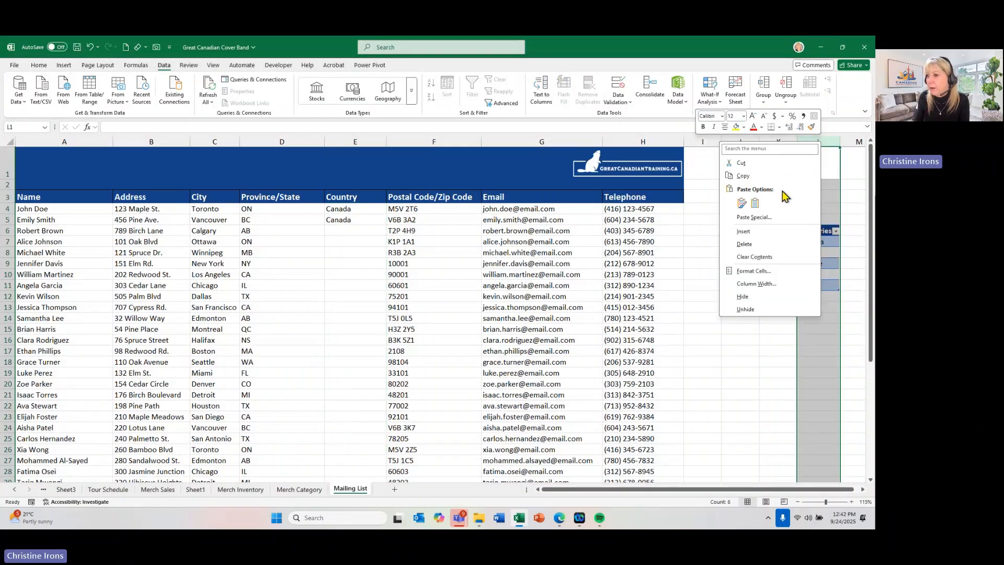
{"action": "left_click", "coordinate": [732, 247]}
{"action": "left_click", "coordinate": [726, 274]}
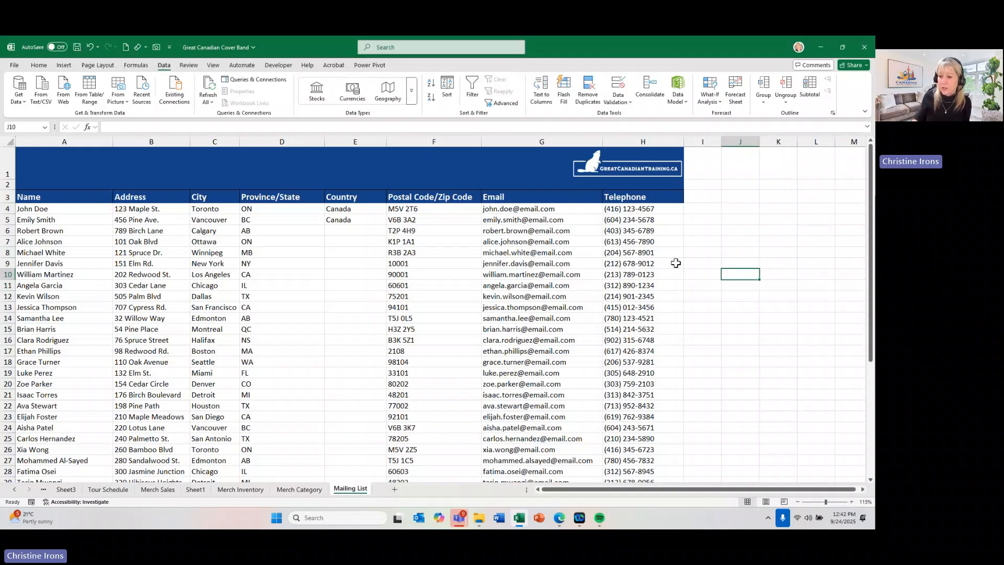
- Add a new worksheet after Mailing List and name it Lists
{"action": "left_click", "coordinate": [394, 489]}
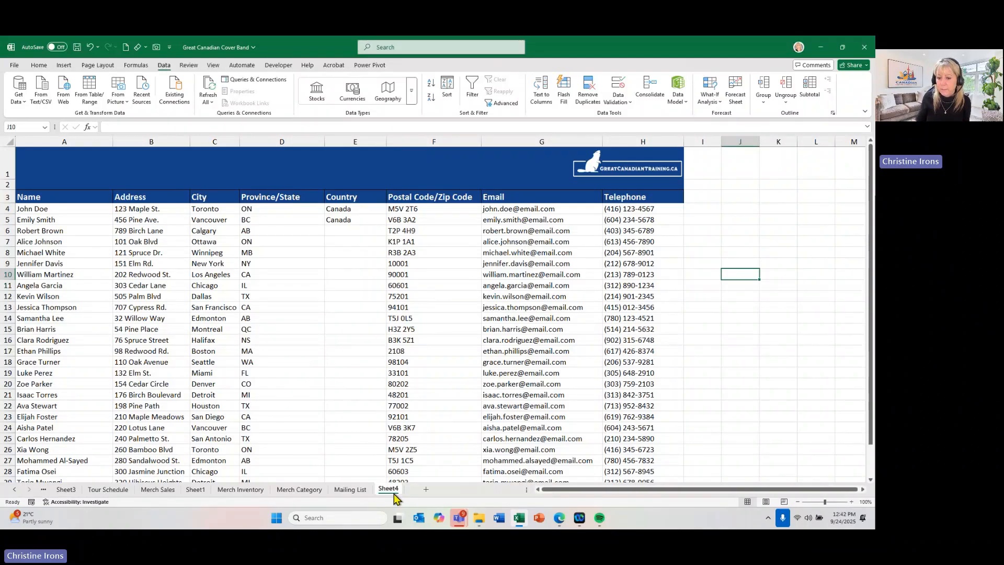
{"action": "double_click", "coordinate": [387, 489]}
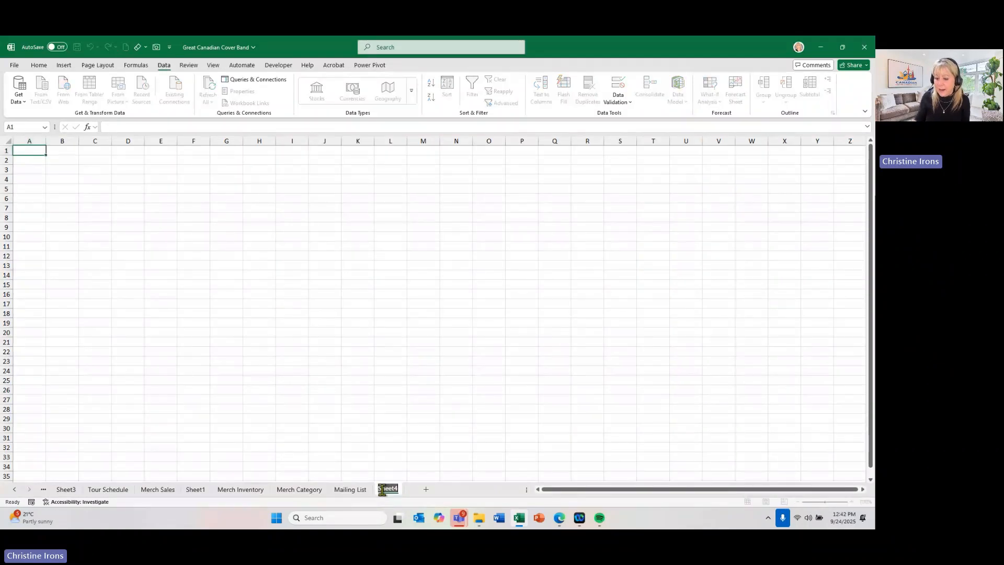
{"action": "type", "text": "Lists"}
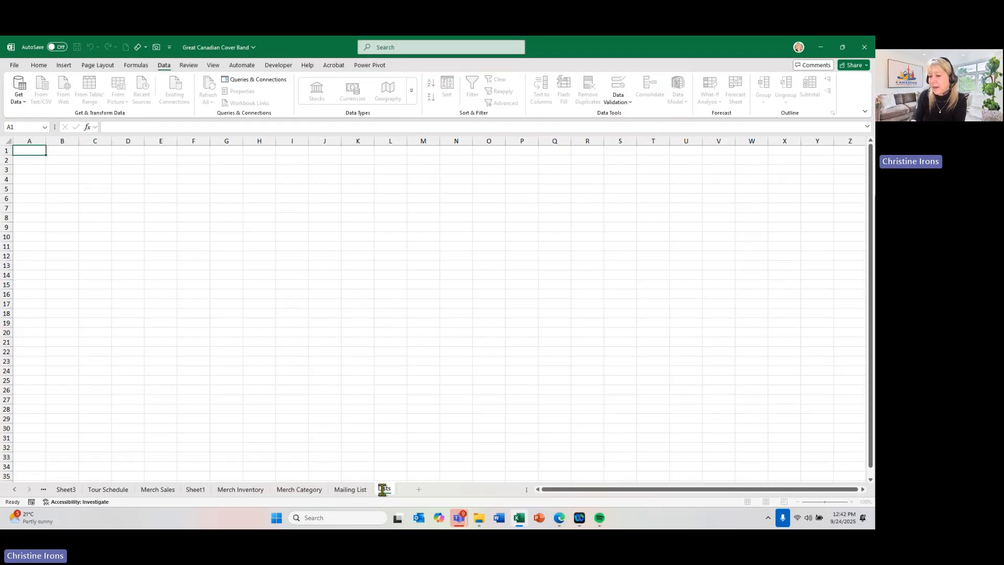
{"action": "key", "text": "Return"}
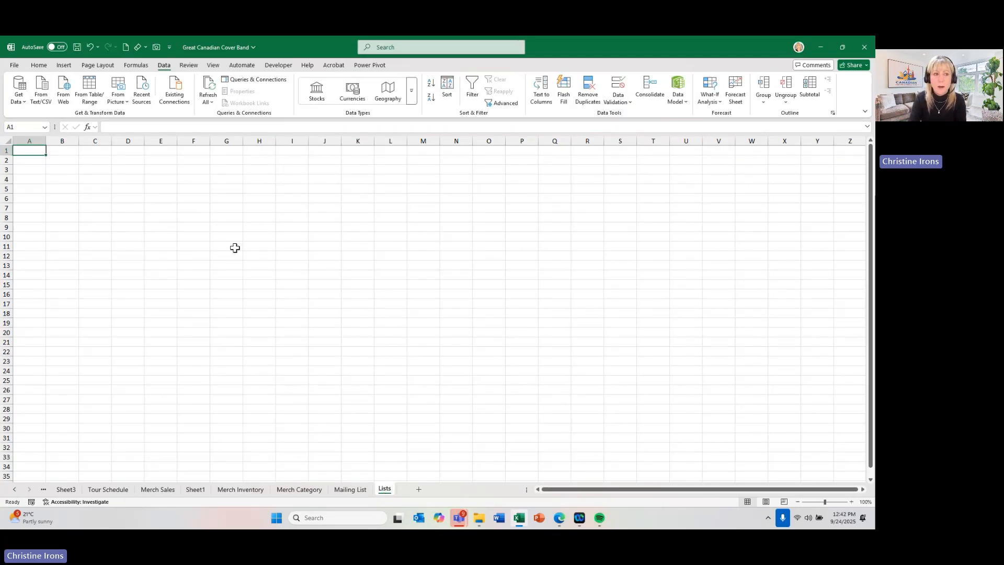
- Enter the heading Countries in A1 of the Lists sheet, with Canada and USA below it in A2 and A3
{"action": "type", "text": "Countries"}
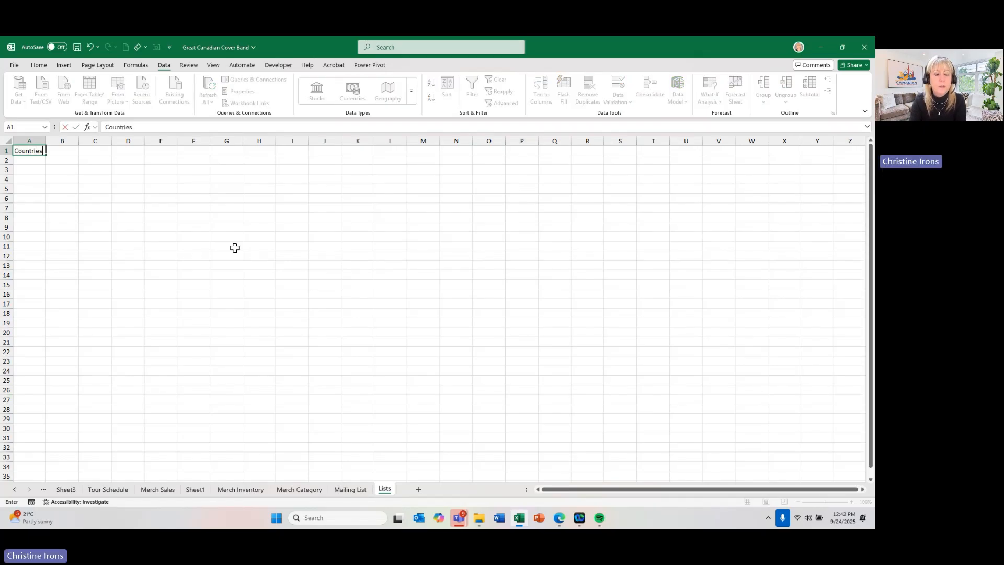
{"action": "key", "text": "Return"}
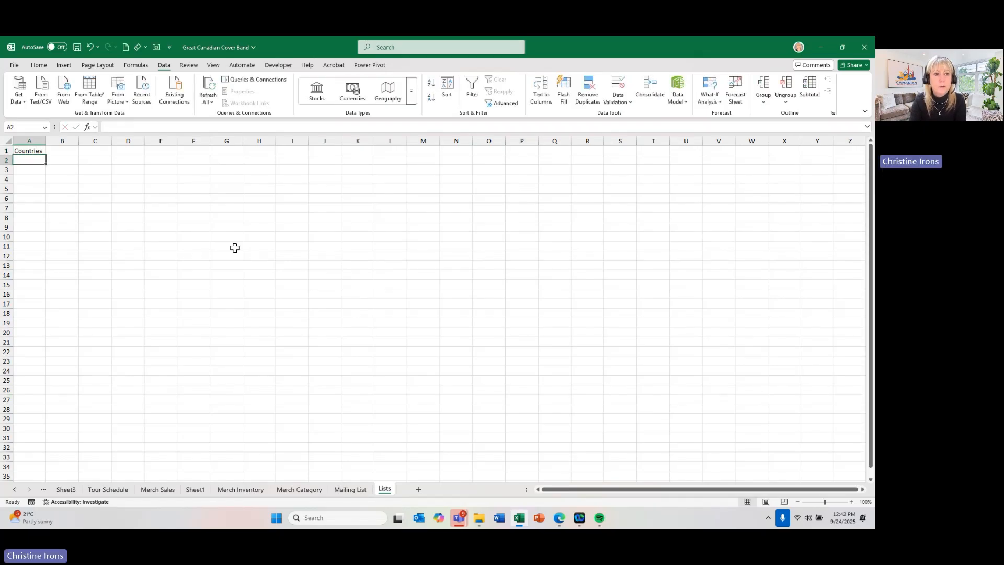
{"action": "type", "text": "Canada"}
{"action": "key", "text": "Return"}
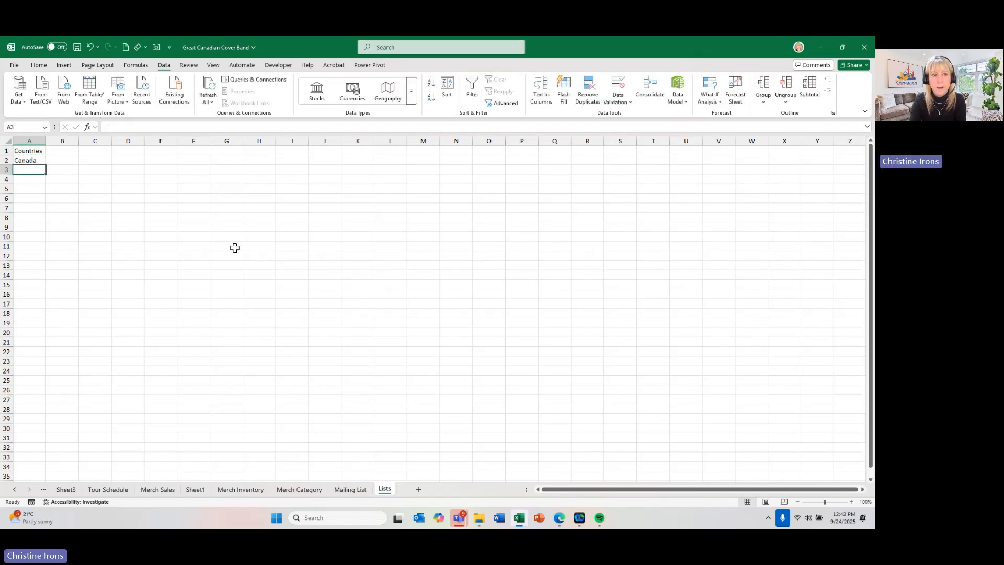
{"action": "type", "text": "USA"}
{"action": "key", "text": "Return"}
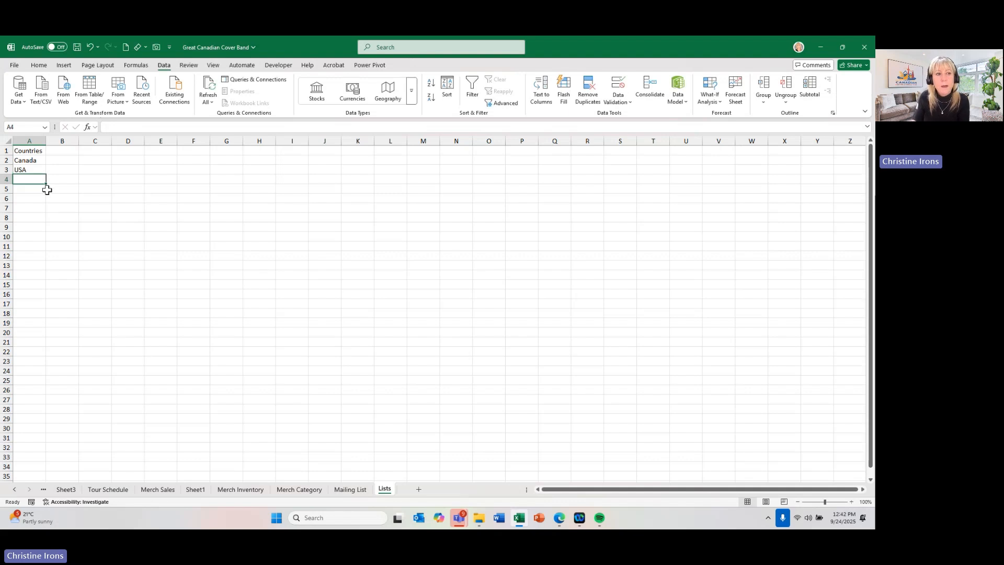
- Make the Countries heading in cell A1 bold
{"action": "left_click", "coordinate": [32, 151]}
{"action": "key", "text": "ctrl+b"}
{"action": "left_click", "coordinate": [92, 170]}
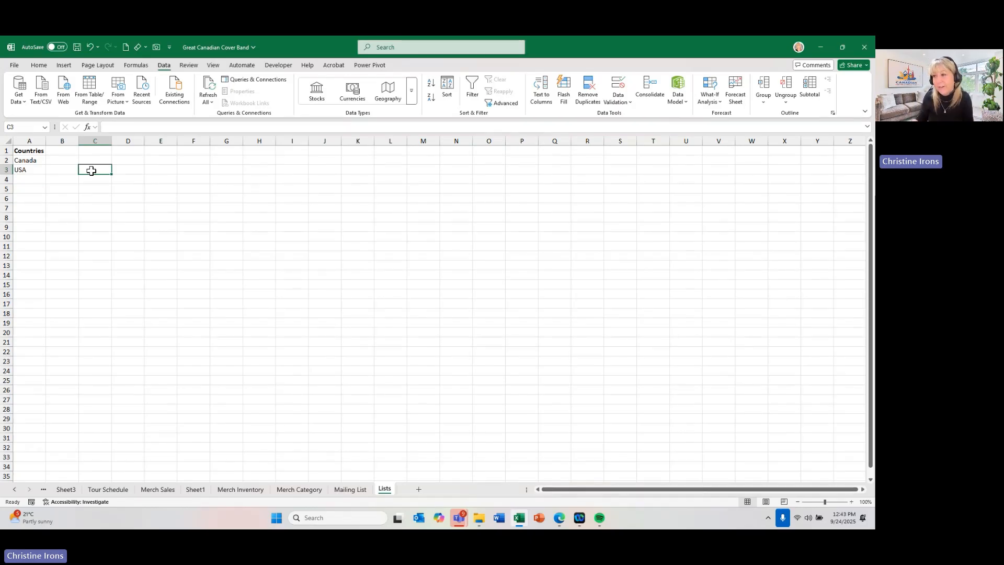
- Convert the country list in A1:A3 into a table with headers
{"action": "left_click", "coordinate": [33, 163]}
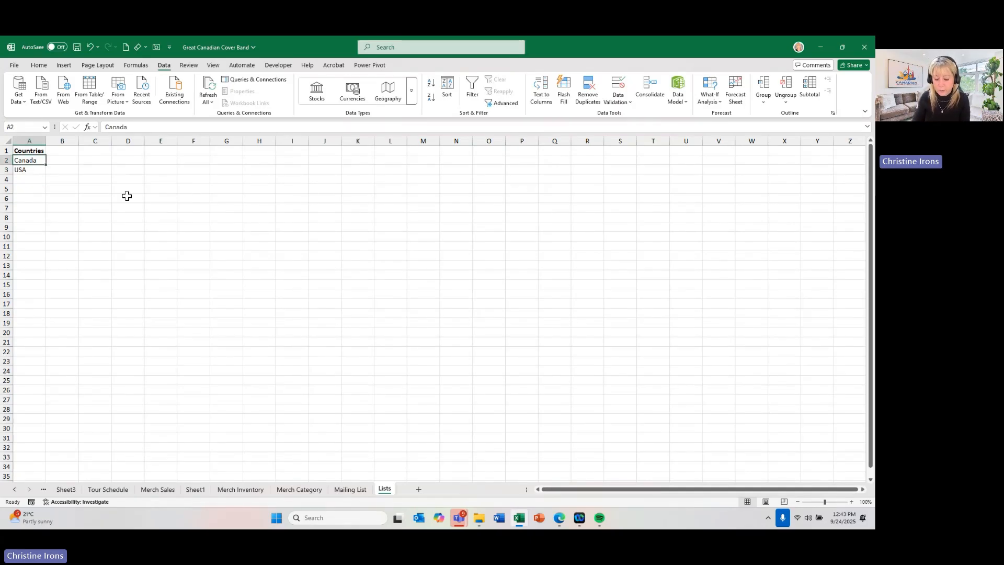
{"action": "key", "text": "ctrl+t"}
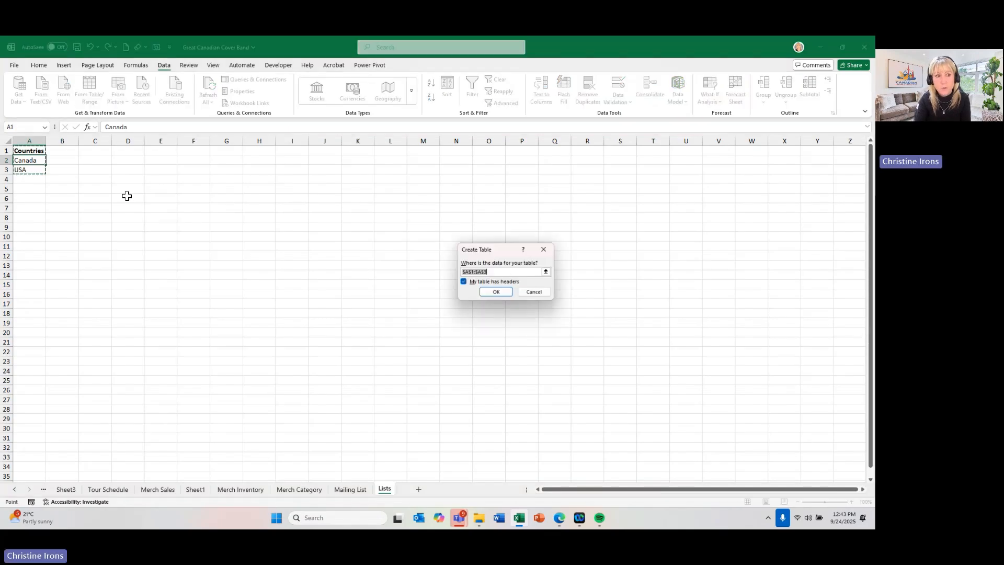
{"action": "left_click", "coordinate": [494, 292]}
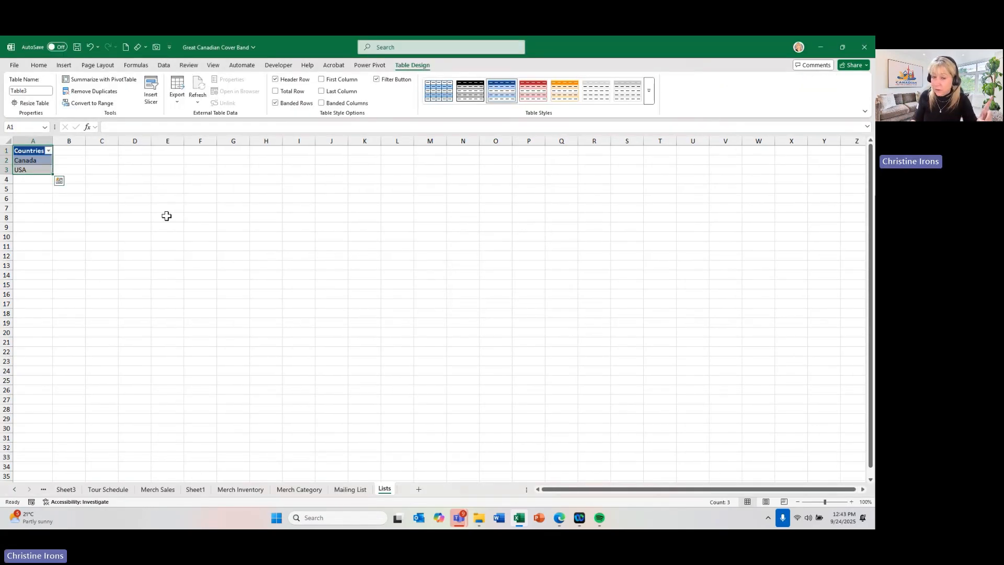
- Apply list validation to the Country cells E4:E43 on the Mailing List sheet, using =Lists!$A$2:$A$3 as the source
{"action": "left_click", "coordinate": [349, 489]}
{"action": "left_click_drag", "start_coordinate": [367, 211], "coordinate": [366, 457]}
{"action": "scroll", "coordinate": [351, 222], "scroll_direction": "up", "scroll_amount": 5}
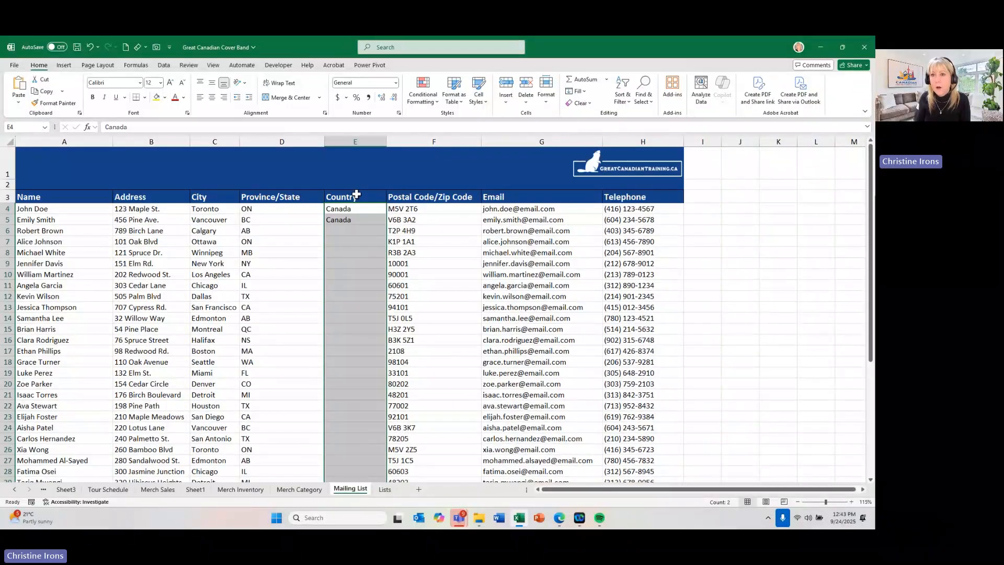
{"action": "left_click", "coordinate": [165, 67]}
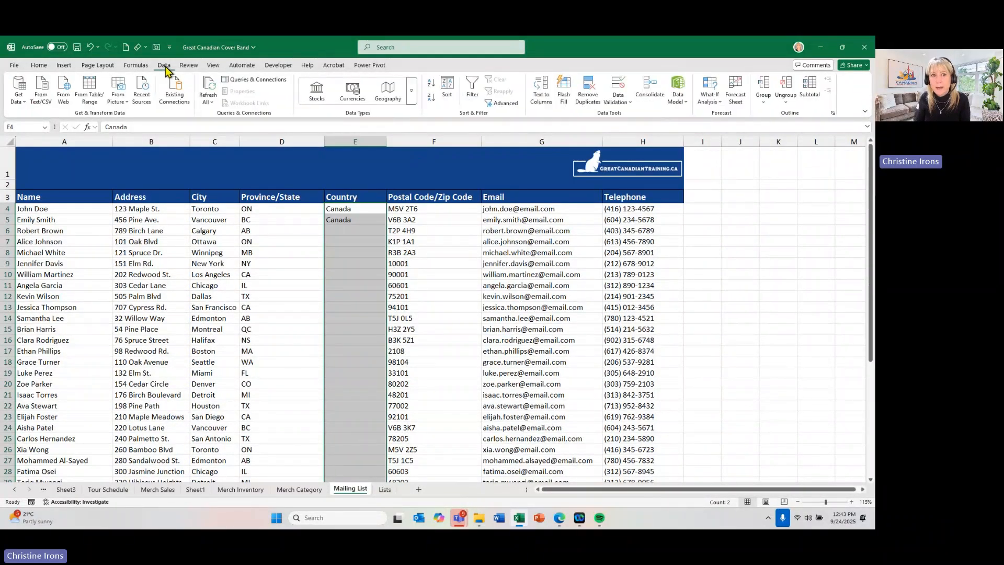
{"action": "left_click", "coordinate": [615, 84]}
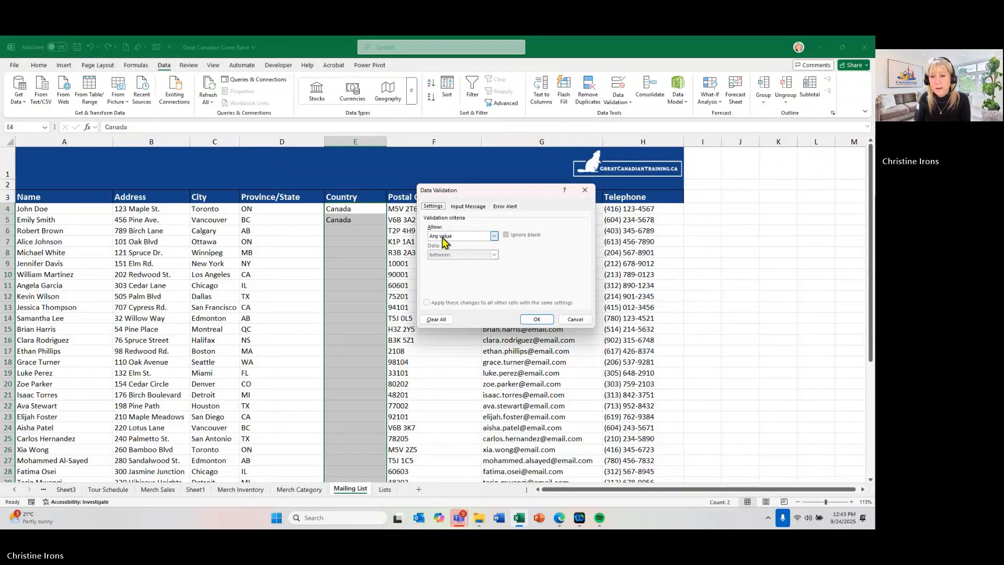
{"action": "left_click", "coordinate": [443, 238]}
{"action": "left_click", "coordinate": [442, 264]}
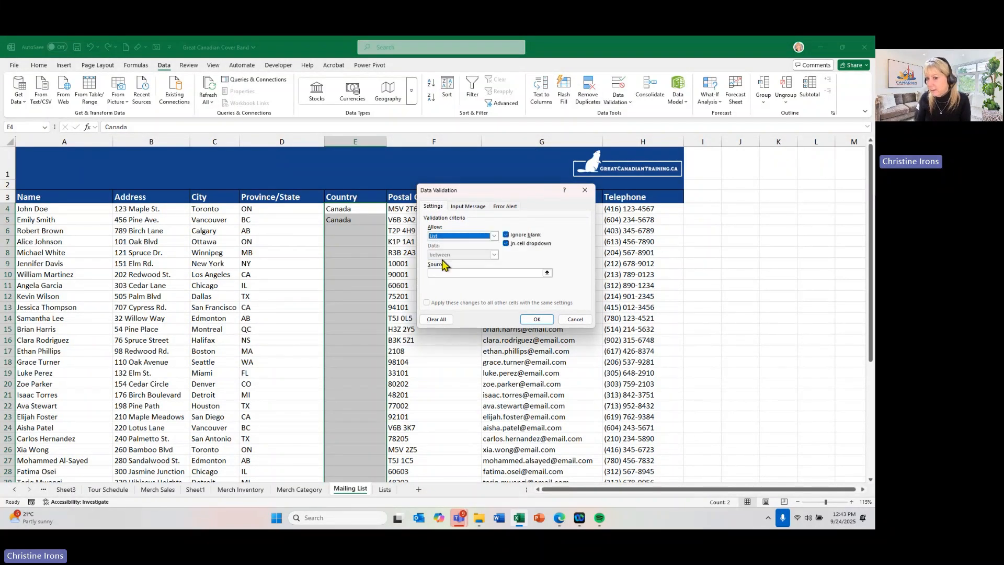
{"action": "left_click", "coordinate": [442, 270]}
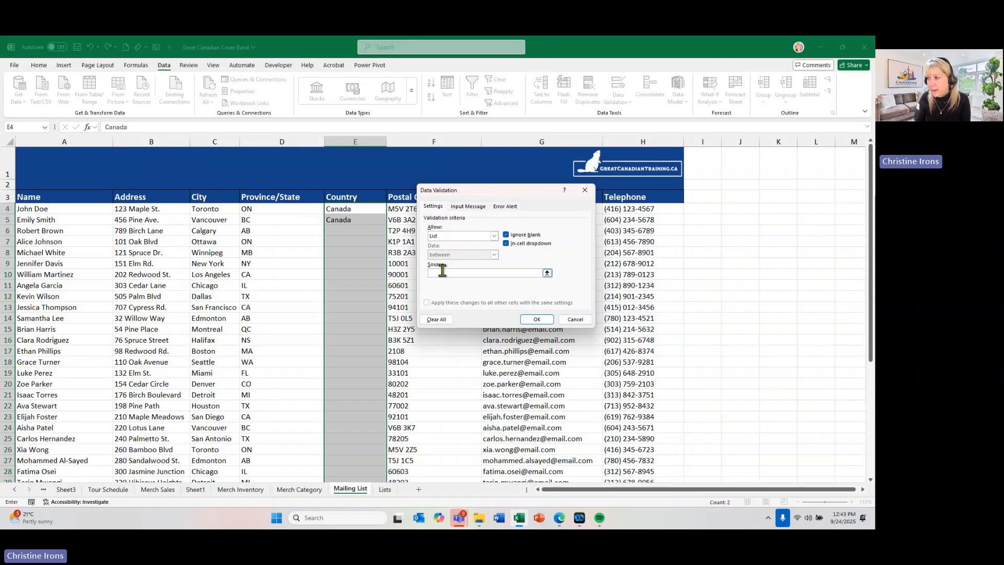
{"action": "left_click", "coordinate": [386, 489]}
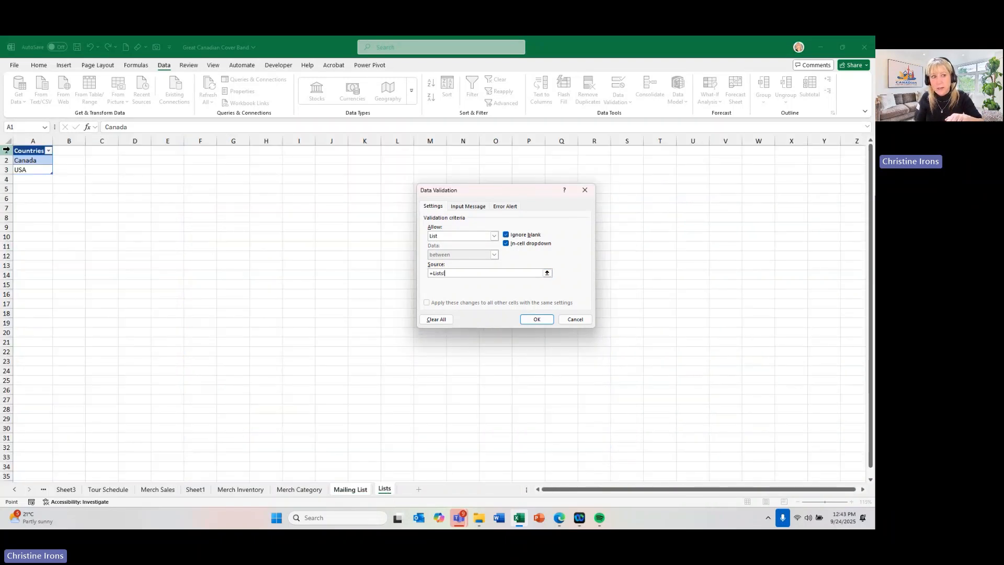
{"action": "left_click_drag", "start_coordinate": [26, 161], "coordinate": [24, 171]}
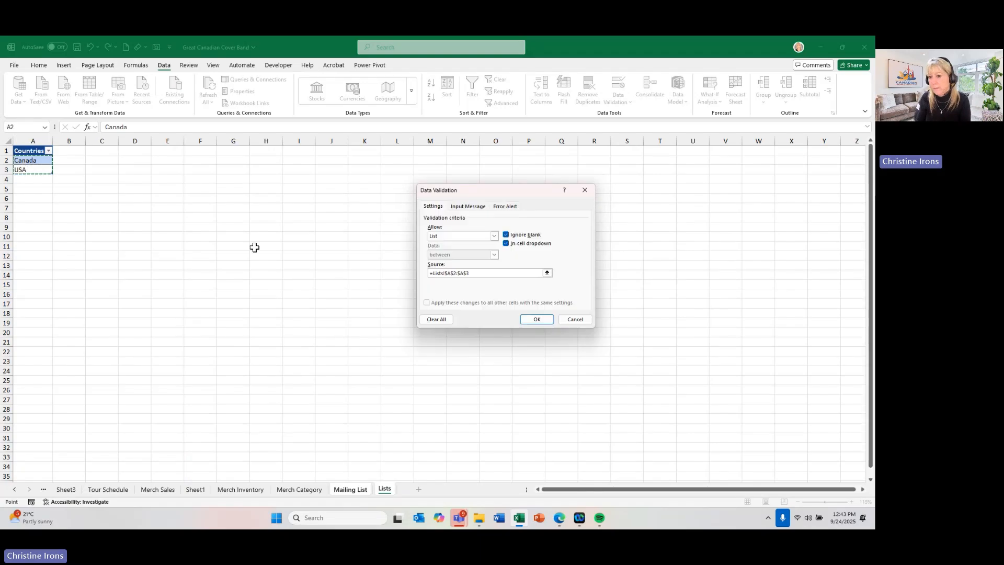
{"action": "left_click", "coordinate": [546, 320]}
{"action": "left_click", "coordinate": [338, 209]}
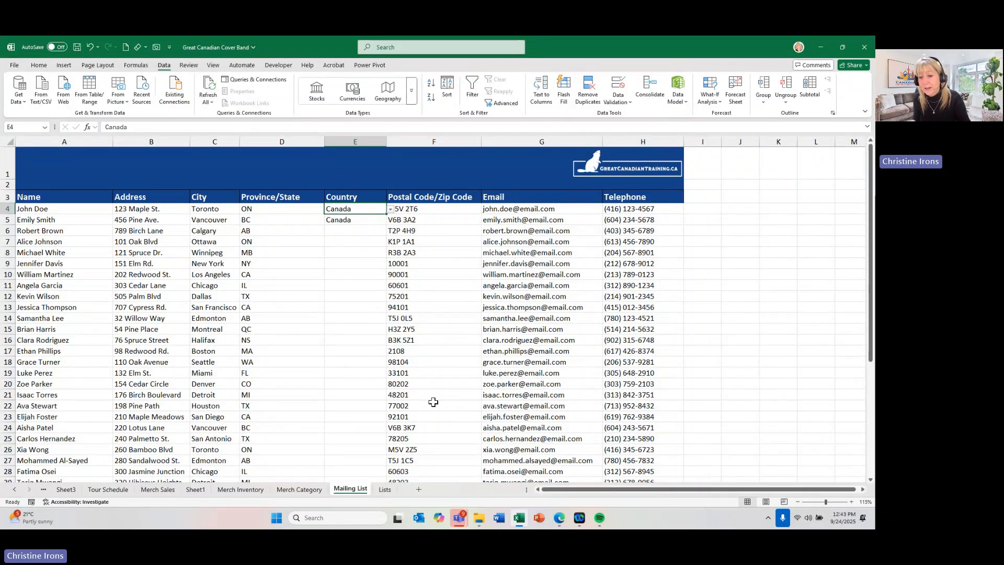
- Add Asia in cell A4 of the Lists sheet, directly below the last entry of the Countries table
{"action": "left_click", "coordinate": [385, 490]}
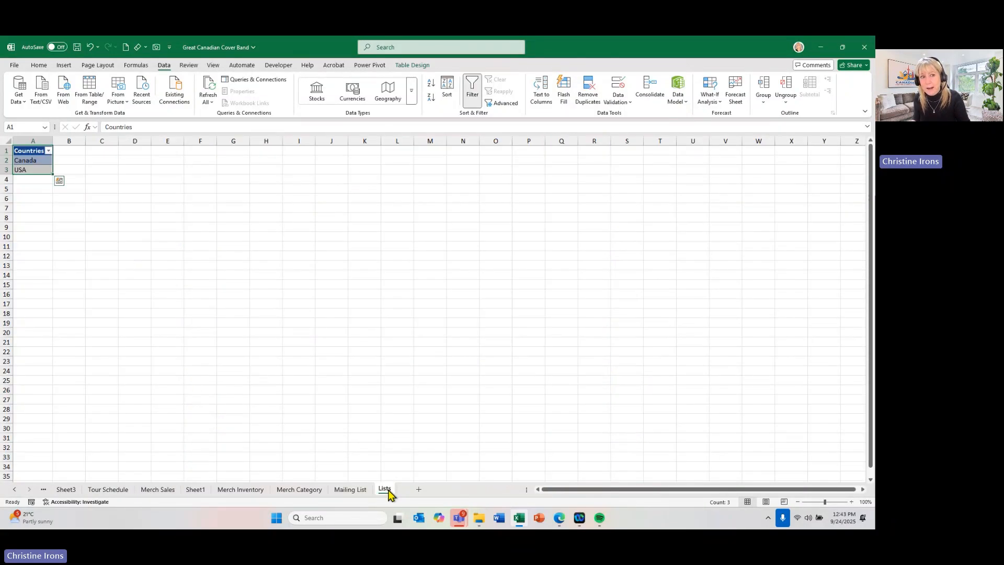
{"action": "left_click", "coordinate": [36, 181]}
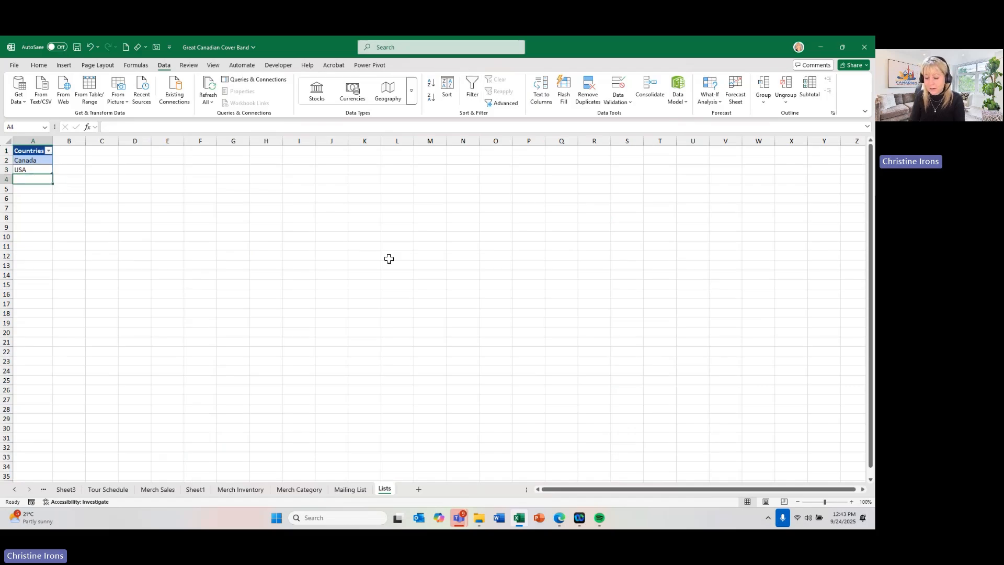
{"action": "type", "text": "Asia"}
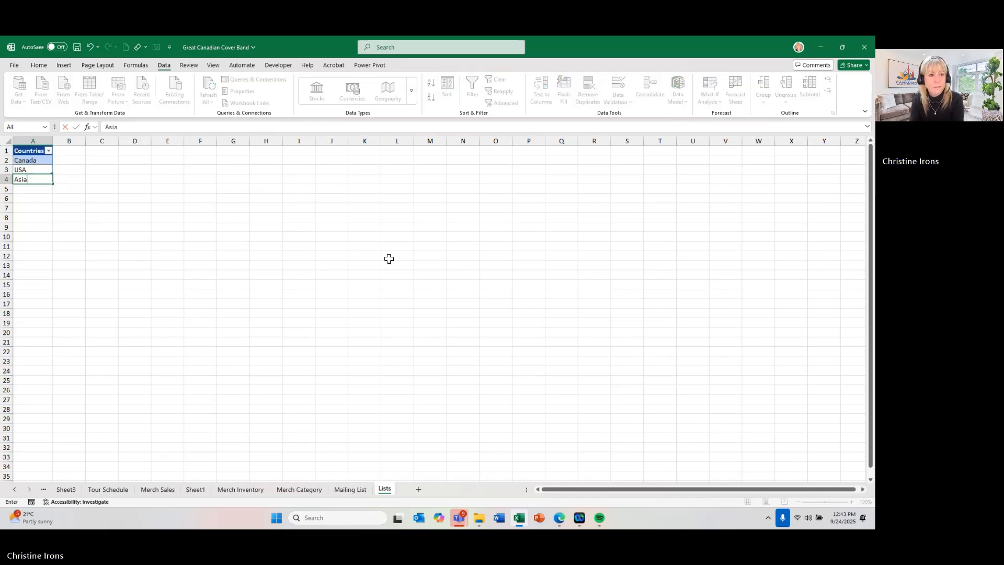
{"action": "key", "text": "Return"}
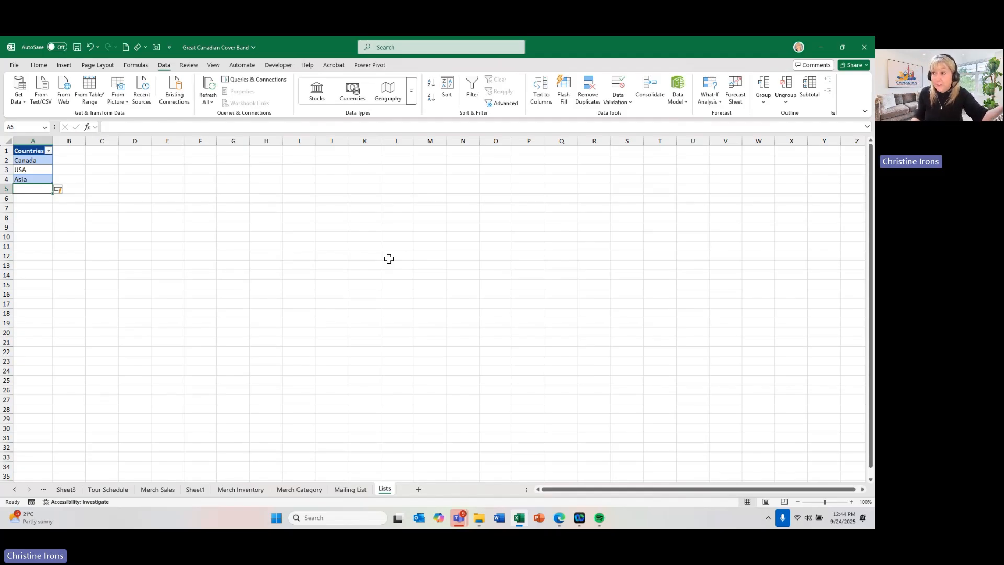
- Check the options in cell E4's Country drop-down on the Mailing List sheet and return to the Lists sheet
{"action": "left_click", "coordinate": [350, 490]}
{"action": "left_click", "coordinate": [390, 209]}
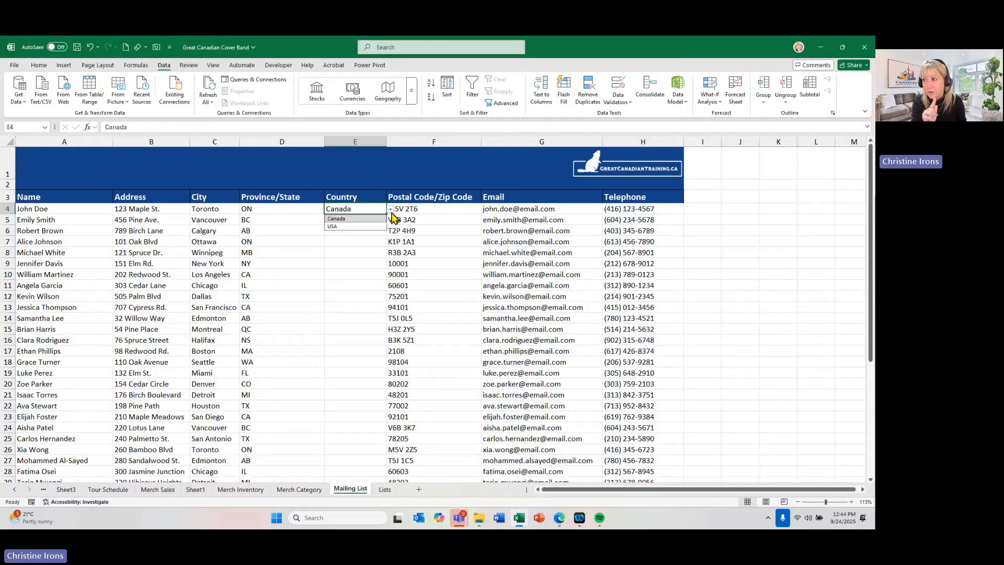
{"action": "left_click", "coordinate": [422, 241]}
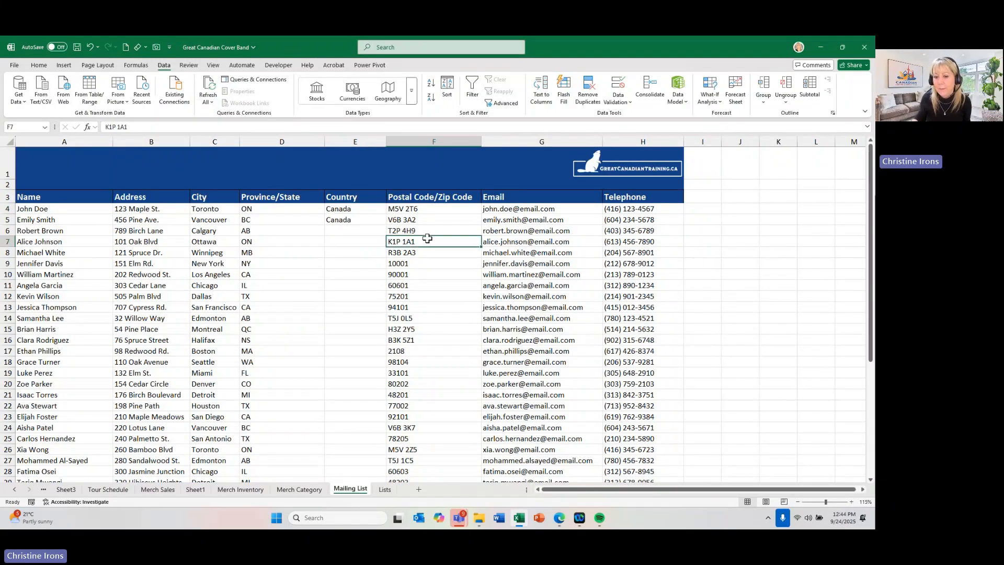
{"action": "left_click", "coordinate": [385, 488]}
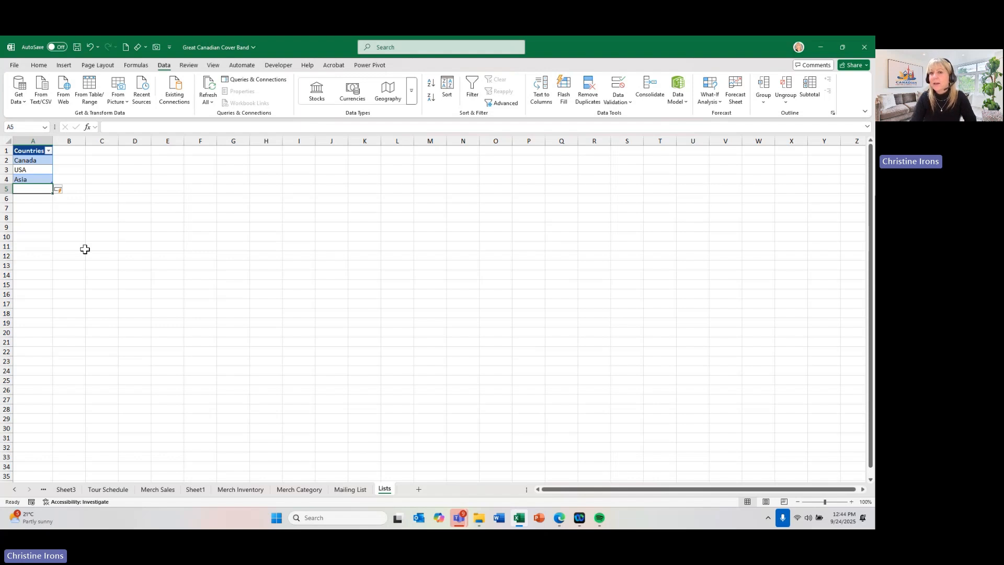
{"action": "left_click_drag", "start_coordinate": [172, 195], "coordinate": [180, 307]}
{"action": "left_click_drag", "start_coordinate": [200, 217], "coordinate": [560, 226]}
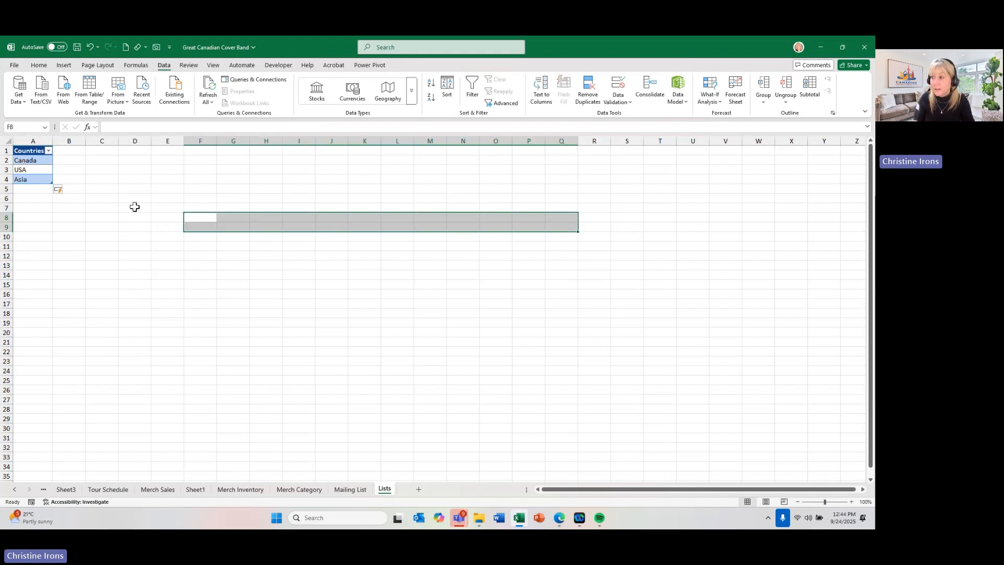
{"action": "left_click_drag", "start_coordinate": [134, 206], "coordinate": [124, 309]}
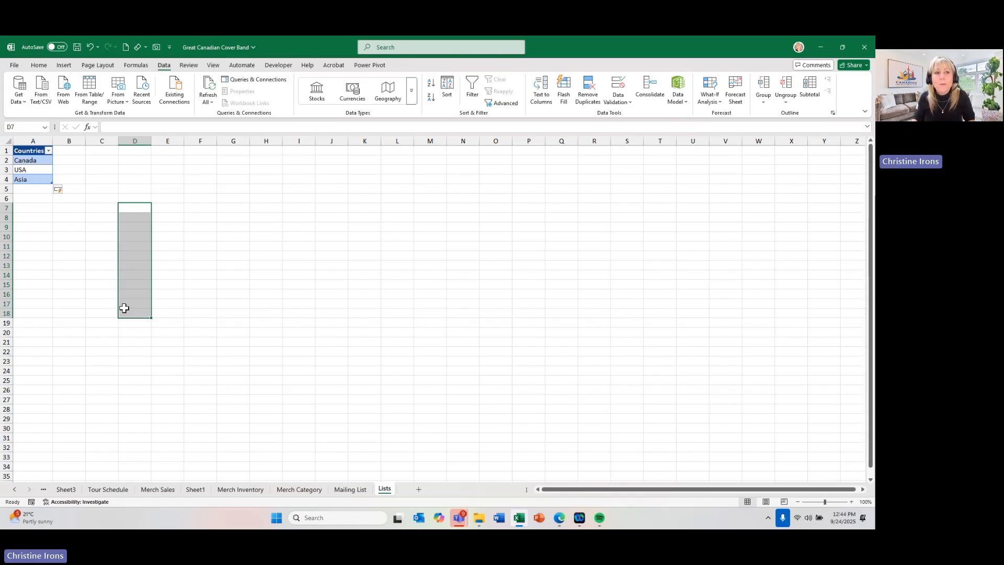
- Name the country entries in A2:A4 of the Lists sheet as the range Countries
{"action": "left_click_drag", "start_coordinate": [30, 158], "coordinate": [32, 178]}
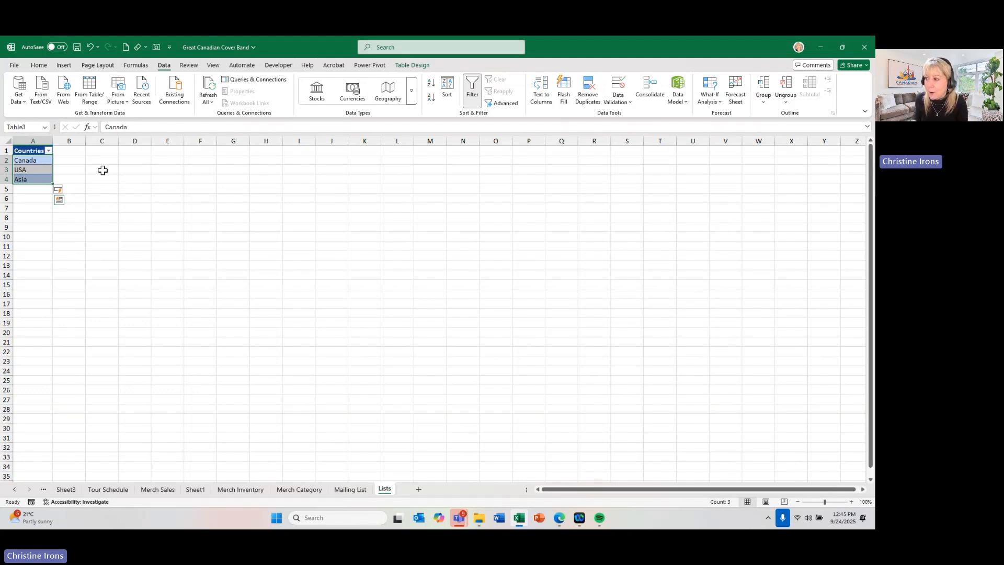
{"action": "left_click", "coordinate": [18, 126]}
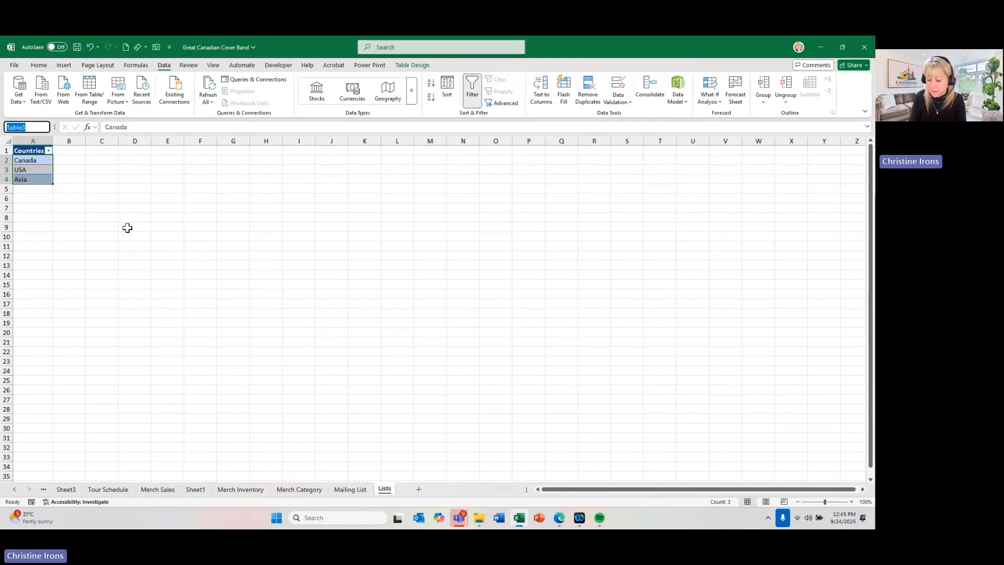
{"action": "type", "text": "Countries"}
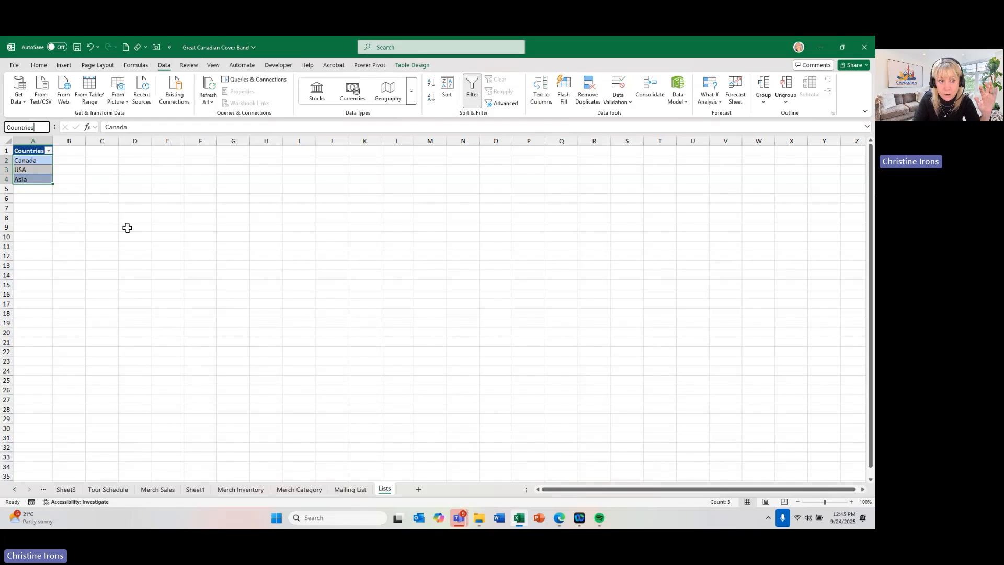
{"action": "key", "text": "Return"}
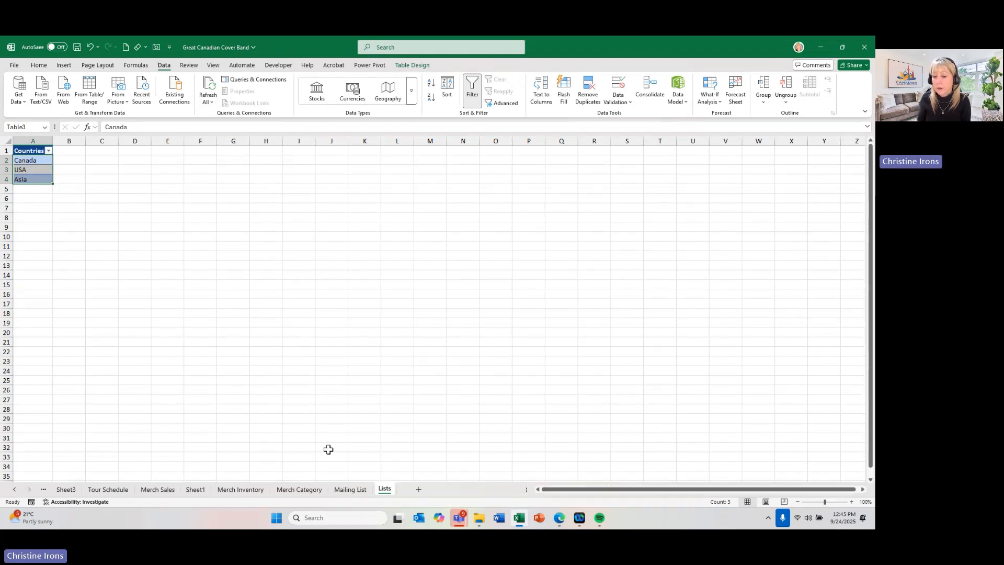
- Clear all data validation from the Country cells E4:E43 on the Mailing List sheet
{"action": "left_click", "coordinate": [348, 490]}
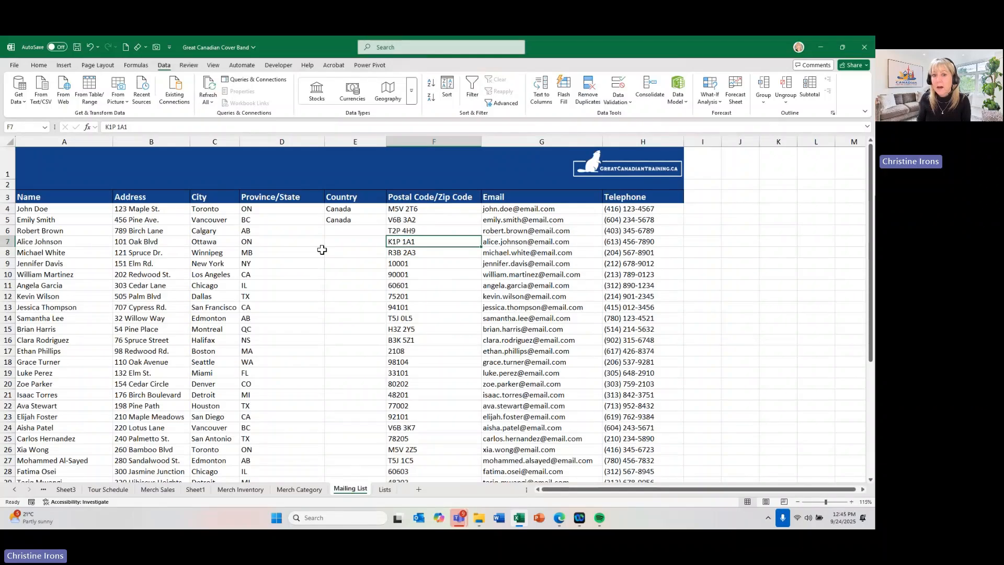
{"action": "left_click", "coordinate": [337, 210]}
{"action": "left_click_drag", "start_coordinate": [336, 210], "coordinate": [354, 460]}
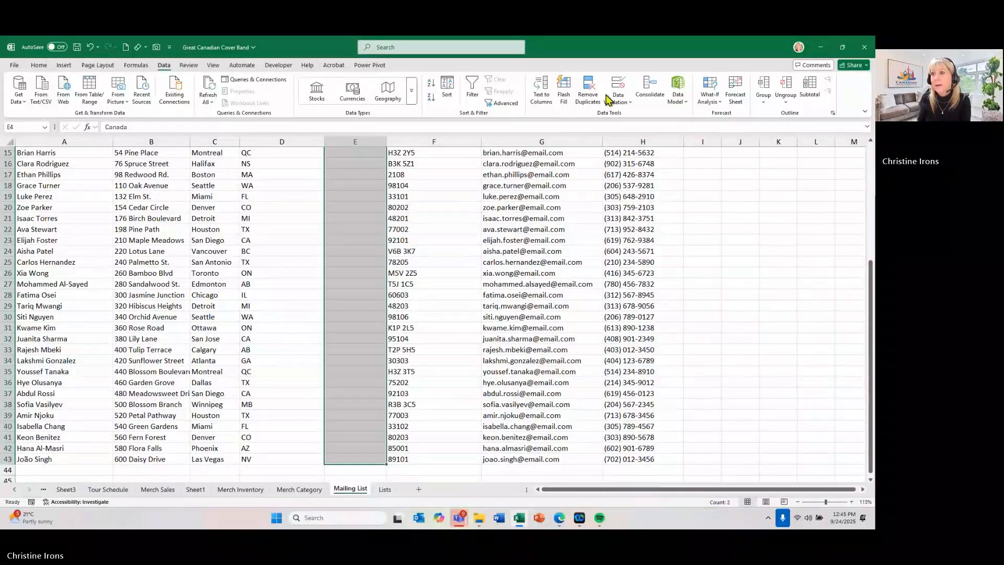
{"action": "left_click", "coordinate": [618, 84]}
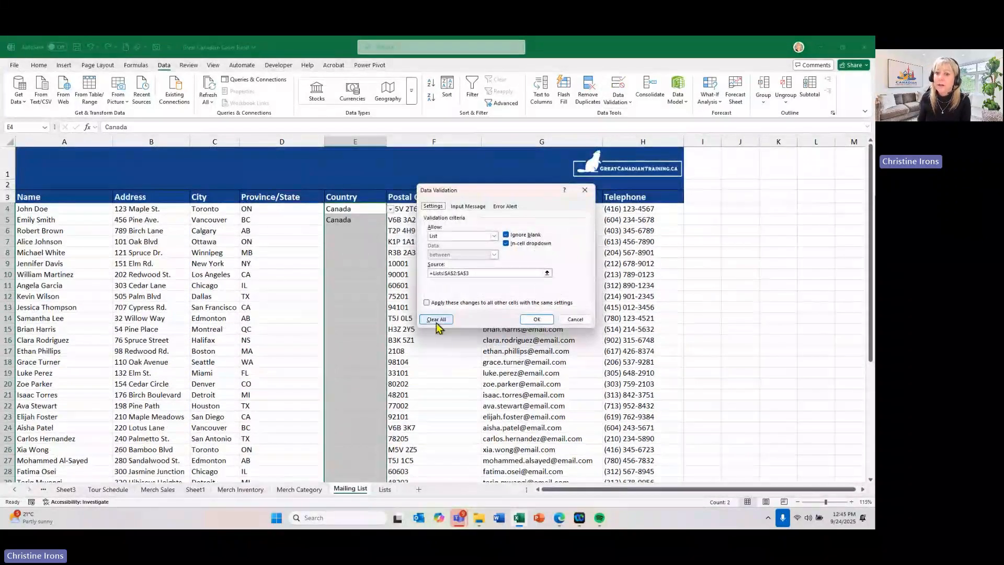
{"action": "left_click", "coordinate": [437, 318]}
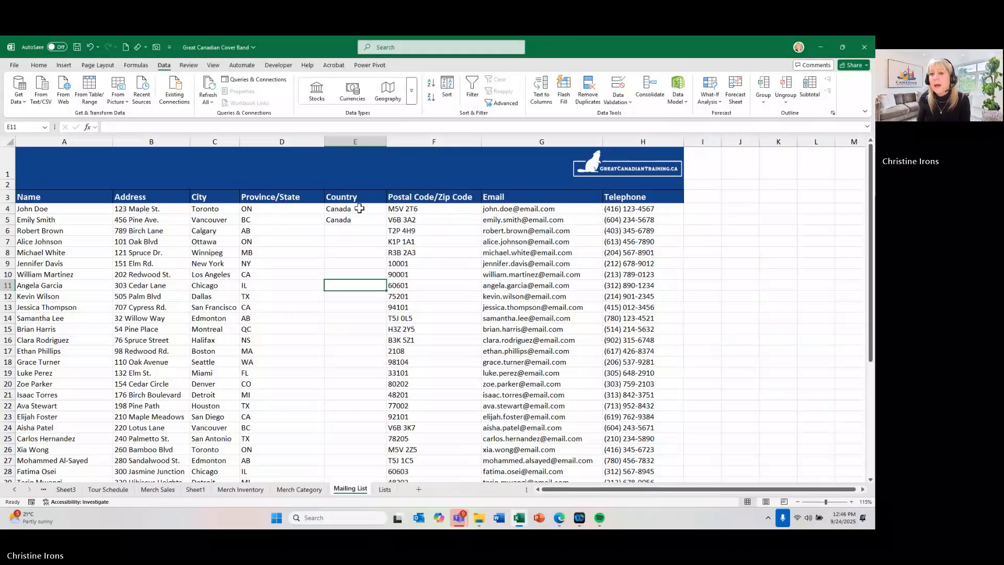
- Apply list validation to the Country cells E4:E43 on the Mailing List sheet, using the named range =Countries as the source
{"action": "left_click_drag", "start_coordinate": [359, 208], "coordinate": [347, 456]}
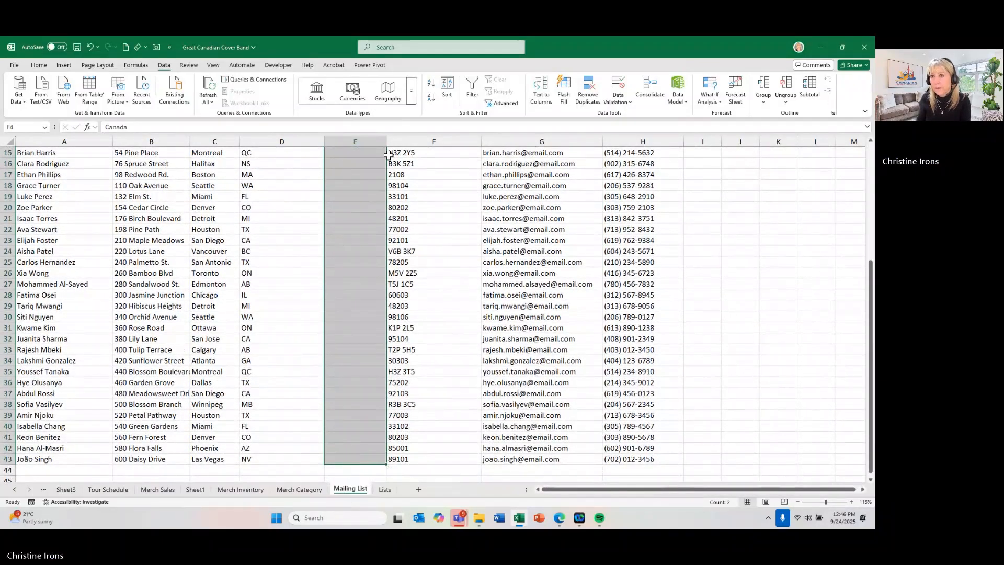
{"action": "left_click", "coordinate": [619, 89]}
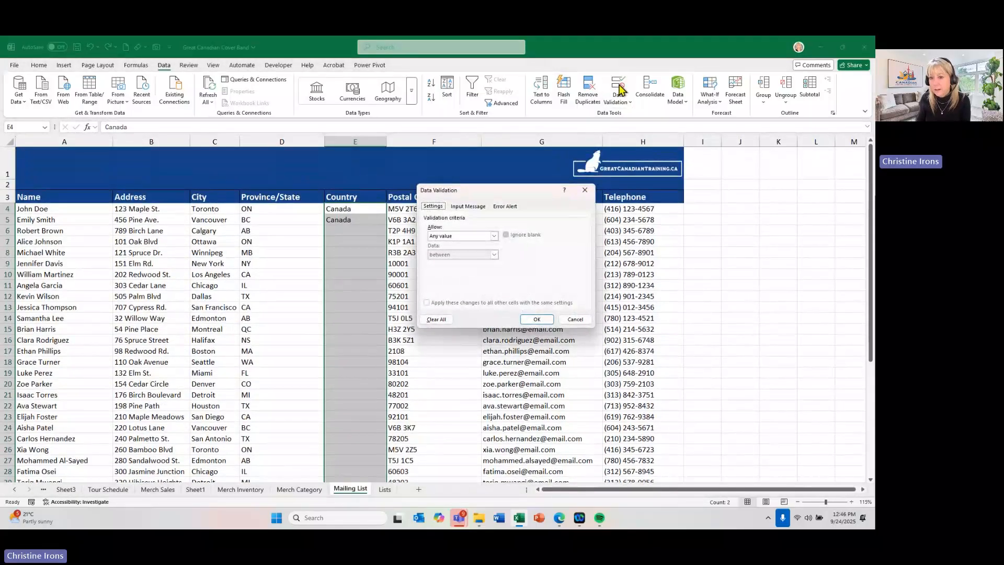
{"action": "left_click", "coordinate": [445, 236]}
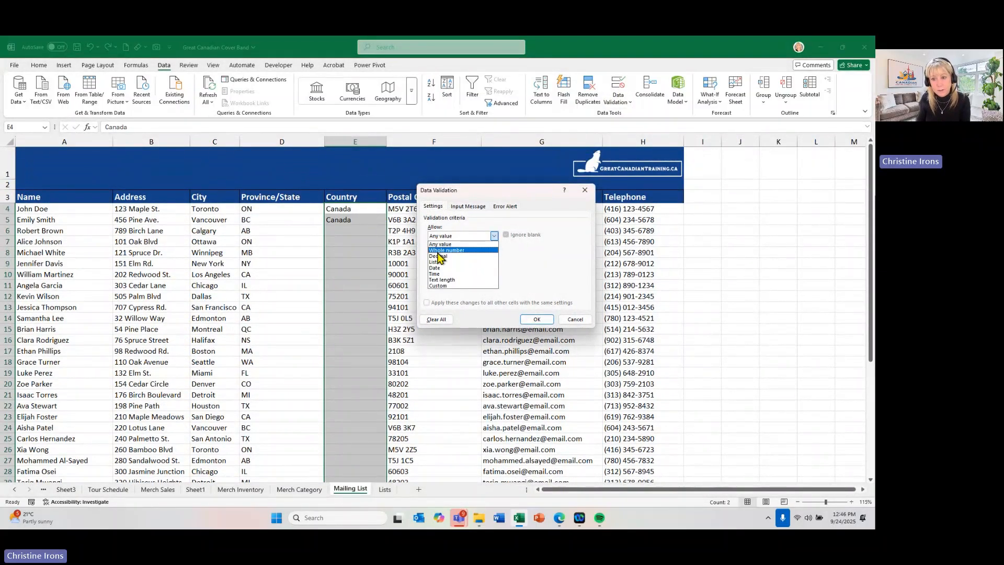
{"action": "left_click", "coordinate": [436, 261]}
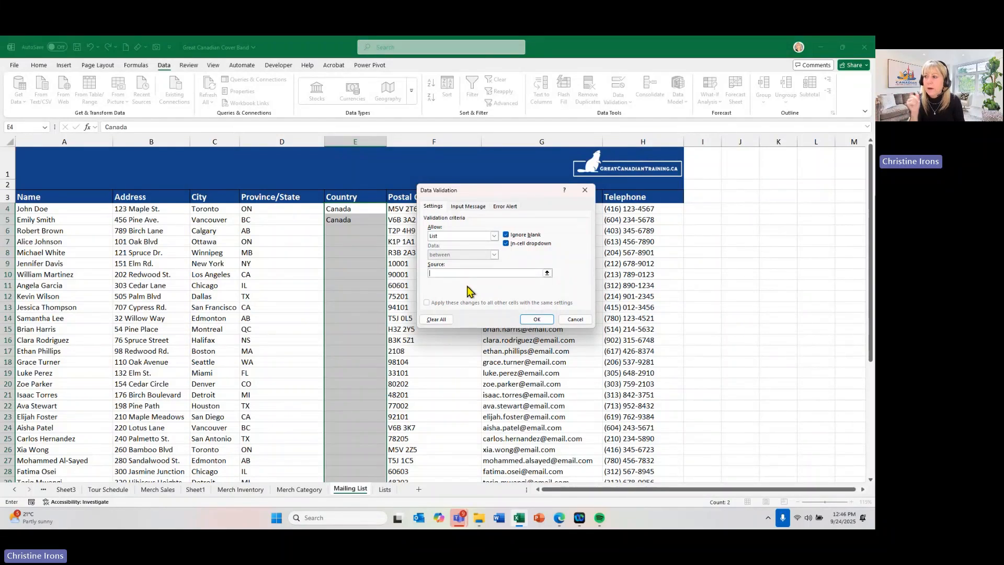
{"action": "type", "text": "="}
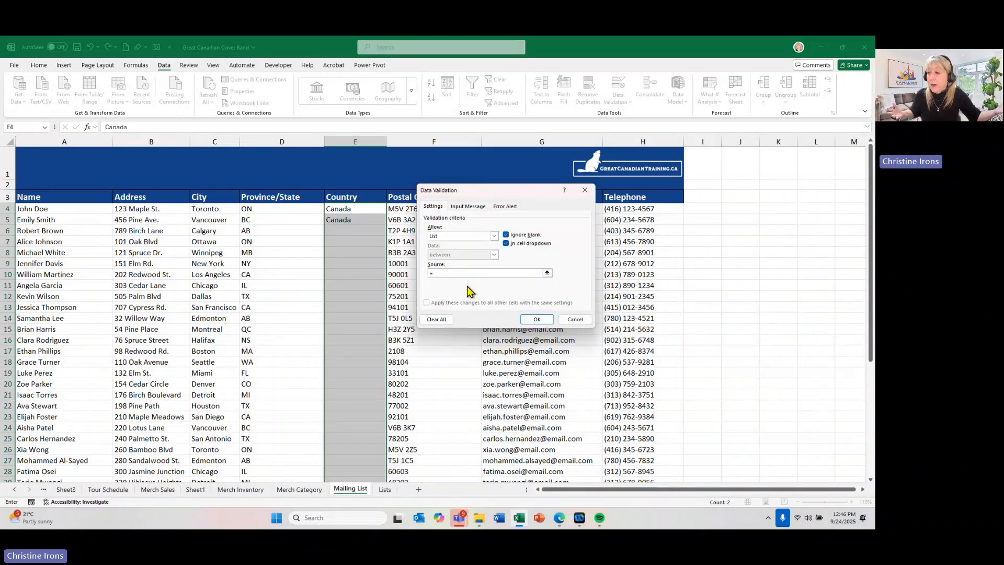
{"action": "type", "text": "ntries"}
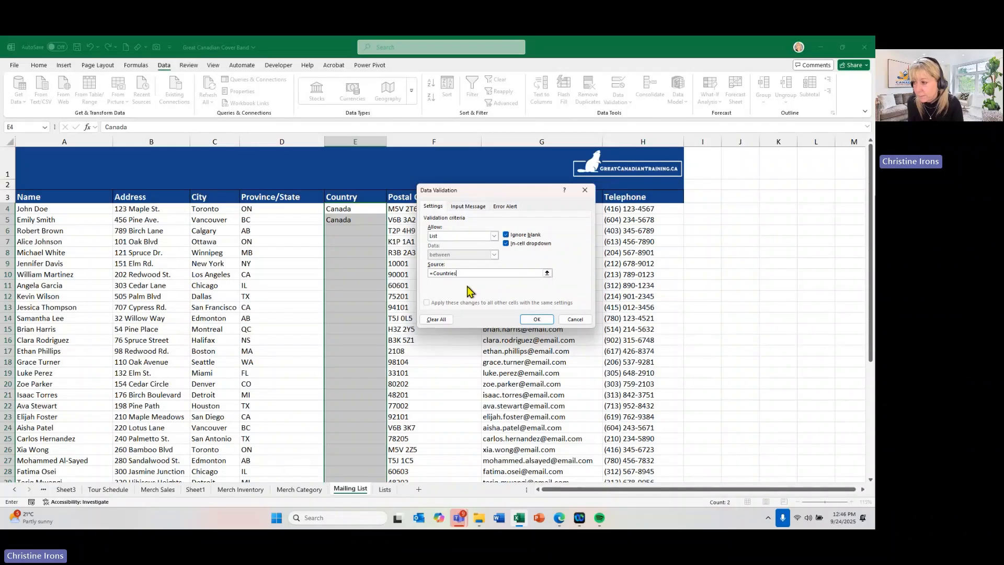
{"action": "left_click", "coordinate": [537, 320]}
- Check the options in the Country drop-down of cell E4 on the Mailing List sheet
{"action": "left_click", "coordinate": [360, 208]}
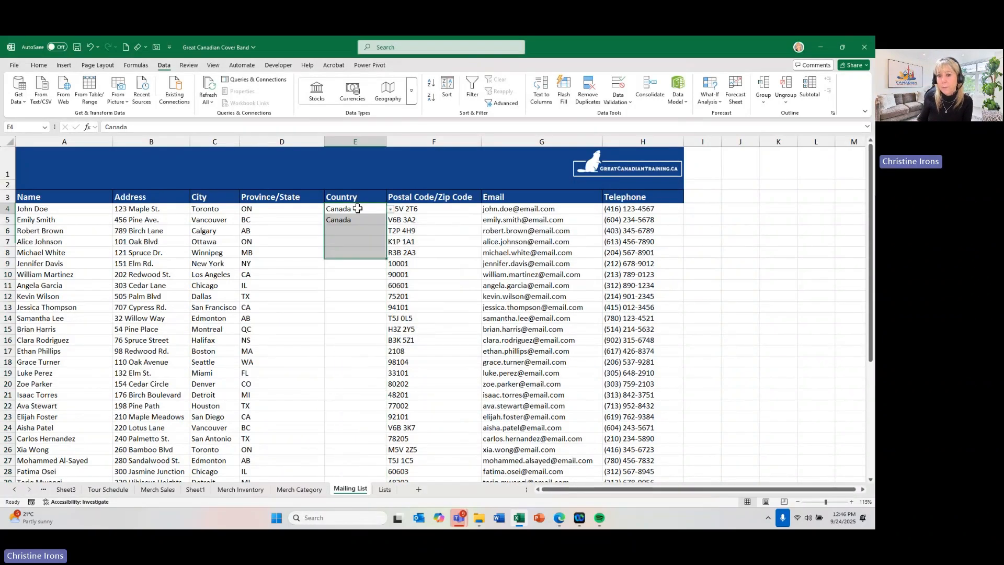
{"action": "left_click", "coordinate": [391, 209]}
{"action": "left_click", "coordinate": [390, 210]}
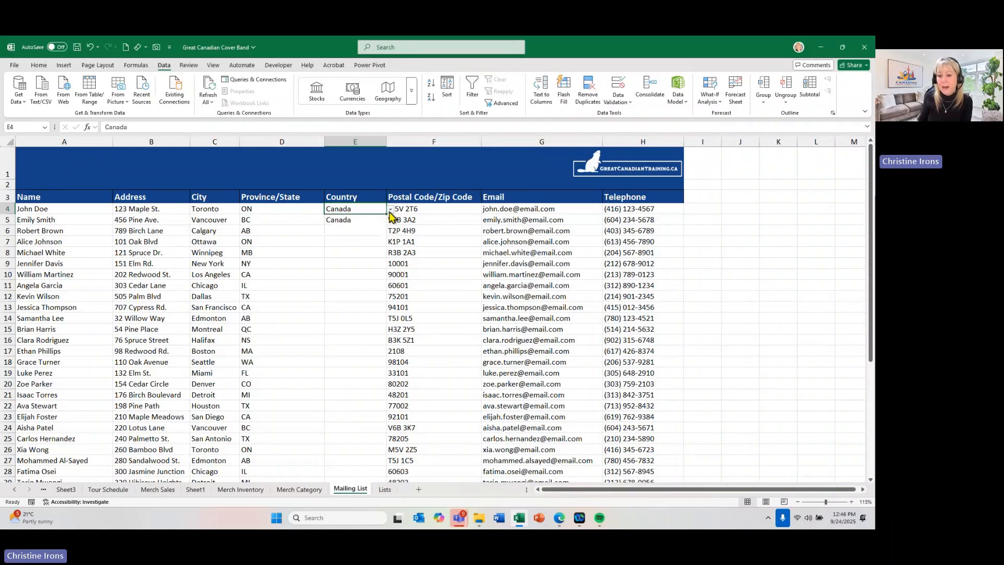
- Add Antarctica as a new entry in cell A5, directly below Asia in the Countries list on the Lists sheet
{"action": "left_click", "coordinate": [385, 490]}
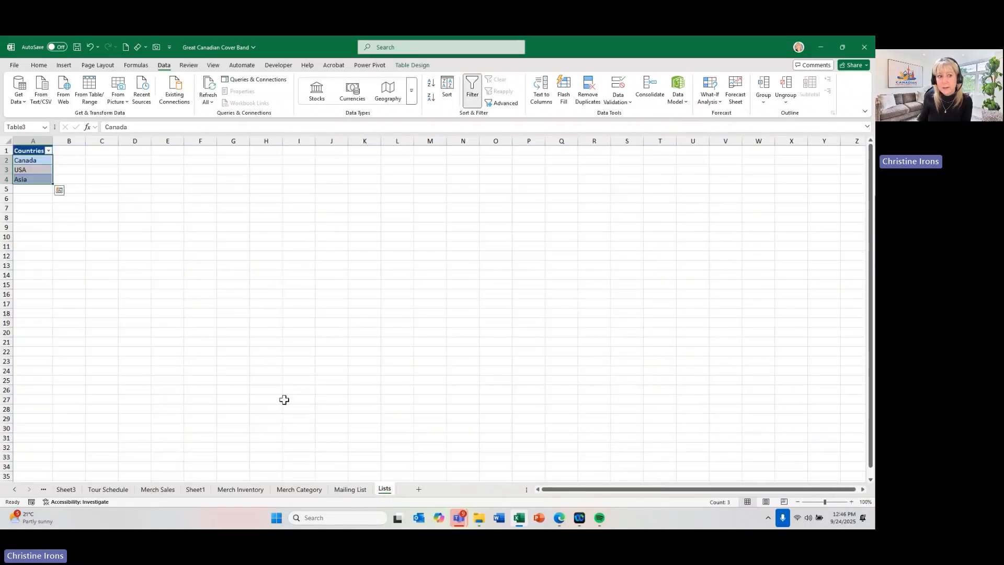
{"action": "left_click", "coordinate": [37, 189]}
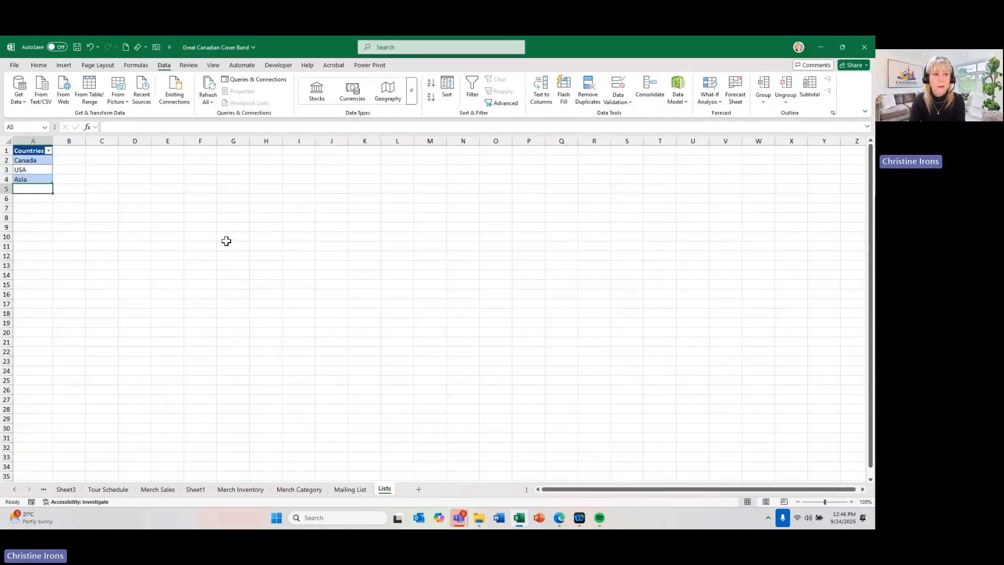
{"action": "type", "text": "Antar"}
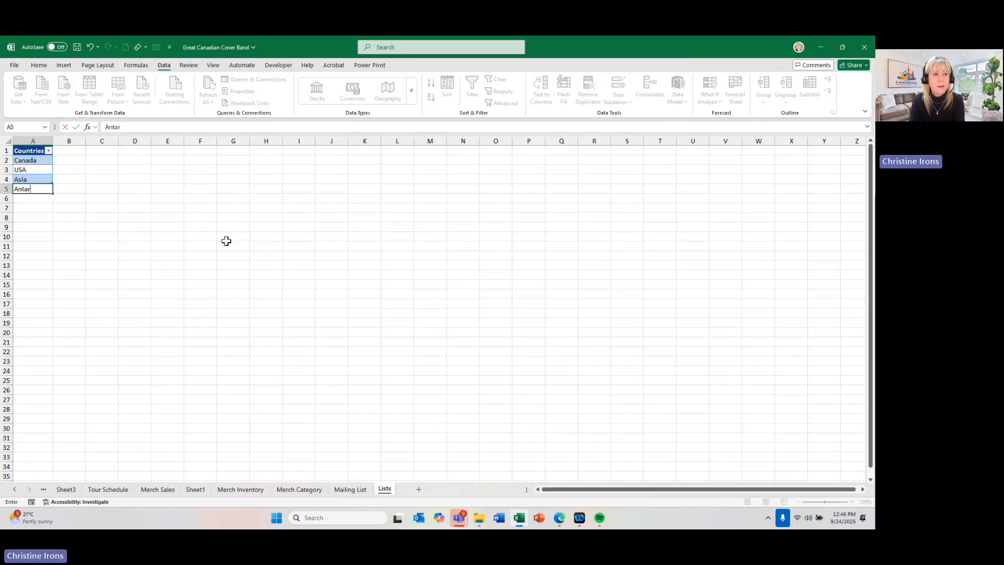
{"action": "type", "text": "ctica"}
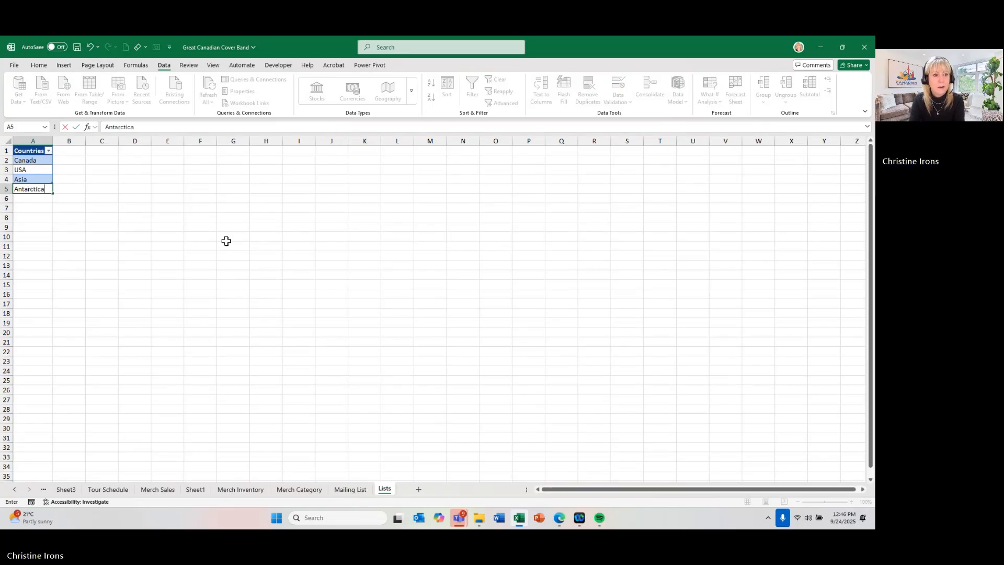
{"action": "key", "text": "Return"}
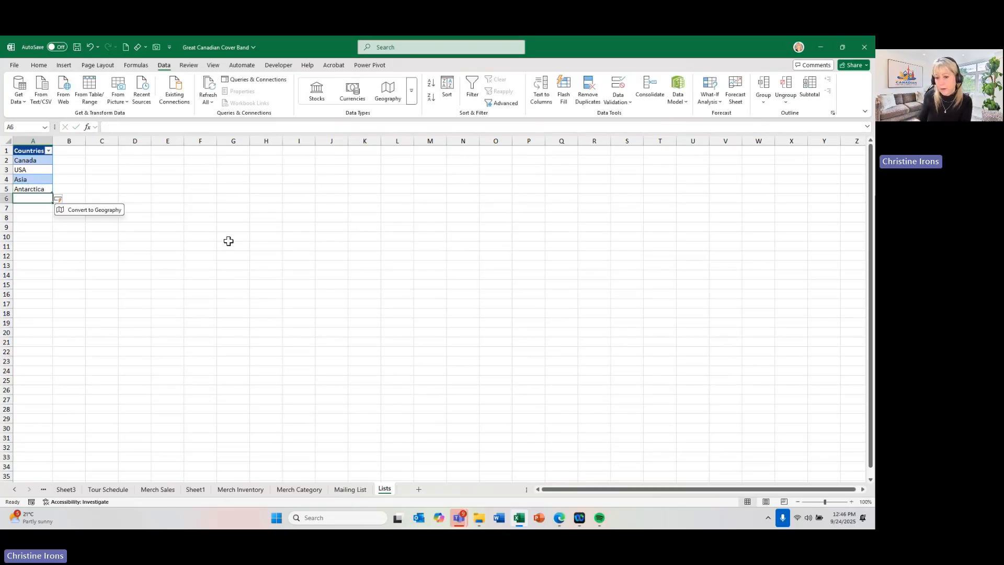
- Check the Country drop-down options in cell E4 of the Mailing List sheet against the Countries list on the Lists sheet
{"action": "left_click", "coordinate": [349, 489]}
{"action": "left_click", "coordinate": [390, 209]}
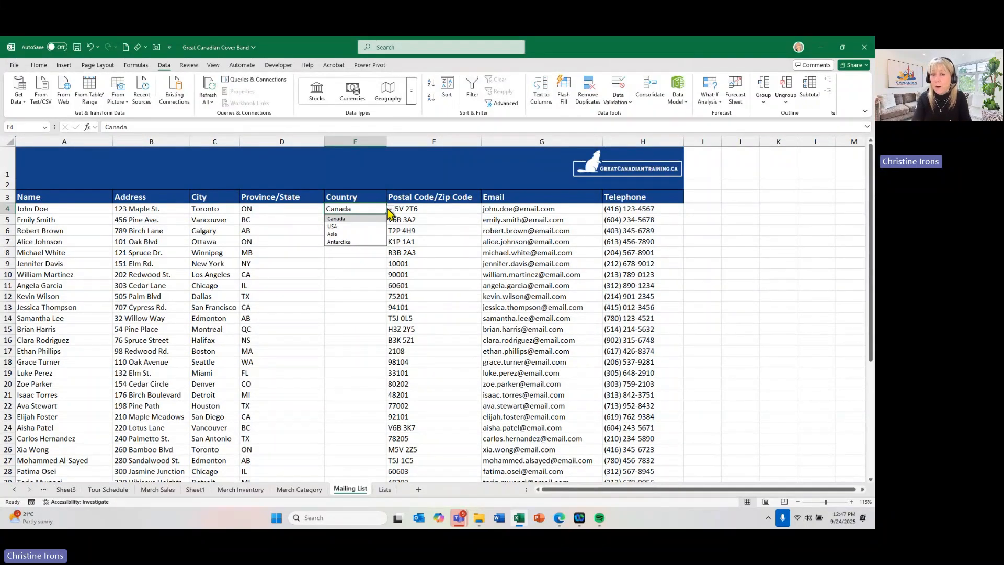
{"action": "left_click", "coordinate": [420, 229]}
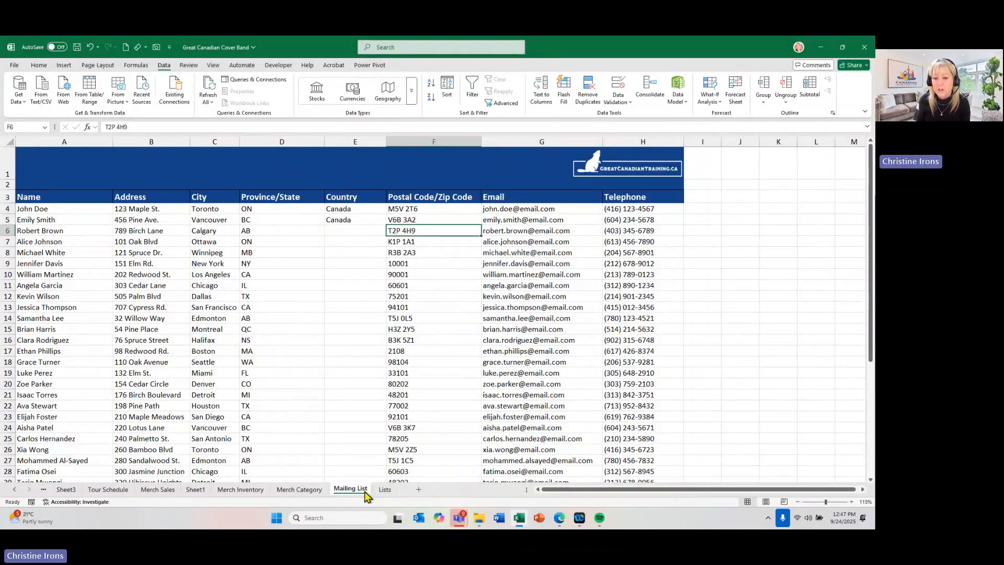
{"action": "left_click", "coordinate": [385, 489]}
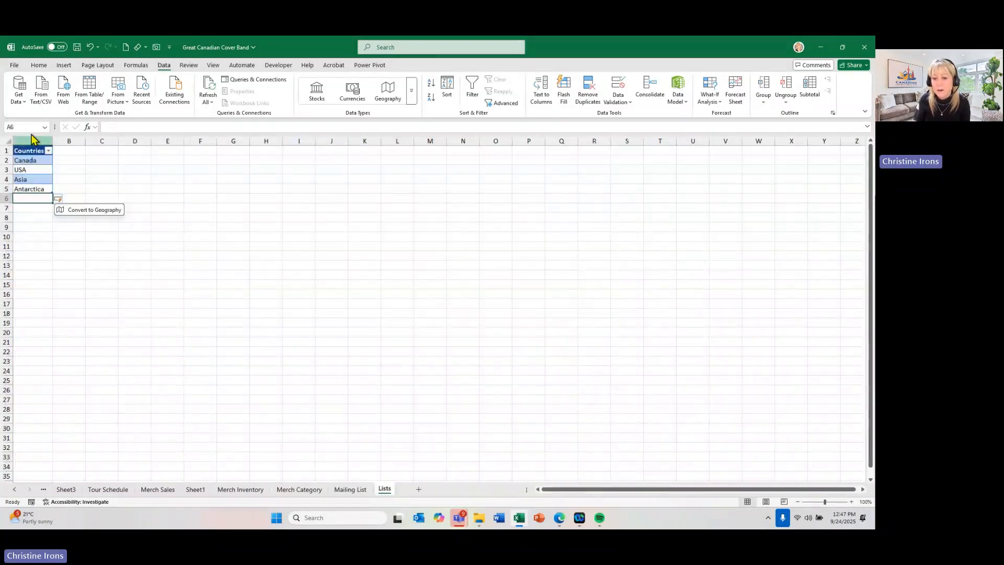
{"action": "left_click", "coordinate": [351, 489]}
{"action": "left_click", "coordinate": [361, 209]}
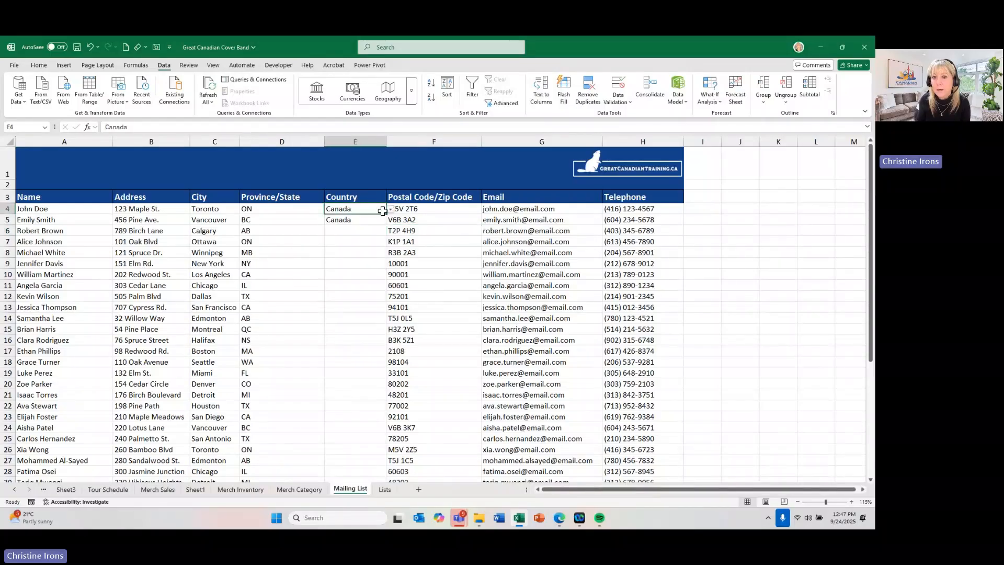
{"action": "left_click", "coordinate": [390, 209]}
{"action": "left_click", "coordinate": [391, 209]}
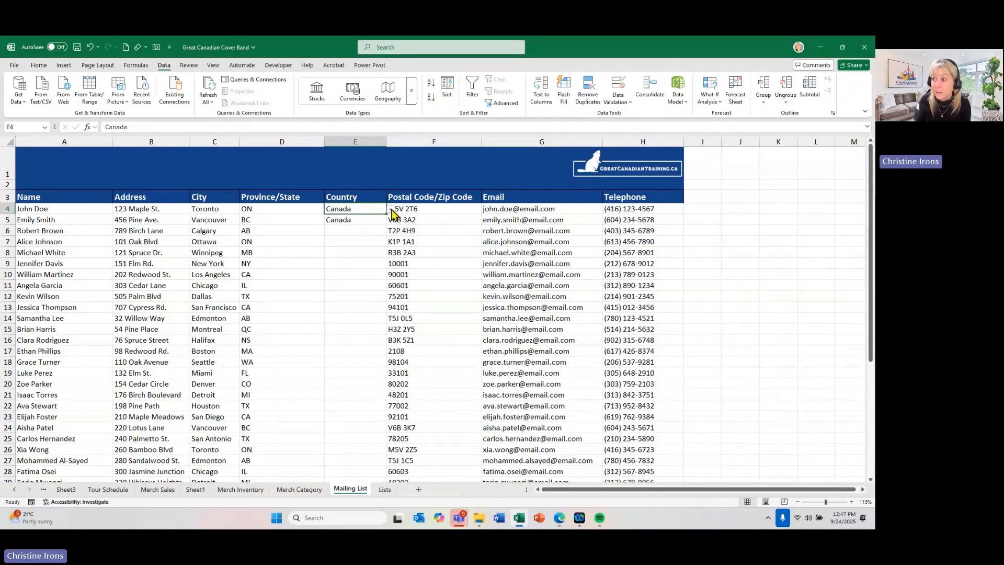
{"action": "left_click", "coordinate": [438, 318]}
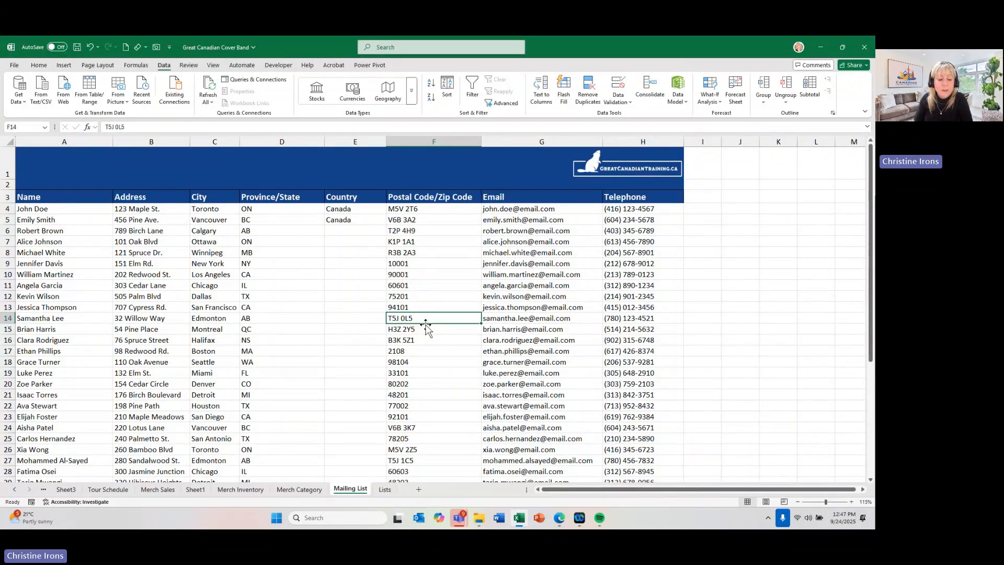
- On the Merch Inventory sheet, move the Product column in front of the Category column without overwriting any data
{"action": "left_click", "coordinate": [108, 489]}
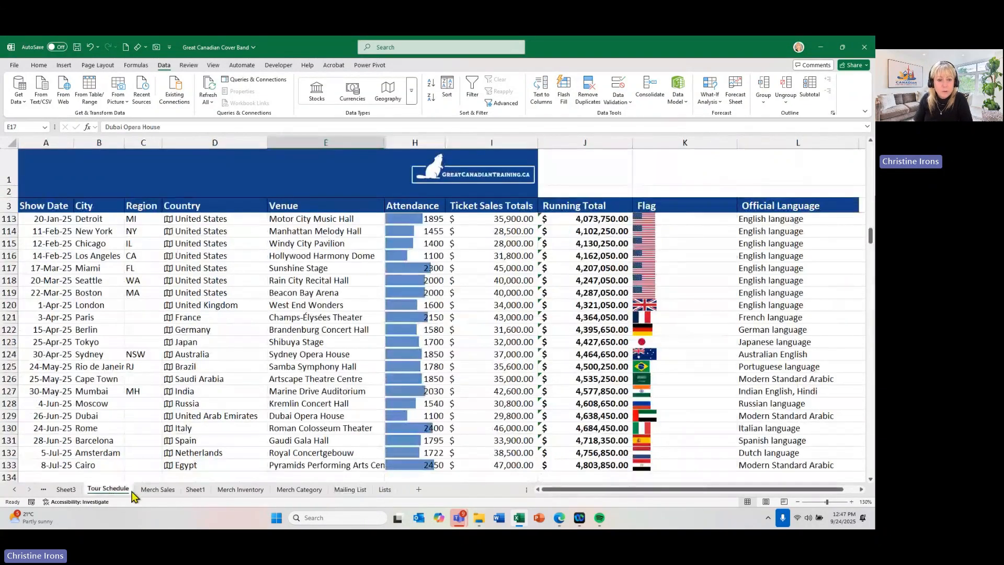
{"action": "left_click", "coordinate": [157, 490]}
{"action": "left_click", "coordinate": [239, 488]}
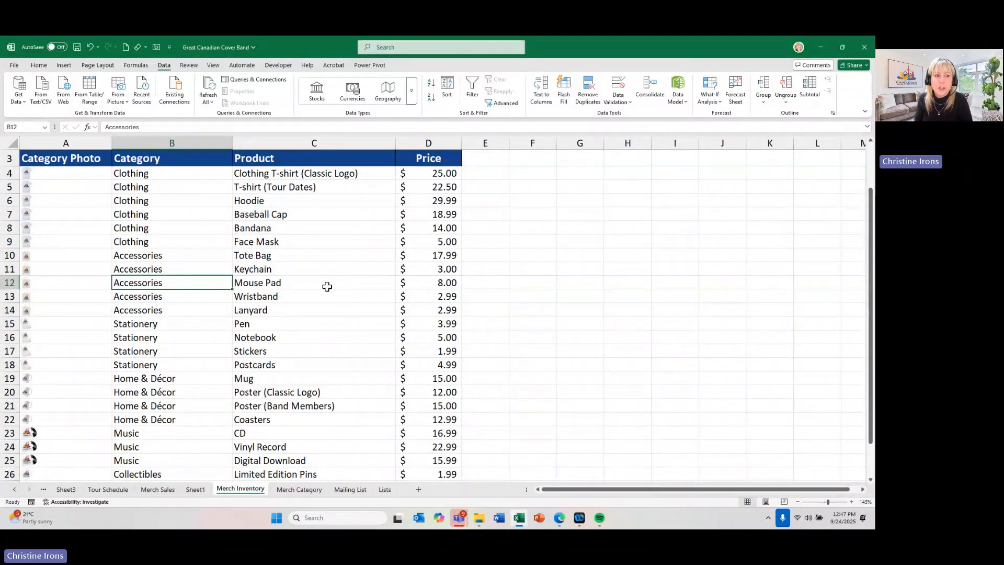
{"action": "scroll", "coordinate": [327, 285], "scroll_direction": "up", "scroll_amount": 1}
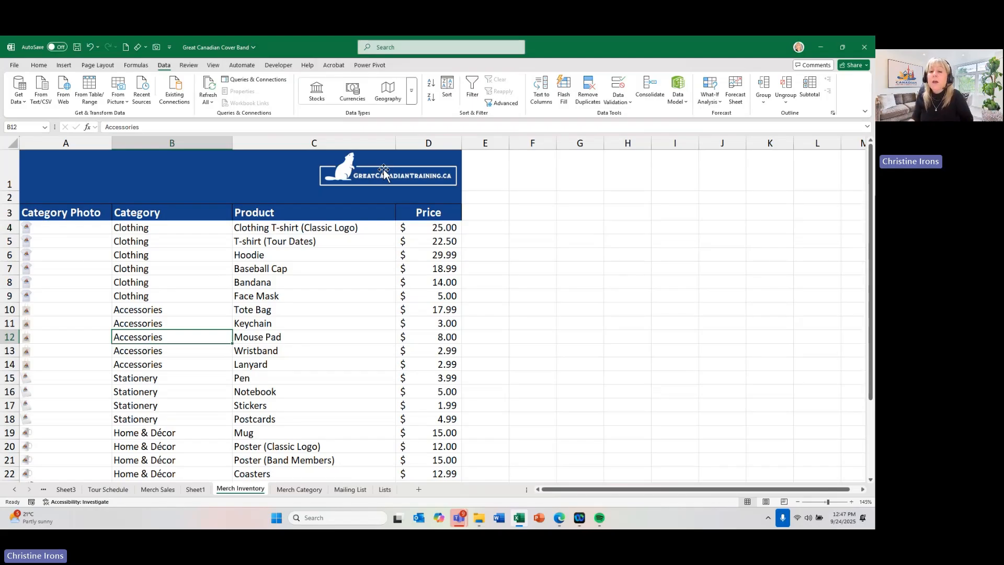
{"action": "left_click", "coordinate": [275, 141]}
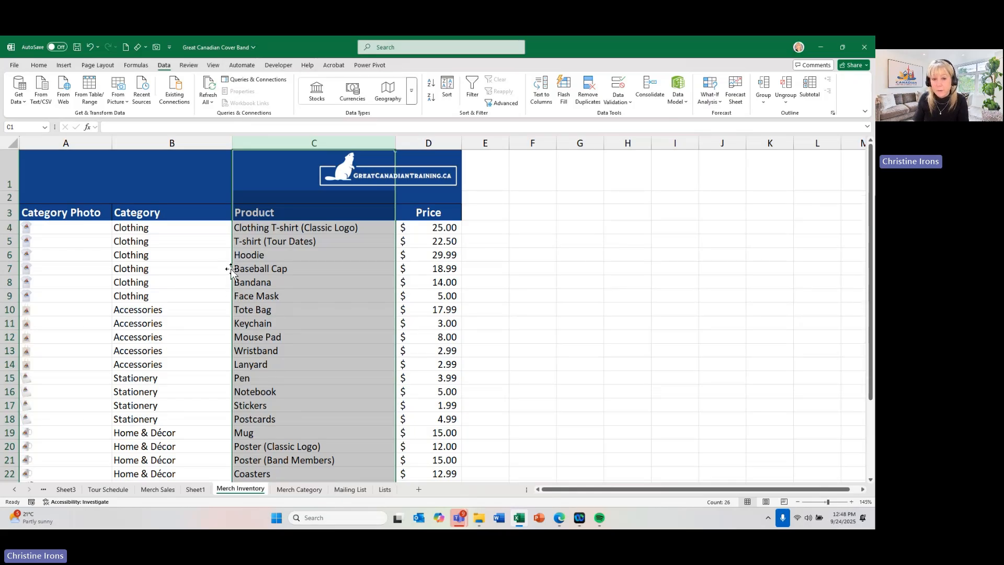
{"action": "mouse_move", "coordinate": [231, 270]}
{"action": "left_mouse_down"}
{"action": "mouse_move", "coordinate": [31, 259]}
{"action": "mouse_move", "coordinate": [489, 274]}
{"action": "mouse_move", "coordinate": [701, 266]}
{"action": "mouse_move", "coordinate": [762, 253]}
{"action": "mouse_move", "coordinate": [115, 232]}
{"action": "left_mouse_up"}
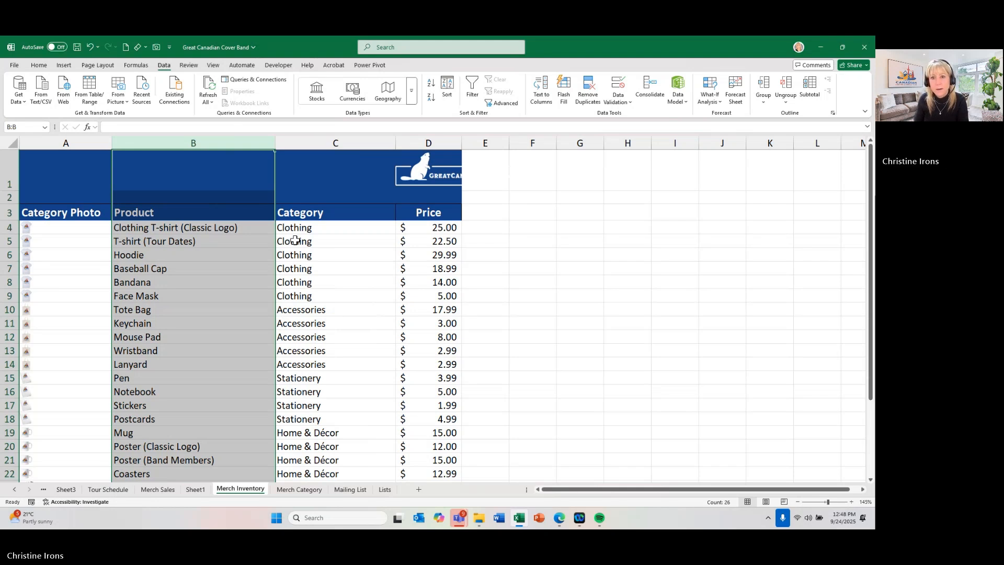
- Move the Price column between the Category Photo and Product columns, shifting the other columns over
{"action": "left_click", "coordinate": [440, 142]}
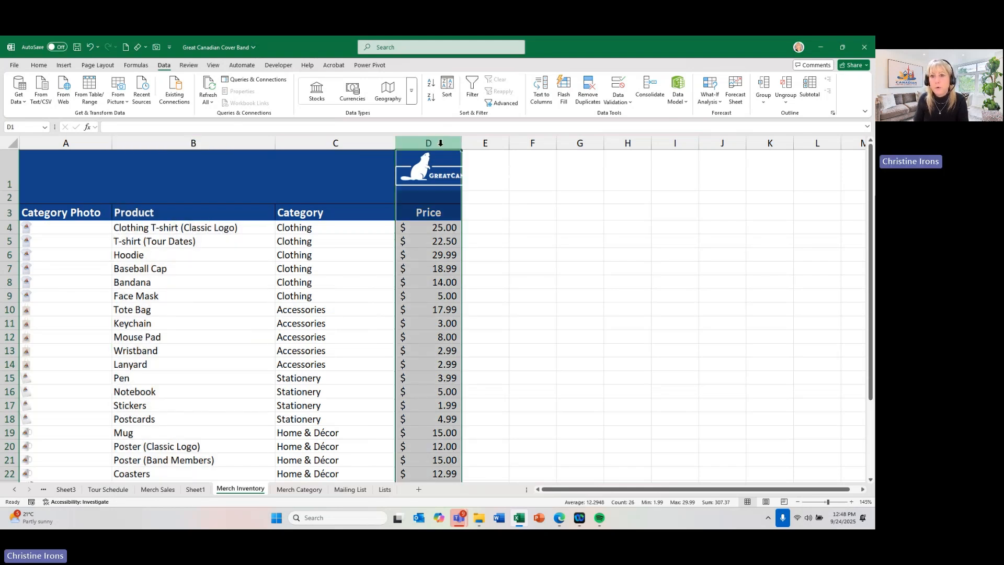
{"action": "left_click_drag", "start_coordinate": [397, 257], "coordinate": [133, 250]}
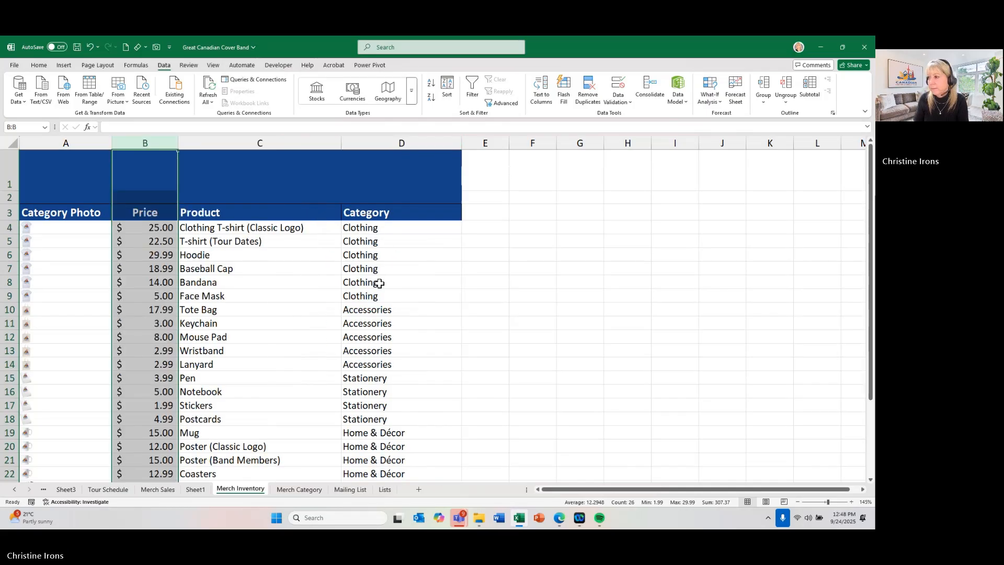
{"action": "left_click", "coordinate": [379, 283]}
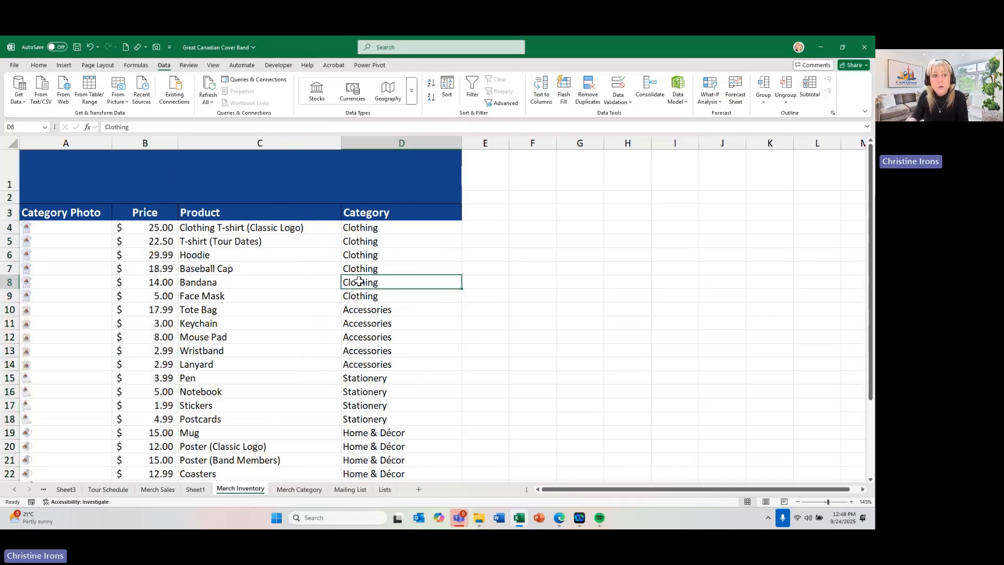
- Move the Baseball Cap row to directly below the Notebook row, and move the Category column between Price and Product
{"action": "left_click", "coordinate": [7, 269]}
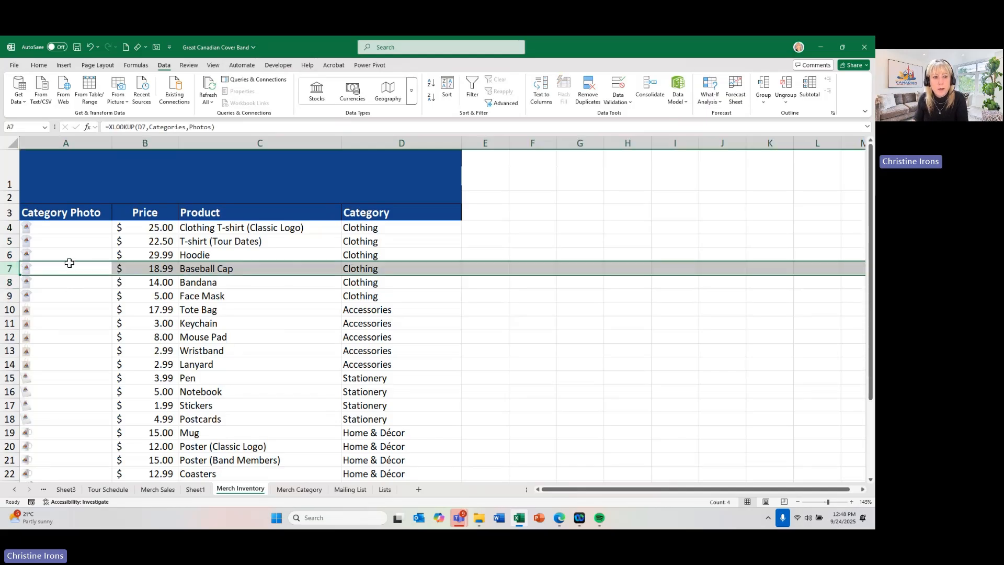
{"action": "left_click_drag", "start_coordinate": [69, 261], "coordinate": [55, 393]}
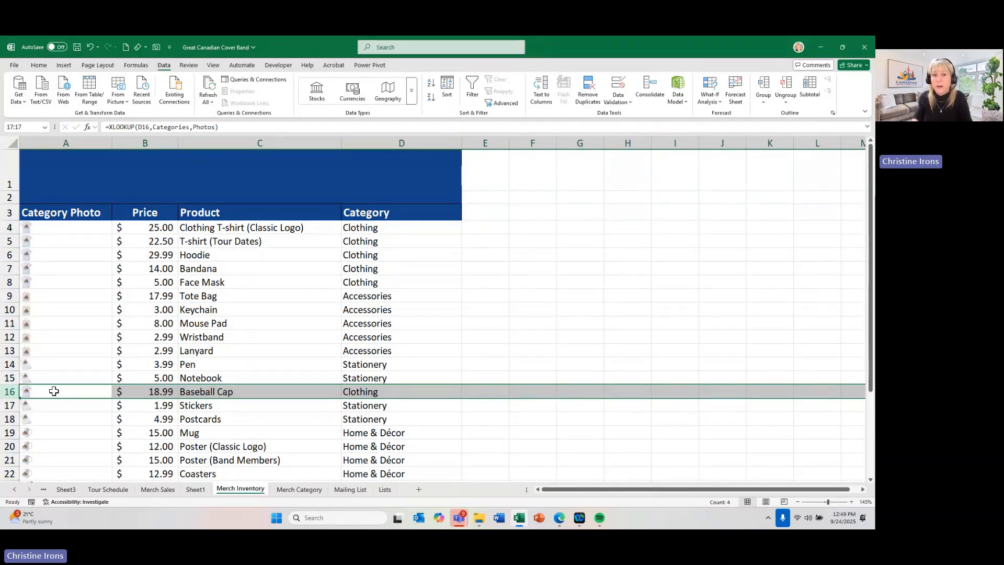
{"action": "left_click", "coordinate": [379, 143]}
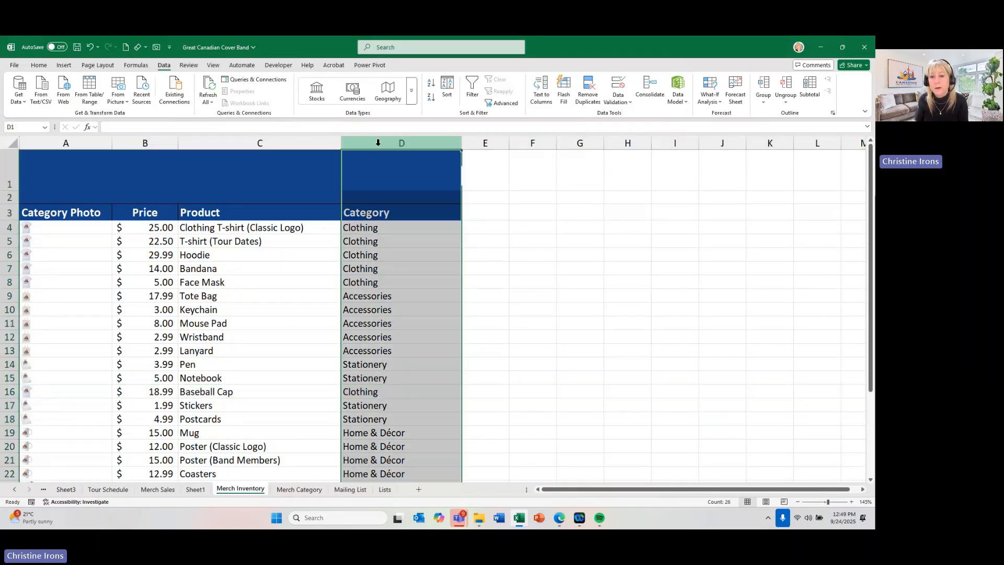
{"action": "left_click_drag", "start_coordinate": [340, 231], "coordinate": [195, 239]}
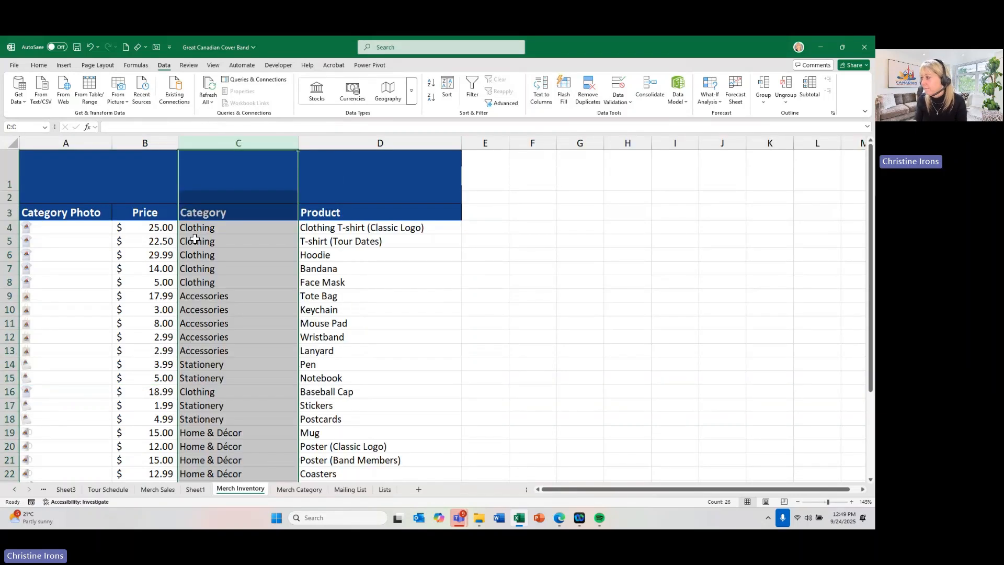
{"action": "left_click", "coordinate": [195, 239]}
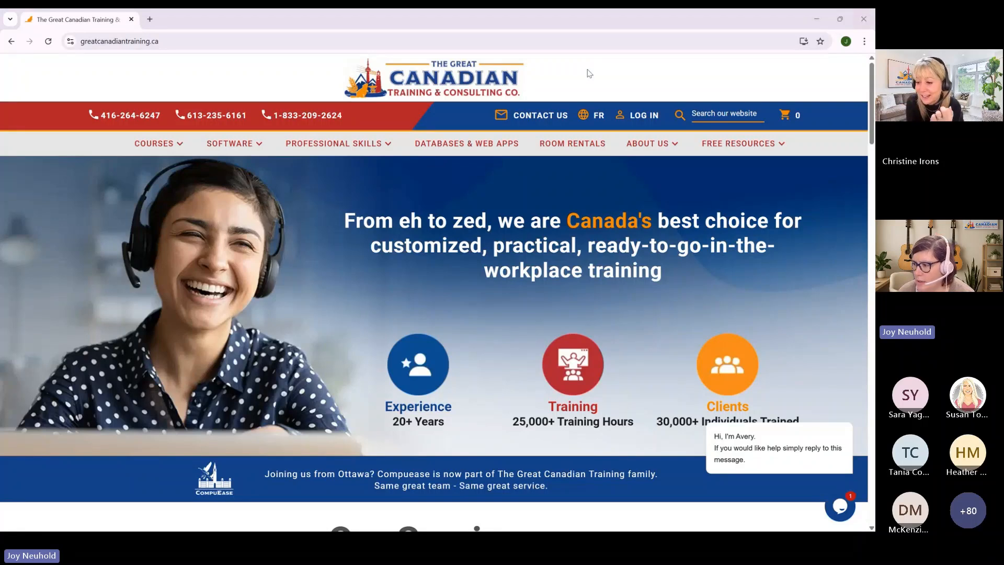
- In the browser, open the Microsoft Excel courses page on greatcanadiantraining.ca and review its essential, productivity and data visualization course listings
{"action": "mouse_move", "coordinate": [334, 153]}
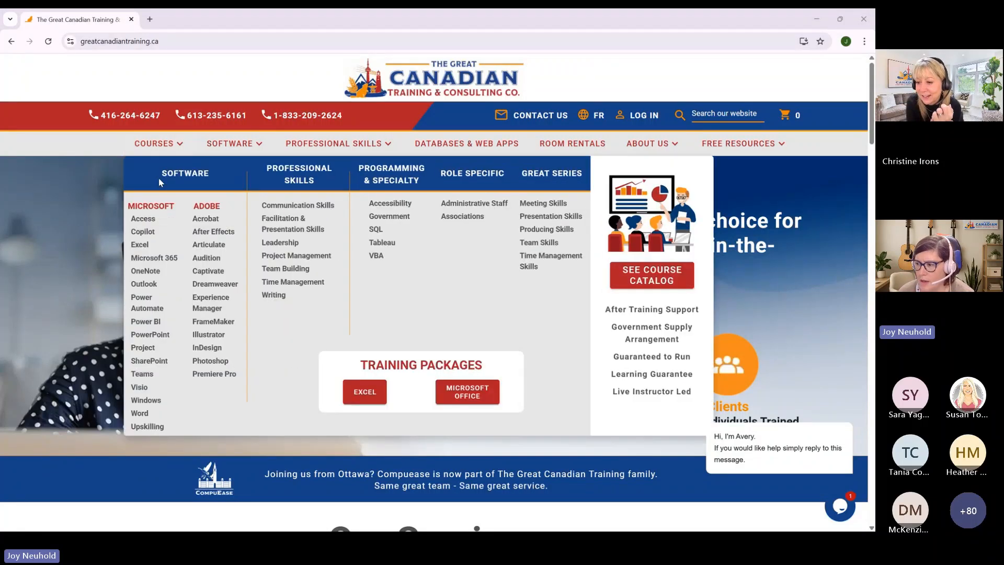
{"action": "left_click", "coordinate": [140, 246]}
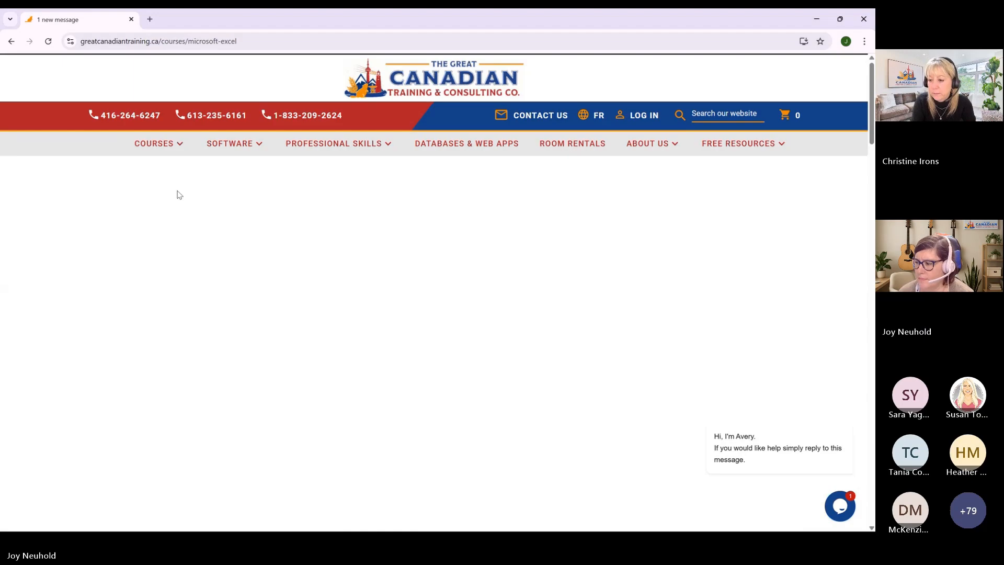
{"action": "scroll", "coordinate": [178, 194], "scroll_direction": "down", "scroll_amount": 10}
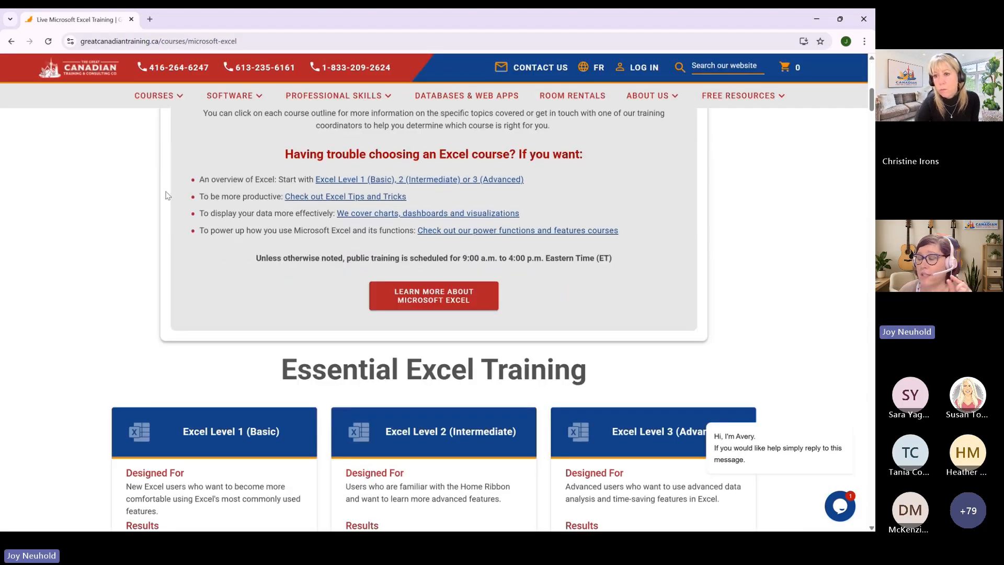
{"action": "scroll", "coordinate": [165, 196], "scroll_direction": "down", "scroll_amount": 2}
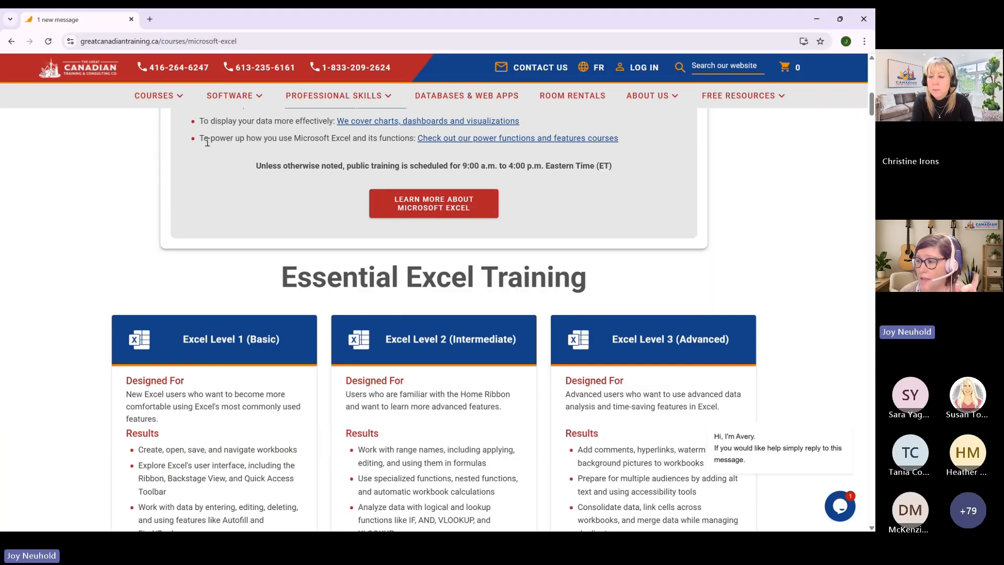
{"action": "scroll", "coordinate": [207, 148], "scroll_direction": "down", "scroll_amount": 2}
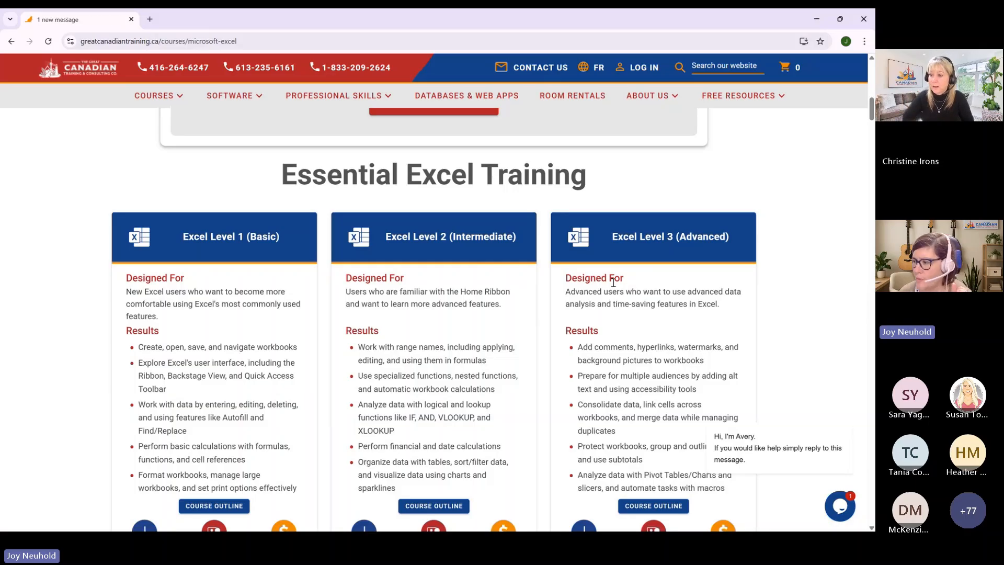
{"action": "scroll", "coordinate": [522, 204], "scroll_direction": "down", "scroll_amount": 15}
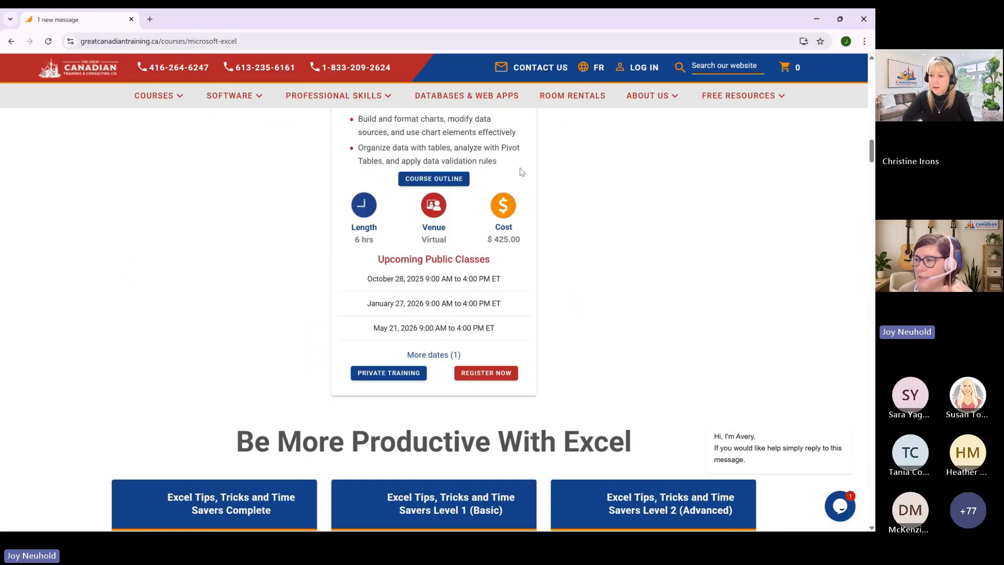
{"action": "scroll", "coordinate": [521, 172], "scroll_direction": "up", "scroll_amount": 7}
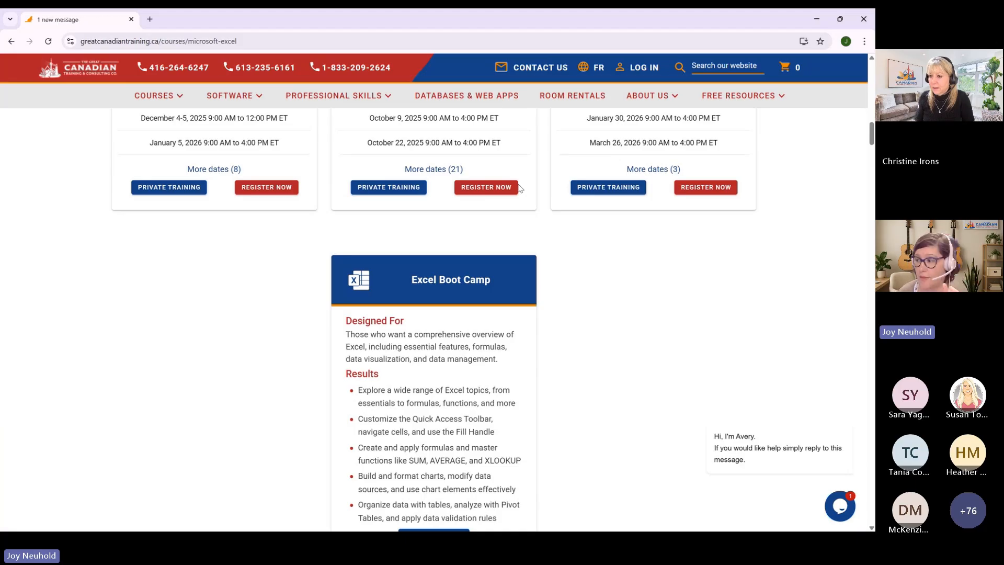
{"action": "scroll", "coordinate": [427, 158], "scroll_direction": "down", "scroll_amount": 7}
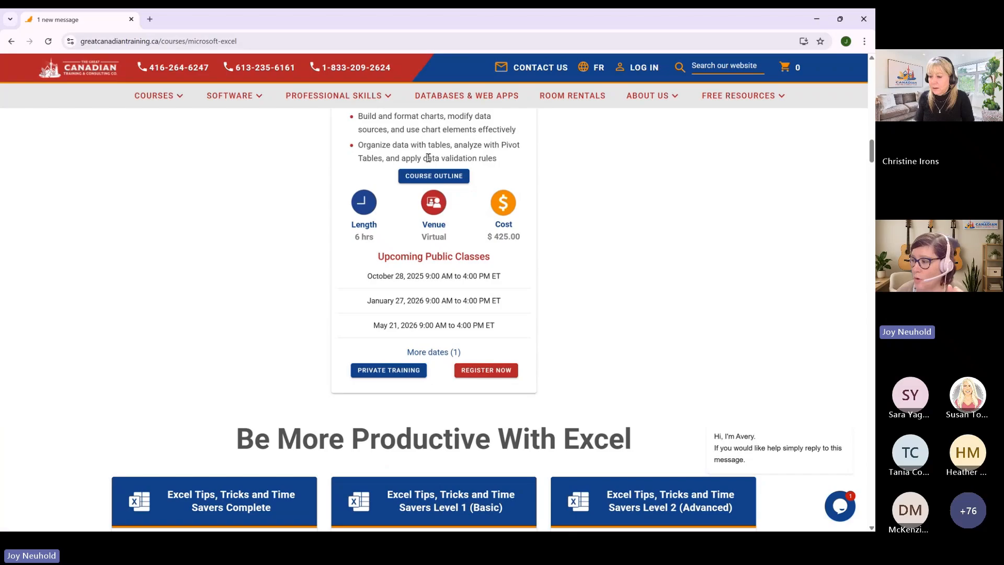
{"action": "scroll", "coordinate": [428, 157], "scroll_direction": "down", "scroll_amount": 6}
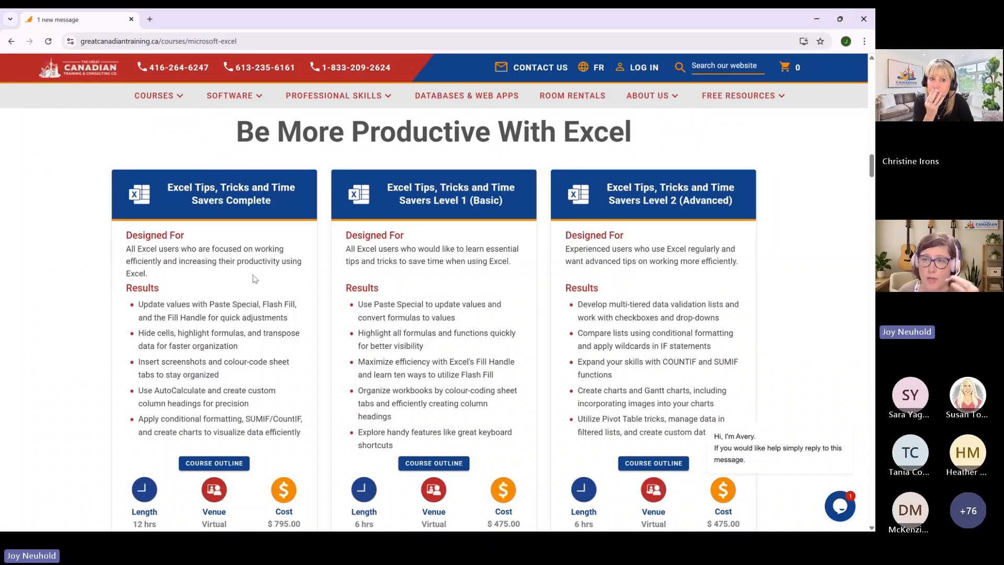
{"action": "scroll", "coordinate": [255, 279], "scroll_direction": "down", "scroll_amount": 7}
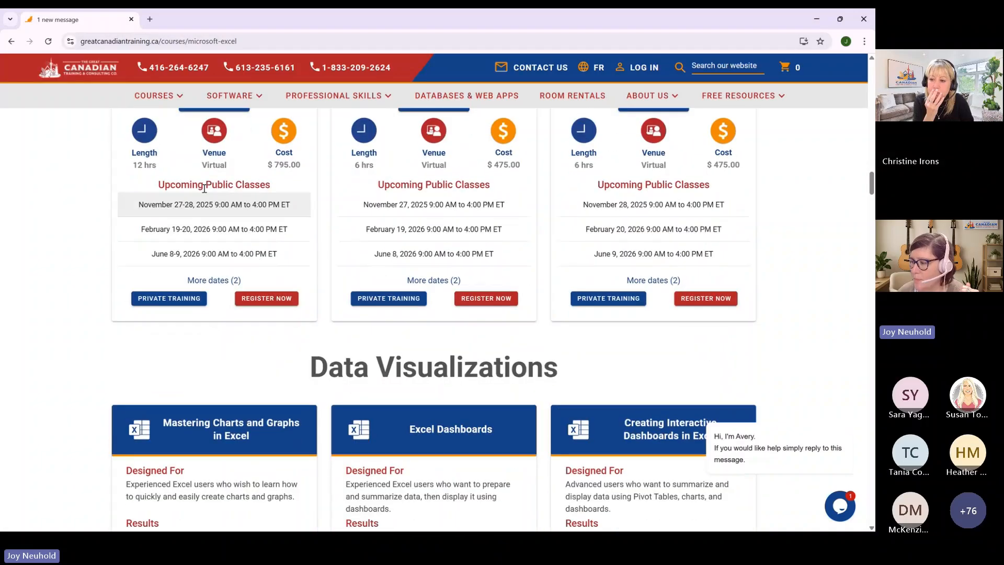
{"action": "scroll", "coordinate": [196, 198], "scroll_direction": "down", "scroll_amount": 4}
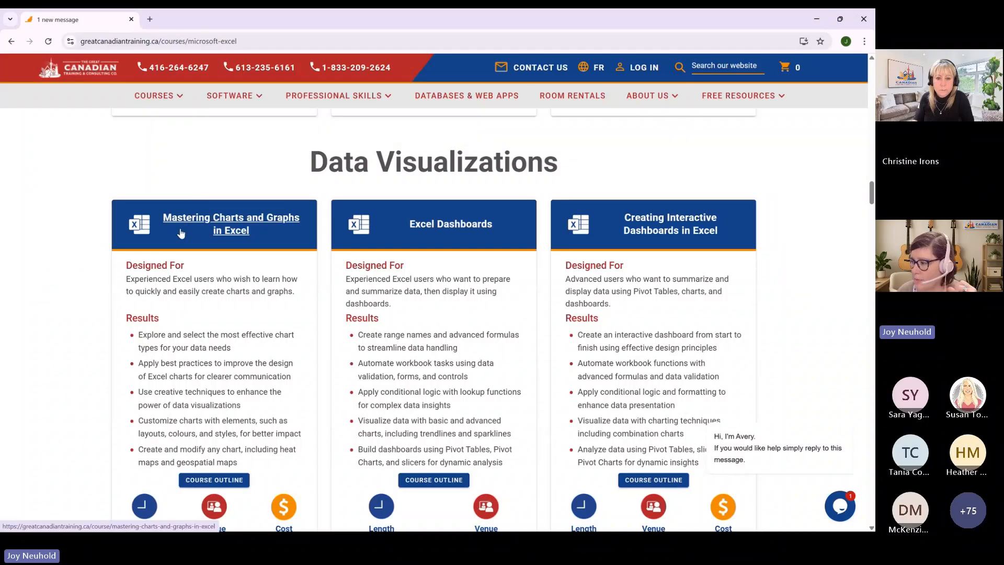
- On the Excel courses page, review the remaining Data Visualizations courses and the Power Functions & Features listings
{"action": "scroll", "coordinate": [657, 351], "scroll_direction": "down", "scroll_amount": 5}
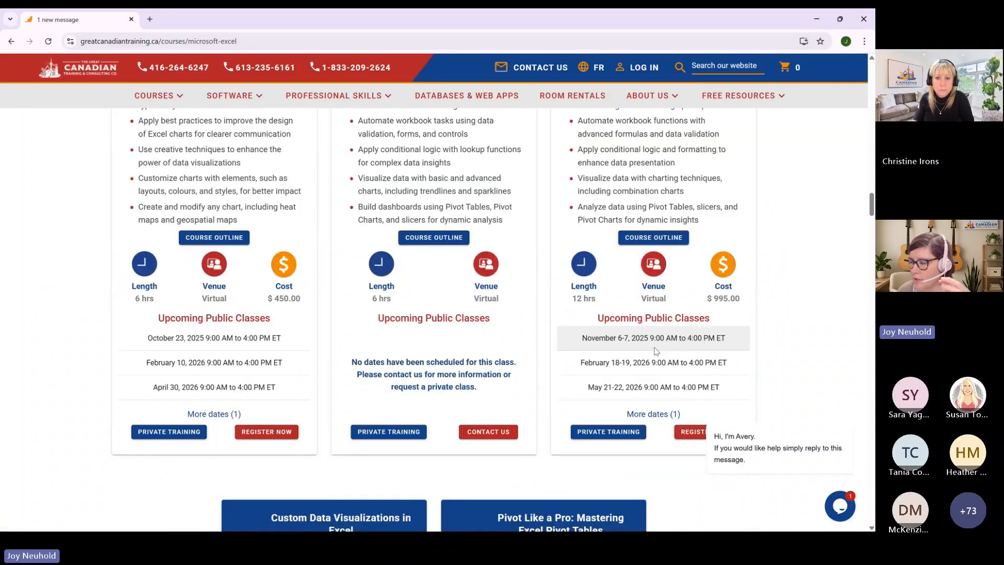
{"action": "scroll", "coordinate": [656, 351], "scroll_direction": "down", "scroll_amount": 7}
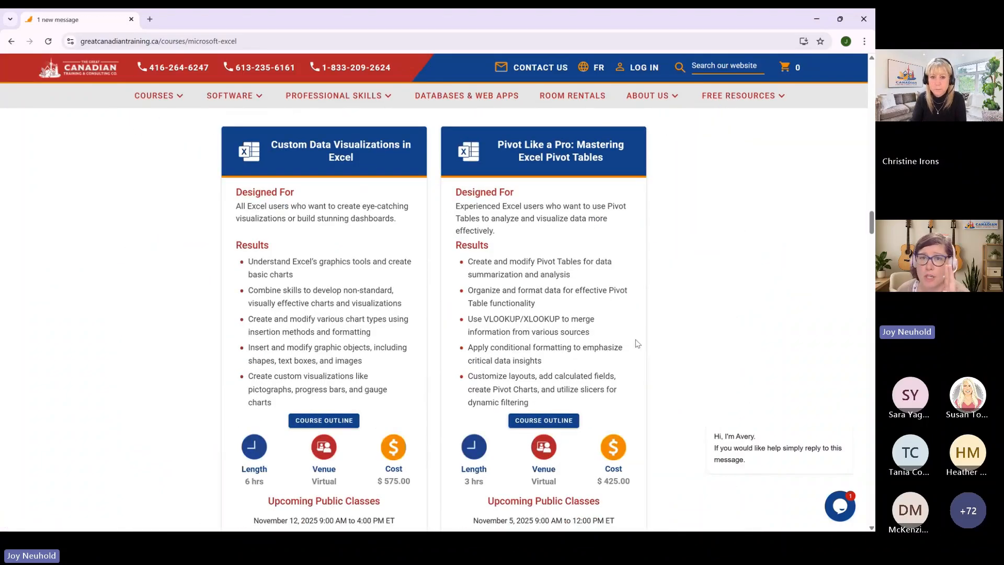
{"action": "scroll", "coordinate": [634, 347], "scroll_direction": "down", "scroll_amount": 2}
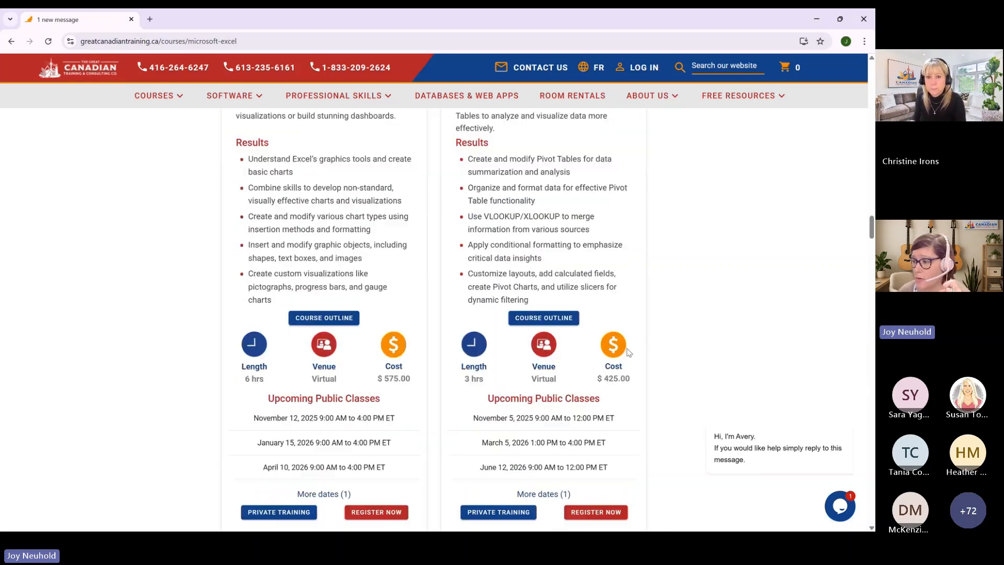
{"action": "scroll", "coordinate": [628, 352], "scroll_direction": "down", "scroll_amount": 10}
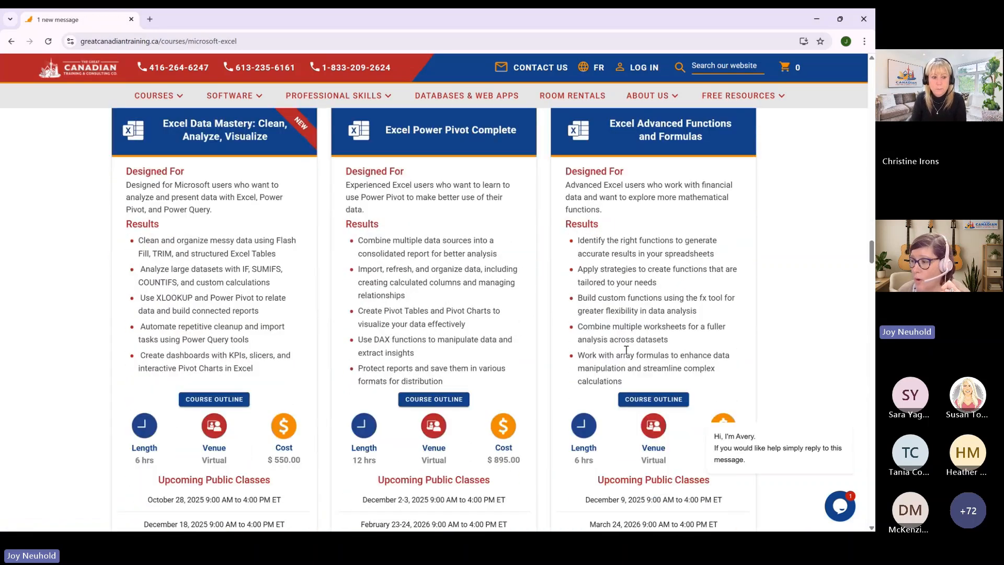
{"action": "scroll", "coordinate": [626, 349], "scroll_direction": "up", "scroll_amount": 2}
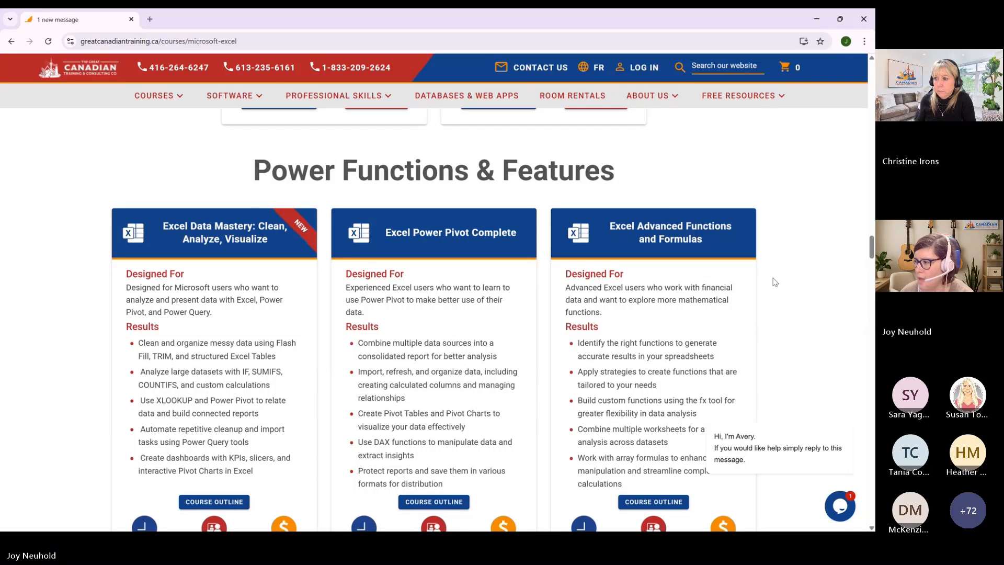
- Review the Automation with Macros and VBA, Microsoft 365 Upskilling and French Excel training listings on the courses page
{"action": "scroll", "coordinate": [419, 305], "scroll_direction": "down", "scroll_amount": 7}
{"action": "scroll", "coordinate": [419, 305], "scroll_direction": "down", "scroll_amount": 15}
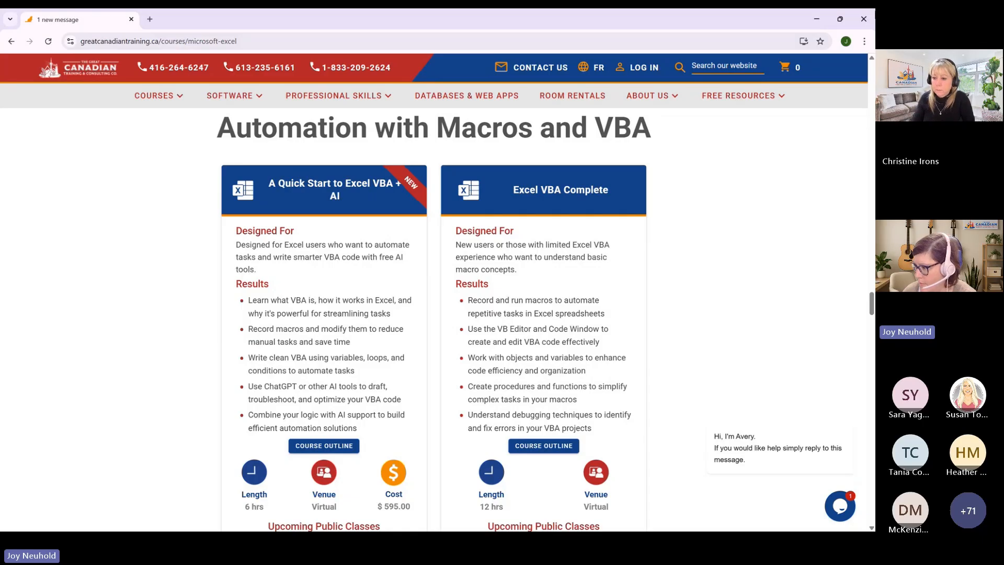
{"action": "scroll", "coordinate": [680, 264], "scroll_direction": "down", "scroll_amount": 5}
{"action": "scroll", "coordinate": [600, 337], "scroll_direction": "down", "scroll_amount": 7}
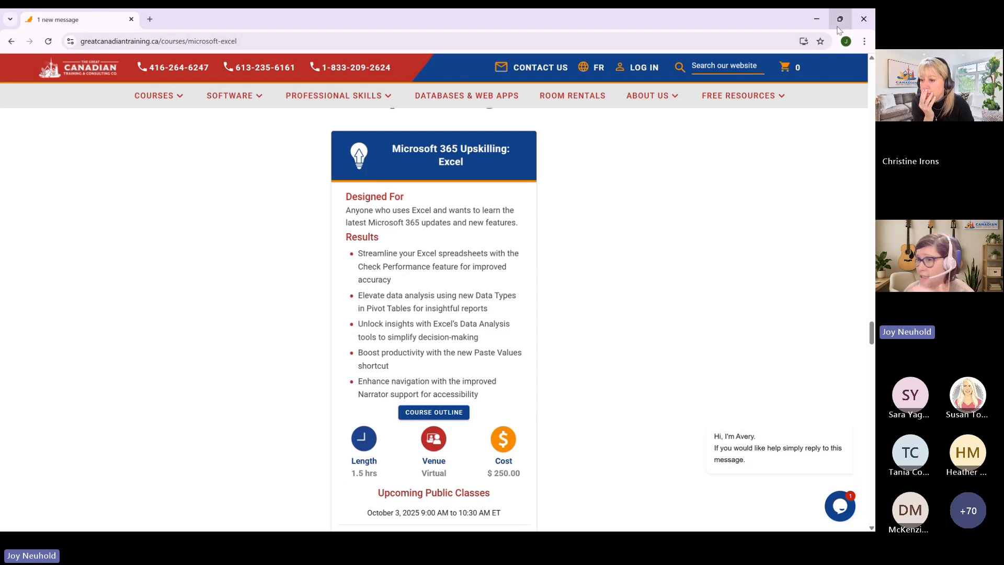
{"action": "mouse_move", "coordinate": [838, 30]}
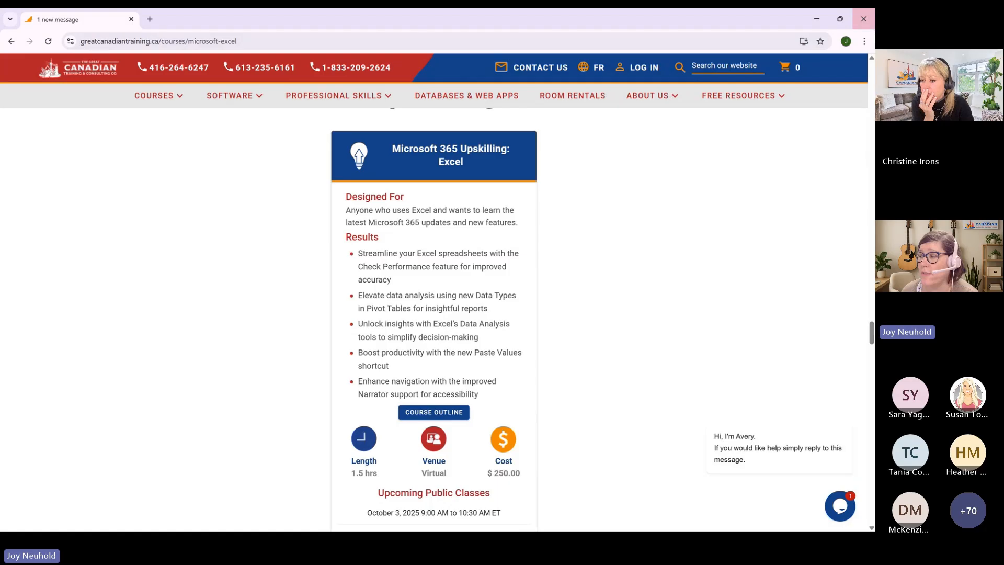
{"action": "scroll", "coordinate": [14, 103], "scroll_direction": "down", "scroll_amount": 5}
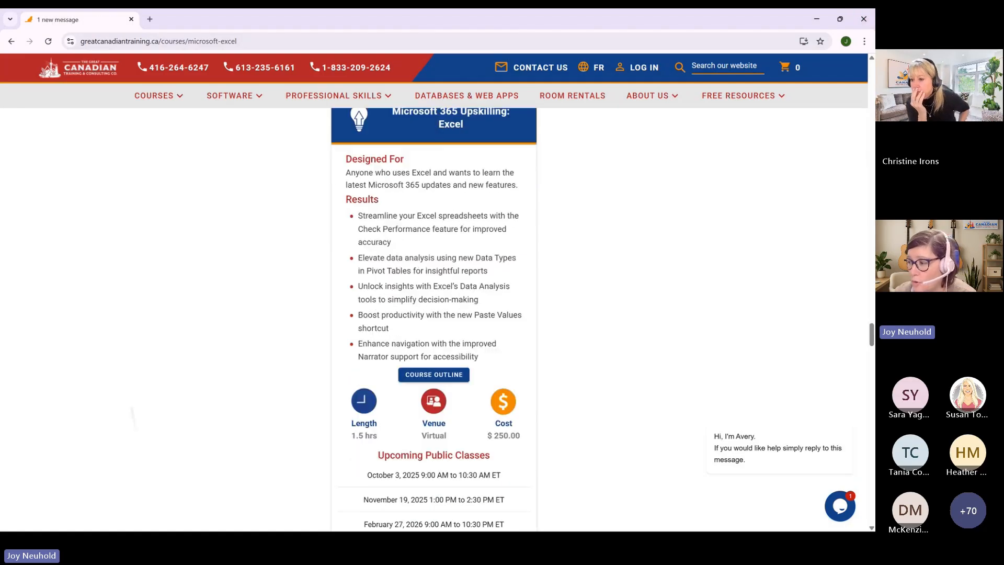
{"action": "scroll", "coordinate": [434, 314], "scroll_direction": "down", "scroll_amount": 4}
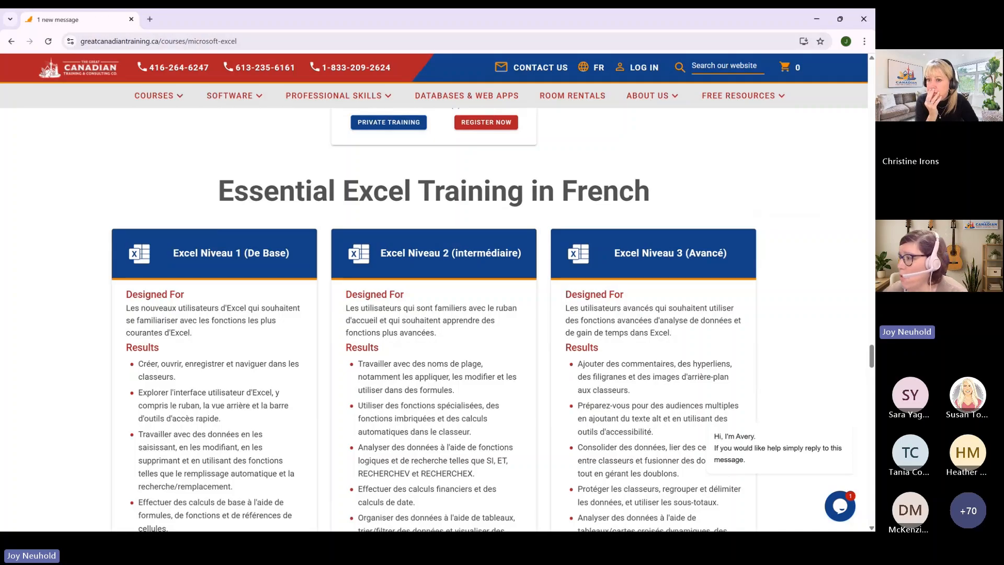
- Open the Upcoming Webinars page and review the Excel Tips and Tricks: Part 2 and SharePoint Basics webinar details
{"action": "mouse_move", "coordinate": [743, 96]}
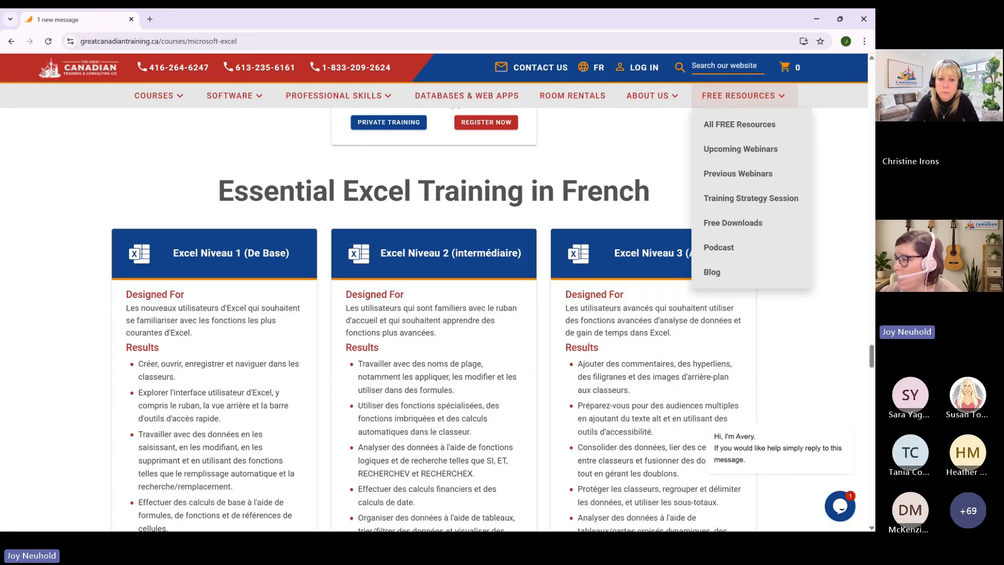
{"action": "left_click", "coordinate": [737, 173]}
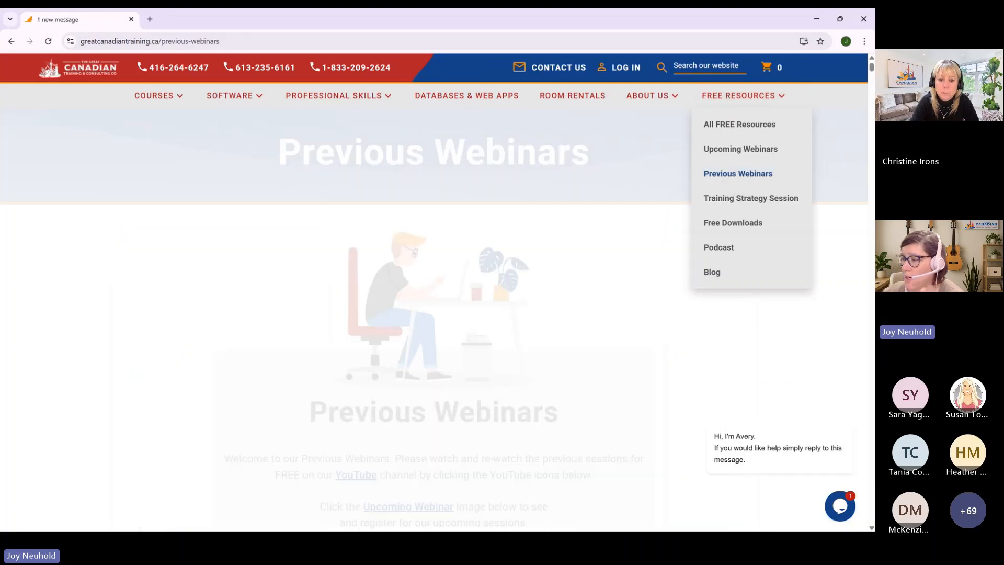
{"action": "left_click", "coordinate": [740, 148]}
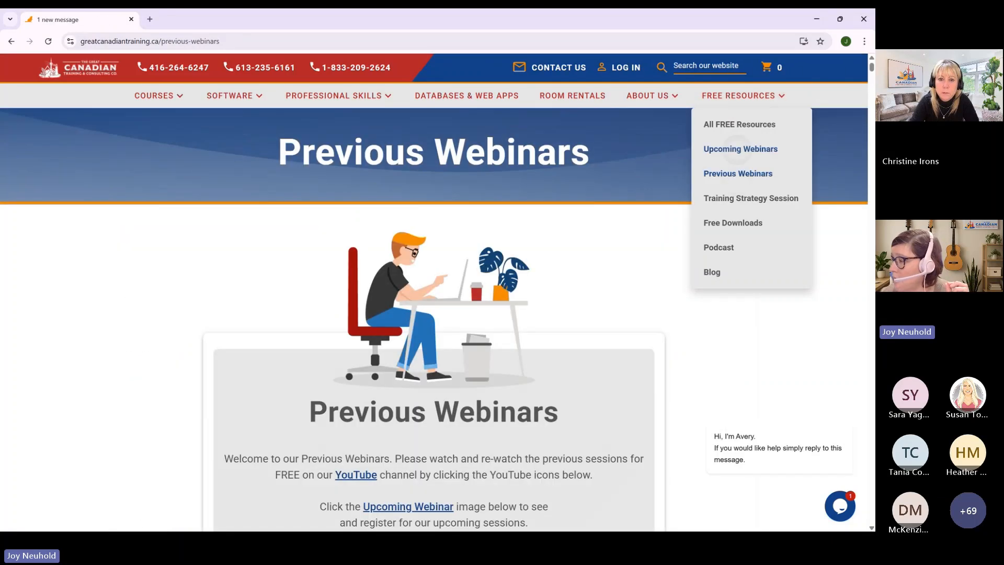
{"action": "scroll", "coordinate": [434, 319], "scroll_direction": "down", "scroll_amount": 7}
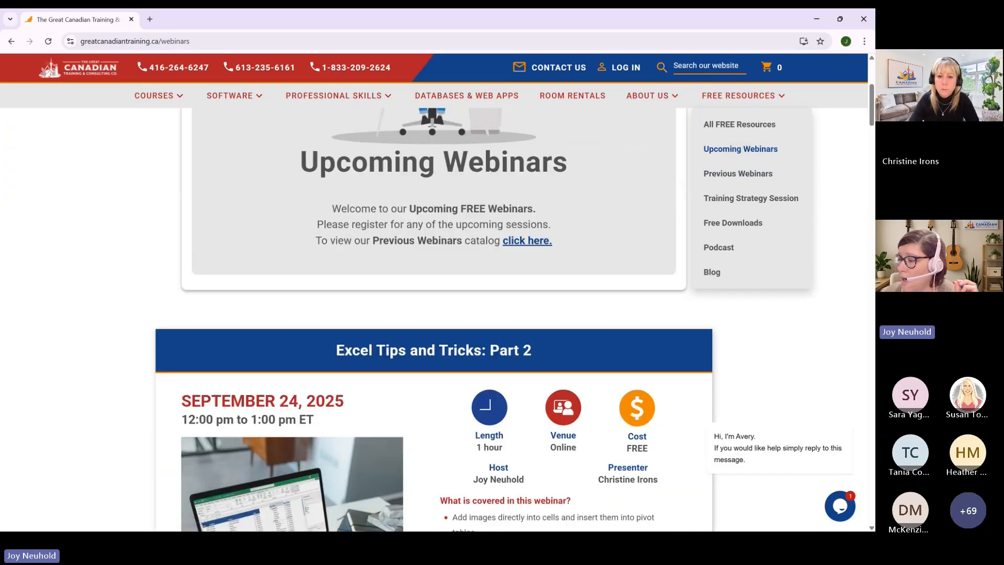
{"action": "scroll", "coordinate": [434, 319], "scroll_direction": "down", "scroll_amount": 3}
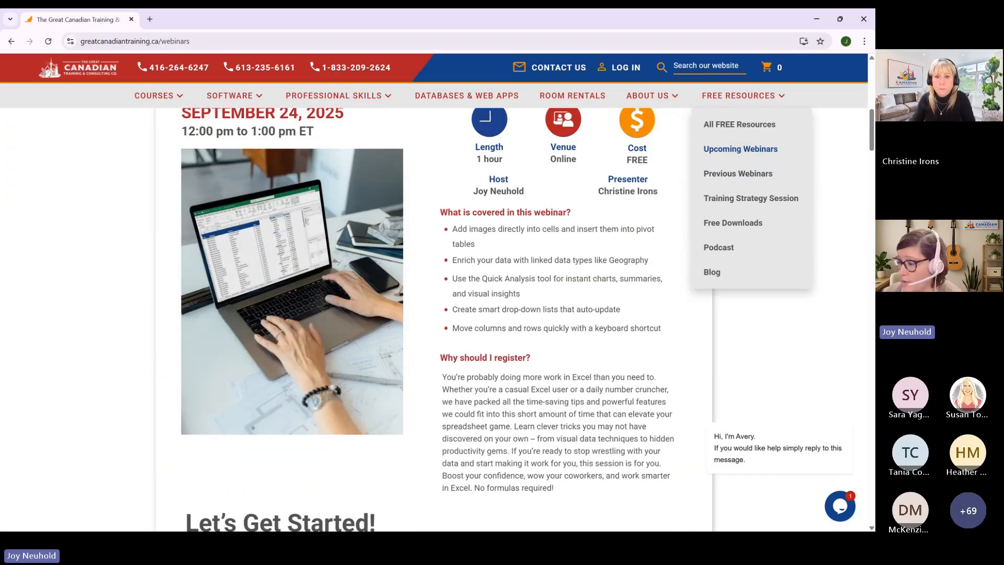
{"action": "scroll", "coordinate": [434, 319], "scroll_direction": "down", "scroll_amount": 6}
{"action": "scroll", "coordinate": [434, 319], "scroll_direction": "down", "scroll_amount": 3}
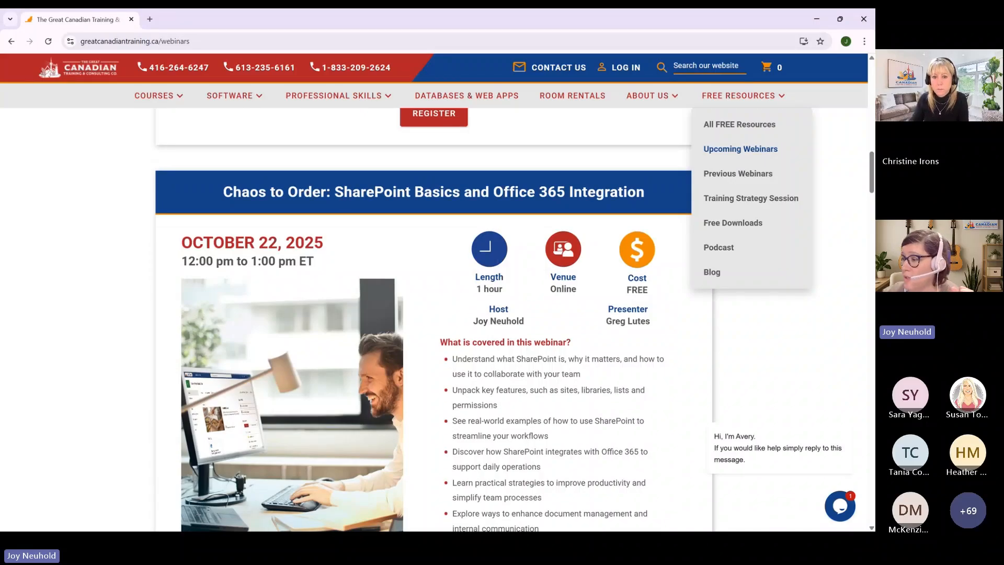
- Review the AI at Work, Microsoft Teams Upskilling, Strong Business Writing and File Management Made Easy webinar listings
{"action": "scroll", "coordinate": [434, 319], "scroll_direction": "down", "scroll_amount": 9}
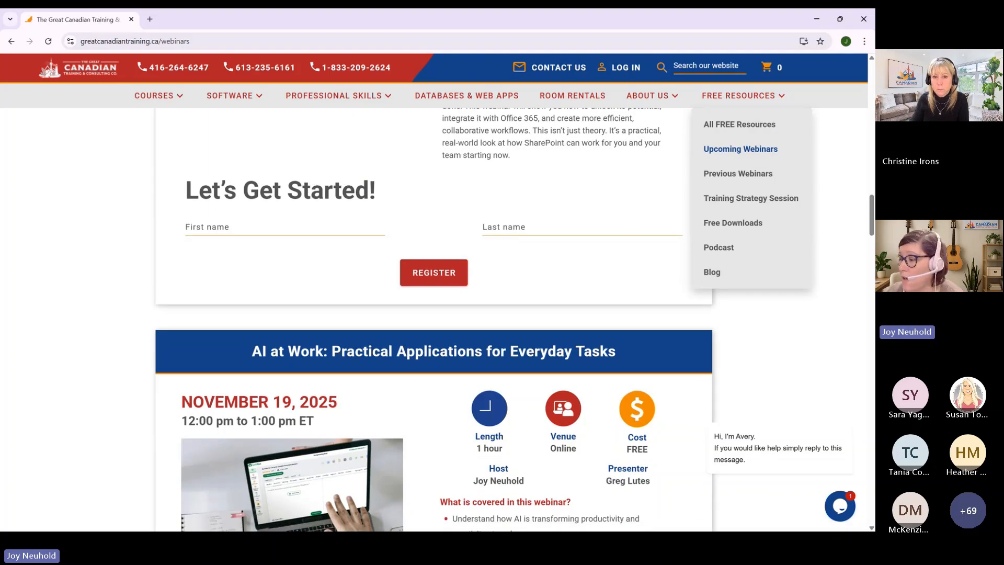
{"action": "scroll", "coordinate": [434, 319], "scroll_direction": "down", "scroll_amount": 3}
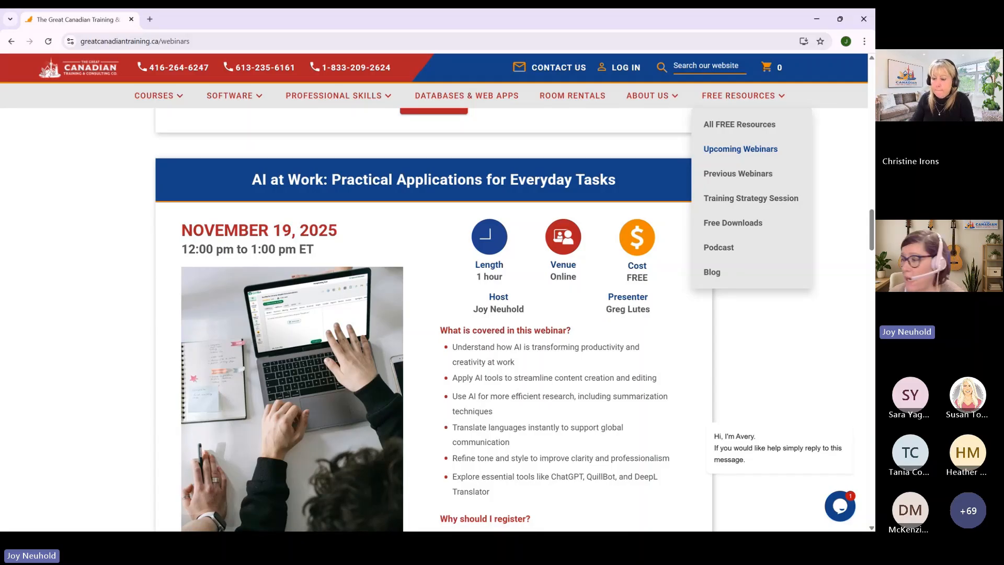
{"action": "scroll", "coordinate": [434, 319], "scroll_direction": "down", "scroll_amount": 5}
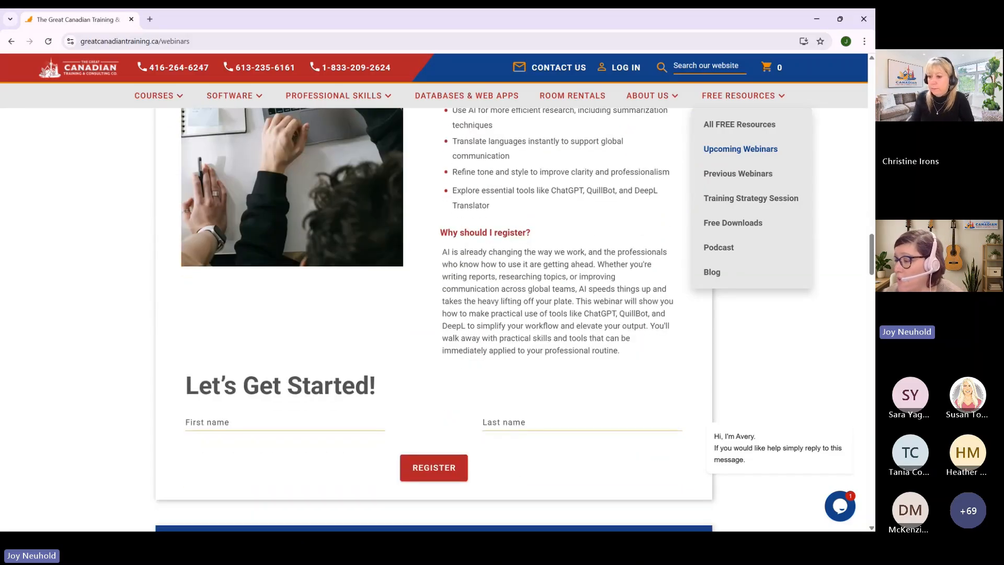
{"action": "scroll", "coordinate": [434, 319], "scroll_direction": "down", "scroll_amount": 5}
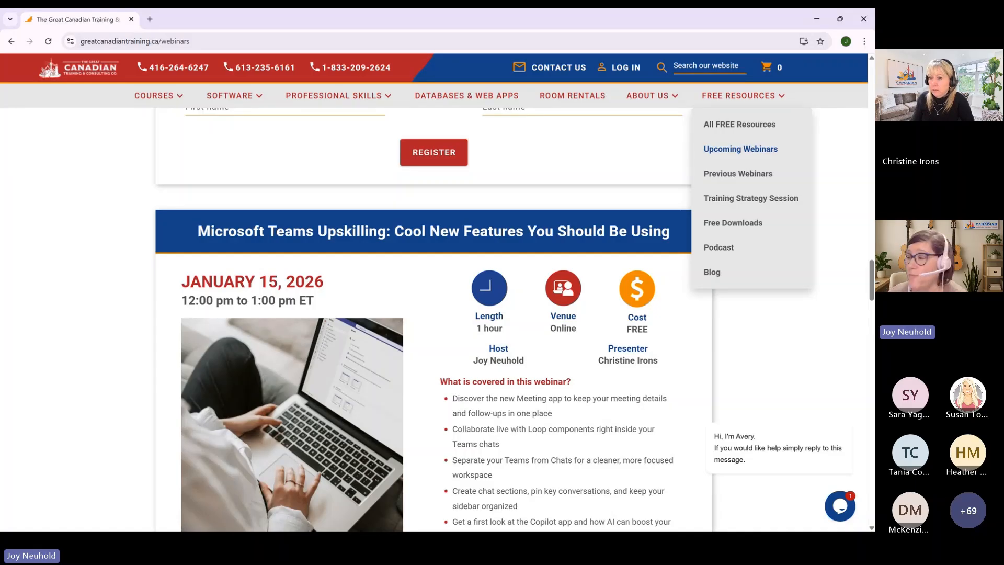
{"action": "scroll", "coordinate": [434, 319], "scroll_direction": "down", "scroll_amount": 10}
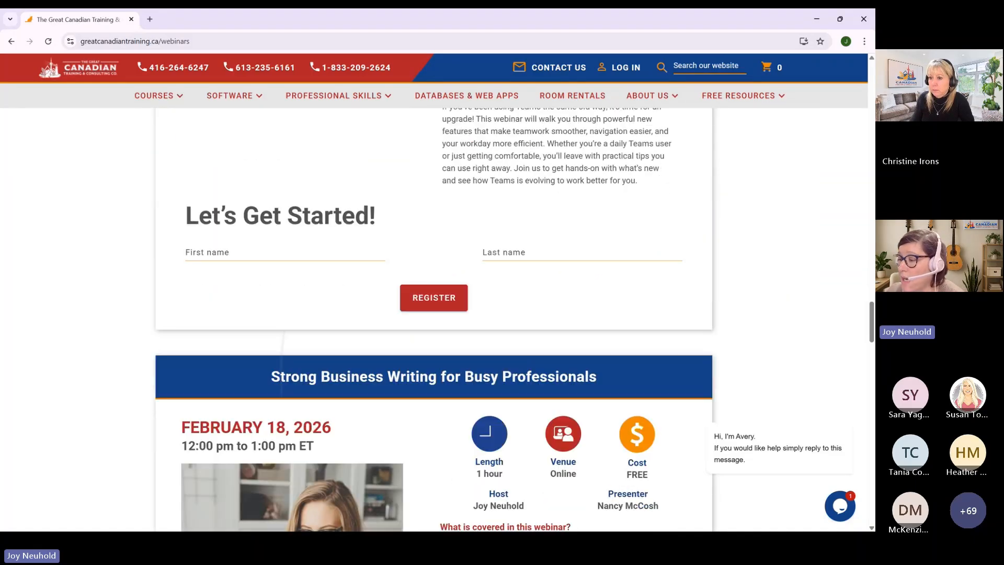
{"action": "scroll", "coordinate": [434, 319], "scroll_direction": "down", "scroll_amount": 10}
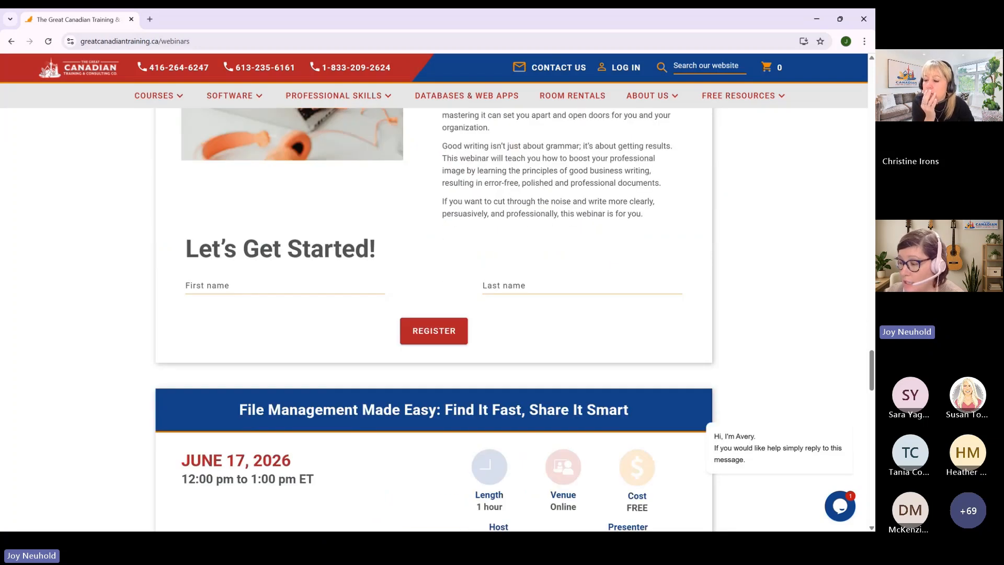
{"action": "scroll", "coordinate": [434, 319], "scroll_direction": "down", "scroll_amount": 5}
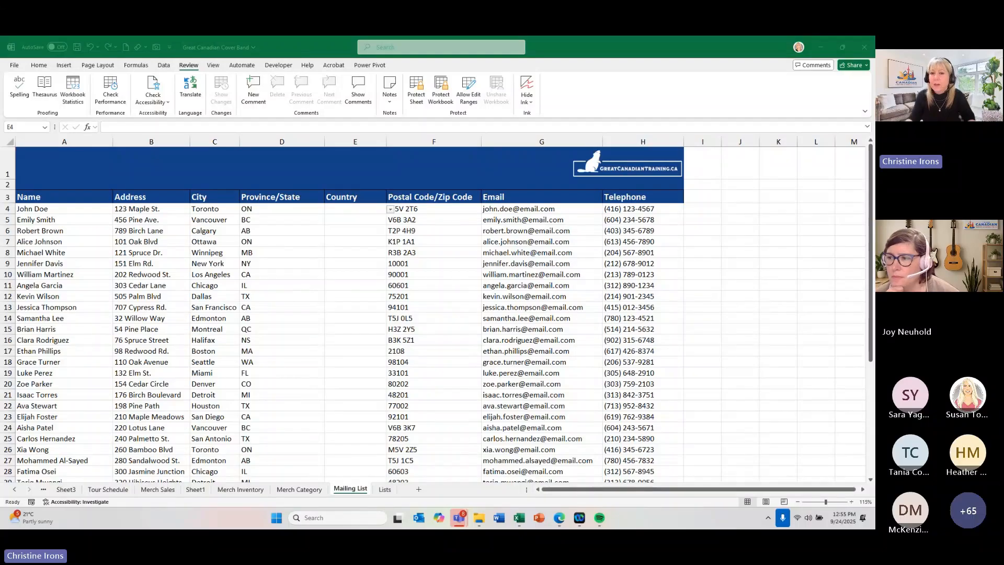
- Switch to Excel and, on the Mailing List sheet, select the Postal Code/Zip Code values from F4 down to the last entry
{"action": "left_click", "coordinate": [313, 256]}
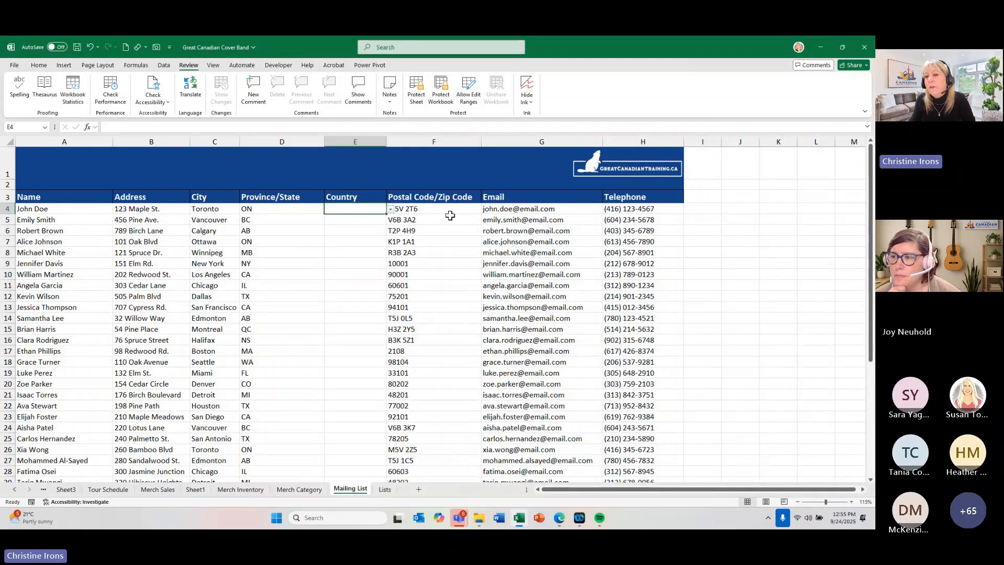
{"action": "left_click", "coordinate": [433, 212]}
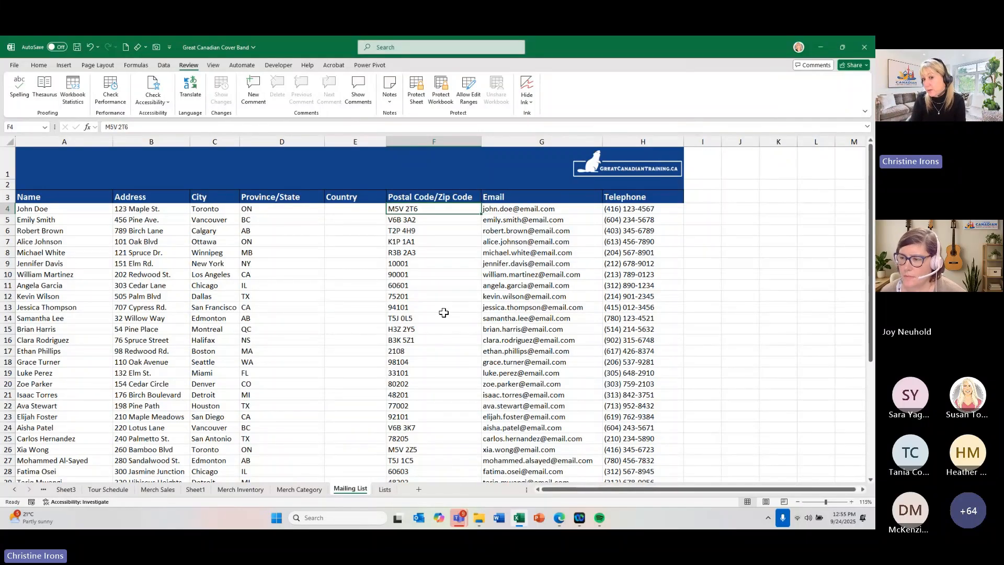
{"action": "key", "text": "ctrl+shift+Down"}
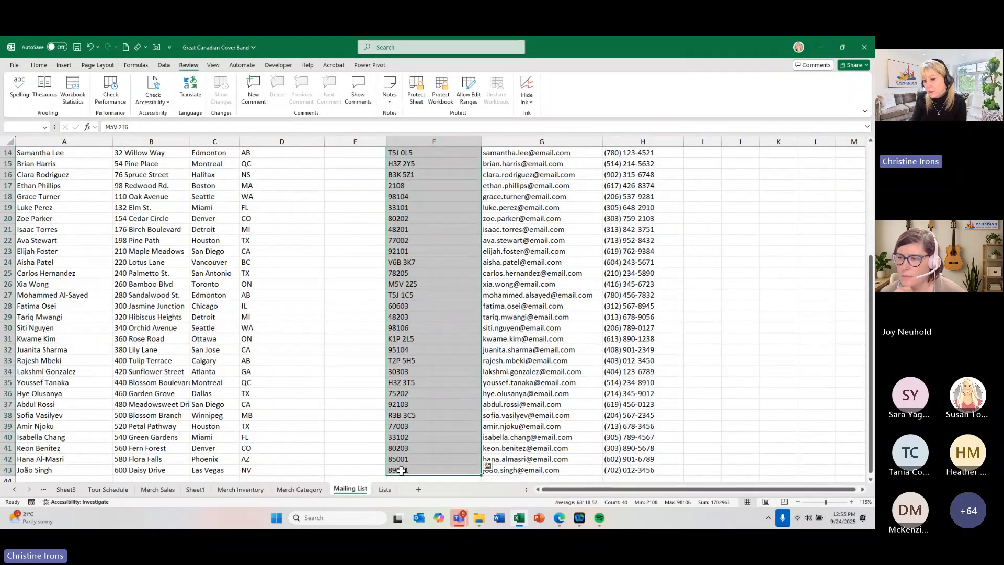
{"action": "scroll", "coordinate": [316, 323], "scroll_direction": "up", "scroll_amount": 5}
- Try extending a selection from E4 down the empty Country column to the end of the mailing list
{"action": "left_click", "coordinate": [352, 209]}
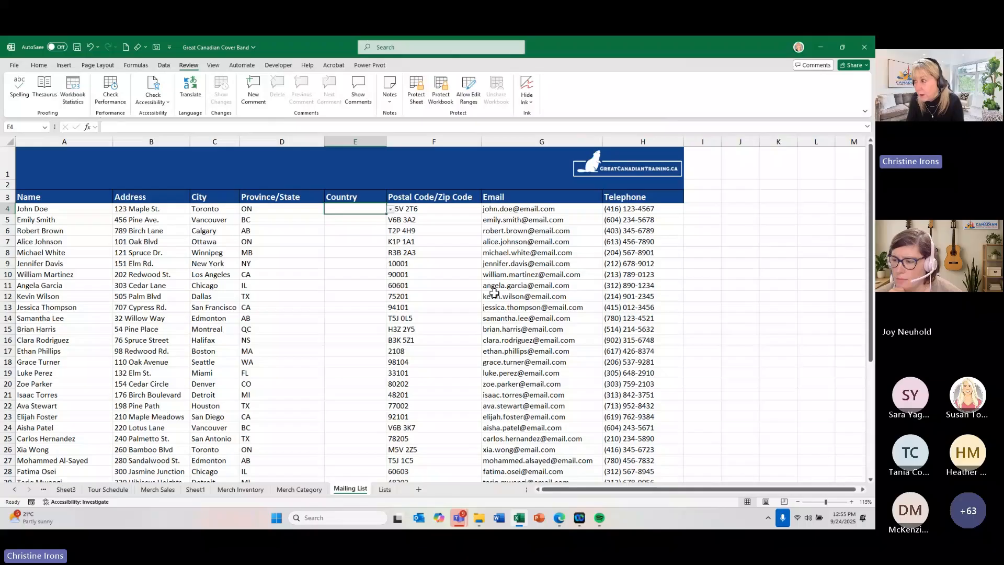
{"action": "key", "text": "ctrl+shift+Down"}
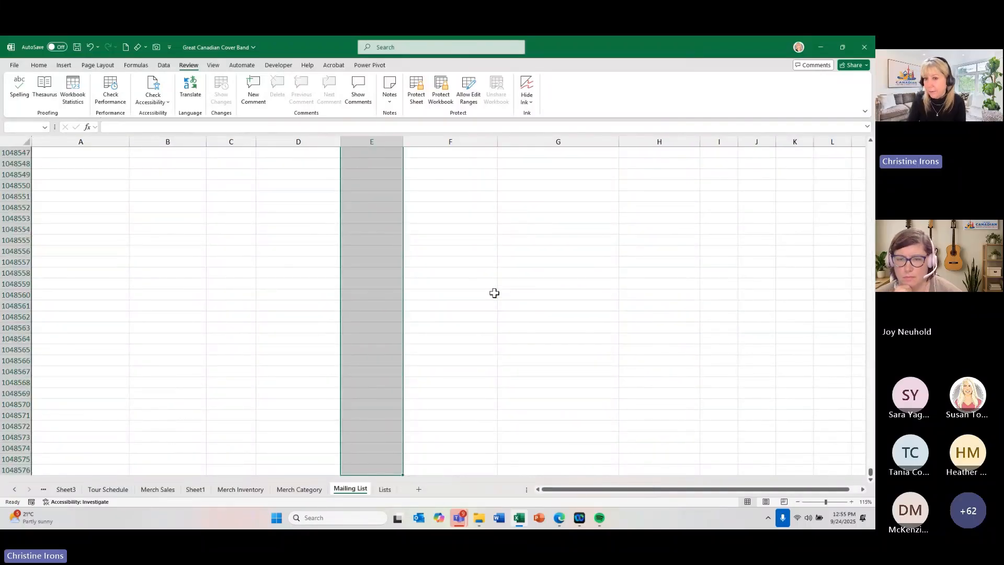
{"action": "key", "text": "ctrl+Up"}
{"action": "left_click", "coordinate": [326, 209]}
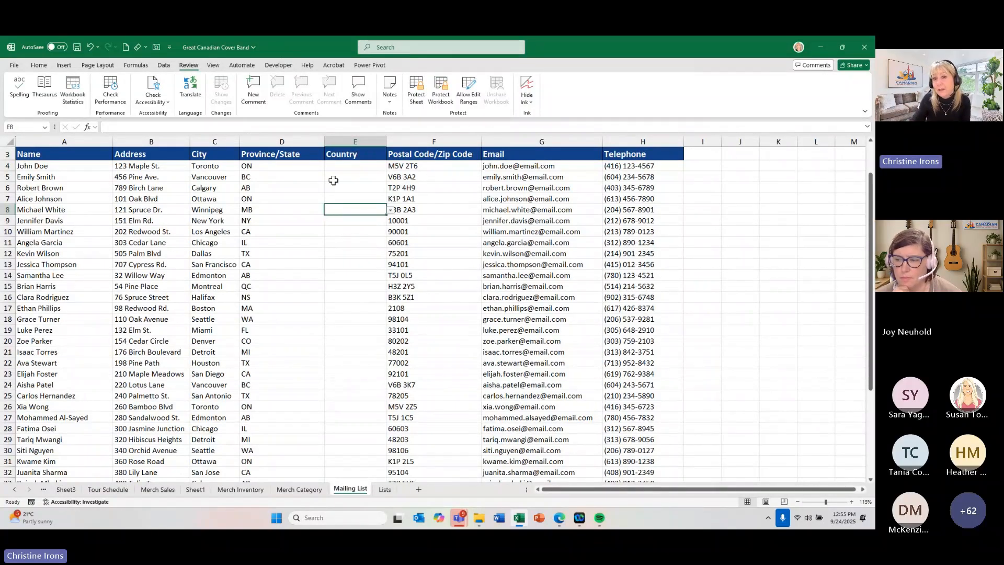
{"action": "left_click_drag", "start_coordinate": [335, 165], "coordinate": [345, 415]}
{"action": "left_click", "coordinate": [351, 341]}
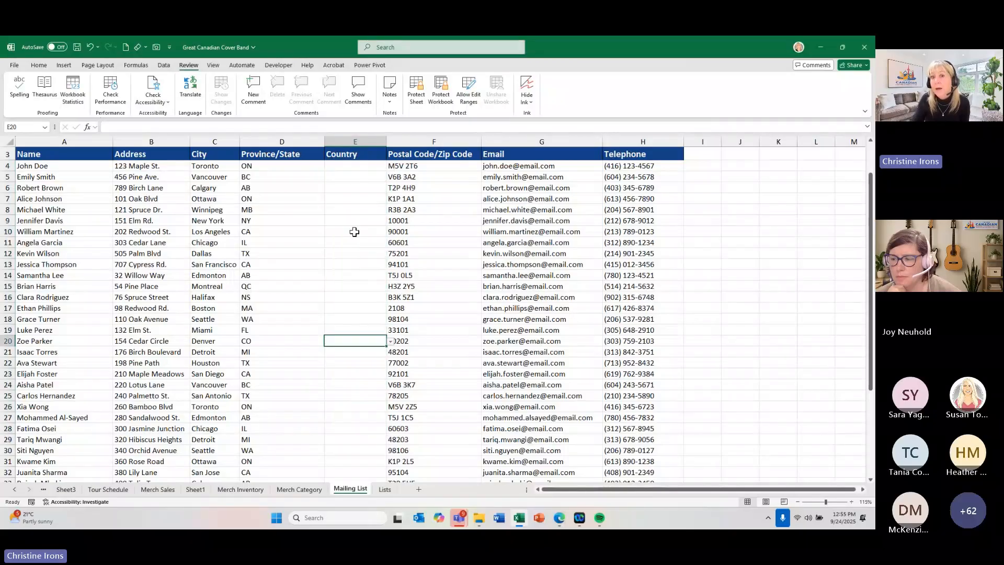
- Select the empty Country cells as one continuous range from E4 to the last mailing list row, E43
{"action": "left_click", "coordinate": [350, 165]}
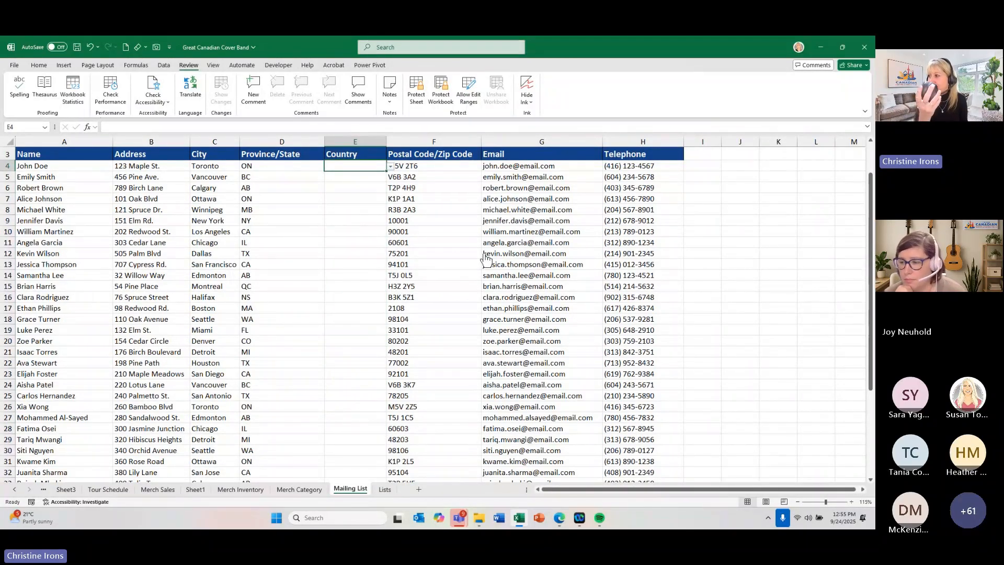
{"action": "scroll", "coordinate": [485, 259], "scroll_direction": "down", "scroll_amount": 8}
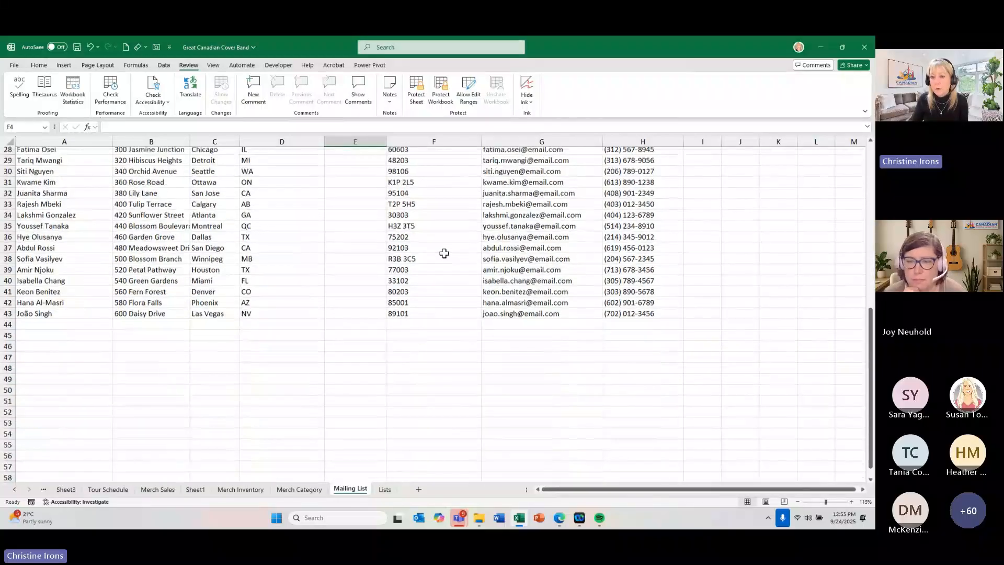
{"action": "scroll", "coordinate": [418, 288], "scroll_direction": "up", "scroll_amount": 1}
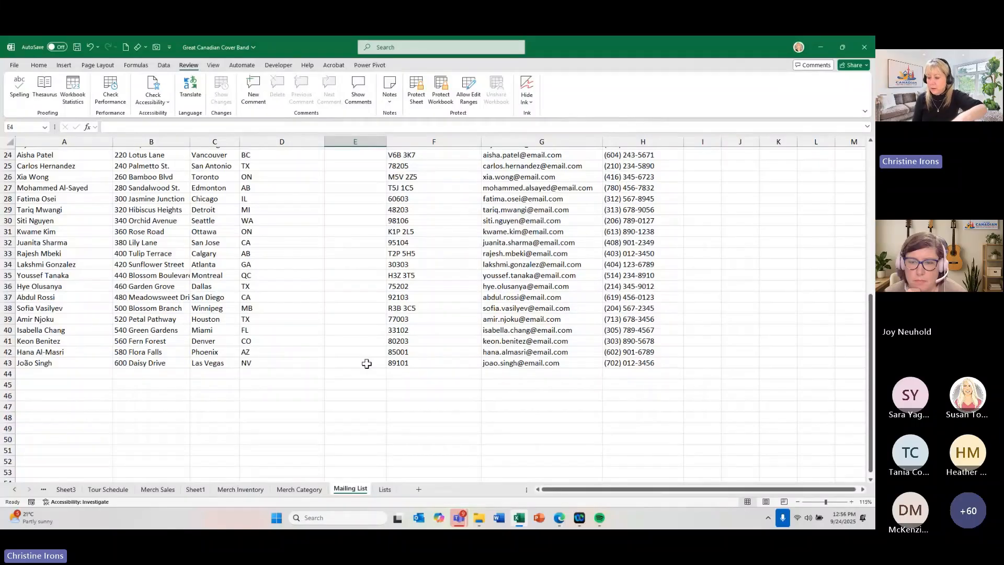
{"action": "left_click_drag", "start_coordinate": [366, 364], "coordinate": [366, 363]}
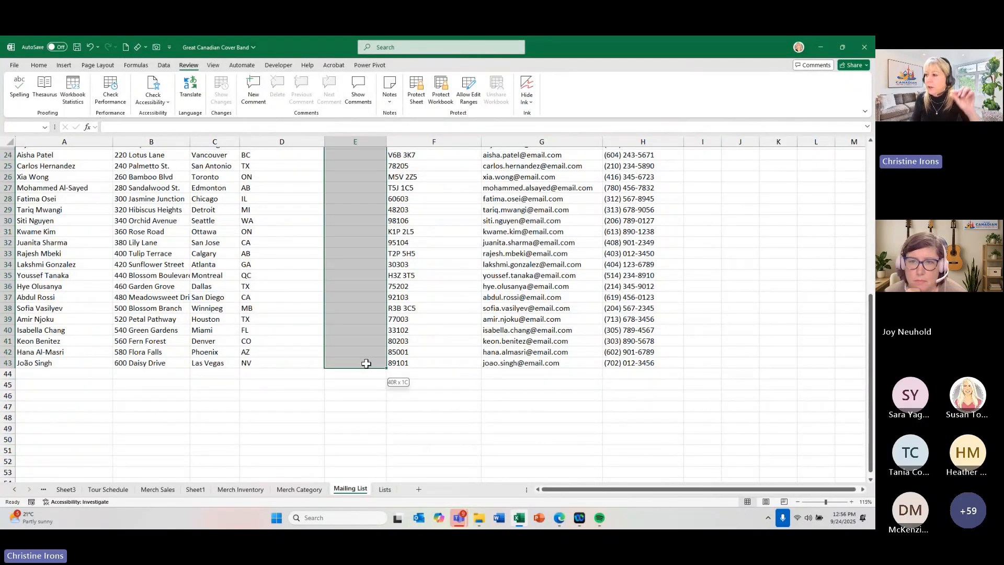
{"action": "scroll", "coordinate": [366, 363], "scroll_direction": "up", "scroll_amount": 2}
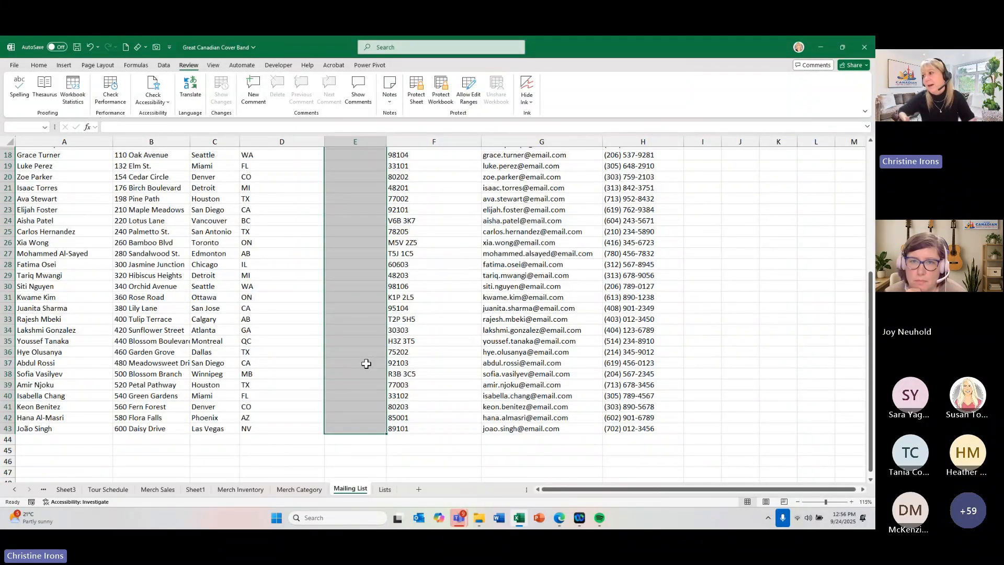
- Clear the Country range selection on the Mailing List sheet by selecting a single Postal Code/Zip Code cell near the start of the list
{"action": "scroll", "coordinate": [366, 364], "scroll_direction": "up", "scroll_amount": 6}
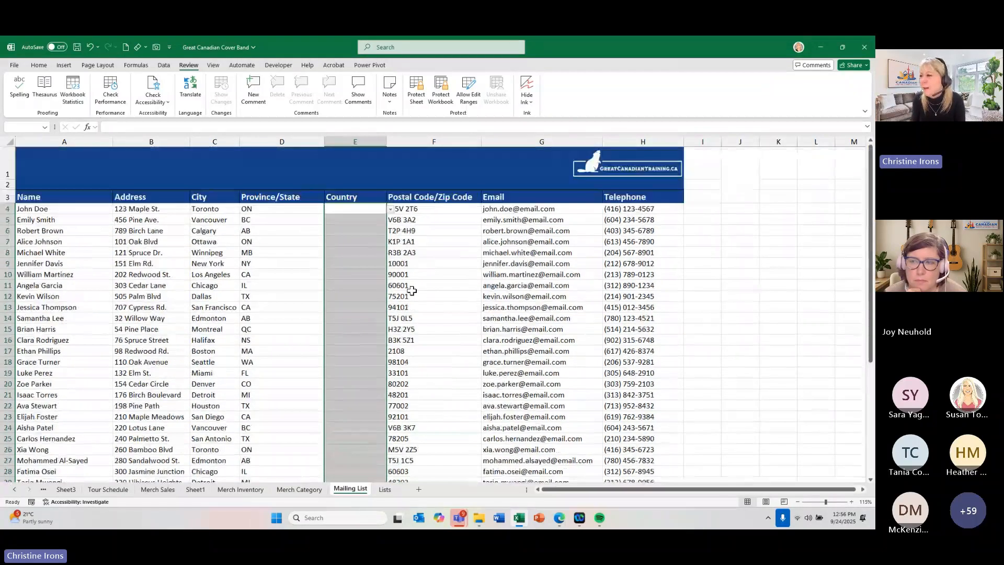
{"action": "left_click", "coordinate": [413, 283]}
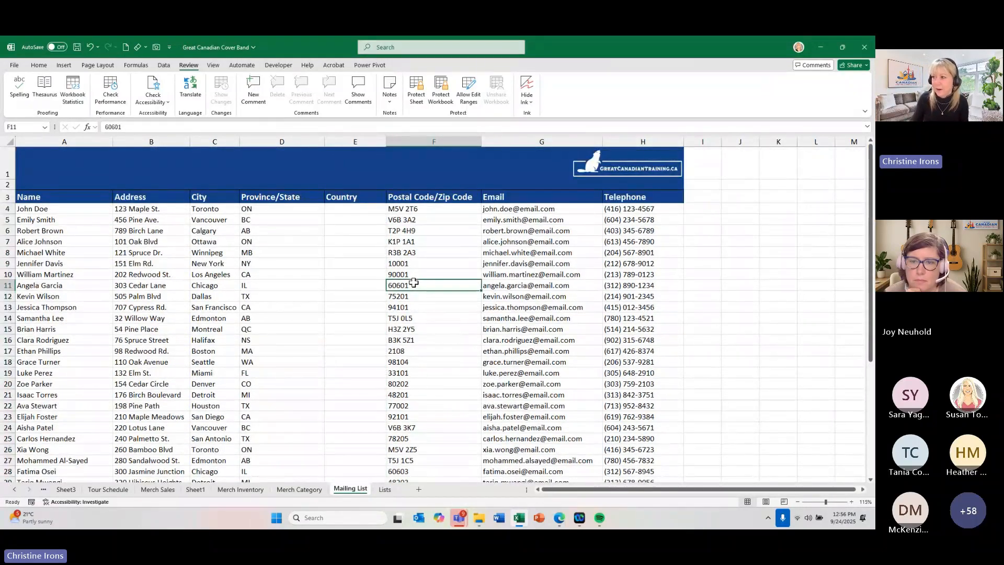
{"action": "left_click", "coordinate": [414, 262]}
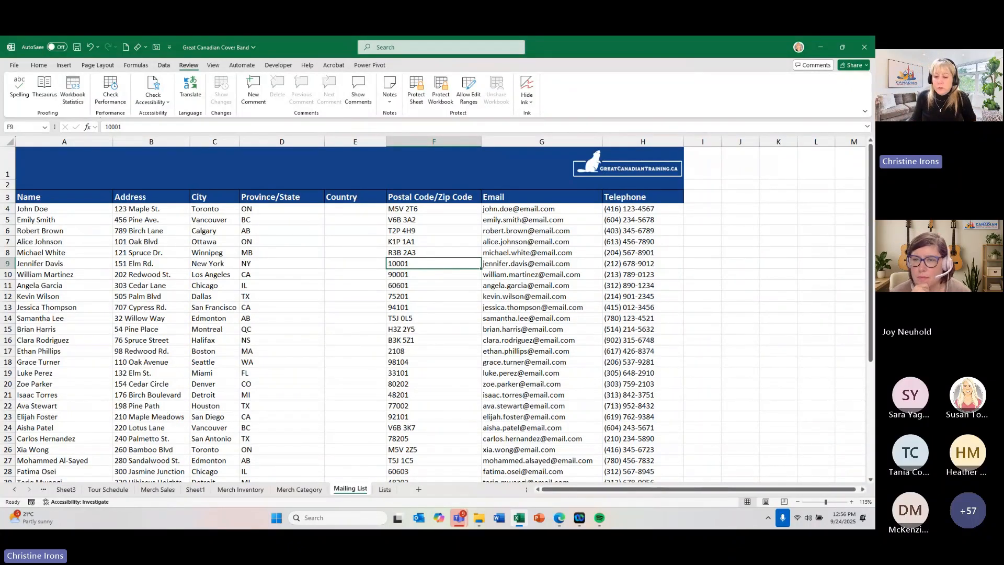
- Examine the Countries table on the Lists sheet and the empty cells beneath it, comparing it with the Mailing List sheet
{"action": "left_click", "coordinate": [384, 489]}
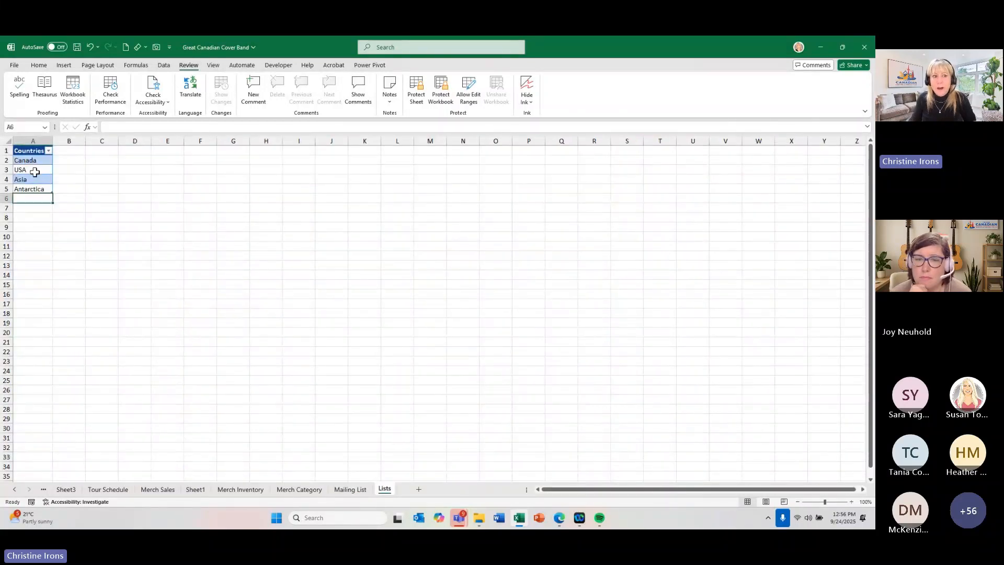
{"action": "left_click", "coordinate": [6, 170]}
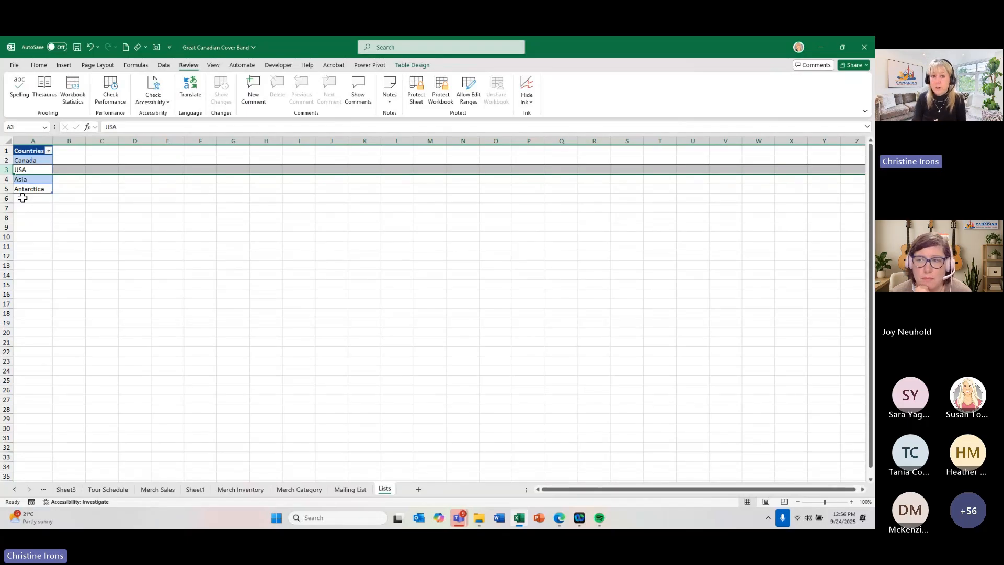
{"action": "left_click", "coordinate": [92, 264]}
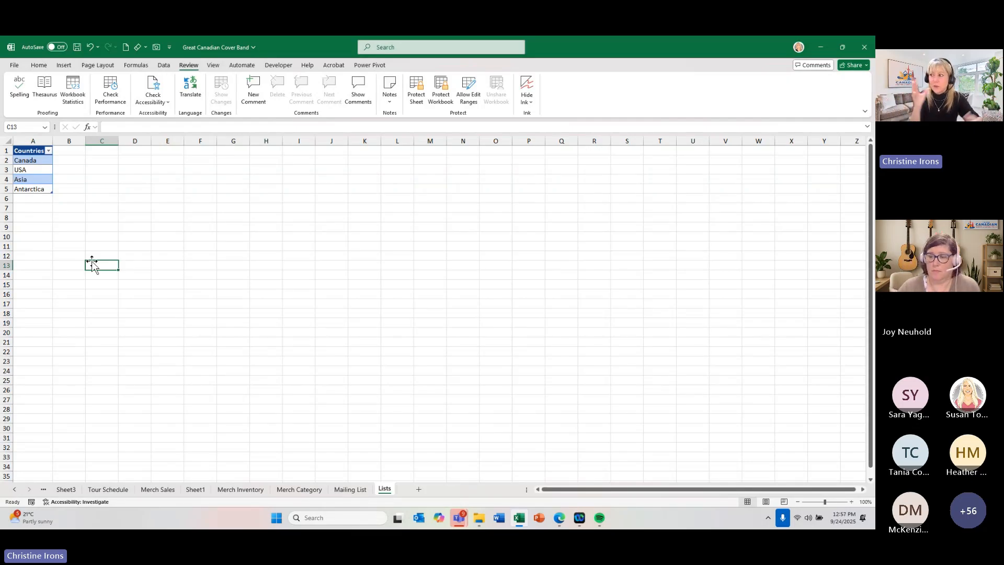
{"action": "left_click", "coordinate": [361, 489]}
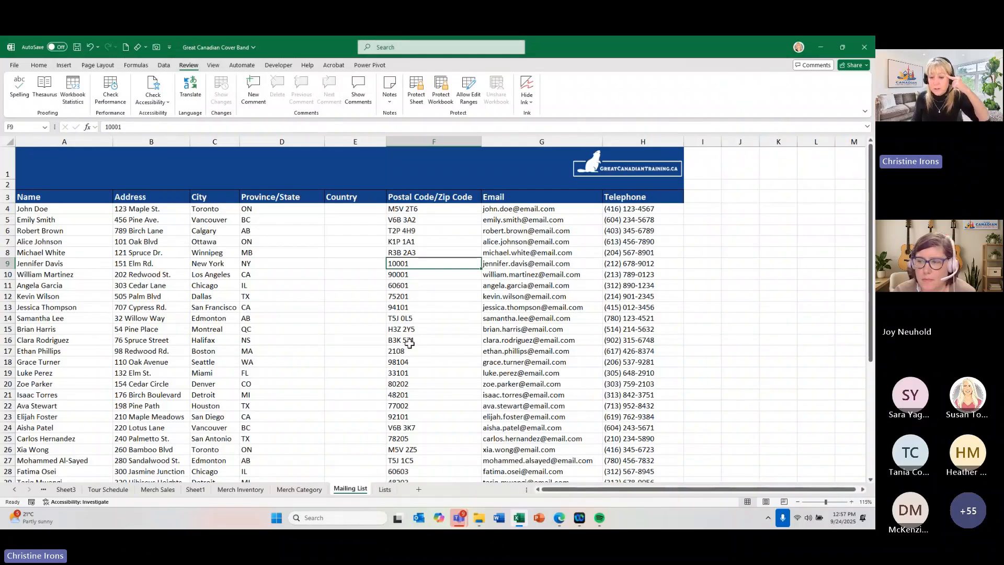
{"action": "left_click", "coordinate": [384, 489]}
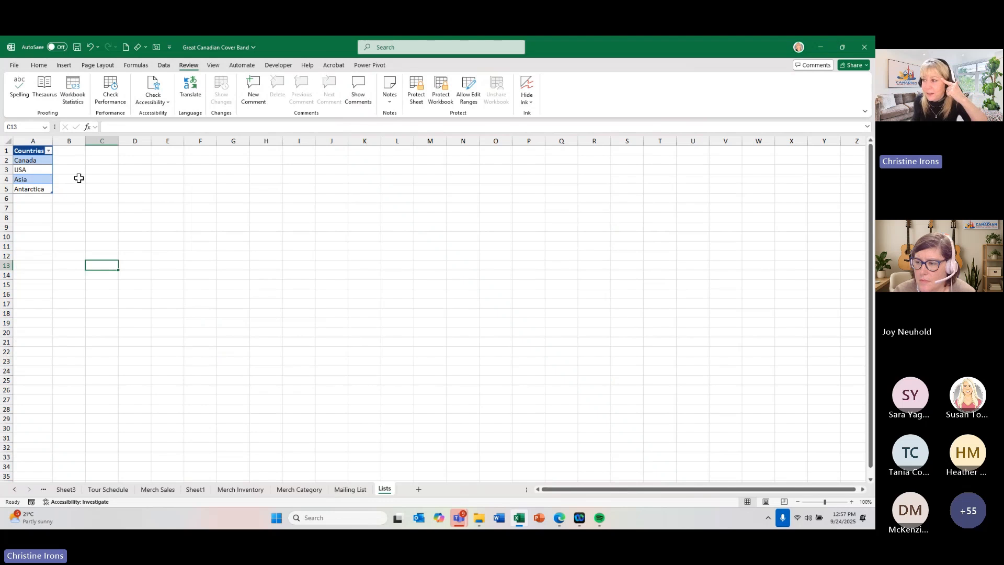
{"action": "left_click", "coordinate": [37, 206]}
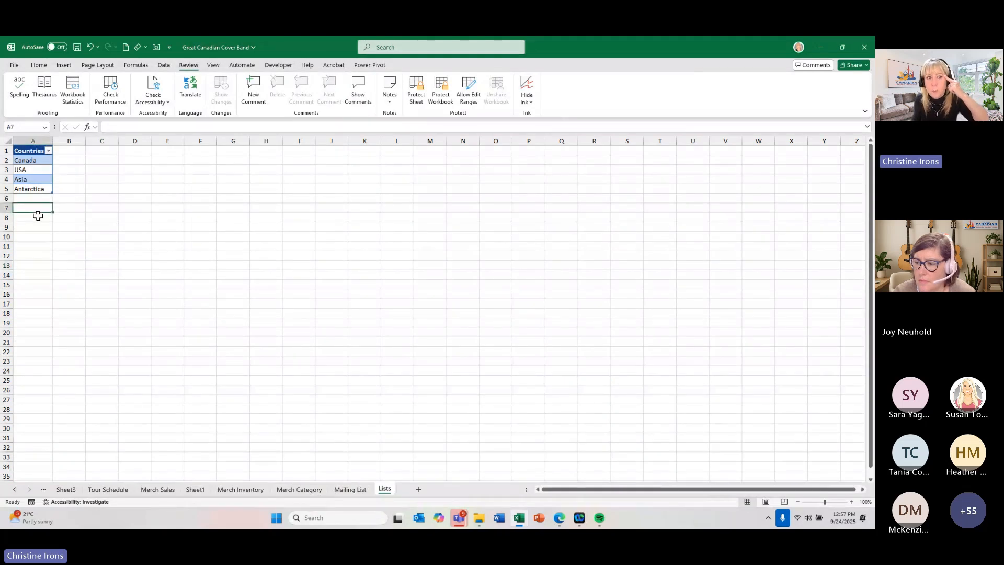
{"action": "left_click", "coordinate": [34, 224]}
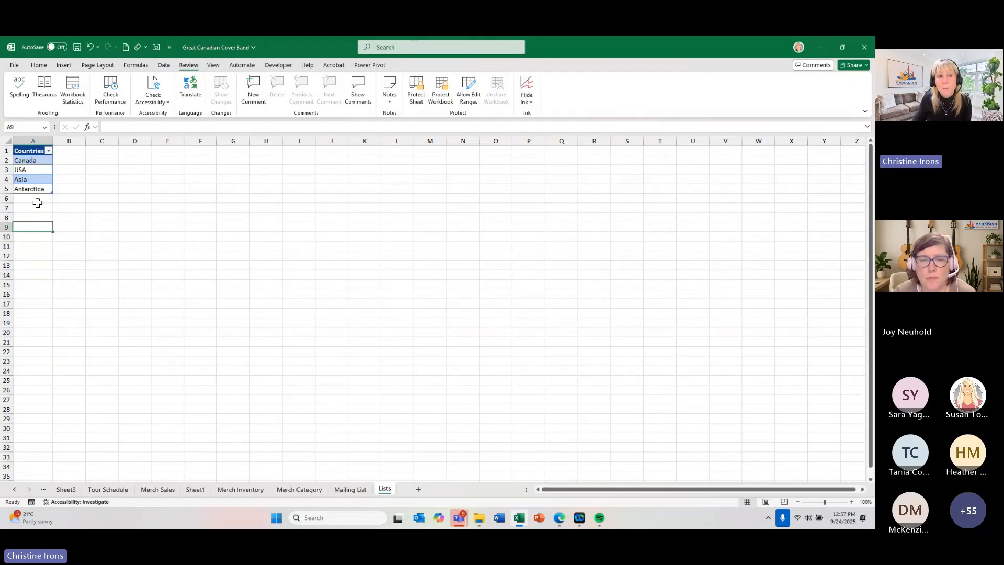
{"action": "left_click", "coordinate": [40, 179]}
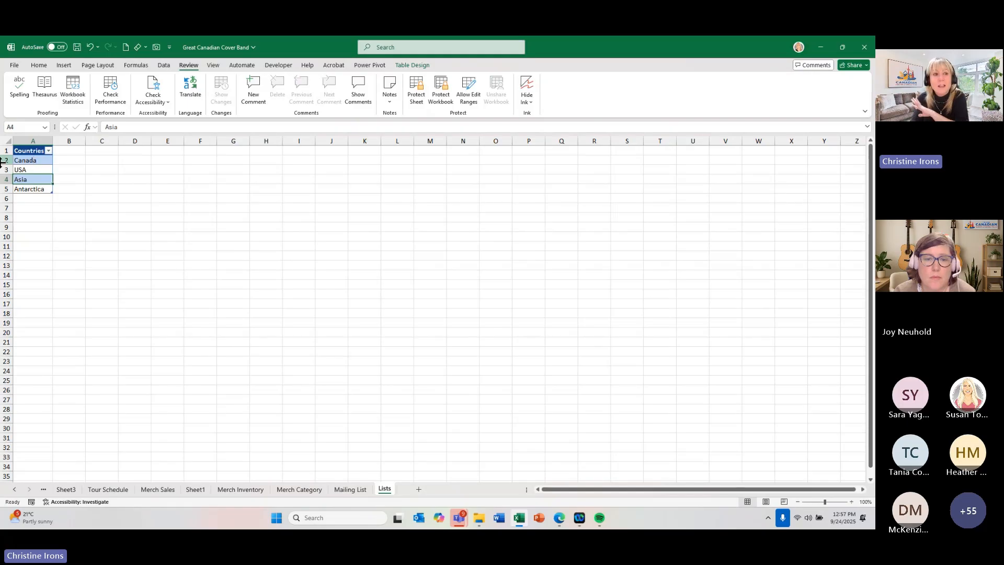
{"action": "left_click", "coordinate": [30, 201], "text": "ctrl"}
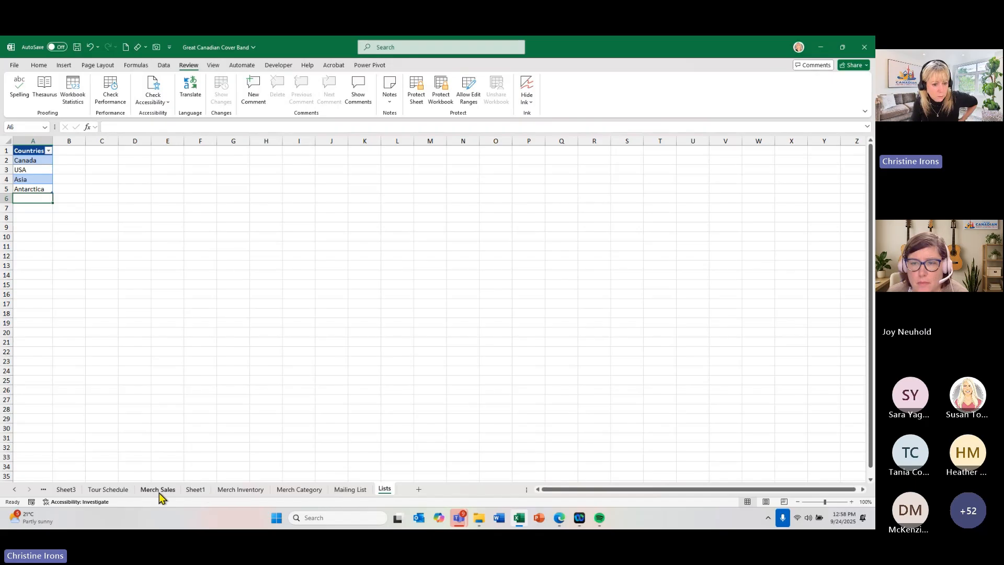
- On the Merch Sales sheet, enter =D4*1.1 in cell E4 and fill the formula down beside all the sales rows
{"action": "left_click", "coordinate": [243, 492]}
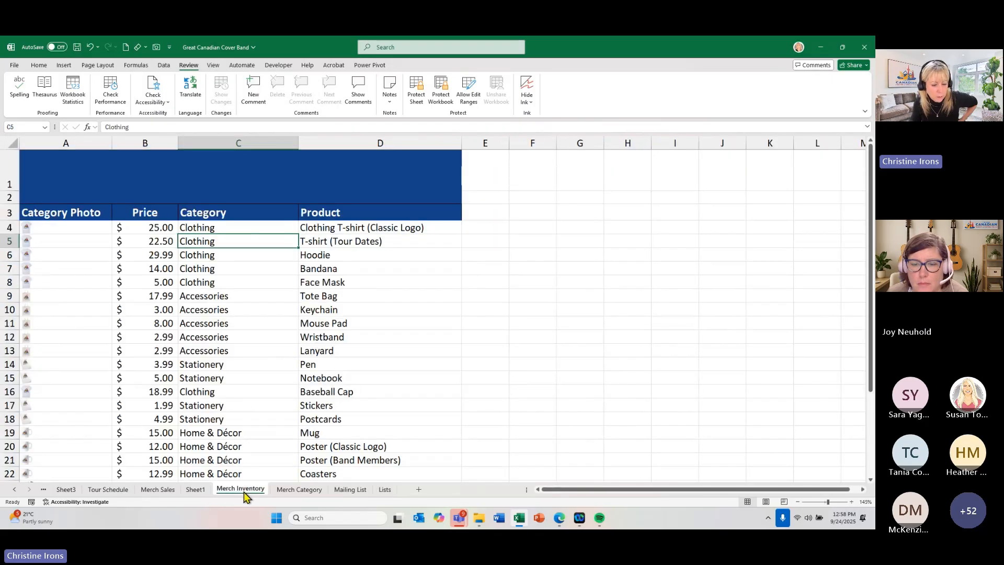
{"action": "left_click", "coordinate": [165, 491]}
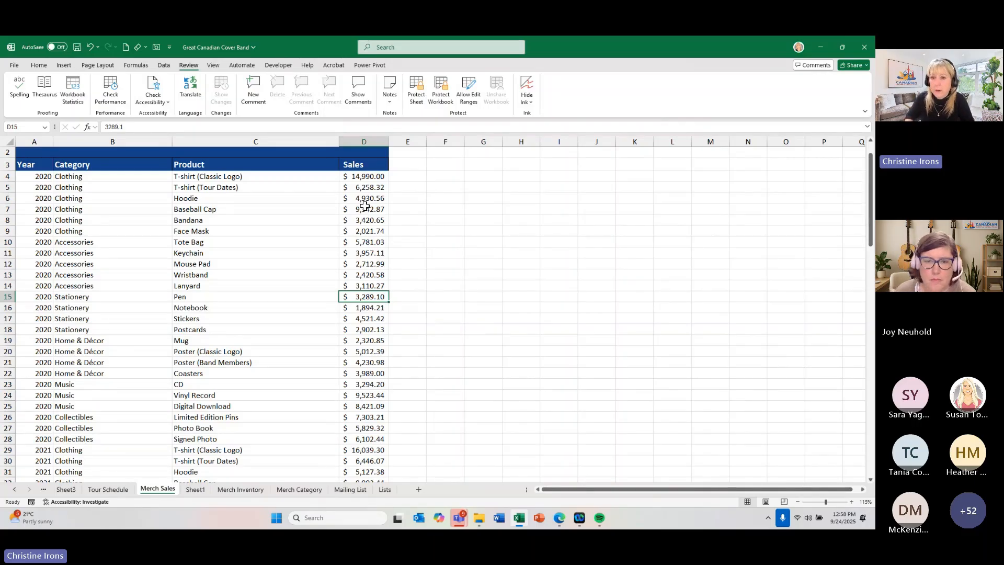
{"action": "left_click", "coordinate": [397, 178]}
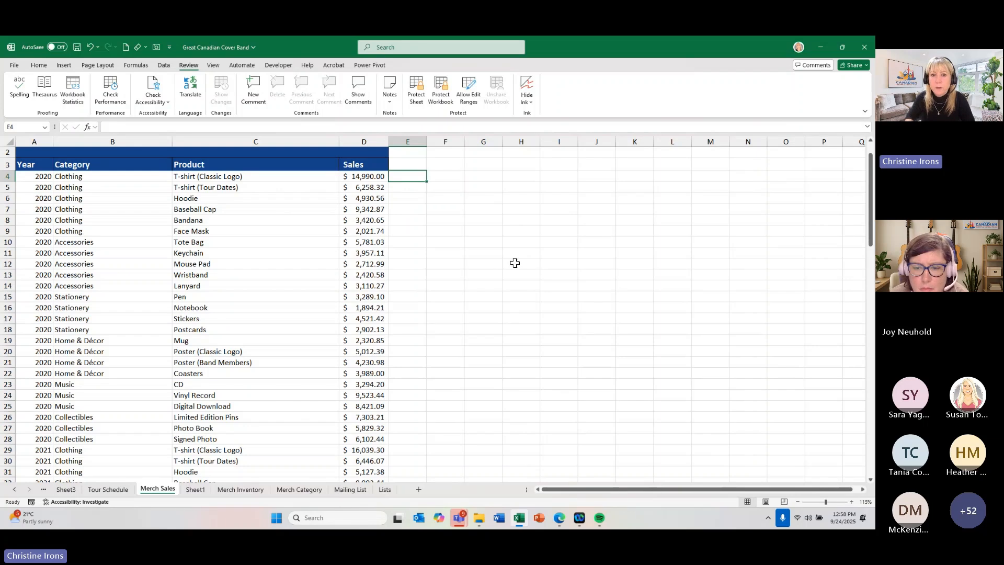
{"action": "type", "text": "="}
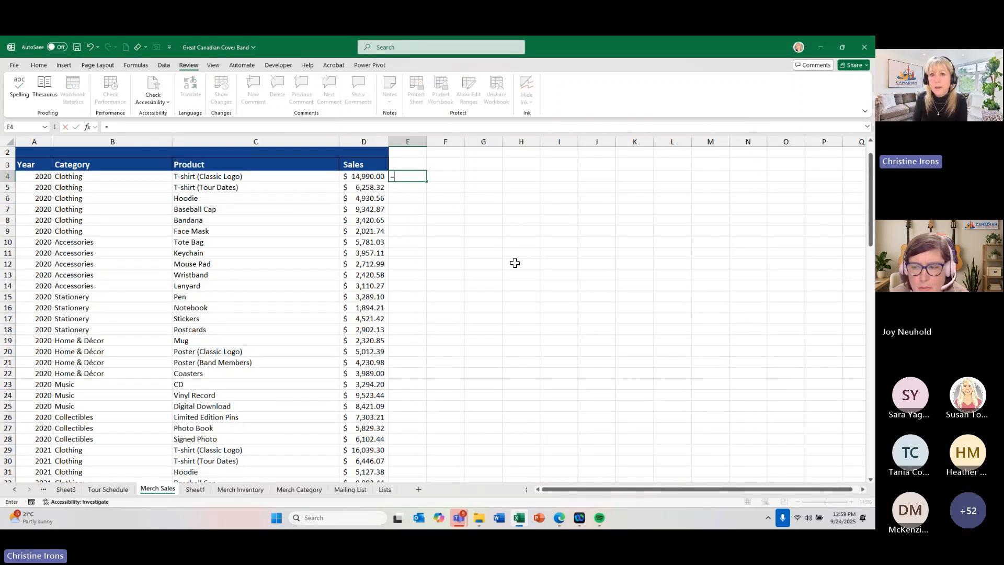
{"action": "left_click", "coordinate": [370, 176]}
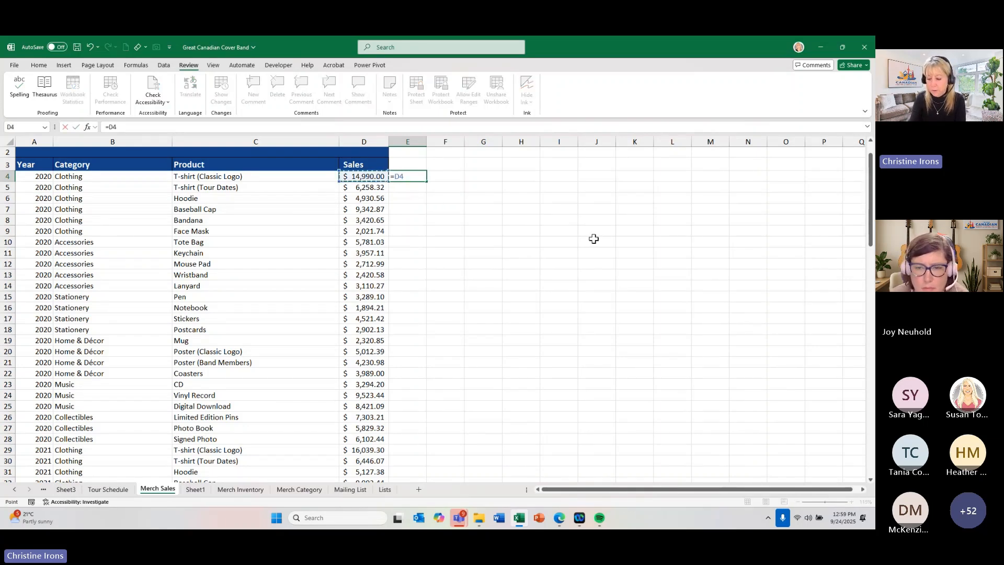
{"action": "type", "text": "*"}
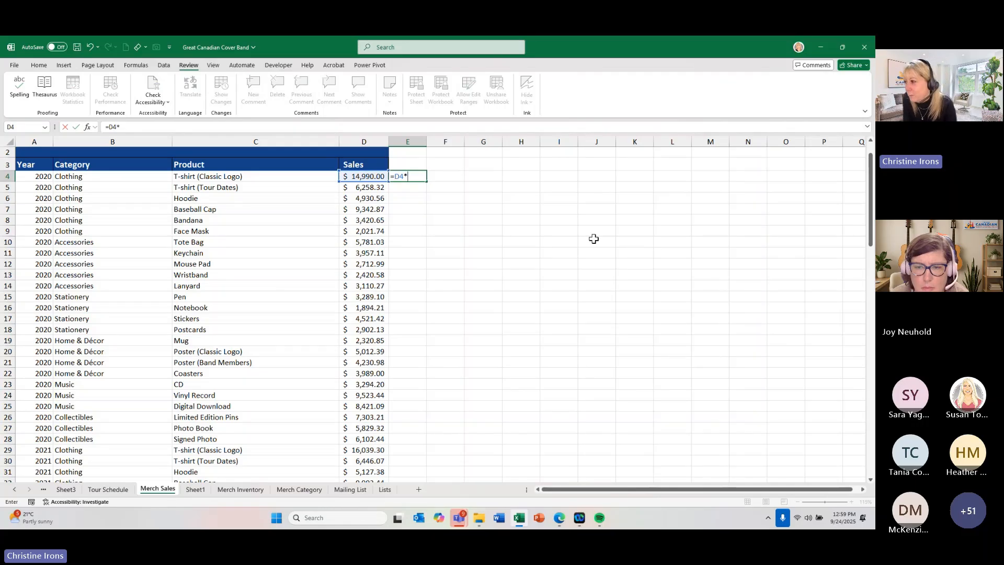
{"action": "type", "text": "1.1"}
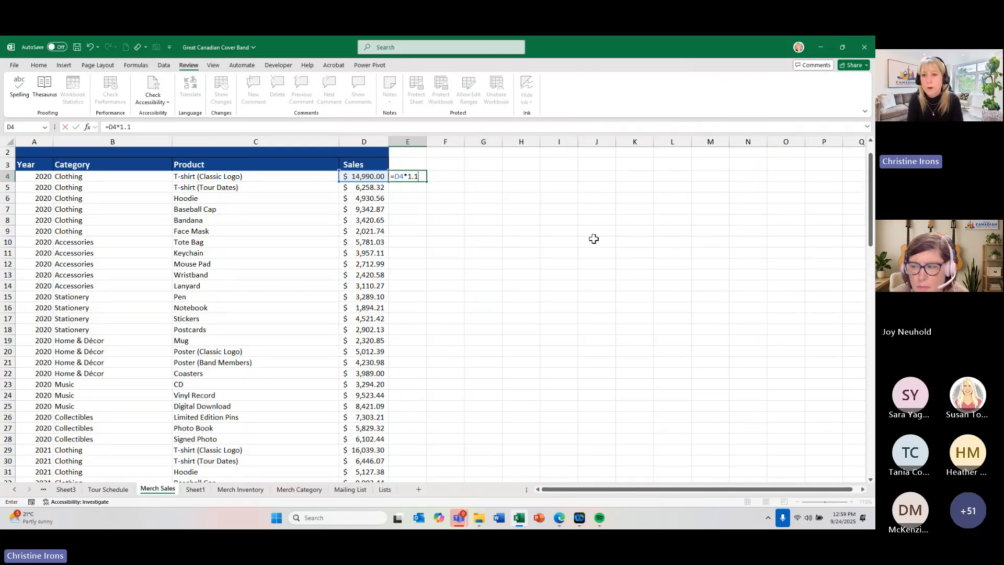
{"action": "key", "text": "Return"}
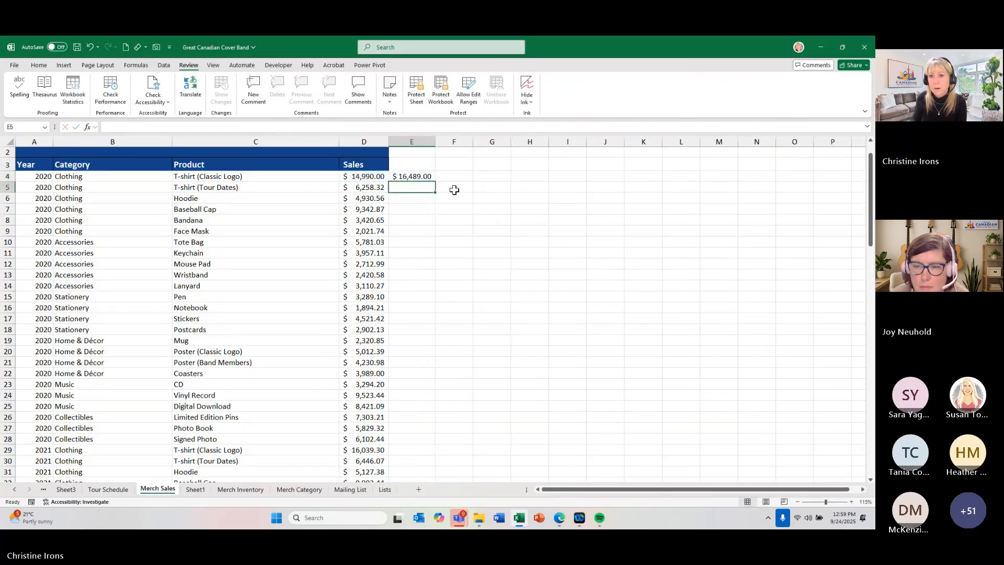
{"action": "left_click", "coordinate": [415, 176]}
{"action": "double_click", "coordinate": [434, 181]}
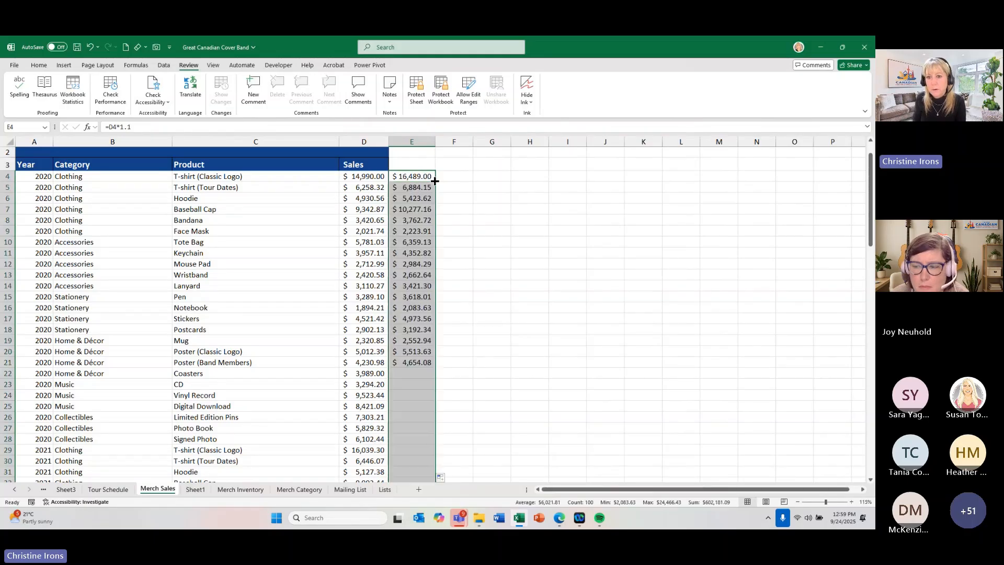
- Title the new column Increased Sales in E3 and widen column E to fit the heading
{"action": "left_click", "coordinate": [412, 164]}
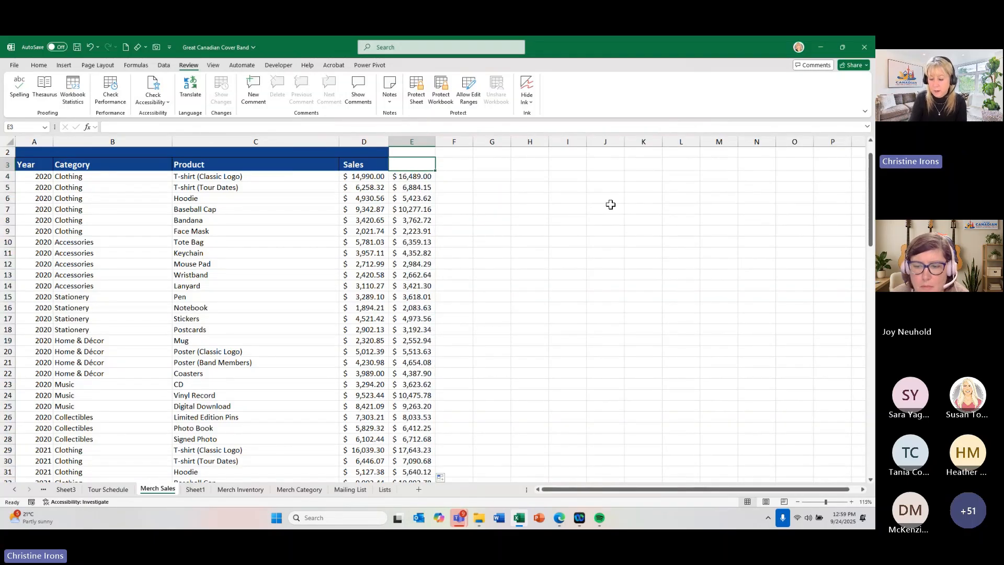
{"action": "type", "text": "Increased "}
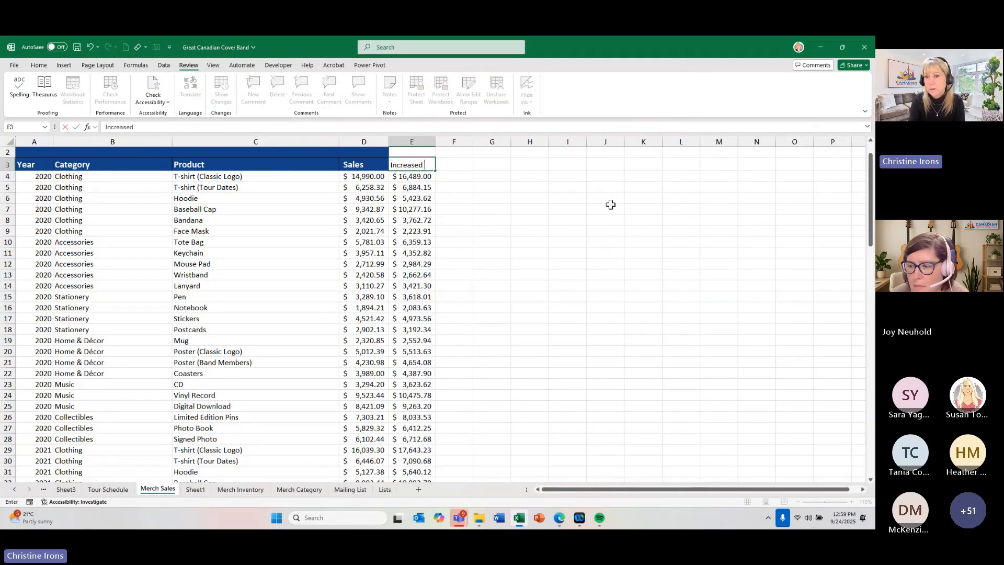
{"action": "type", "text": "Sale"}
{"action": "key", "text": "Return"}
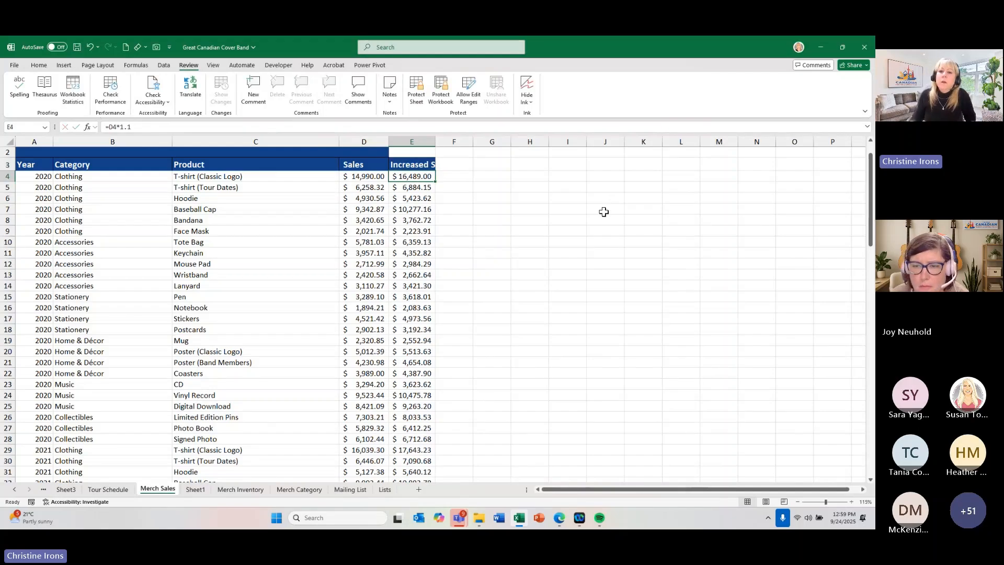
{"action": "left_click_drag", "start_coordinate": [436, 143], "coordinate": [468, 144]}
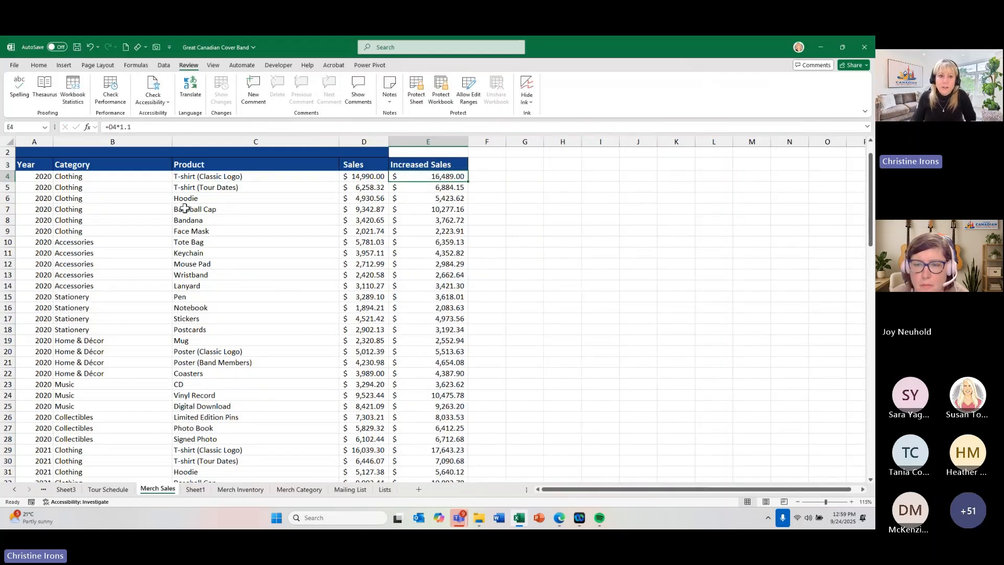
- Examine the Category, Product and Sales entries alongside the formula cells in the Increased Sales column
{"action": "left_click", "coordinate": [121, 176]}
{"action": "left_click", "coordinate": [223, 176]}
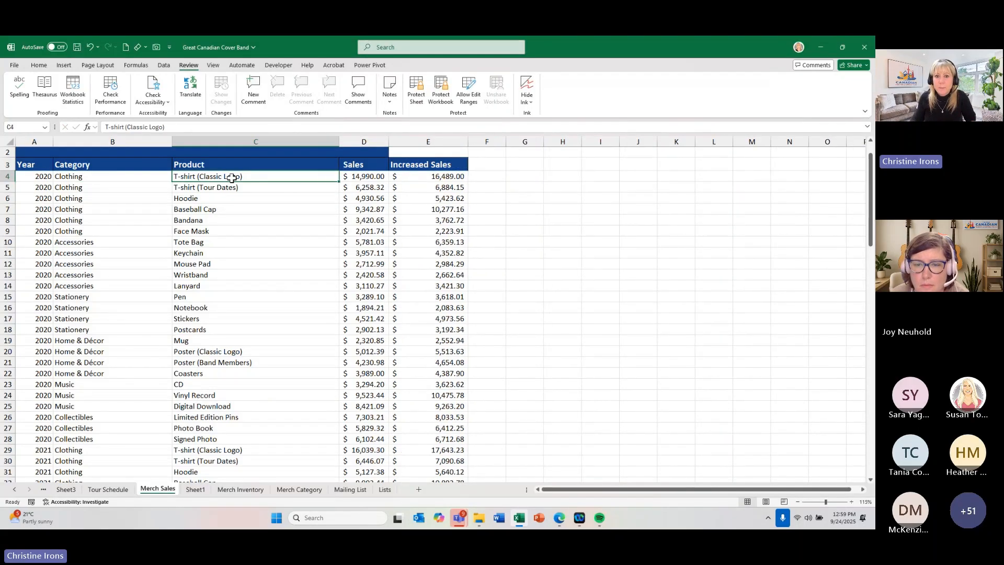
{"action": "left_click", "coordinate": [375, 186]}
{"action": "left_click", "coordinate": [423, 176]}
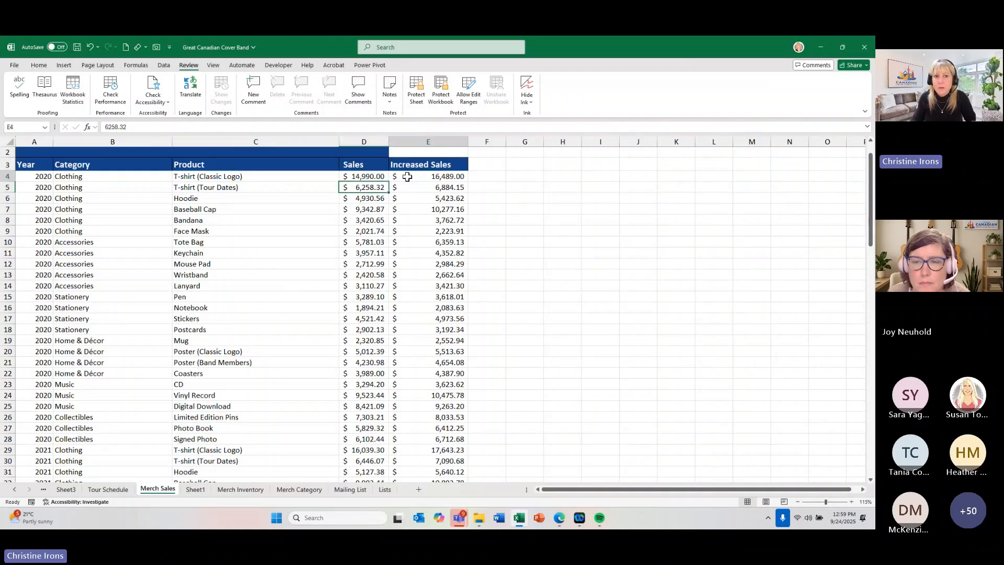
{"action": "left_click", "coordinate": [240, 238]}
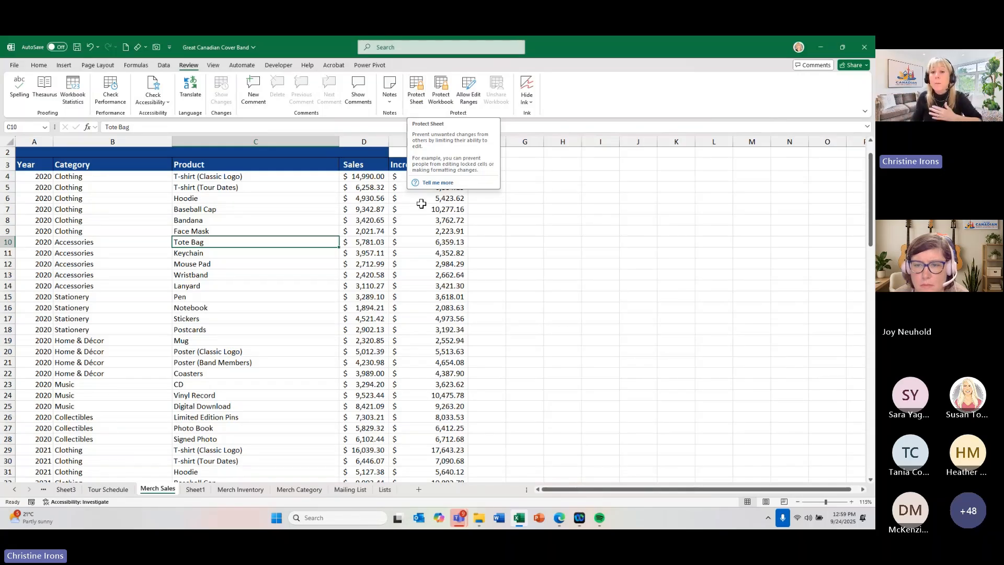
{"action": "left_click", "coordinate": [393, 252]}
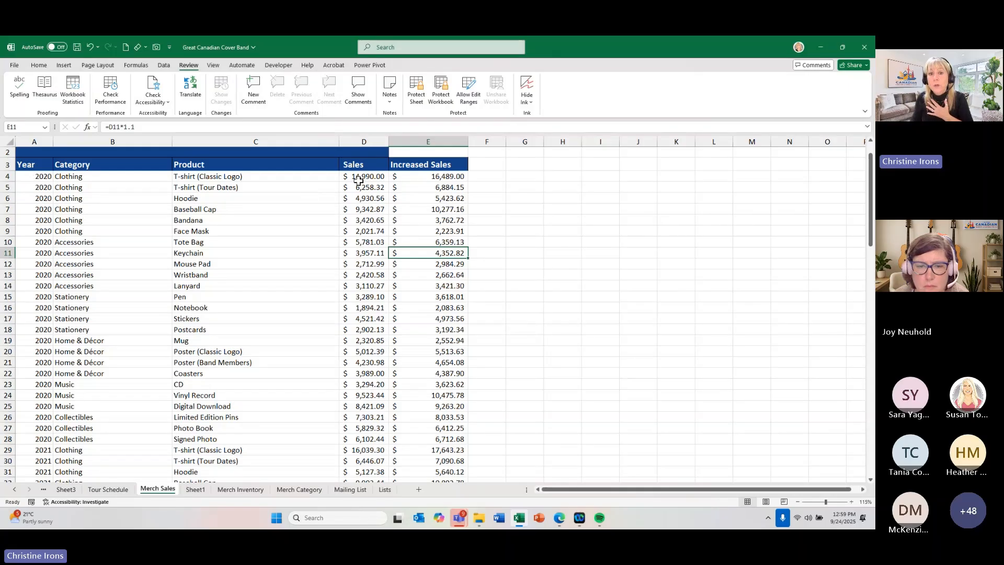
{"action": "left_click", "coordinate": [418, 177]}
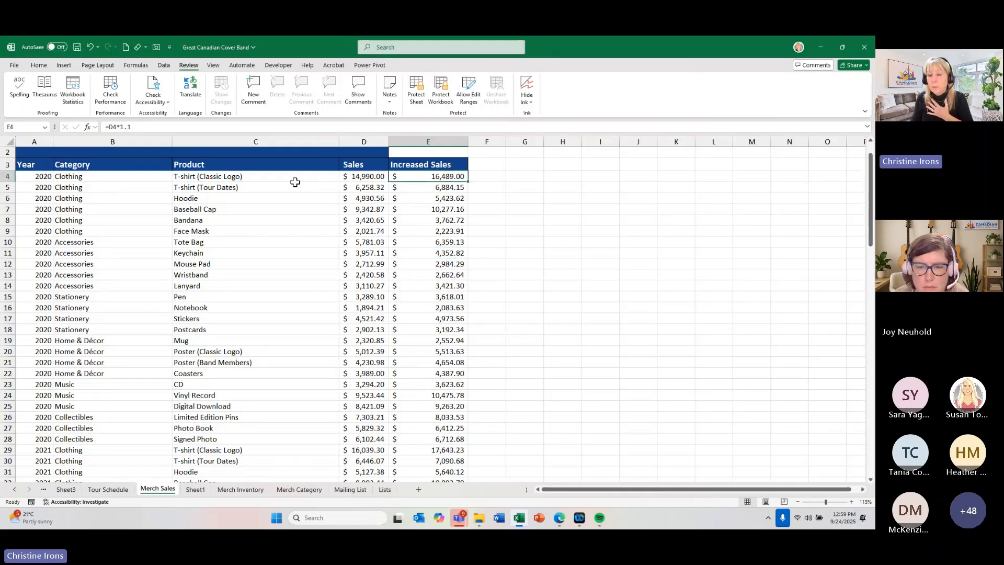
{"action": "left_click", "coordinate": [115, 178]}
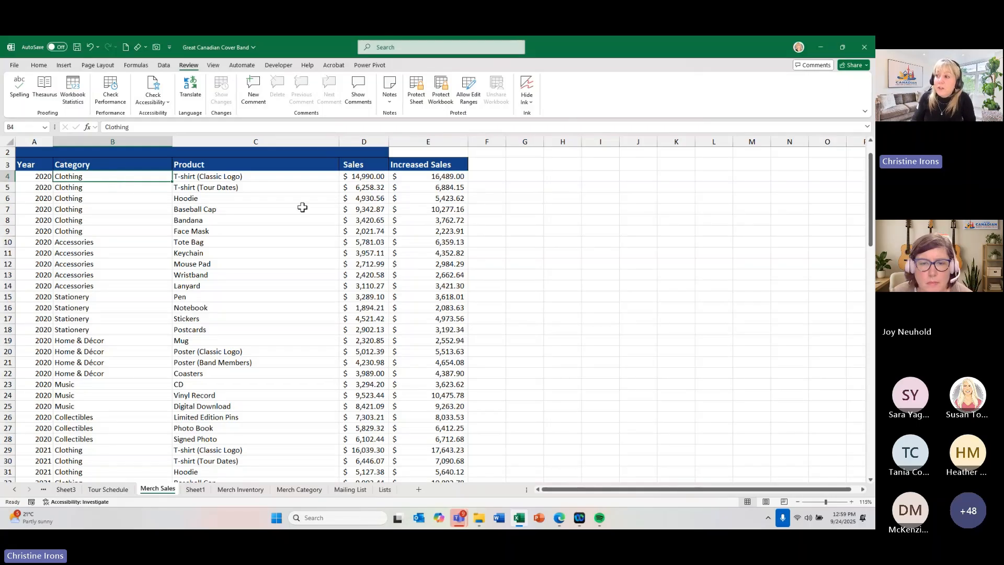
- Select the Increased Sales formulas E4:E31, the data-entry cells A4:D31, and the smaller data range A4:D10
{"action": "left_click_drag", "start_coordinate": [427, 176], "coordinate": [410, 473]}
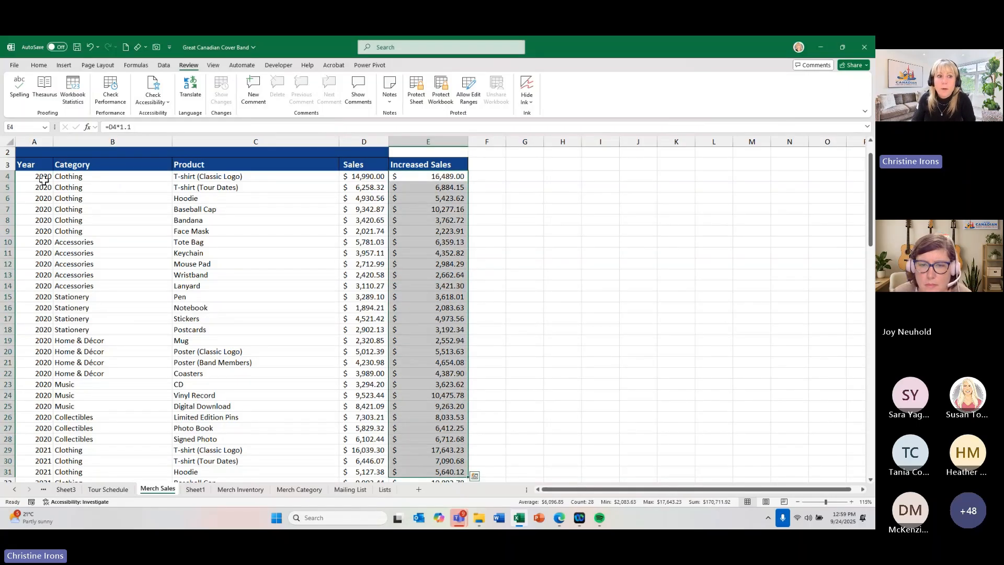
{"action": "left_click_drag", "start_coordinate": [41, 176], "coordinate": [371, 476]}
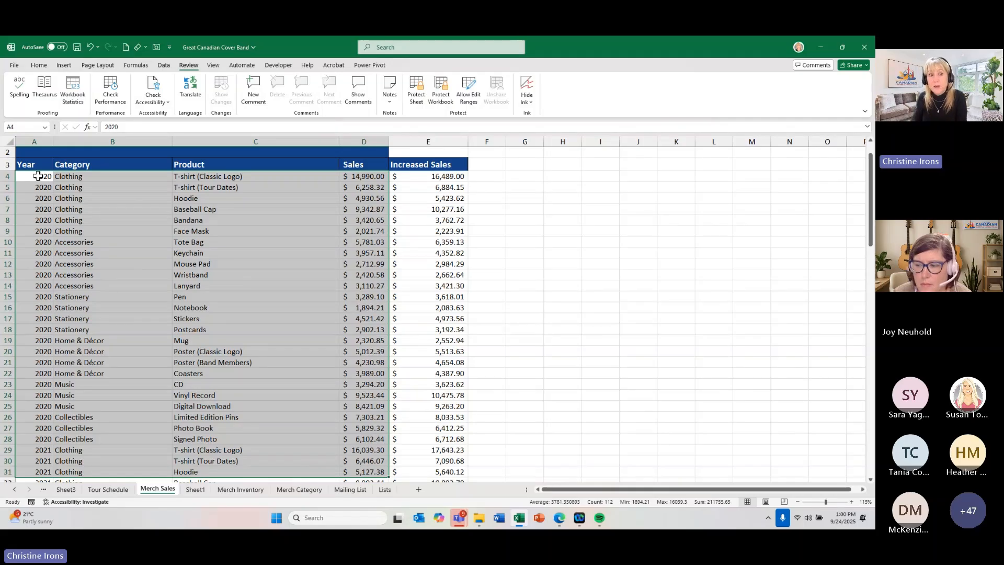
{"action": "left_click_drag", "start_coordinate": [39, 178], "coordinate": [384, 244]}
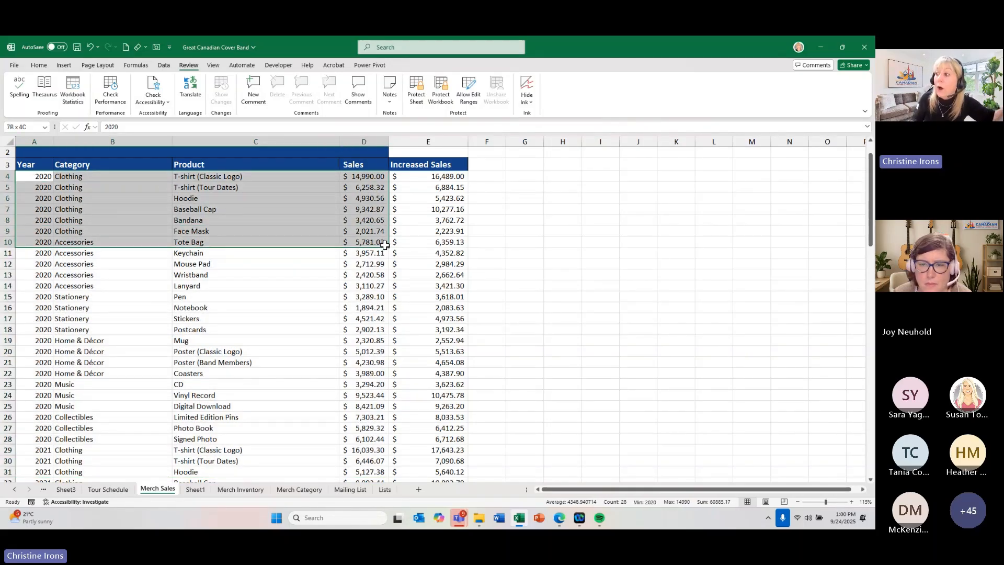
{"action": "left_click_drag", "start_coordinate": [384, 244], "coordinate": [384, 245]}
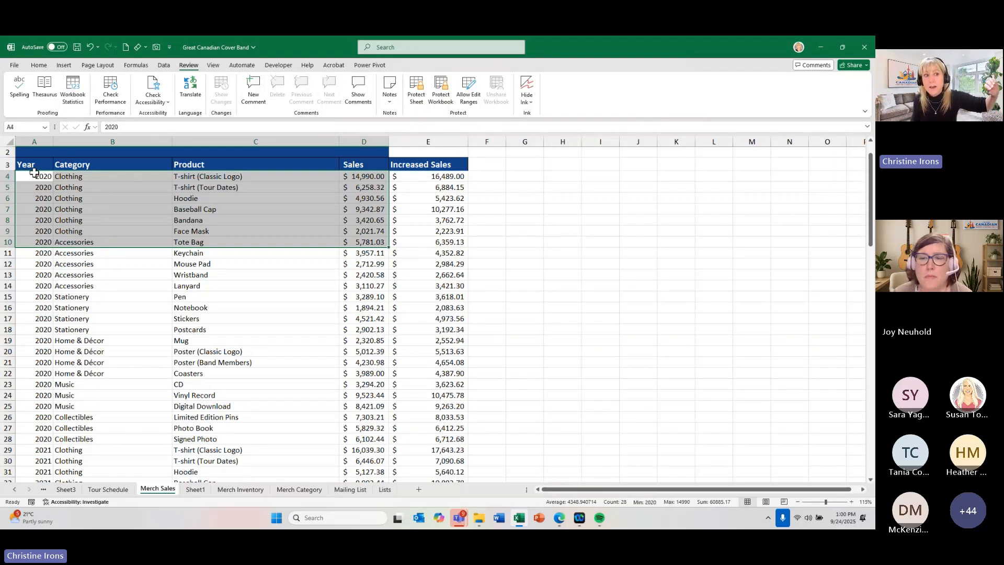
- Select the data-entry cells A4:D103 and turn off their Locked protection setting
{"action": "left_click_drag", "start_coordinate": [35, 176], "coordinate": [360, 448]}
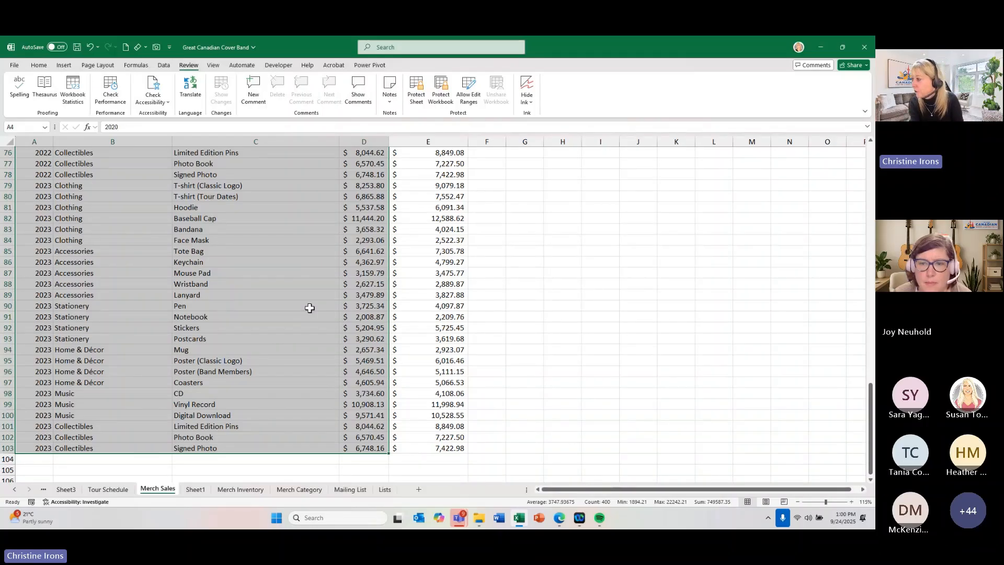
{"action": "key", "text": "ctrl+1"}
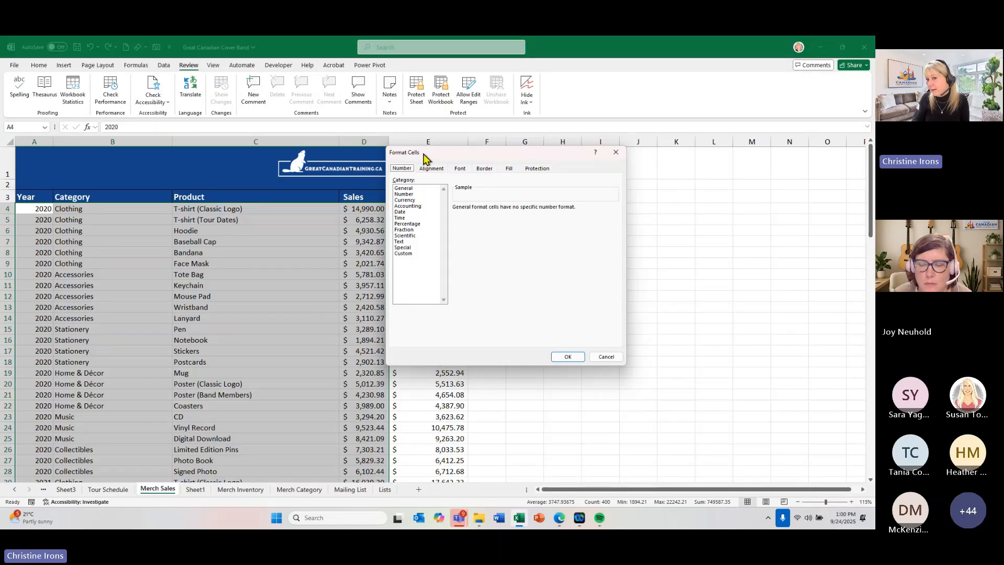
{"action": "left_click", "coordinate": [537, 167]}
{"action": "left_click", "coordinate": [396, 181]}
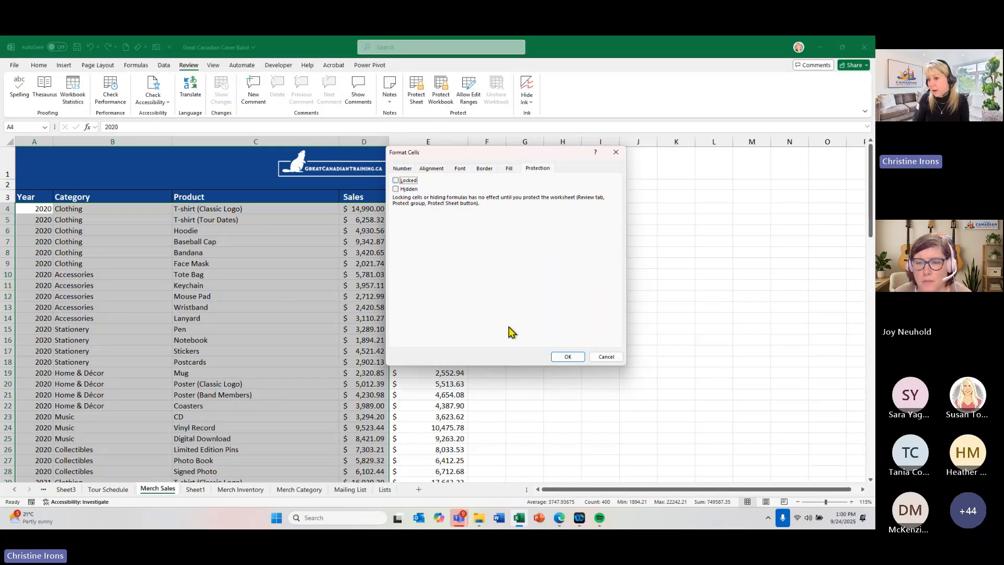
{"action": "left_click", "coordinate": [566, 356]}
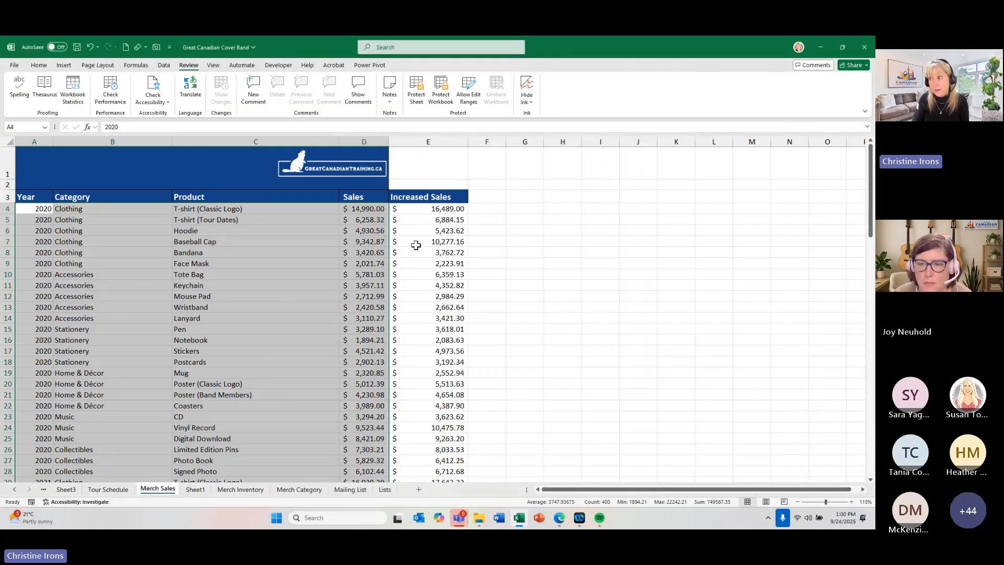
{"action": "left_click", "coordinate": [273, 282]}
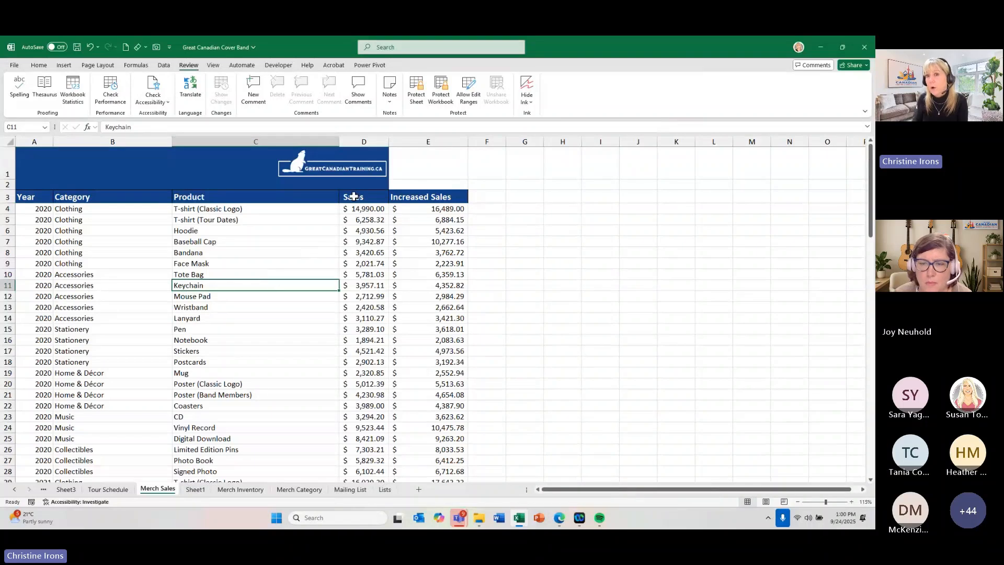
- Protect the sheet without a password and test the unlocked cells by entering asrdgasdg in B4 and asfgasd in C4
{"action": "left_click", "coordinate": [416, 93]}
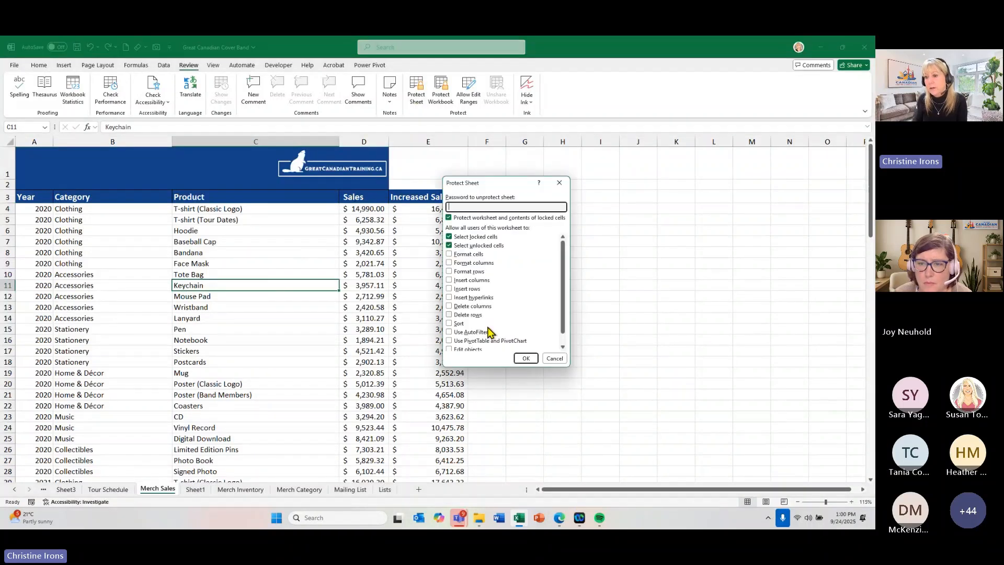
{"action": "left_click", "coordinate": [524, 359]}
{"action": "left_click", "coordinate": [80, 208]}
{"action": "type", "text": "asrdgasdg"}
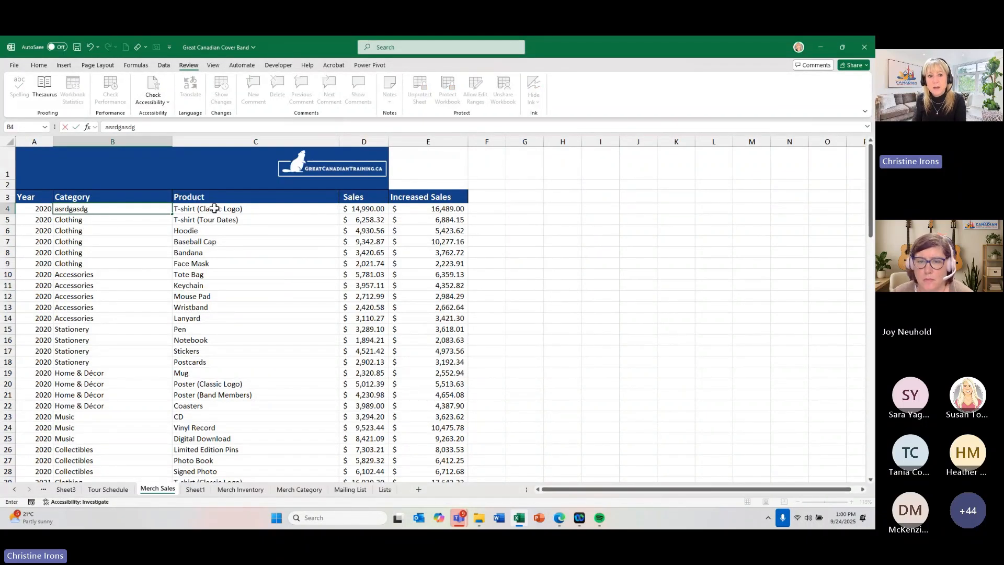
{"action": "left_click", "coordinate": [214, 208]}
{"action": "type", "text": "asfgasd"}
- Try to overwrite the protected formula in E4, and remove the sheet protection
{"action": "left_click", "coordinate": [420, 210]}
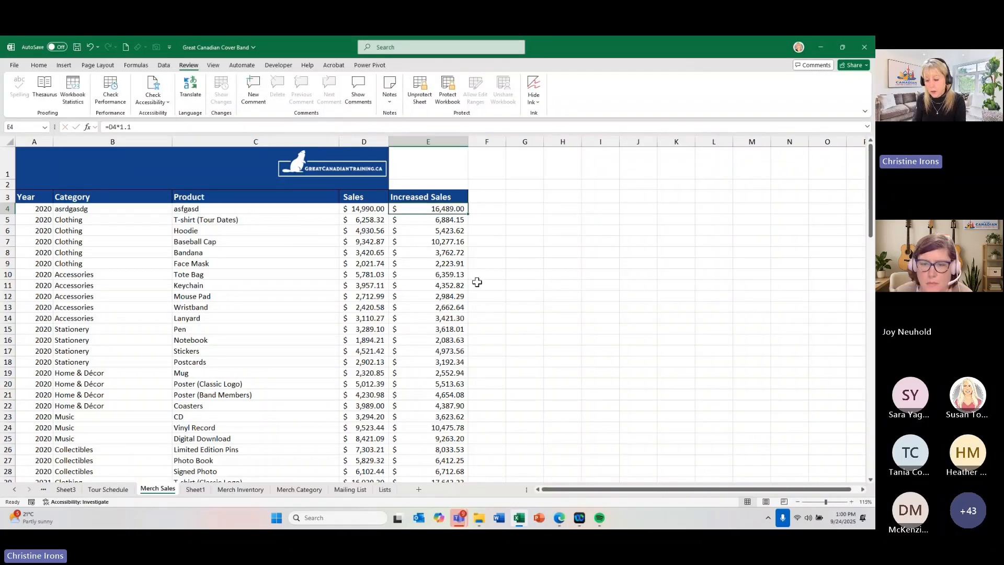
{"action": "key", "text": "a"}
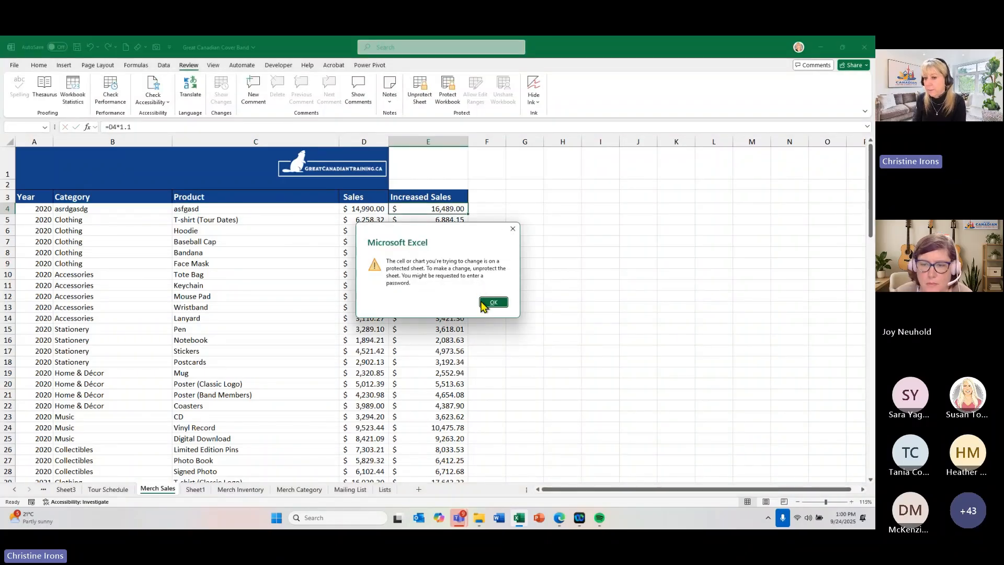
{"action": "left_click", "coordinate": [492, 302]}
{"action": "left_click", "coordinate": [420, 92]}
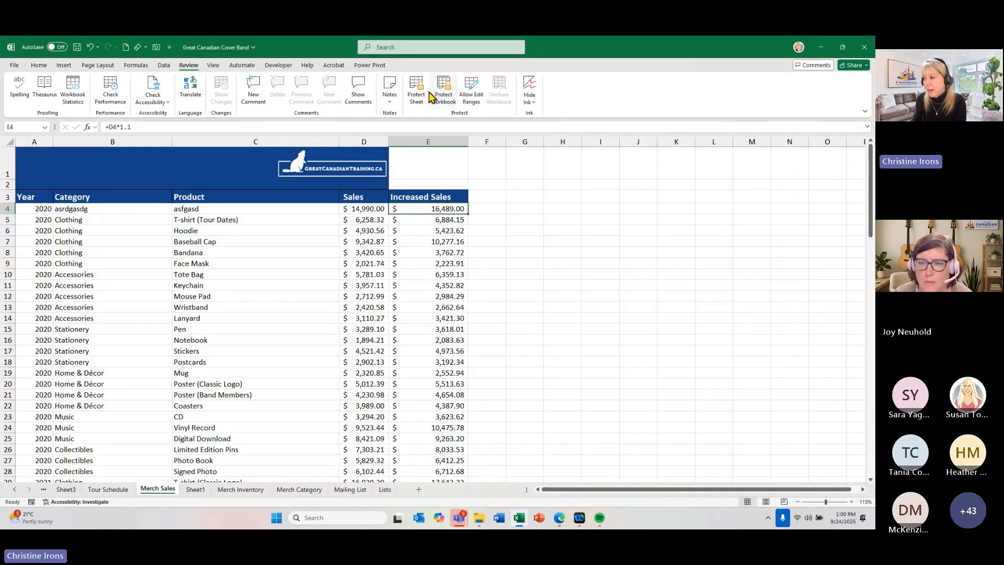
{"action": "left_click", "coordinate": [211, 306]}
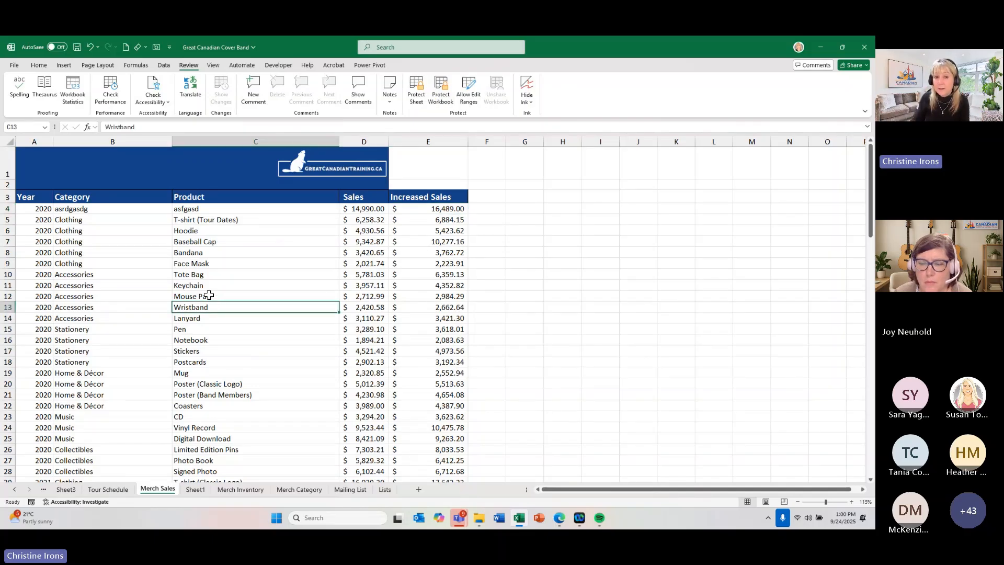
{"action": "left_click", "coordinate": [121, 241]}
{"action": "left_click", "coordinate": [457, 241]}
{"action": "left_click", "coordinate": [296, 393]}
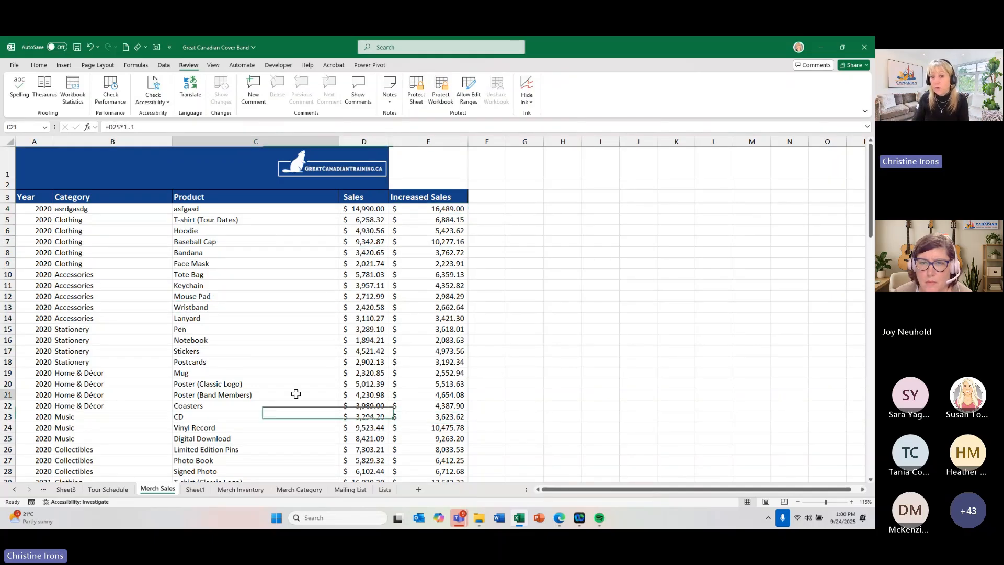
{"action": "left_click", "coordinate": [72, 361]}
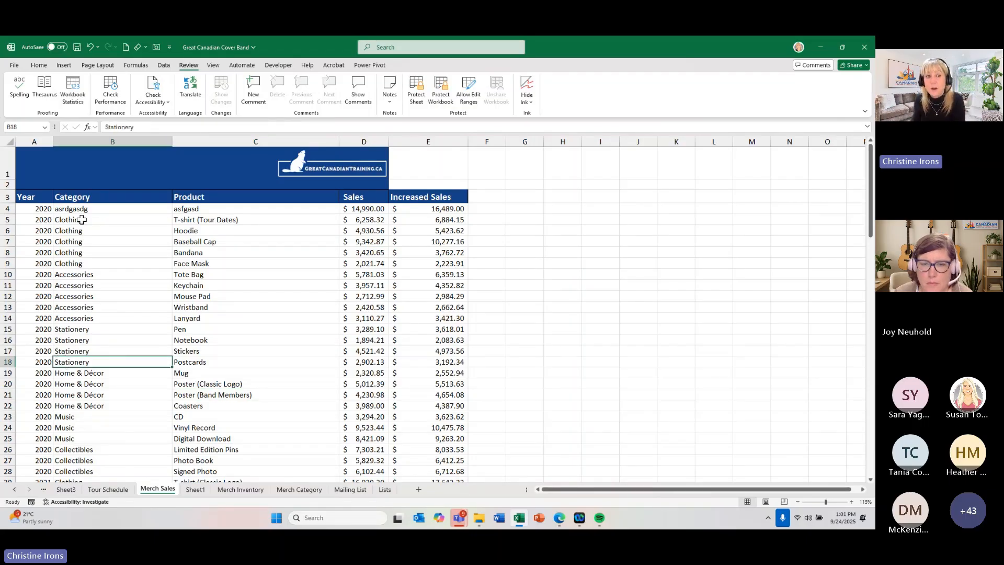
{"action": "left_click_drag", "start_coordinate": [44, 219], "coordinate": [184, 258]}
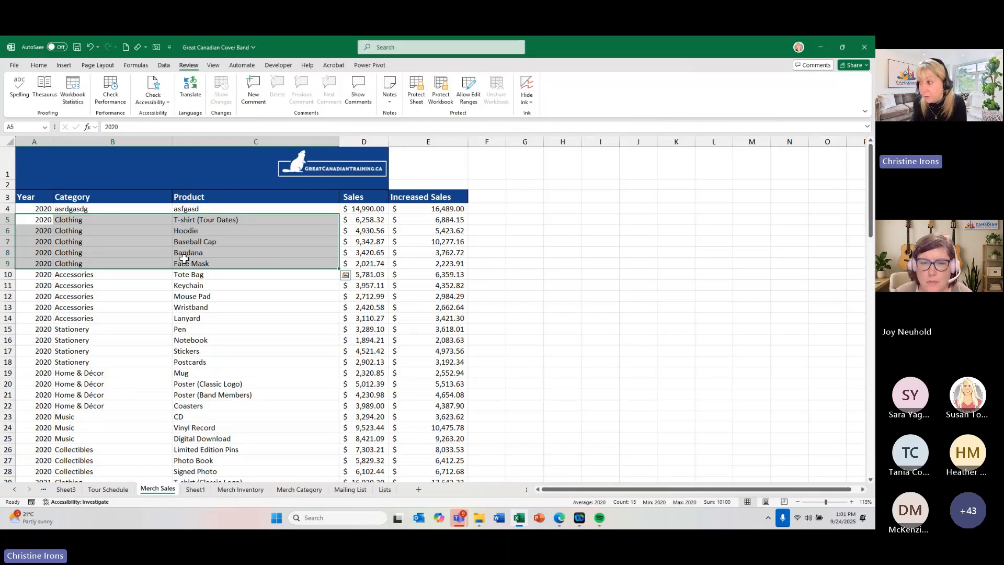
{"action": "left_click", "coordinate": [143, 254]}
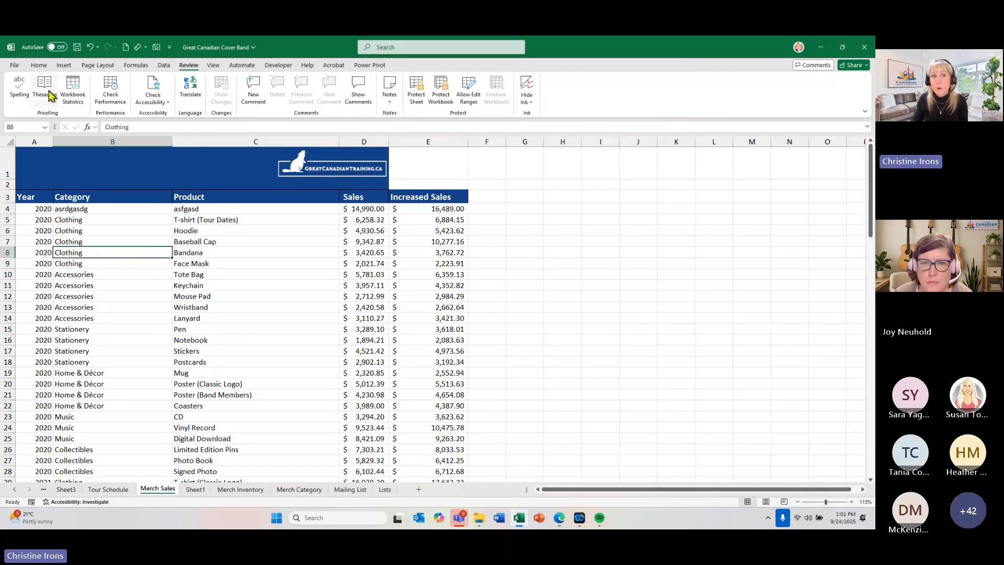
- Select every constant cell on the sheet with Find & Select and turn off the Locked protection setting for them
{"action": "left_click", "coordinate": [38, 66]}
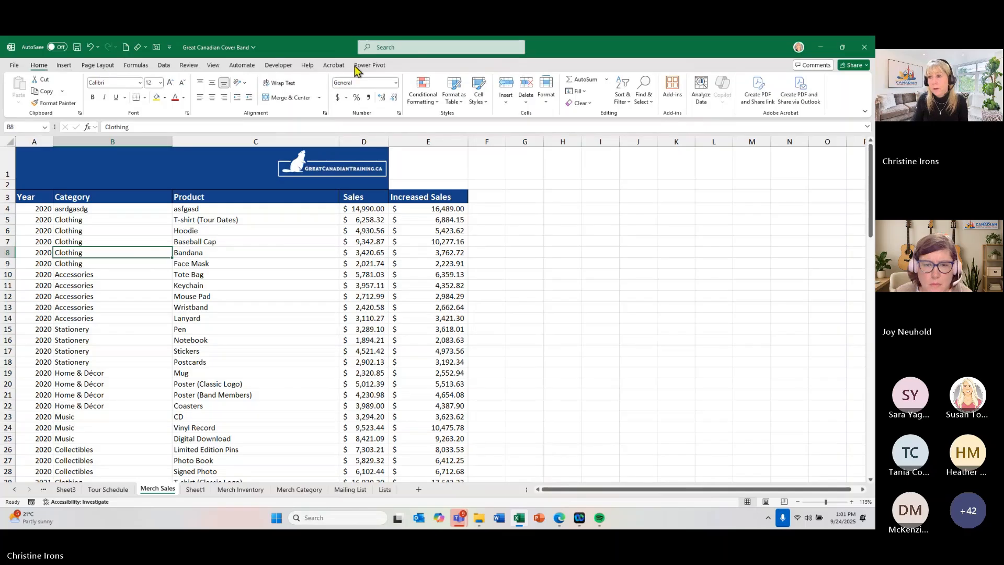
{"action": "left_click", "coordinate": [642, 97]}
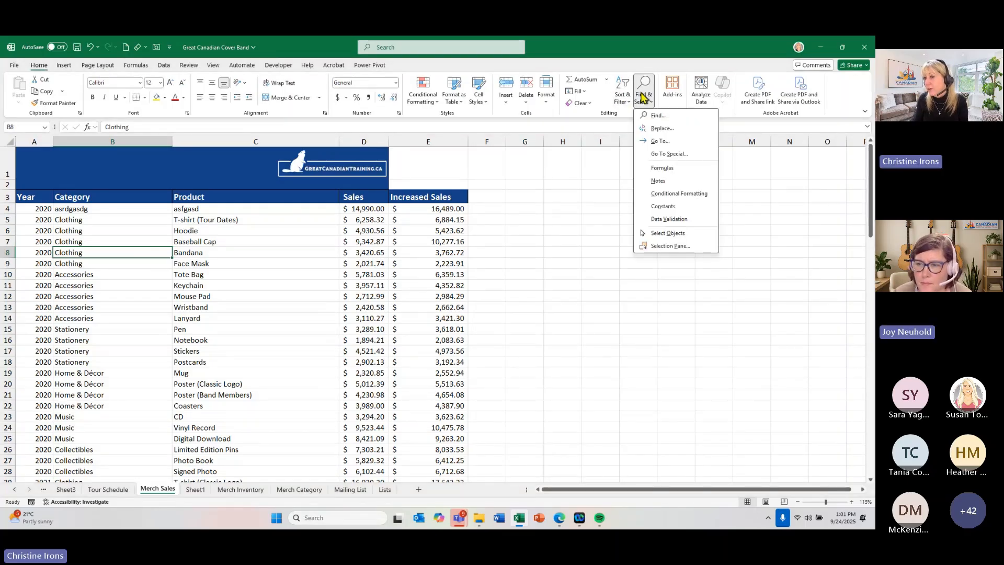
{"action": "left_click", "coordinate": [660, 206]}
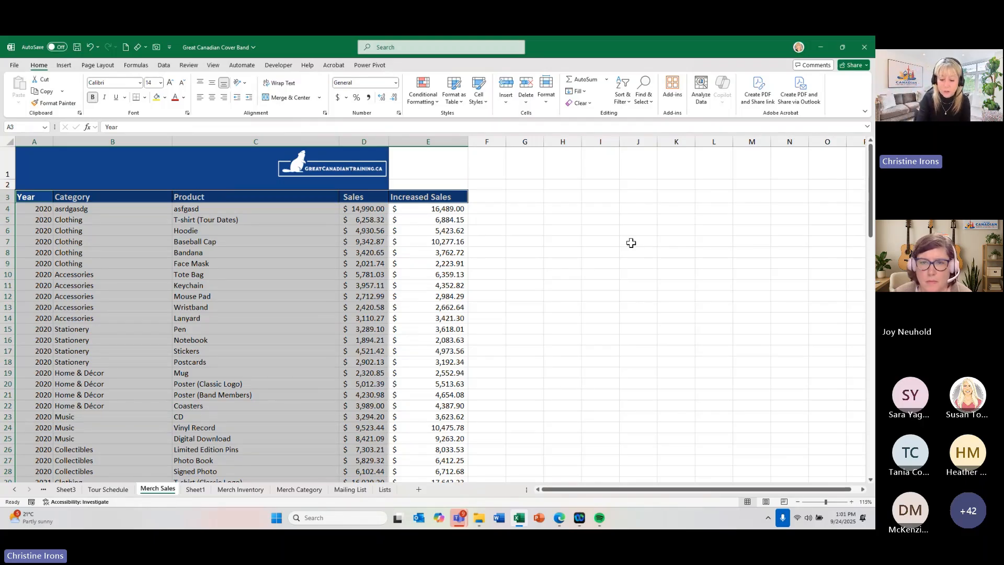
{"action": "key", "text": "ctrl+1"}
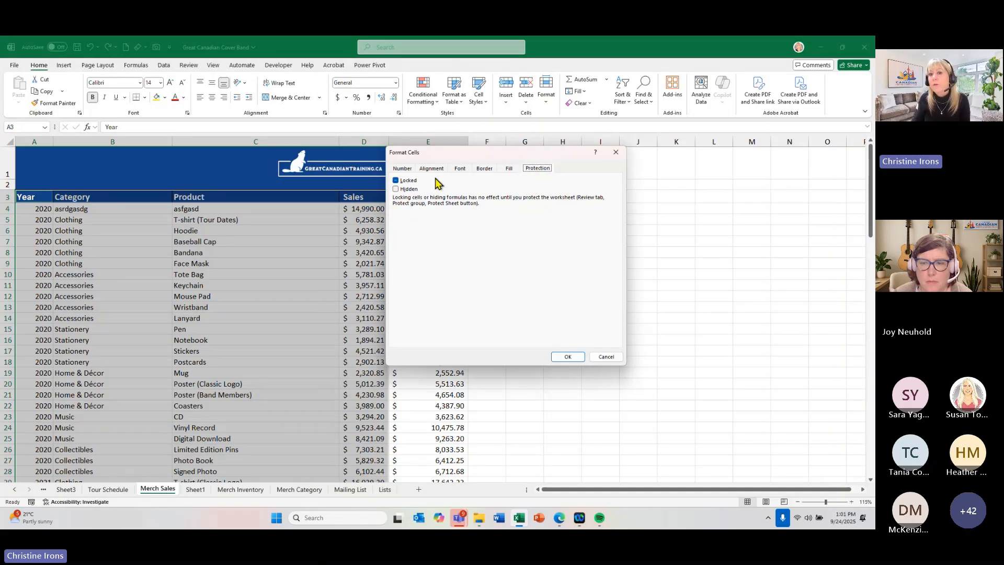
{"action": "left_click", "coordinate": [396, 181]}
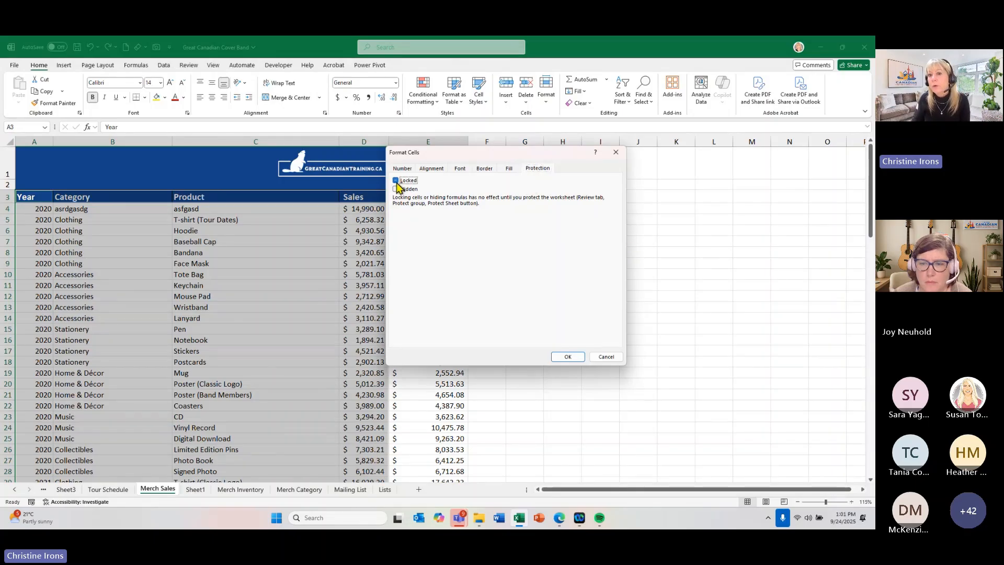
{"action": "left_click", "coordinate": [569, 357]}
{"action": "left_click", "coordinate": [196, 232]}
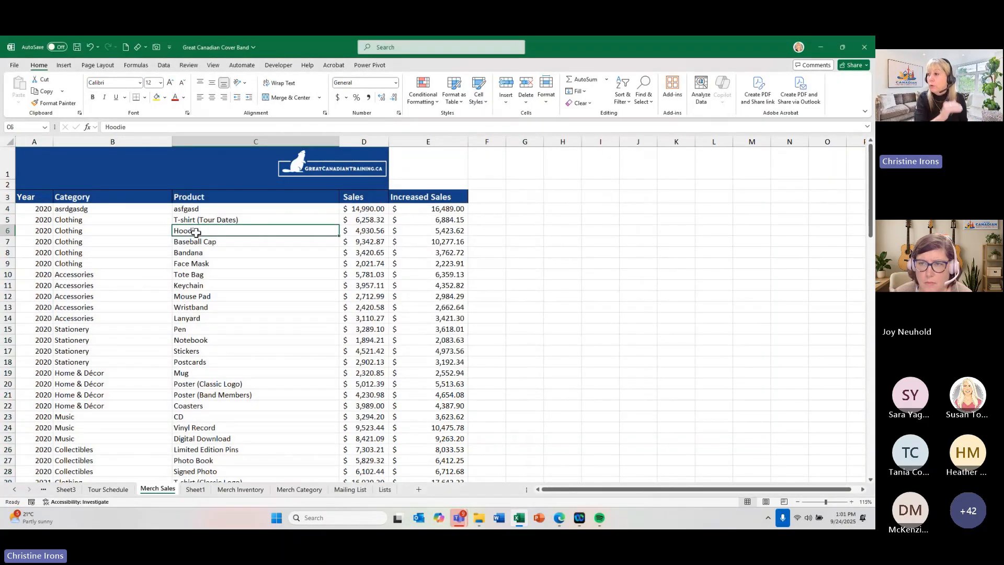